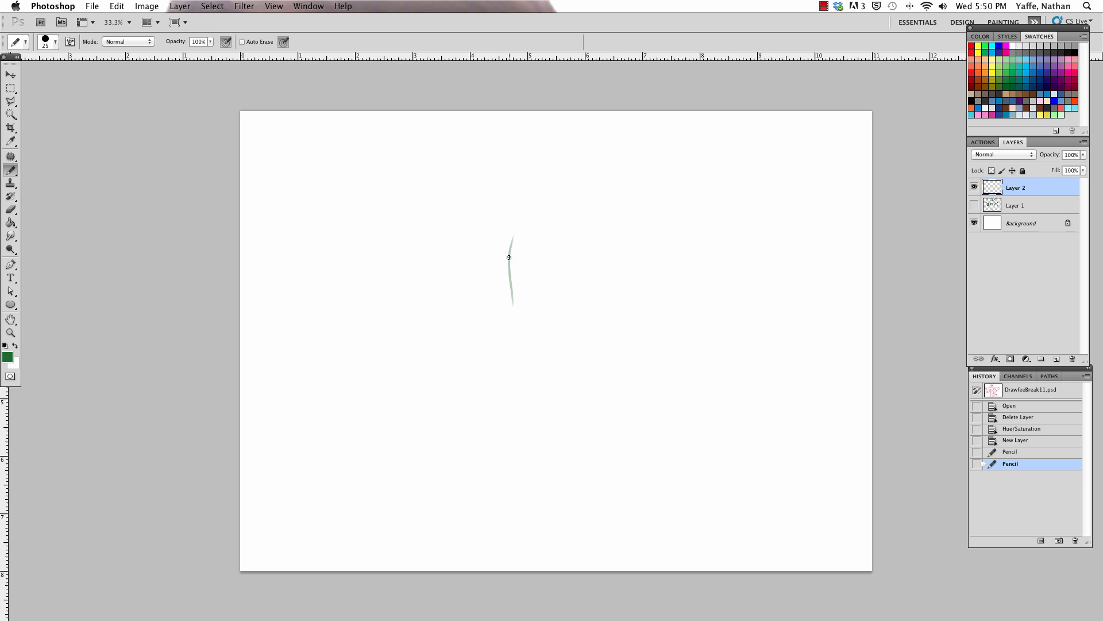
Step: Draw the tall, rounded green pickle body outline with the 25 px Pencil in the centre of the canvas
mouse_move(510, 257)
mouse_down()
mouse_move(577, 195)
mouse_move(564, 194)
mouse_move(586, 227)
mouse_up()
drag(577, 202, 595, 276)
drag(588, 236, 597, 325)
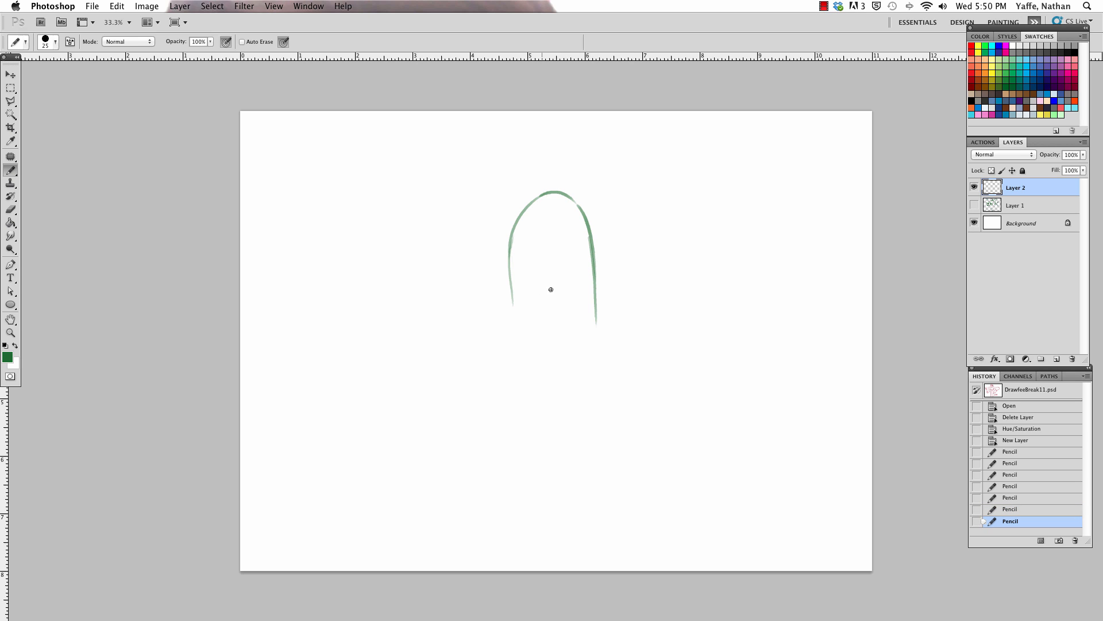
drag(508, 247, 515, 350)
drag(510, 313, 516, 390)
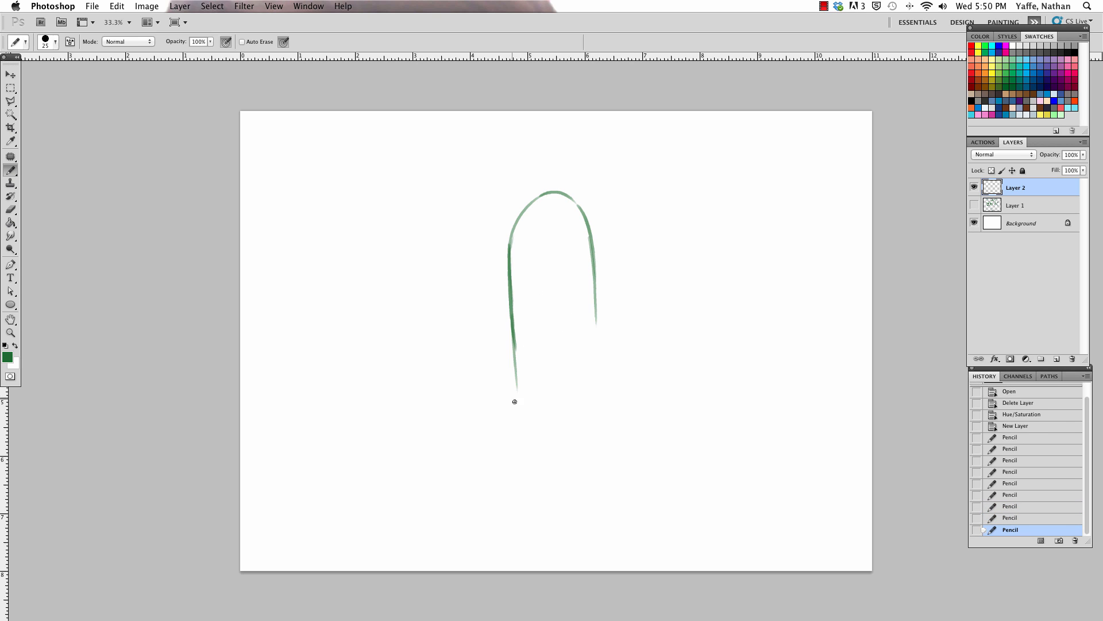
drag(512, 345, 534, 448)
drag(597, 310, 597, 428)
mouse_move(524, 431)
mouse_down()
mouse_move(557, 457)
mouse_move(531, 439)
mouse_move(546, 460)
mouse_move(586, 455)
mouse_move(570, 466)
mouse_move(599, 430)
mouse_move(576, 463)
mouse_move(600, 414)
mouse_move(580, 460)
mouse_move(601, 357)
mouse_up()
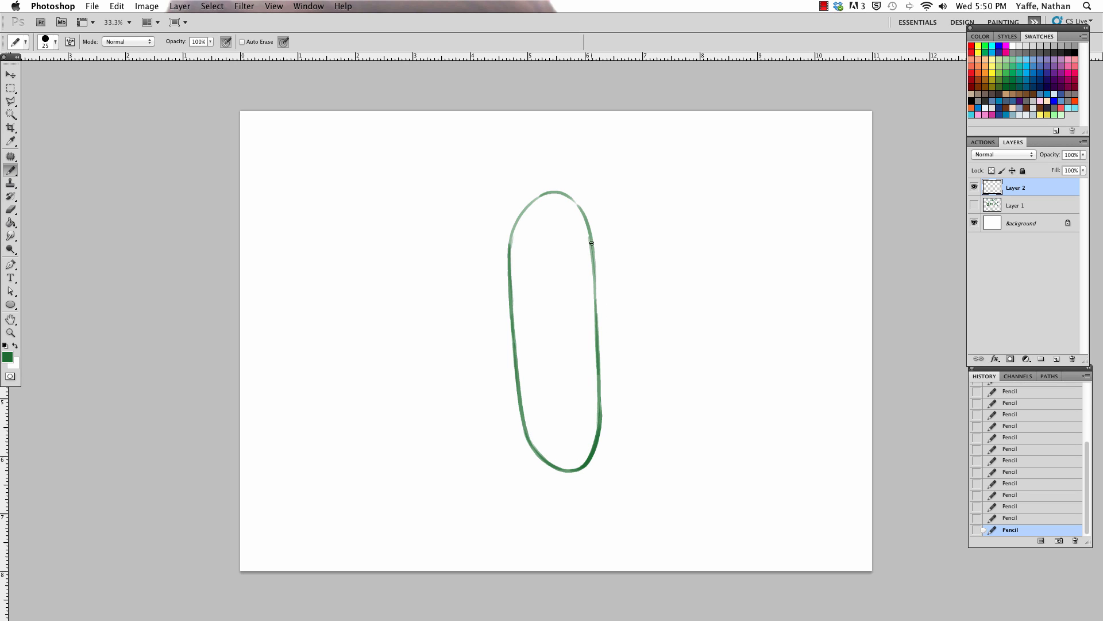
Step: Thicken the body's right side, erase its uneven side lines, and redraw the left side down to the base
mouse_move(580, 209)
mouse_down()
mouse_move(596, 284)
mouse_move(593, 275)
mouse_move(598, 411)
mouse_up()
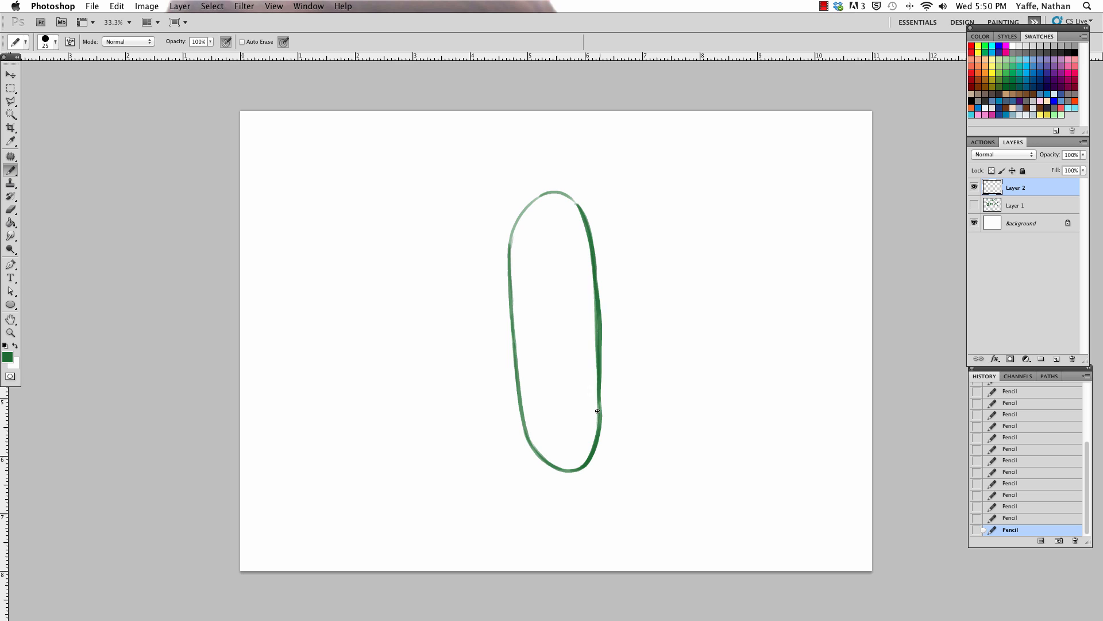
drag(586, 271, 589, 424)
drag(512, 292, 524, 430)
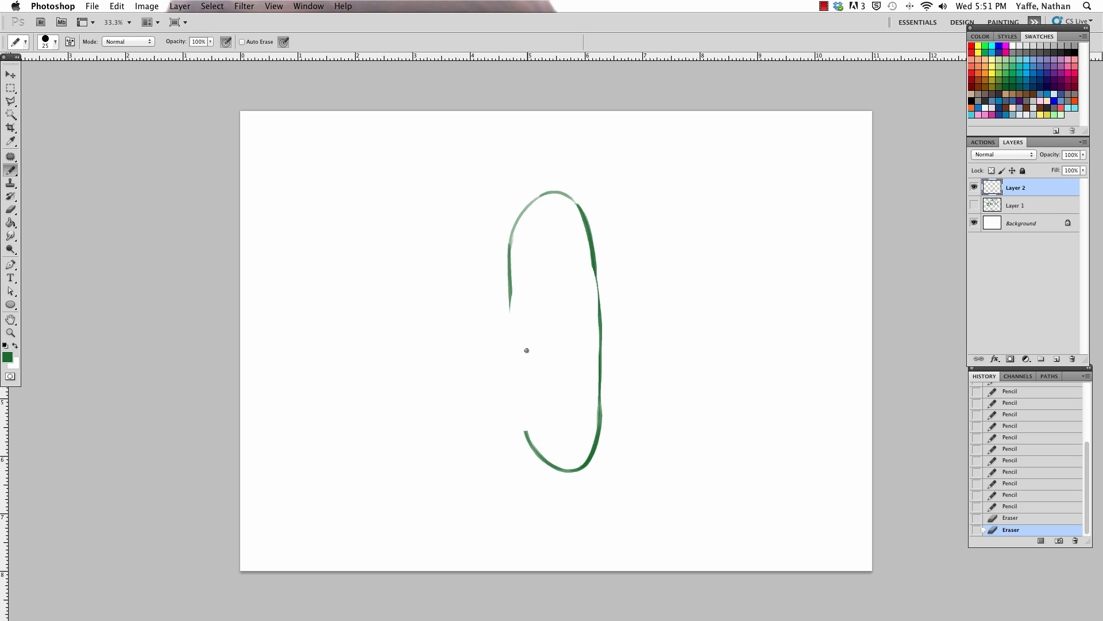
mouse_move(508, 286)
mouse_down()
mouse_move(523, 436)
mouse_move(546, 465)
mouse_up()
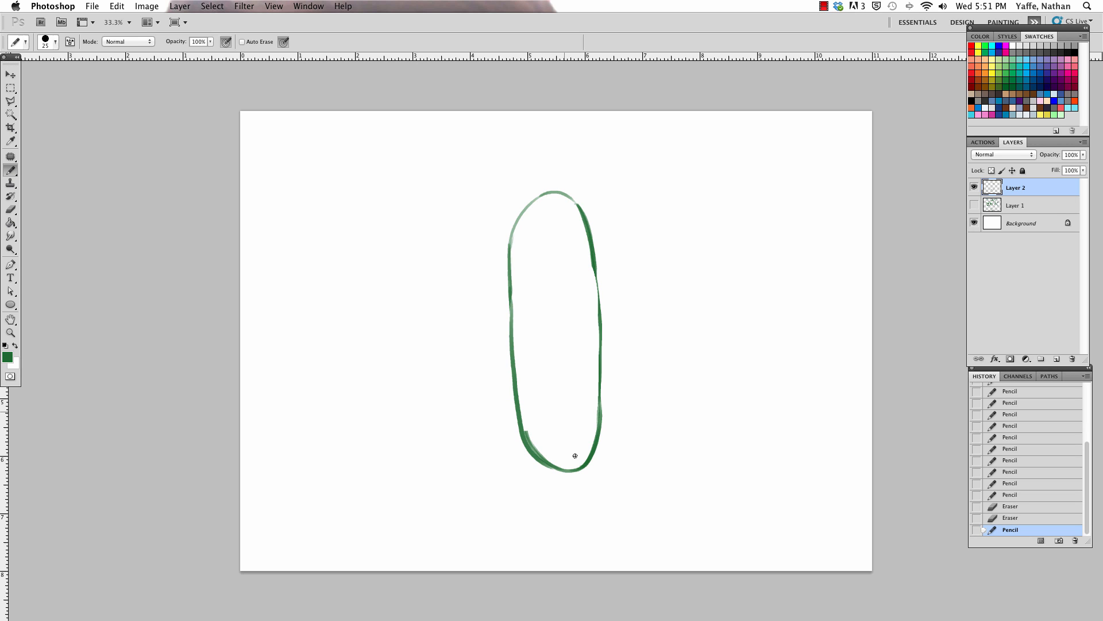
drag(530, 414, 547, 454)
Step: Add small bumps along both sides of the pickle outline and short curved marks just inside its middle
drag(511, 234, 530, 205)
drag(598, 270, 595, 284)
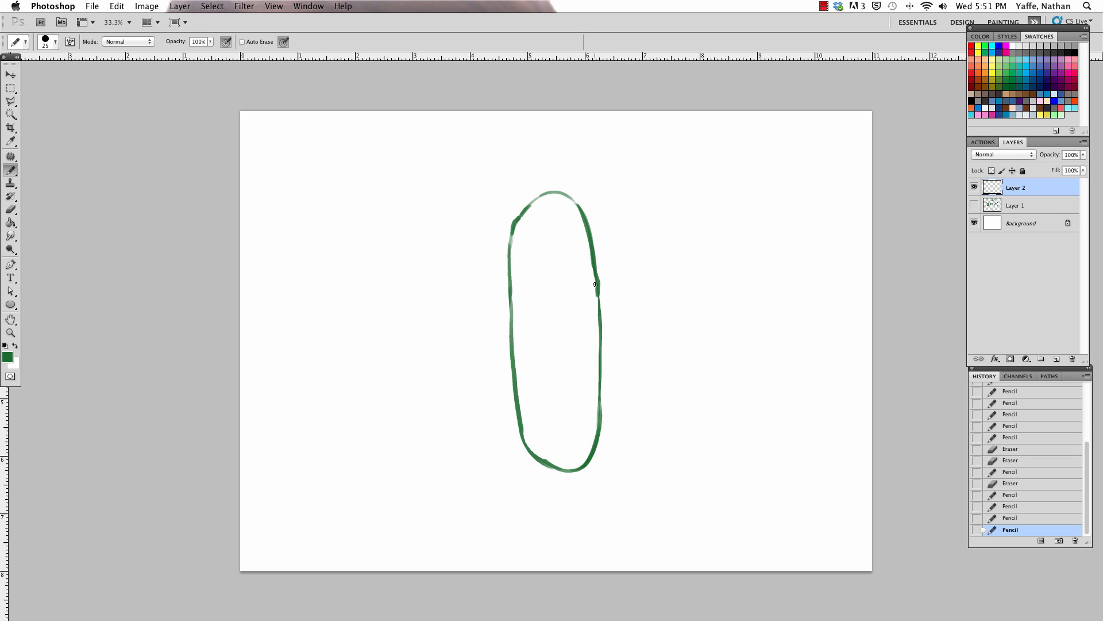
drag(512, 233, 509, 260)
drag(600, 401, 598, 426)
mouse_move(513, 388)
mouse_down()
mouse_move(516, 407)
mouse_move(524, 376)
mouse_up()
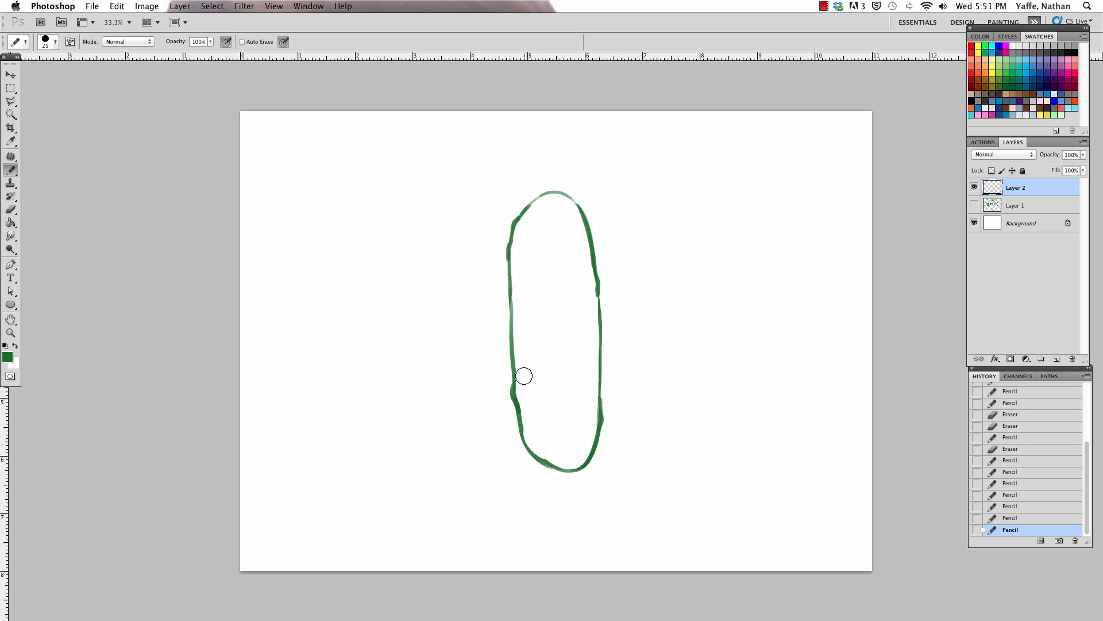
mouse_move(600, 334)
mouse_down()
mouse_move(601, 357)
mouse_move(595, 350)
mouse_up()
drag(510, 299, 508, 329)
drag(520, 348, 519, 328)
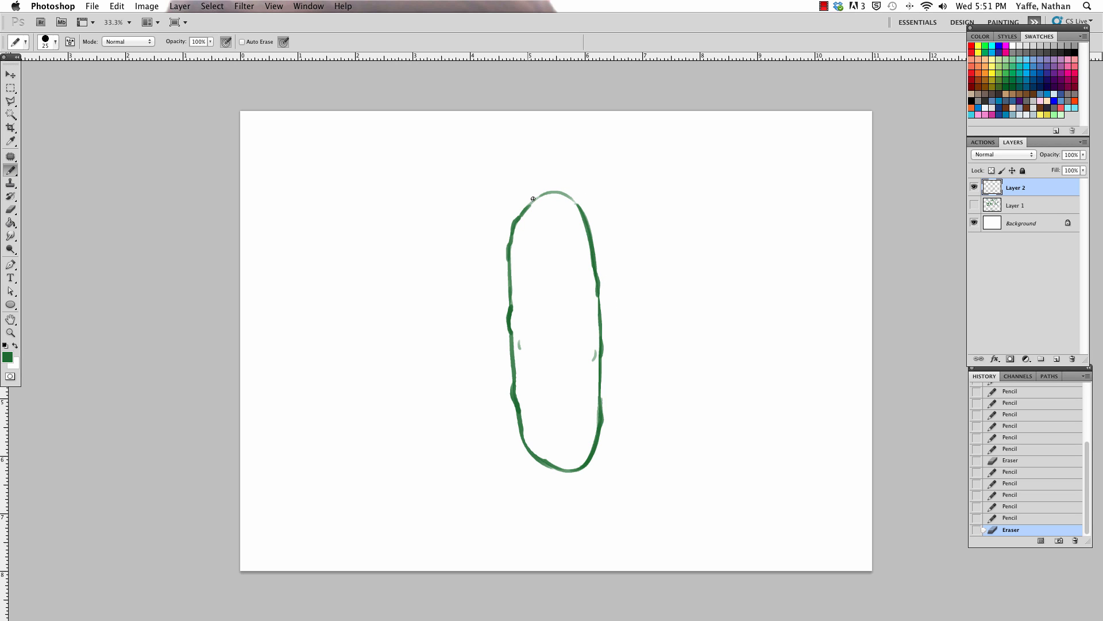
Step: Draw a slanted hat brim across the upper body and erase the body outline above it
mouse_move(508, 254)
mouse_down()
mouse_move(472, 258)
mouse_move(639, 243)
mouse_up()
drag(480, 255, 514, 251)
mouse_move(501, 255)
mouse_down()
mouse_move(530, 248)
mouse_move(516, 251)
mouse_up()
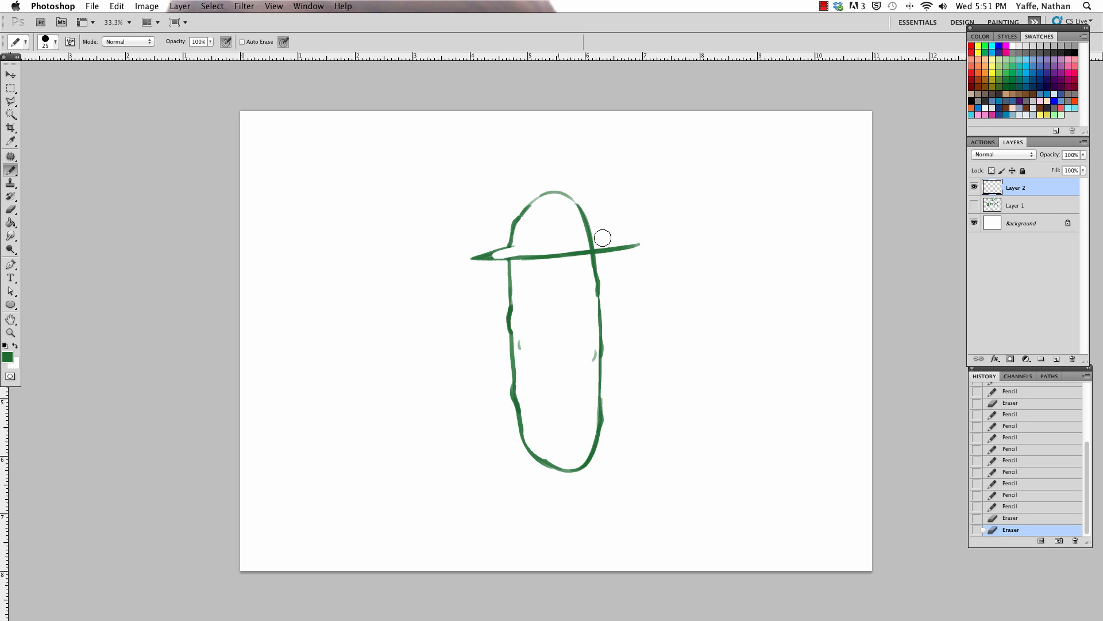
mouse_move(602, 238)
mouse_down()
mouse_move(592, 245)
mouse_move(599, 234)
mouse_up()
mouse_move(517, 246)
mouse_down()
mouse_move(551, 185)
mouse_move(580, 203)
mouse_move(591, 237)
mouse_up()
Step: Draw the wizard hat's rounded crown with a crooked, zigzag tip and join it to both ends of the brim
mouse_move(511, 246)
mouse_down()
mouse_move(526, 172)
mouse_move(609, 149)
mouse_move(590, 157)
mouse_move(608, 175)
mouse_move(655, 181)
mouse_move(600, 198)
mouse_move(611, 202)
mouse_move(630, 184)
mouse_up()
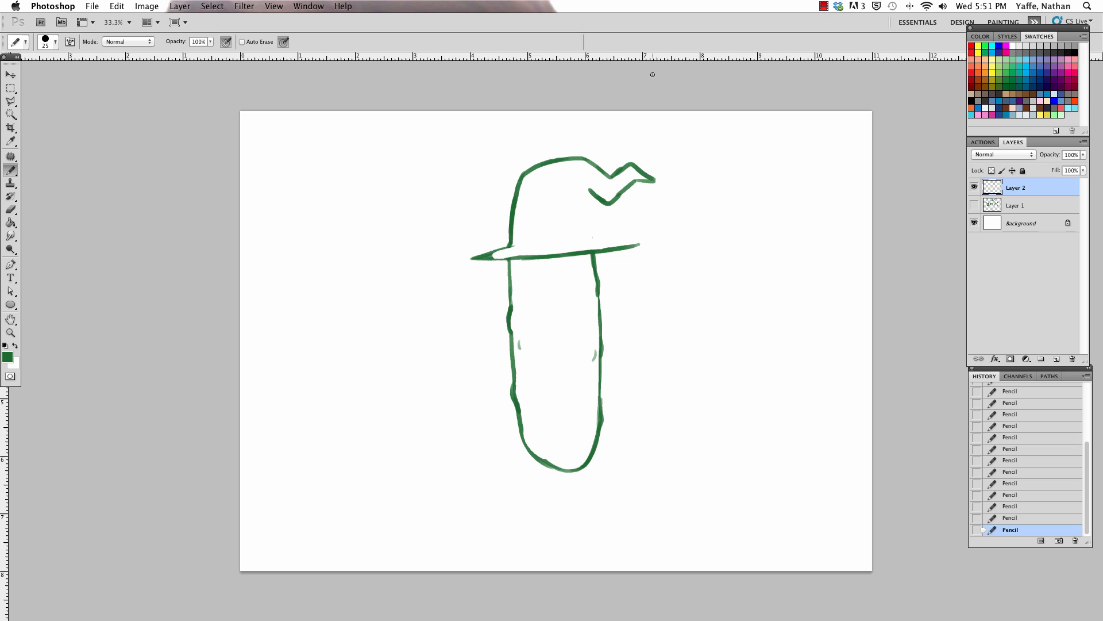
drag(530, 172, 584, 151)
mouse_move(520, 179)
mouse_down()
mouse_move(538, 159)
mouse_move(584, 158)
mouse_move(593, 213)
mouse_move(639, 245)
mouse_up()
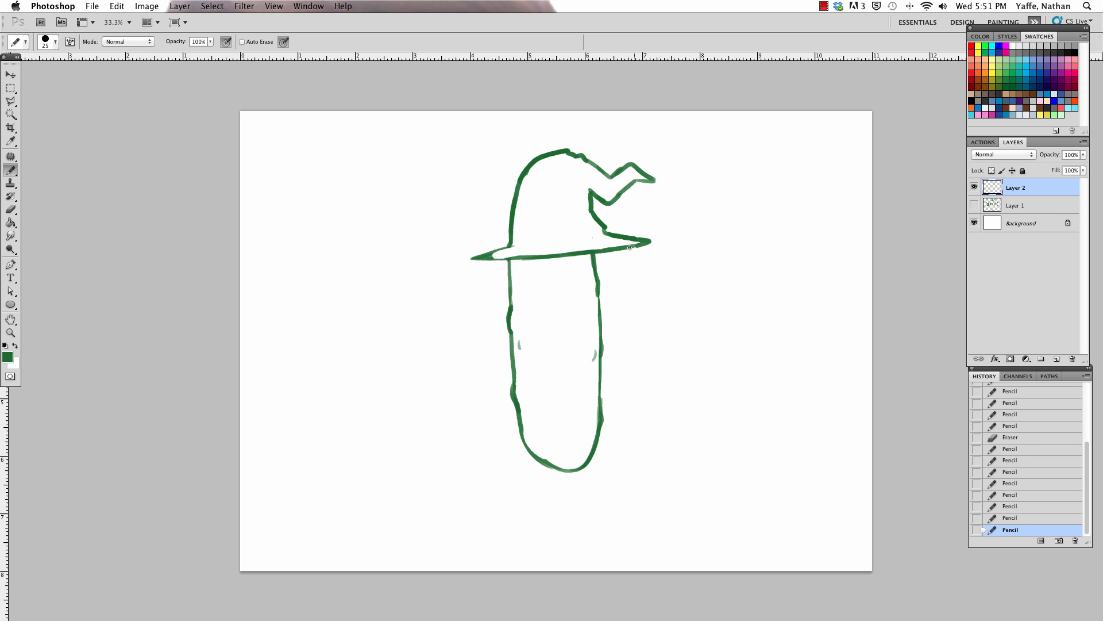
mouse_move(511, 244)
mouse_down()
mouse_move(484, 256)
mouse_move(511, 236)
mouse_up()
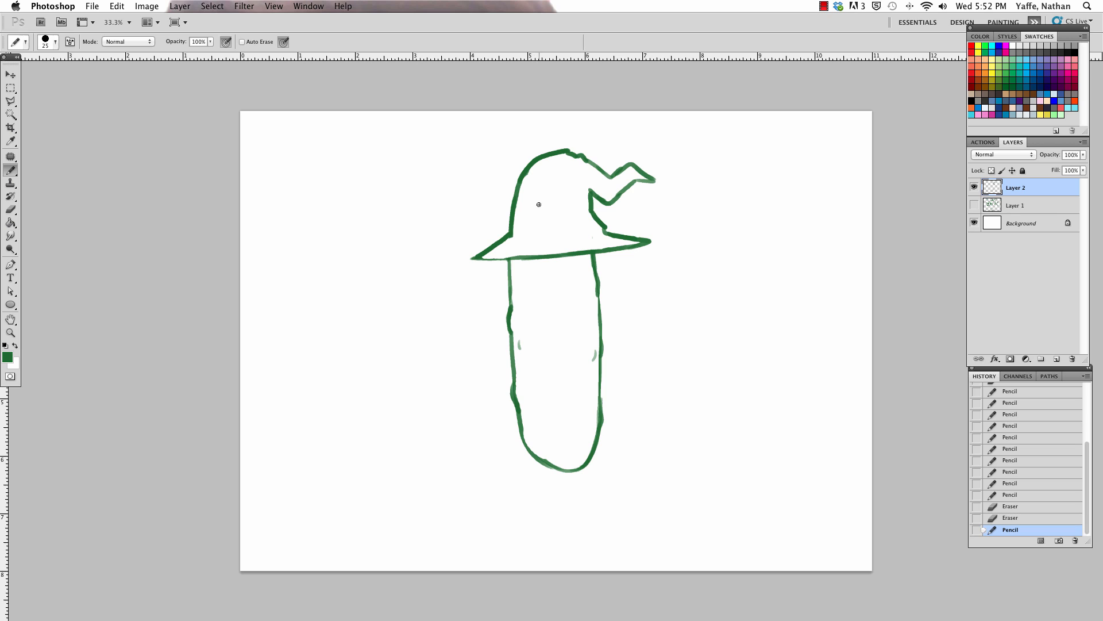
Step: Add a hat band with a round buckle, and redraw the buckle's small spots with a finer 15 px pencil
mouse_move(538, 204)
mouse_down()
mouse_move(537, 234)
mouse_move(551, 232)
mouse_move(555, 209)
mouse_move(543, 203)
mouse_move(538, 223)
mouse_move(593, 213)
mouse_move(579, 229)
mouse_move(602, 228)
mouse_up()
click(541, 227)
mouse_move(510, 218)
mouse_down()
mouse_move(553, 237)
mouse_move(563, 217)
mouse_up()
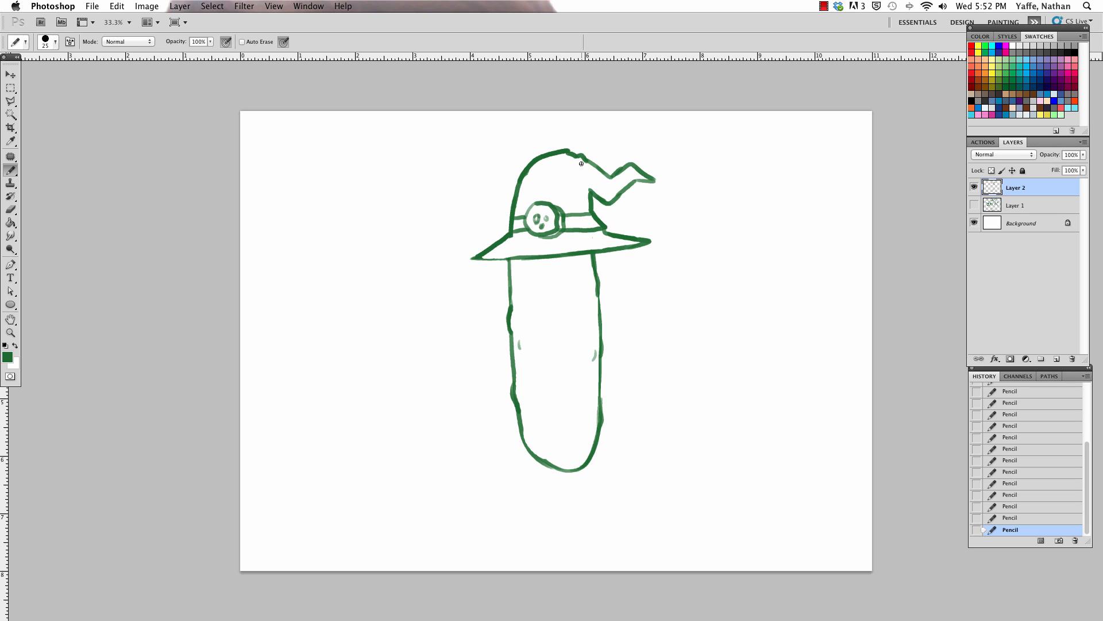
drag(537, 214, 544, 224)
key(super+equal)
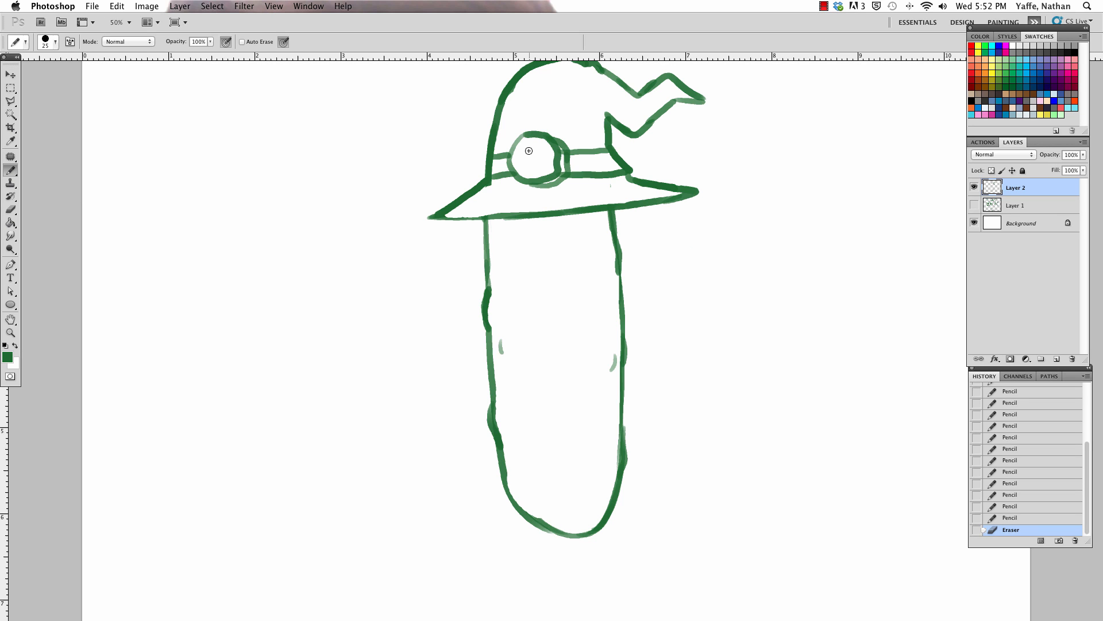
key(bracketleft)
drag(525, 145, 530, 171)
Step: Draw two upright oval eyes beneath the hat brim, undoing the first attempt
mouse_move(505, 233)
mouse_down()
mouse_move(509, 259)
mouse_move(518, 237)
mouse_move(562, 251)
mouse_move(562, 233)
mouse_up()
key(super+z)
key(super+z)
mouse_move(562, 250)
mouse_down()
mouse_move(575, 226)
mouse_move(575, 261)
mouse_move(581, 236)
mouse_up()
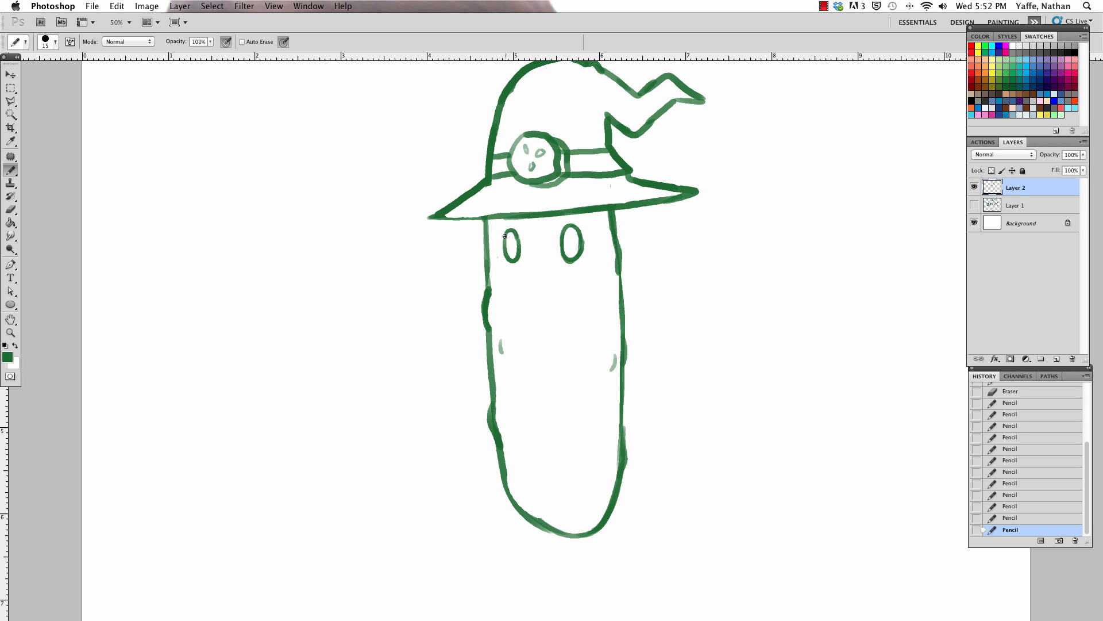
drag(502, 238, 516, 260)
Step: Fill the face area around the eyes solid green with a 50 px pencil and erase the eye interiors clean
key(bracketright)
key(bracketright)
key(bracketright)
key(bracketright)
mouse_move(492, 222)
mouse_down()
mouse_move(586, 218)
mouse_move(525, 237)
mouse_move(559, 239)
mouse_move(491, 234)
mouse_move(500, 260)
mouse_move(583, 225)
mouse_move(533, 228)
mouse_move(493, 259)
mouse_move(562, 256)
mouse_move(503, 266)
mouse_move(594, 244)
mouse_move(575, 215)
mouse_move(614, 263)
mouse_move(615, 230)
mouse_move(592, 257)
mouse_move(588, 247)
mouse_up()
drag(503, 271, 605, 267)
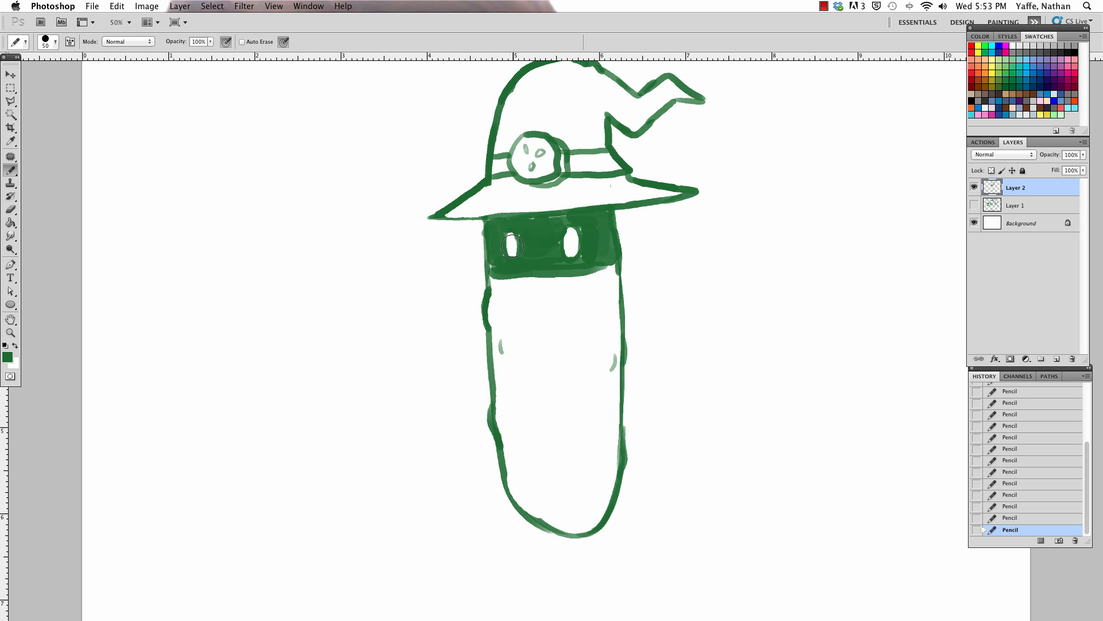
key(e)
mouse_move(512, 245)
mouse_down()
mouse_move(511, 254)
mouse_move(511, 245)
mouse_move(572, 248)
mouse_up()
Step: Draw a floating, fingered glove with a cuff beside the body's right edge using the 15 px pencil
key(b)
key(bracketleft)
key(bracketleft)
drag(638, 347, 658, 316)
mouse_move(657, 316)
mouse_down()
mouse_move(682, 336)
mouse_move(636, 360)
mouse_move(671, 366)
mouse_move(669, 403)
mouse_move(686, 390)
mouse_up()
mouse_move(681, 336)
mouse_down()
mouse_move(726, 384)
mouse_move(708, 420)
mouse_move(724, 372)
mouse_up()
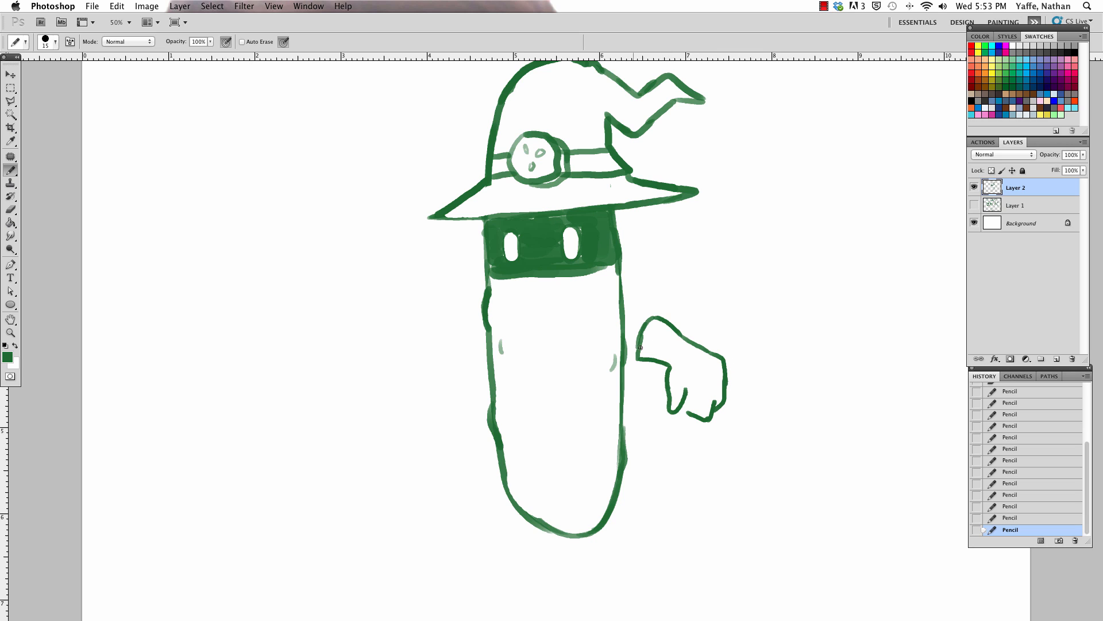
mouse_move(642, 334)
mouse_down()
mouse_move(637, 371)
mouse_move(679, 363)
mouse_up()
drag(683, 405, 678, 409)
Step: Draw a long diagonal staff handle from the right glove down to a curved, rounded head below the body
drag(681, 404, 664, 427)
mouse_move(686, 393)
mouse_down()
mouse_move(624, 469)
mouse_move(620, 492)
mouse_up()
drag(642, 451, 570, 521)
mouse_move(631, 481)
mouse_down()
mouse_move(580, 543)
mouse_move(472, 551)
mouse_move(522, 578)
mouse_move(584, 539)
mouse_move(559, 530)
mouse_move(579, 524)
mouse_move(561, 534)
mouse_move(568, 523)
mouse_move(545, 536)
mouse_move(580, 511)
mouse_up()
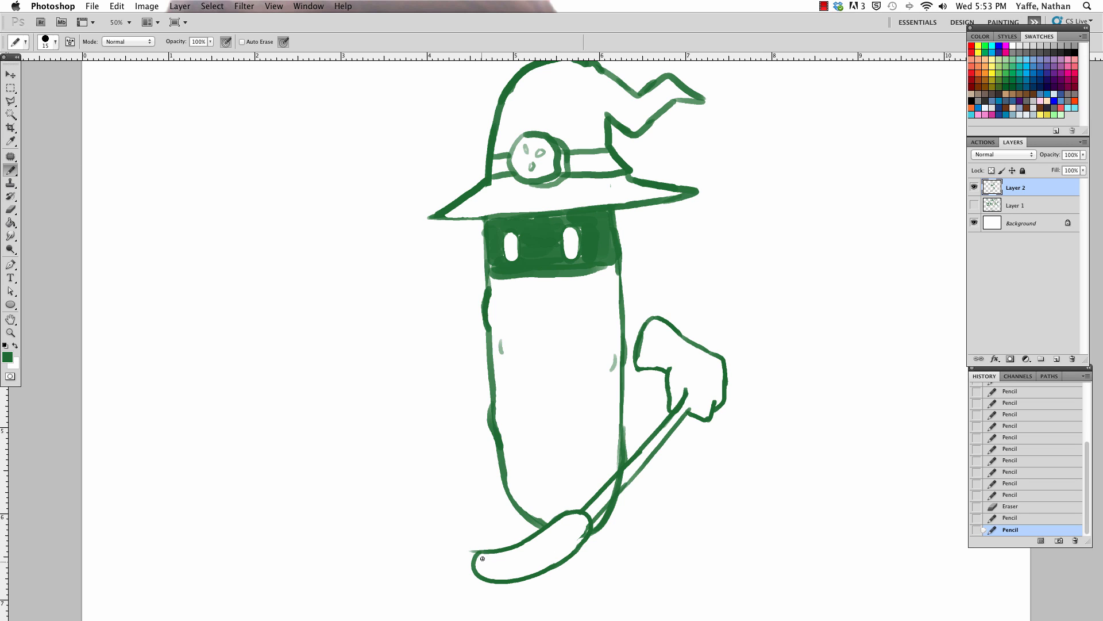
mouse_move(473, 568)
mouse_down()
mouse_move(493, 551)
mouse_move(483, 541)
mouse_move(507, 553)
mouse_up()
Step: Erase the body lines crossing the staff, redraw the handle's edges, and extend its rounded end above the glove
mouse_move(508, 554)
mouse_down()
mouse_move(580, 529)
mouse_move(631, 462)
mouse_up()
drag(596, 502, 633, 458)
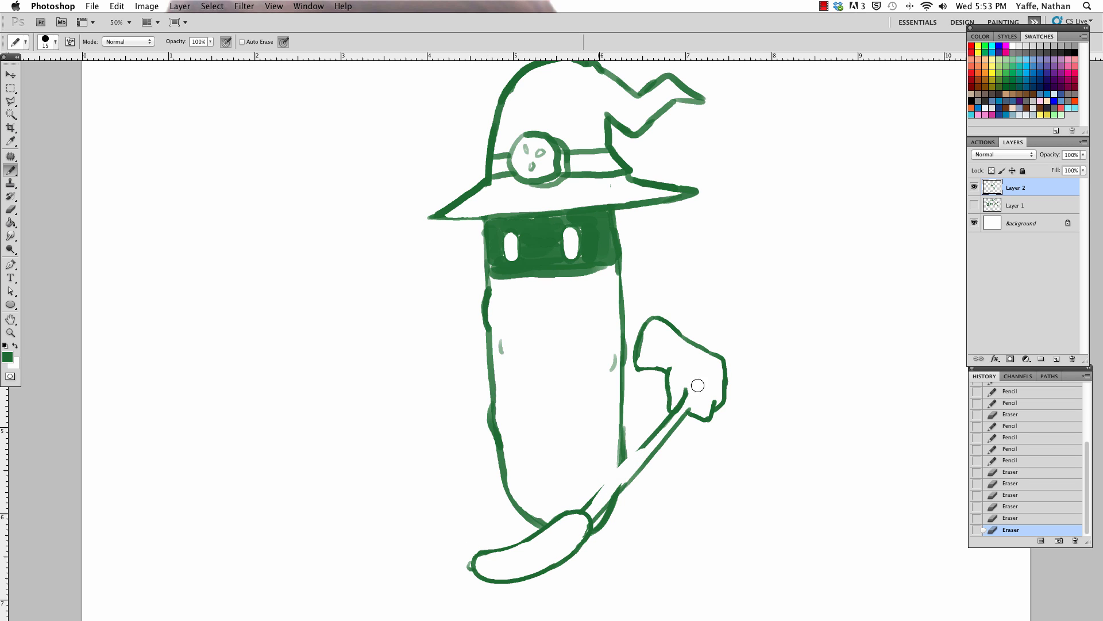
mouse_move(589, 506)
mouse_down()
mouse_move(654, 436)
mouse_move(638, 467)
mouse_up()
mouse_move(688, 396)
mouse_down()
mouse_move(689, 412)
mouse_move(716, 384)
mouse_move(720, 348)
mouse_move(760, 321)
mouse_up()
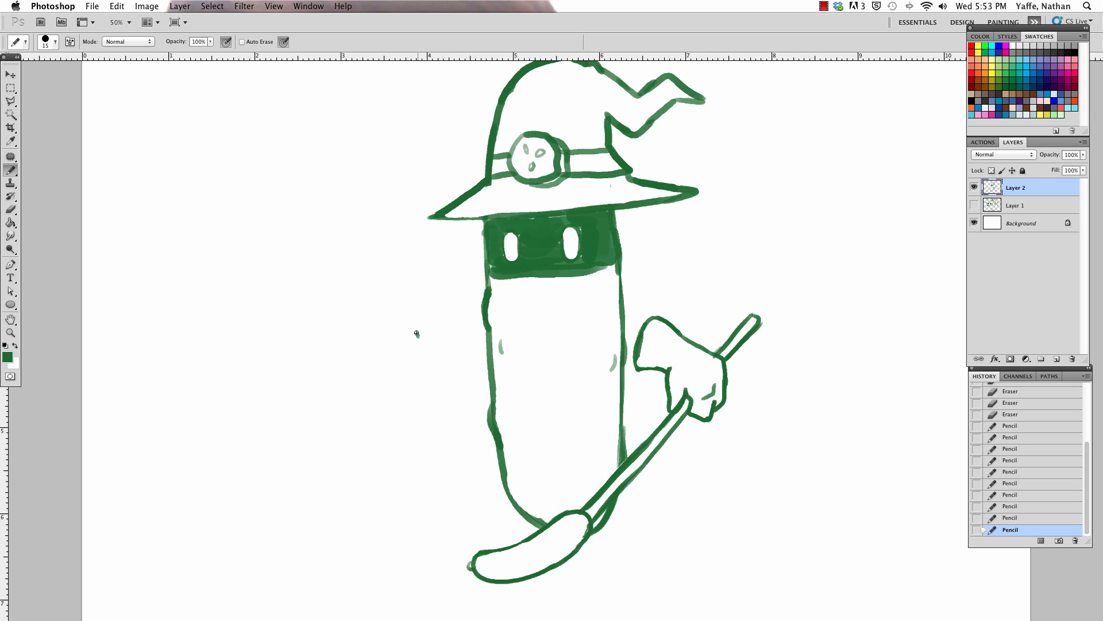
Step: Draw an open, palm-up hand with curled fingers and a thumb beside the body's left edge
mouse_move(416, 333)
mouse_down()
mouse_move(402, 308)
mouse_move(423, 319)
mouse_up()
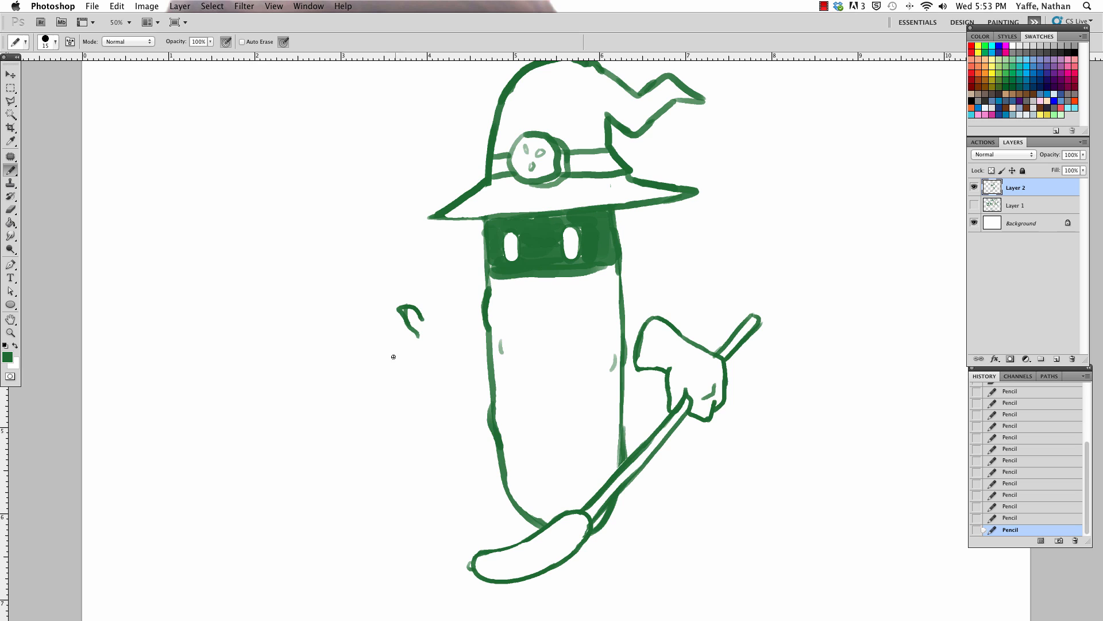
mouse_move(393, 363)
mouse_down()
mouse_move(386, 329)
mouse_move(424, 369)
mouse_move(438, 343)
mouse_move(446, 368)
mouse_move(400, 366)
mouse_move(450, 369)
mouse_up()
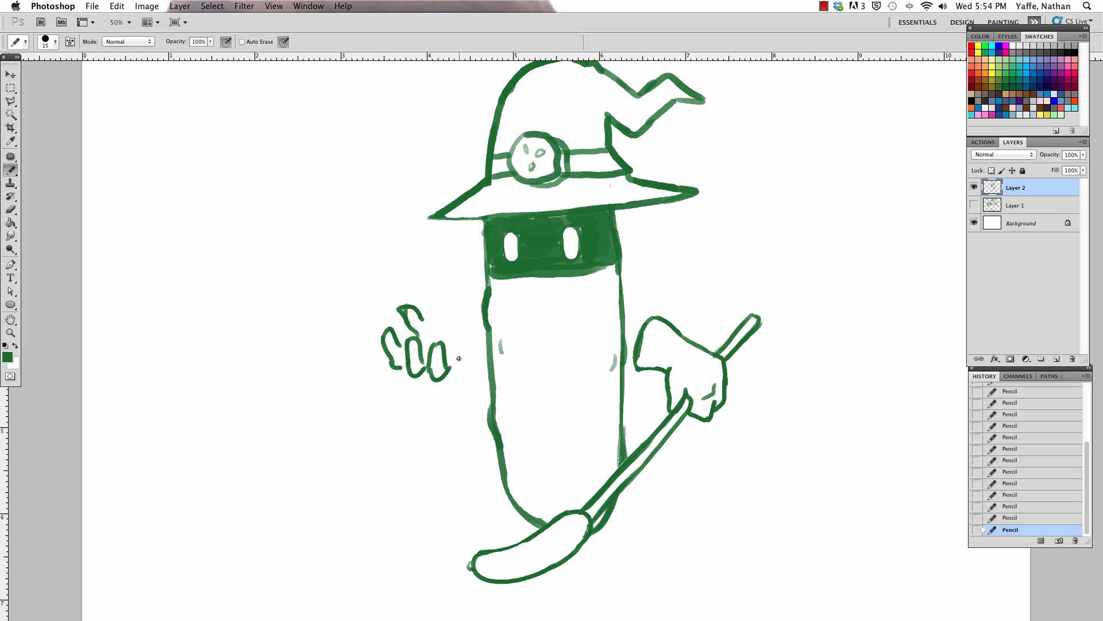
drag(402, 307, 422, 318)
mouse_move(407, 324)
mouse_down()
mouse_move(403, 309)
mouse_move(453, 332)
mouse_up()
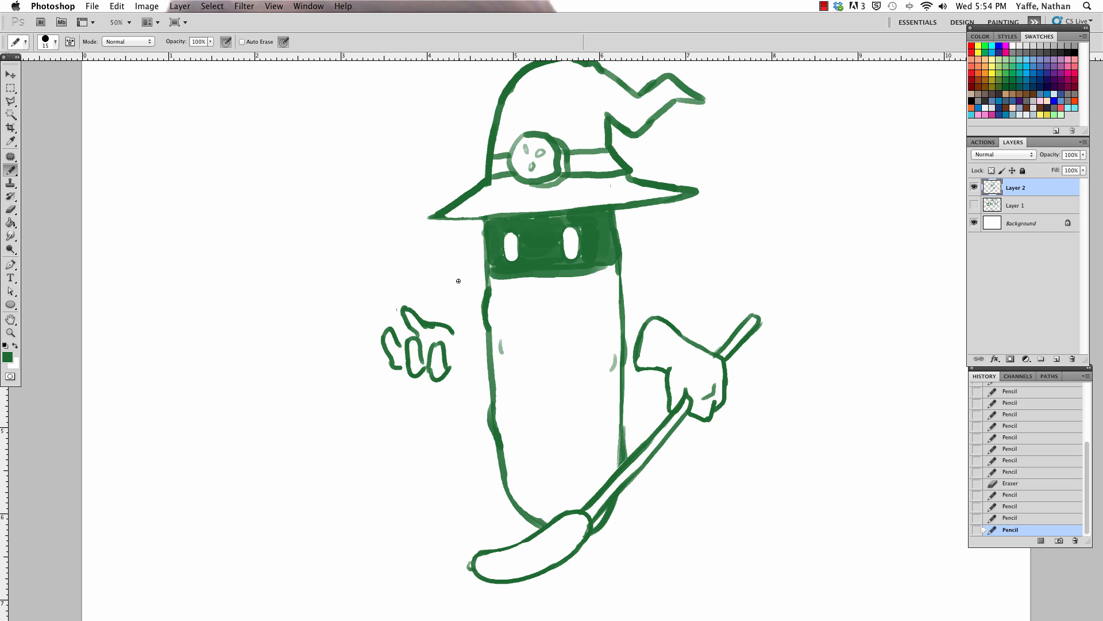
mouse_move(442, 379)
mouse_down()
mouse_move(468, 356)
mouse_move(472, 332)
mouse_move(485, 341)
mouse_move(474, 336)
mouse_move(477, 357)
mouse_up()
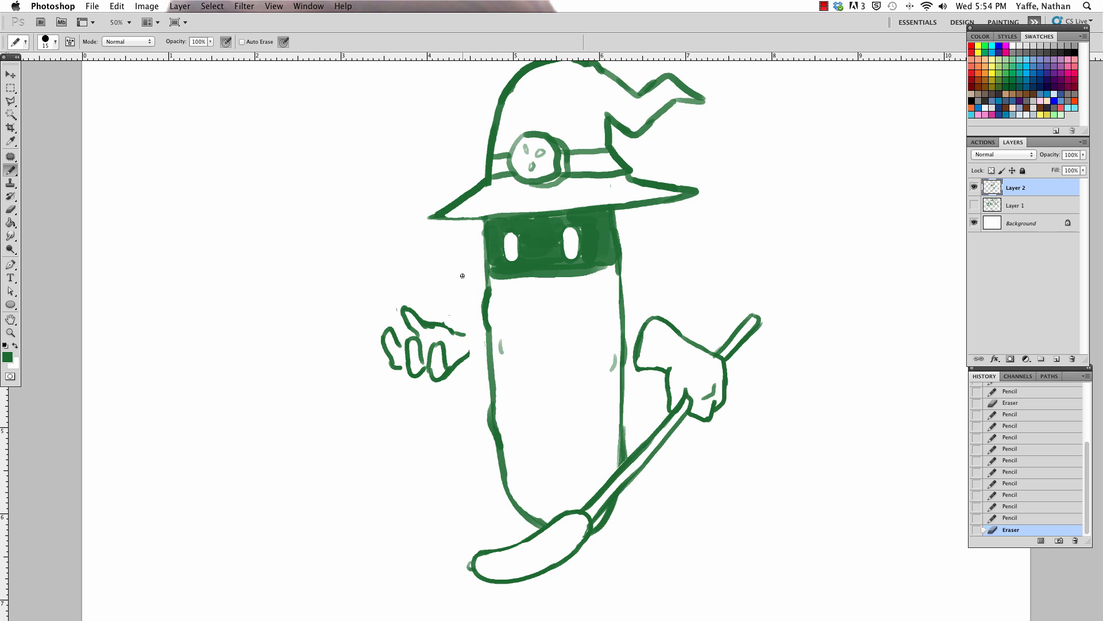
Step: Select the open left hand with the Polygonal Lasso, move it slightly down and away from the body, and deselect
click(11, 100)
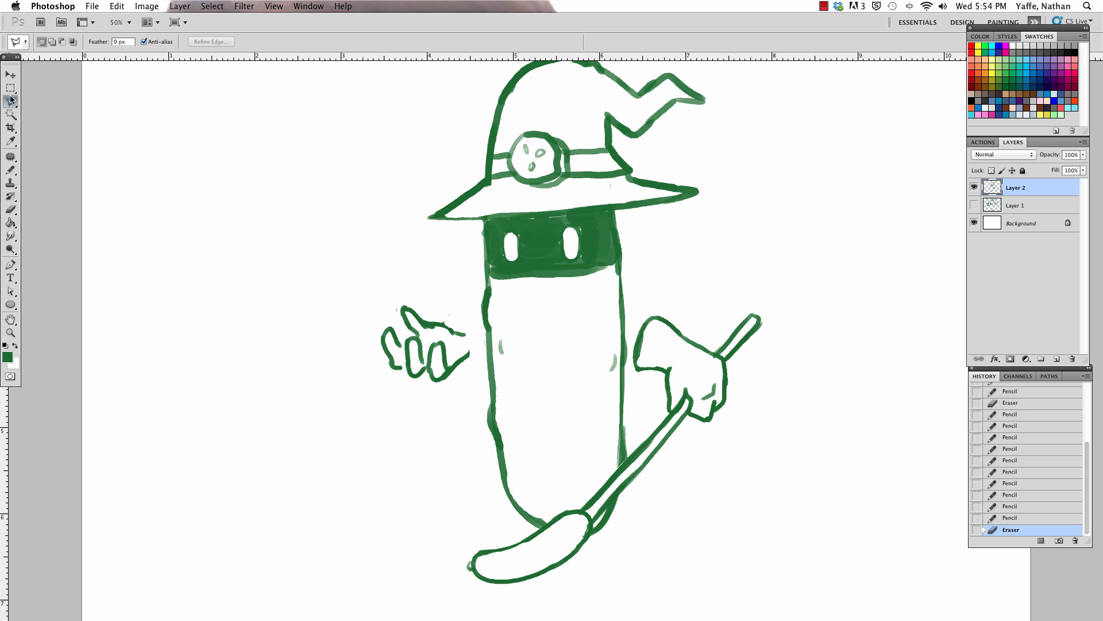
click(369, 304)
click(377, 374)
click(428, 396)
click(467, 382)
click(479, 342)
click(472, 316)
click(442, 301)
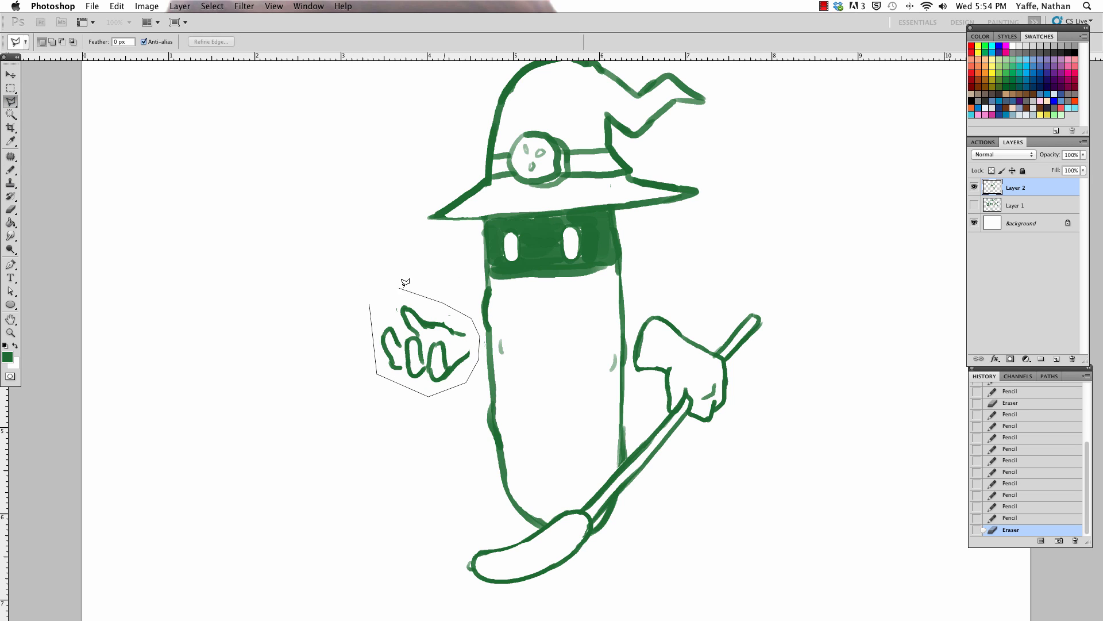
click(370, 299)
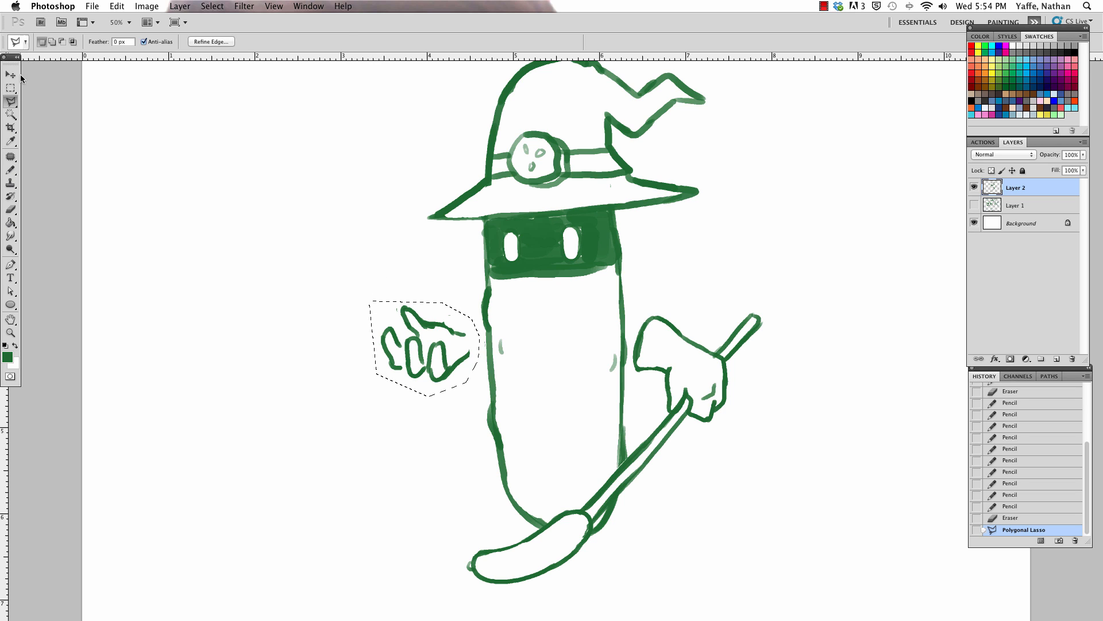
key(v)
drag(459, 365, 442, 380)
click(11, 88)
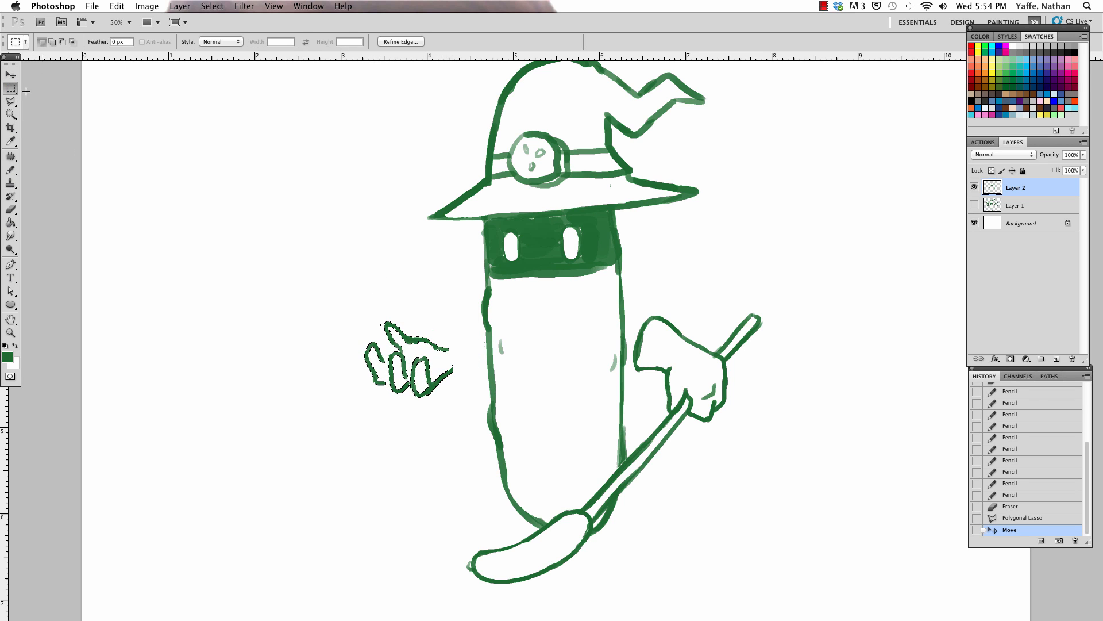
click(291, 194)
Step: Draw the left glove's cuff, shade a band inside both gloves' cuffs, and refine the left hand's finger lines
click(11, 170)
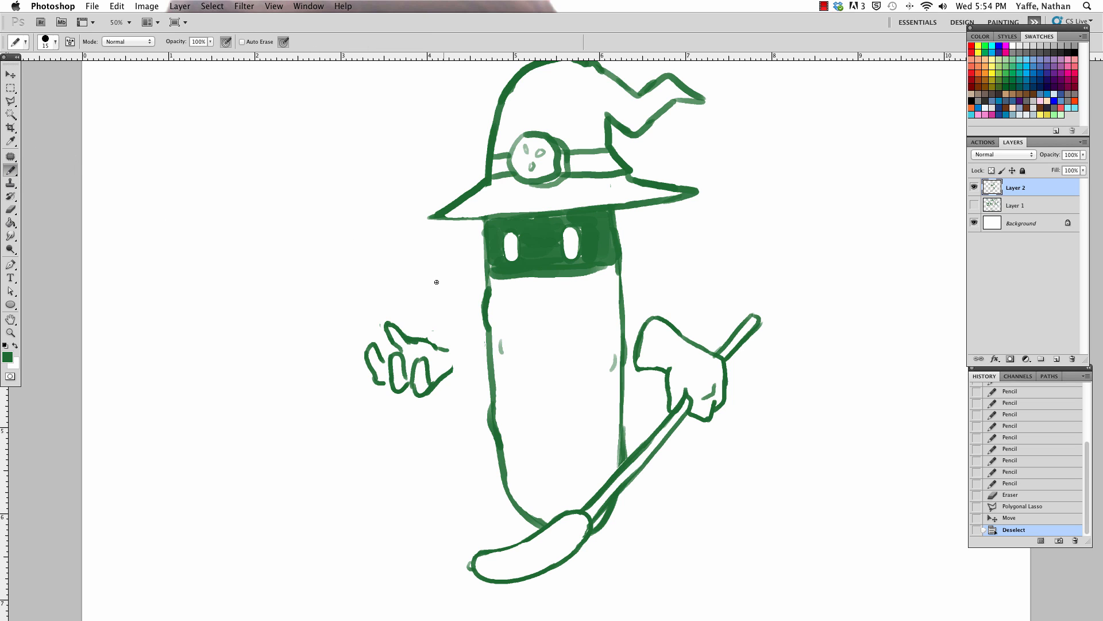
mouse_move(425, 333)
mouse_down()
mouse_move(467, 336)
mouse_move(464, 382)
mouse_move(472, 354)
mouse_up()
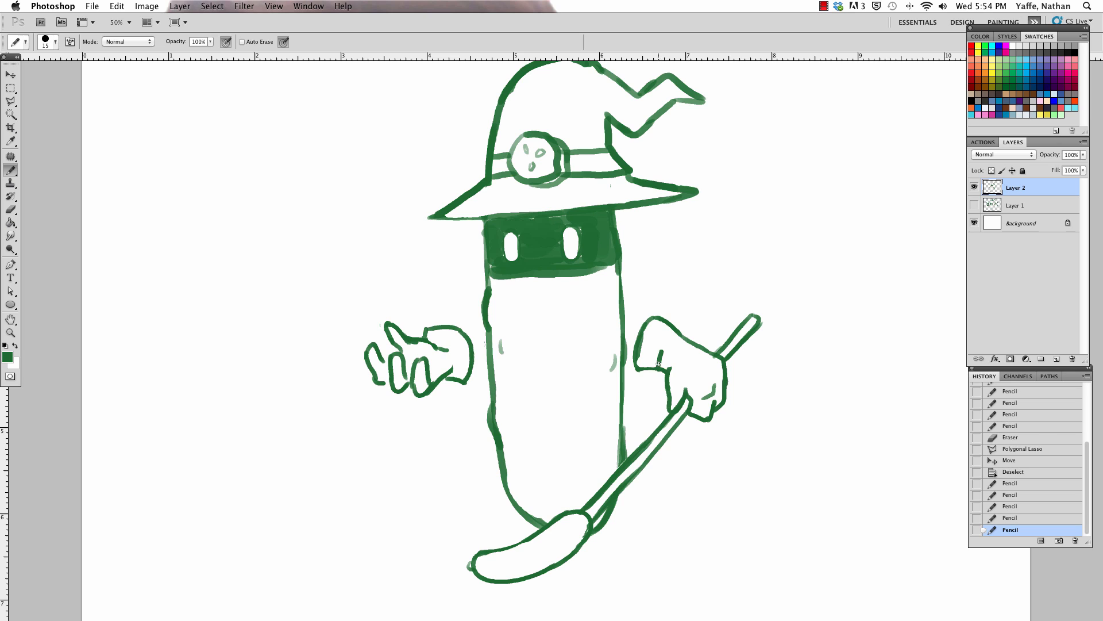
drag(662, 367, 677, 339)
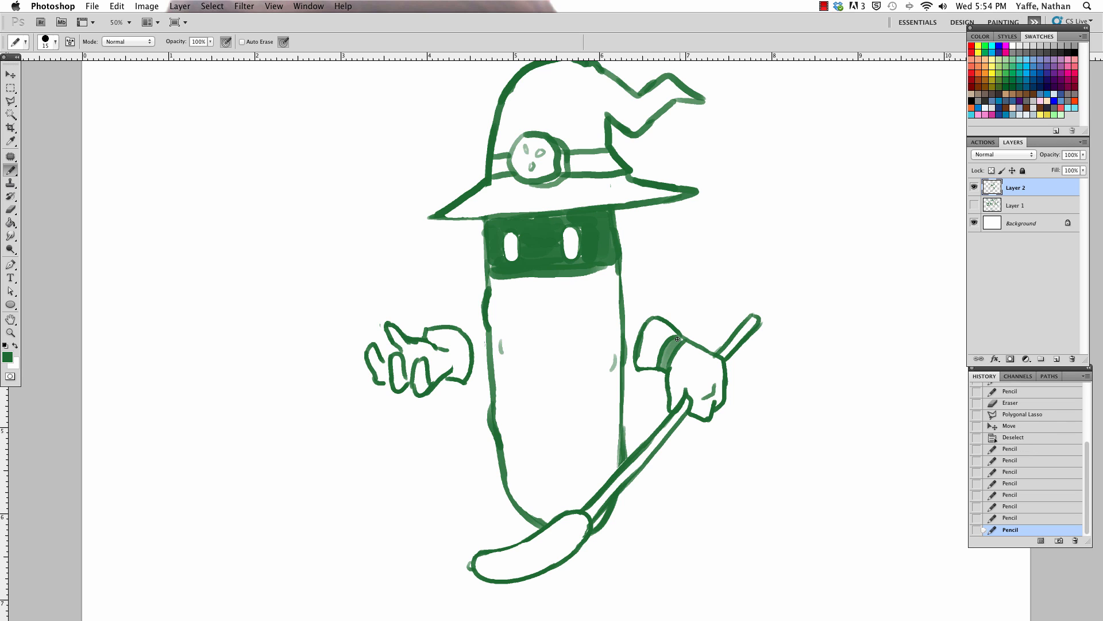
drag(433, 343, 454, 376)
mouse_move(457, 361)
mouse_down()
mouse_move(451, 377)
mouse_move(427, 384)
mouse_move(452, 359)
mouse_up()
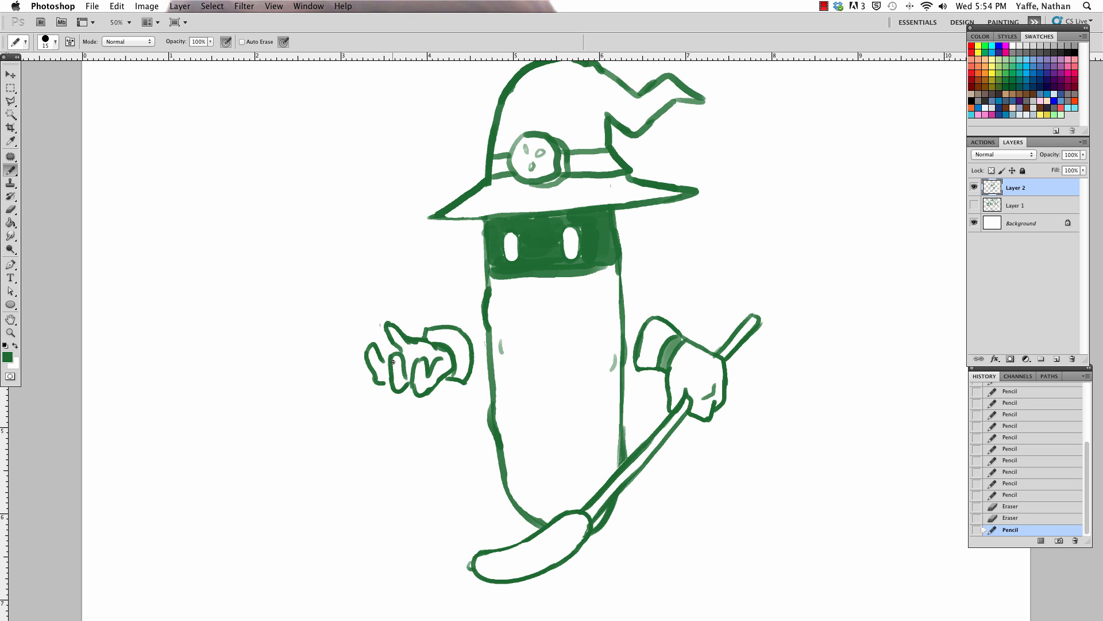
drag(380, 383, 391, 355)
Step: Draw a flame with a tall, narrow tip above the open left hand and dot small spots inside it
mouse_move(394, 310)
mouse_down()
mouse_move(389, 254)
mouse_move(396, 270)
mouse_move(398, 223)
mouse_move(412, 207)
mouse_move(429, 310)
mouse_move(399, 311)
mouse_move(413, 320)
mouse_move(428, 312)
mouse_move(414, 277)
mouse_up()
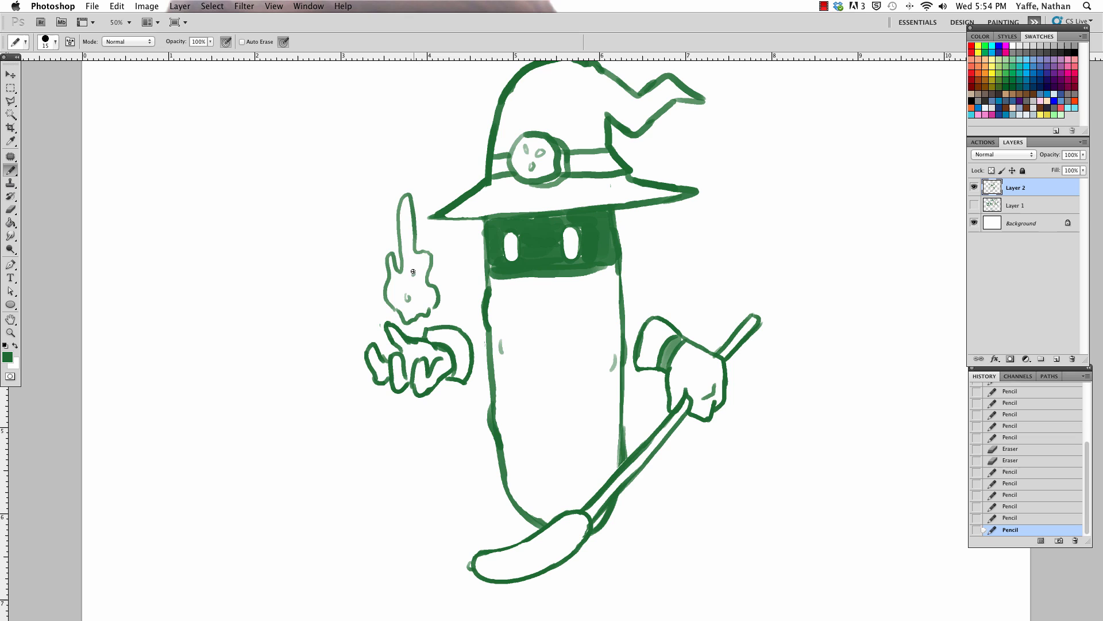
click(406, 227)
click(401, 272)
Step: Draw small bumps and long vertical crease lines over the front of the pickle body
drag(585, 317, 592, 314)
drag(513, 304, 534, 482)
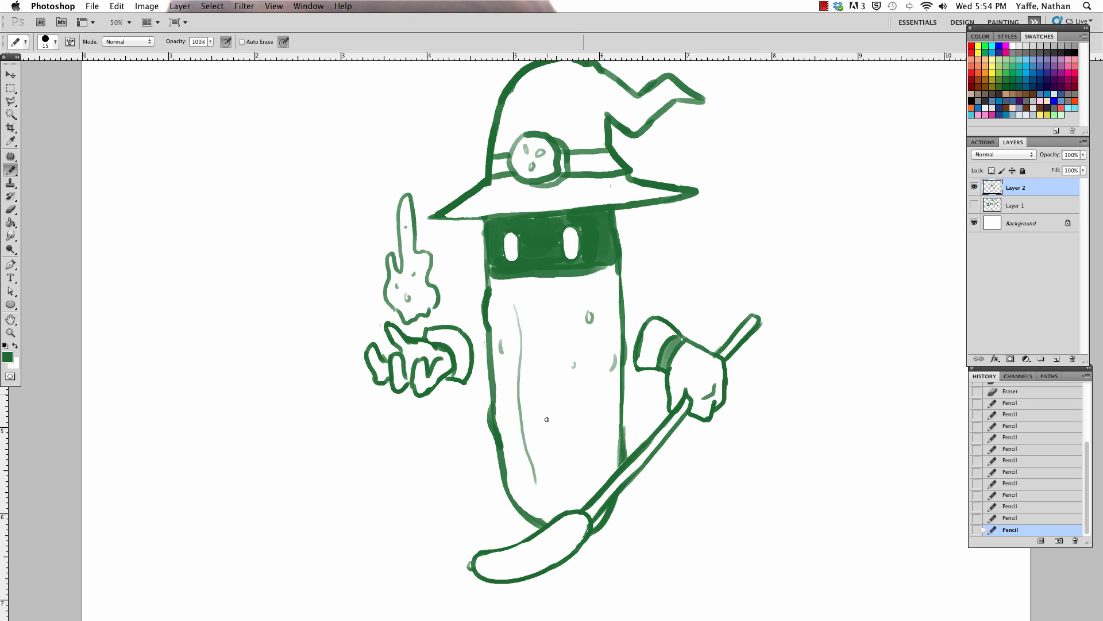
drag(546, 399, 557, 475)
drag(598, 382, 597, 458)
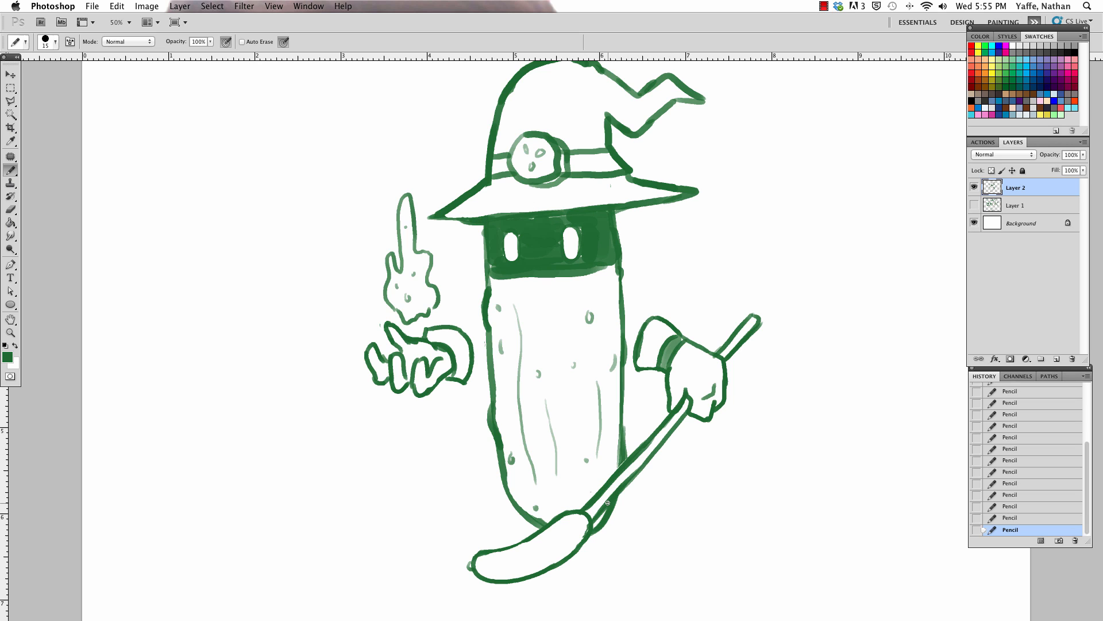
Step: Draw a pointed collar flap on each side of the body just beneath the face mask
scroll(651, 448, down, 3)
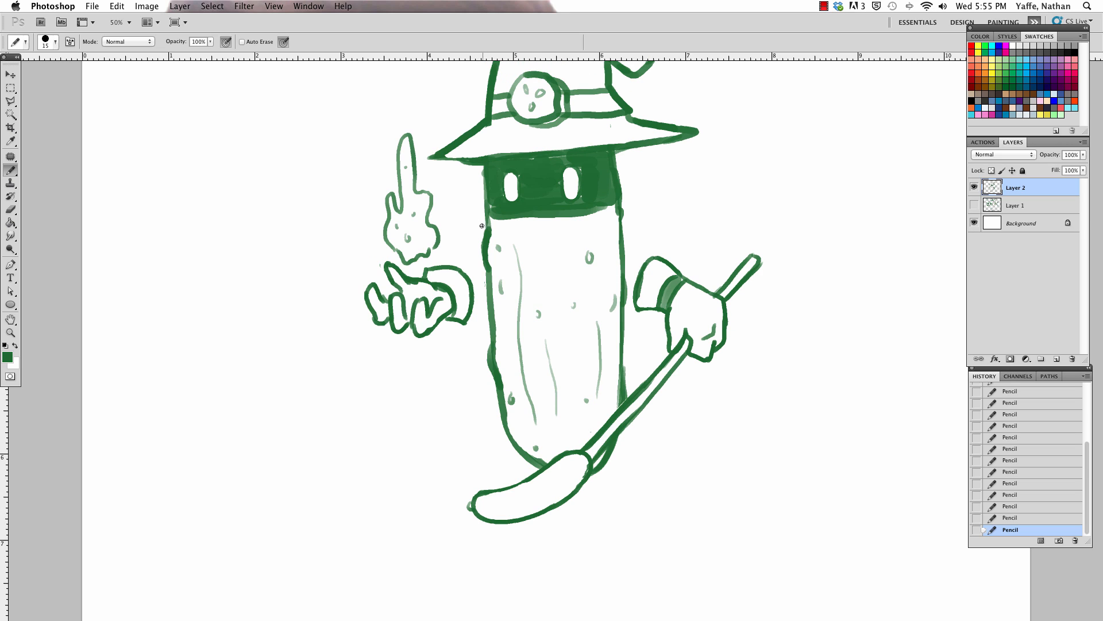
mouse_move(482, 225)
mouse_down()
mouse_move(459, 220)
mouse_move(478, 268)
mouse_up()
mouse_move(621, 215)
mouse_down()
mouse_move(649, 211)
mouse_move(633, 249)
mouse_up()
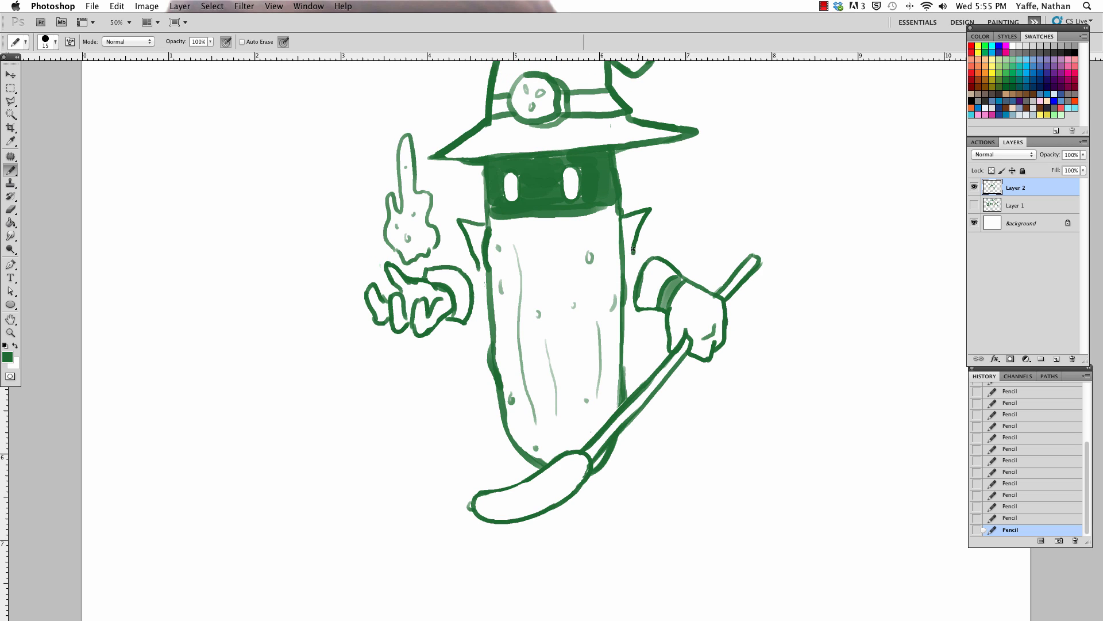
Step: Draw a long cape flaring out from the collar behind the body, with a wavy hem and a few fold lines
mouse_move(483, 277)
mouse_down()
mouse_move(464, 407)
mouse_move(406, 546)
mouse_move(509, 561)
mouse_move(614, 549)
mouse_up()
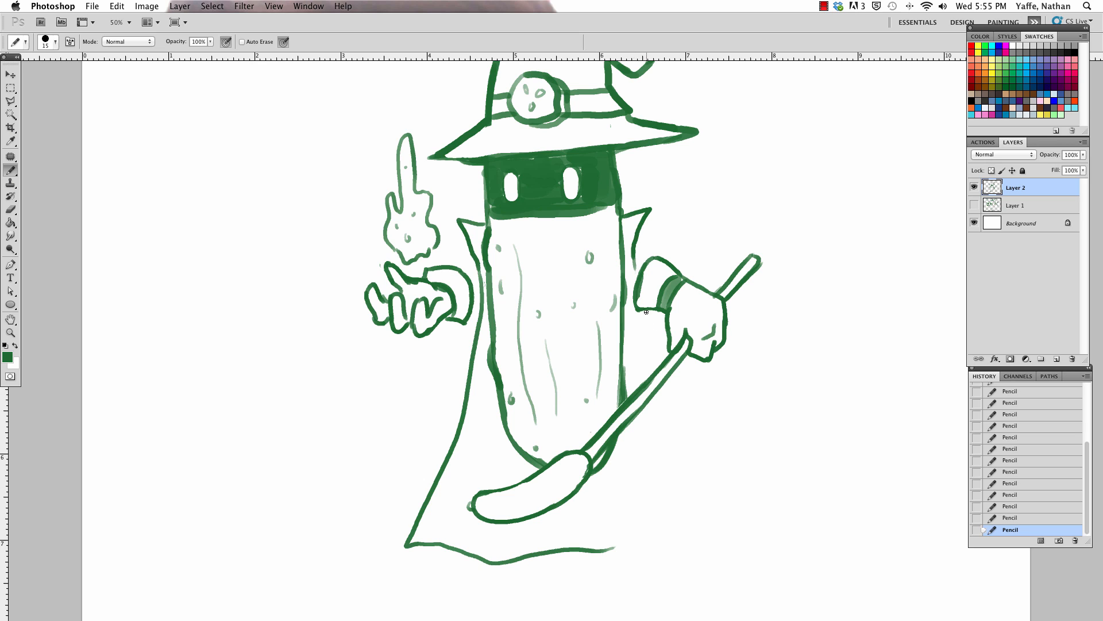
drag(663, 388, 721, 511)
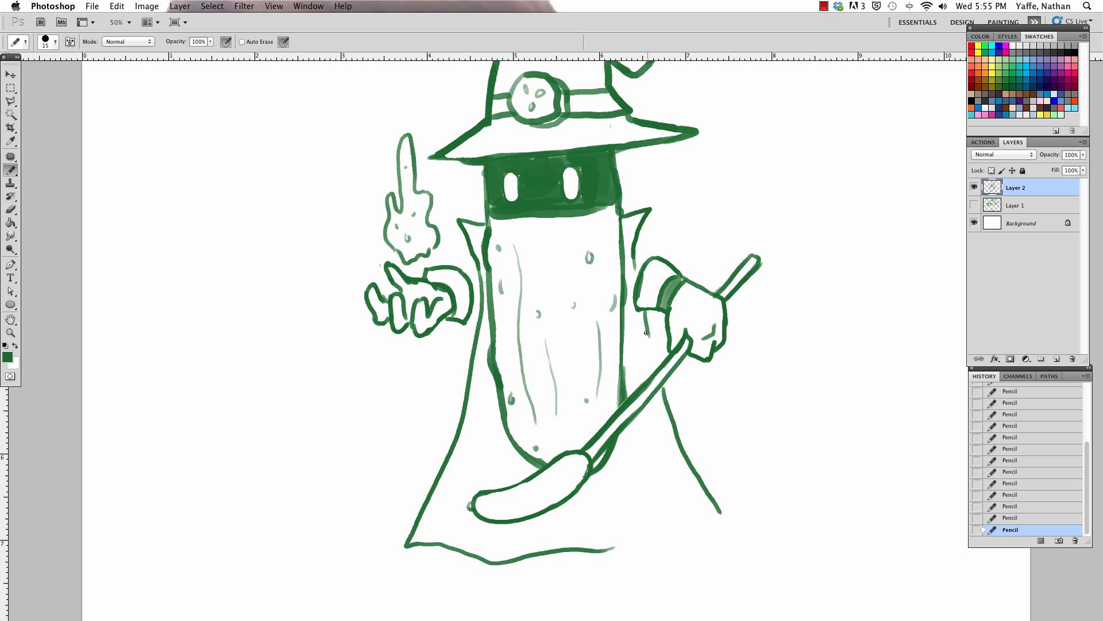
drag(646, 332, 658, 355)
mouse_move(609, 557)
mouse_down()
mouse_move(683, 548)
mouse_move(739, 533)
mouse_up()
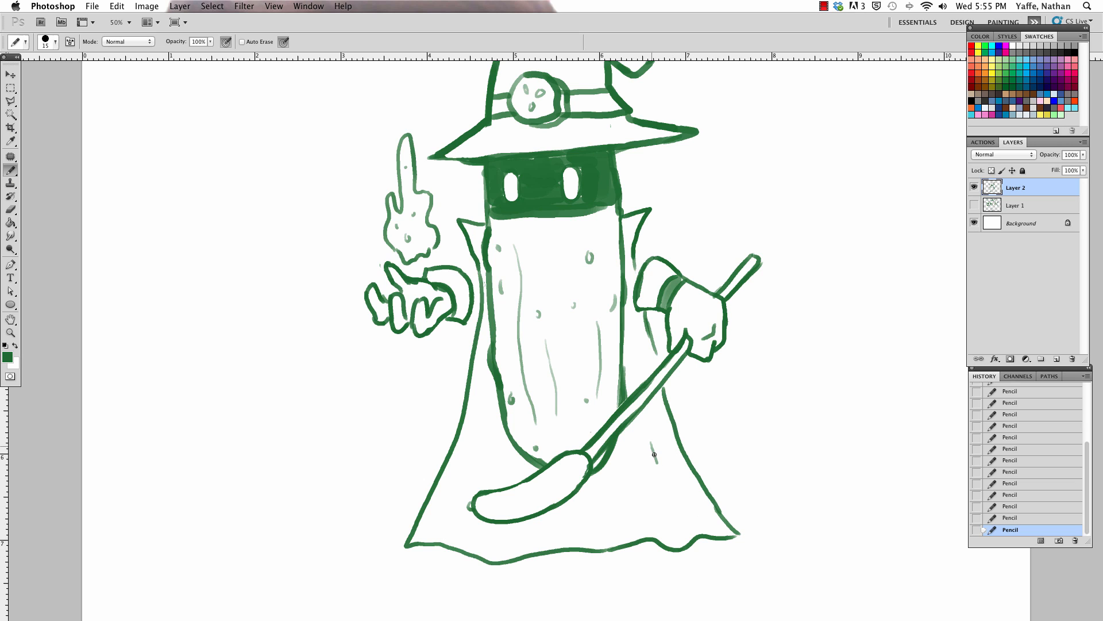
drag(654, 454, 678, 525)
drag(484, 392, 461, 518)
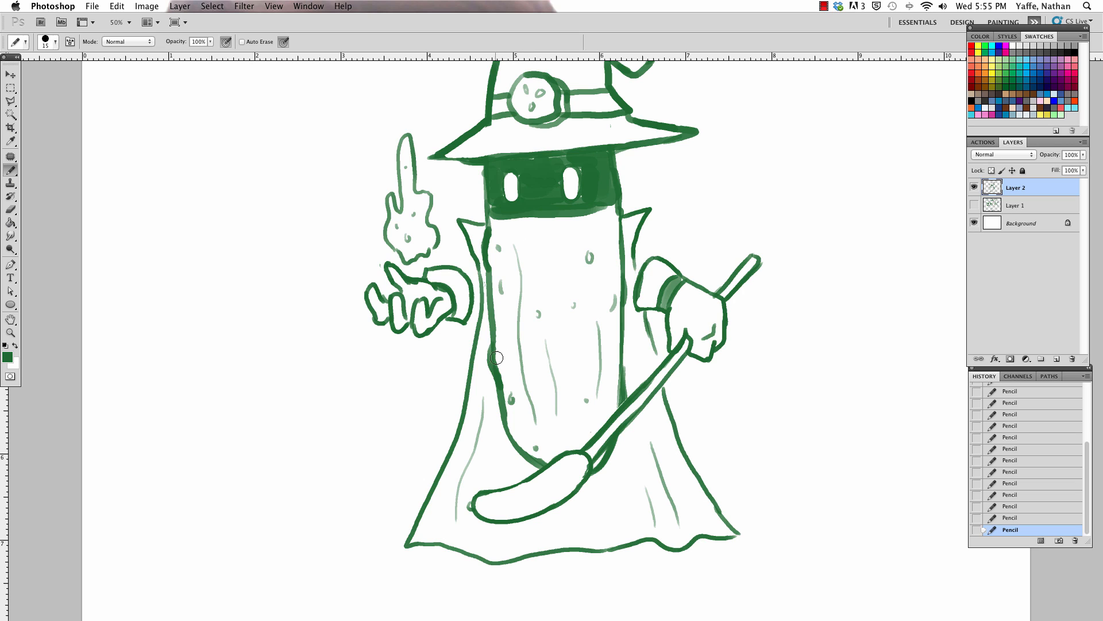
Step: Add more small bumps to the pickle body and clean up its left outline
mouse_move(499, 355)
mouse_down()
mouse_move(507, 328)
mouse_move(509, 355)
mouse_up()
click(602, 417)
click(562, 231)
drag(484, 167, 484, 174)
drag(482, 198, 480, 207)
Step: Reshape the open left hand's thumb and touch up the outlines of both gloves
mouse_move(400, 278)
mouse_down()
mouse_move(416, 288)
mouse_move(387, 260)
mouse_move(395, 283)
mouse_move(402, 272)
mouse_move(411, 280)
mouse_move(400, 271)
mouse_move(377, 305)
mouse_move(383, 284)
mouse_up()
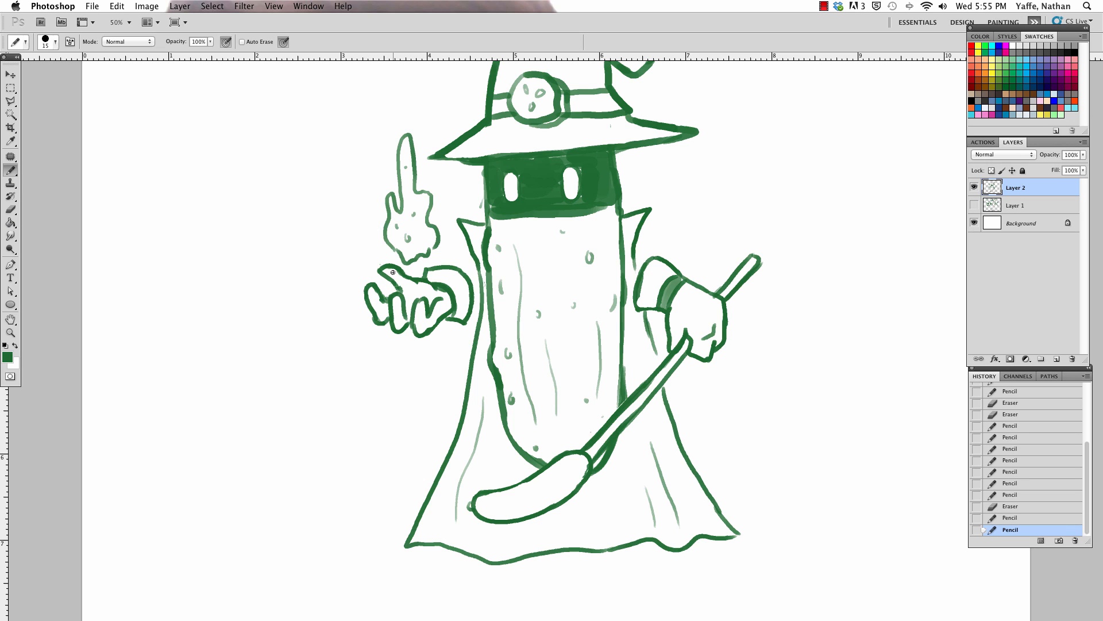
drag(724, 305, 728, 326)
drag(702, 290, 703, 296)
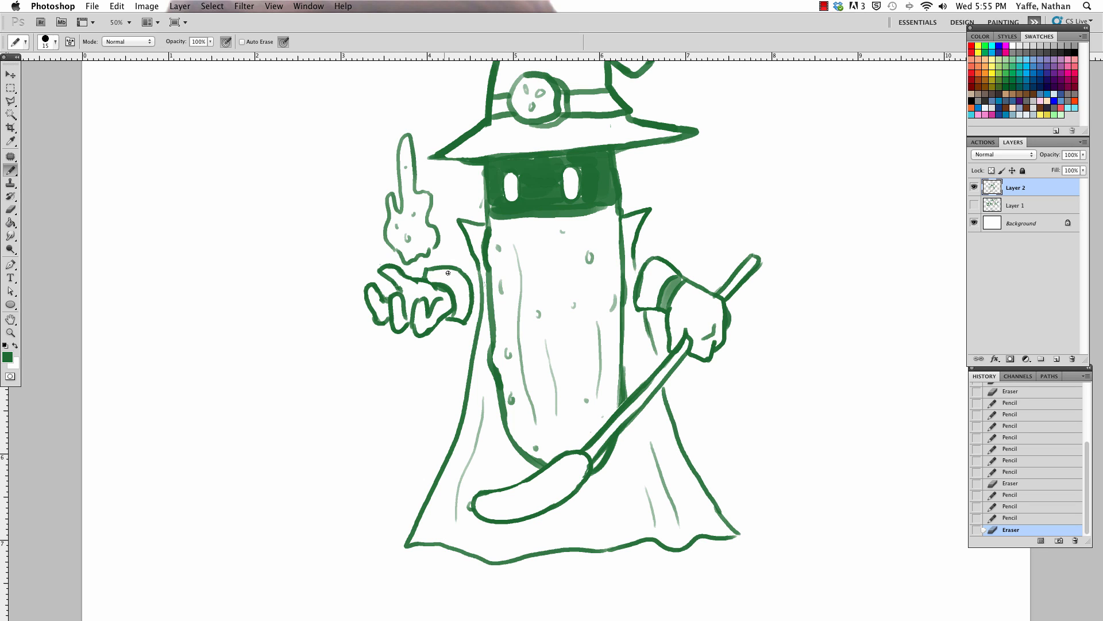
drag(441, 314, 452, 321)
Step: Hatch the hat band and detail the staff with crease lines on its pickle-shaped end and a round knob on its upper tip
mouse_move(571, 99)
mouse_down()
mouse_move(589, 112)
mouse_move(615, 99)
mouse_up()
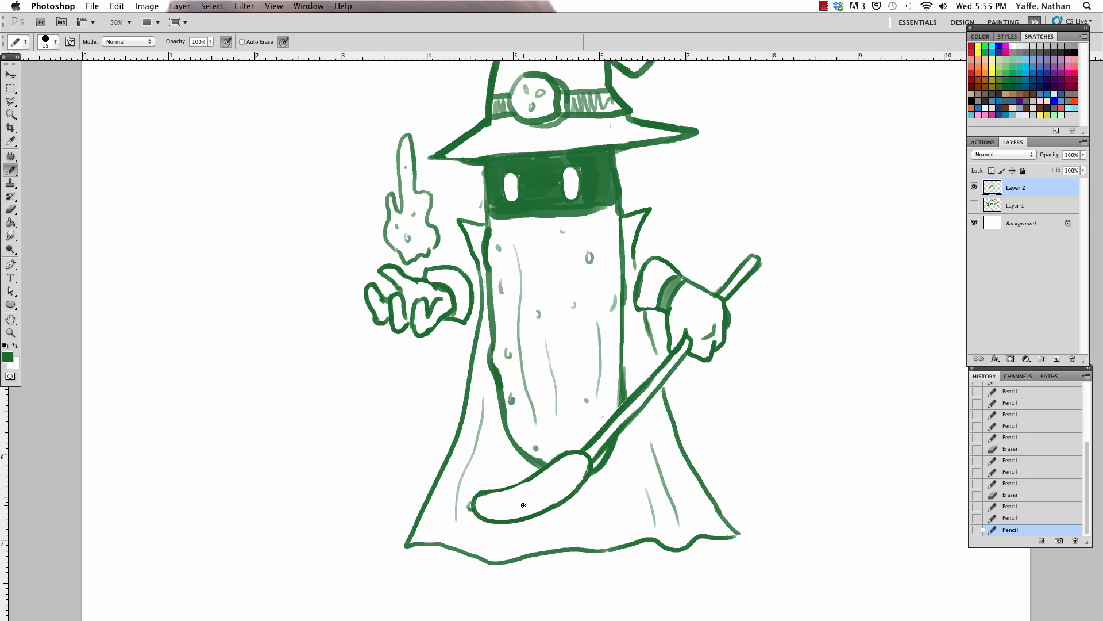
mouse_move(502, 510)
mouse_down()
mouse_move(567, 477)
mouse_move(522, 496)
mouse_move(563, 477)
mouse_up()
mouse_move(753, 253)
mouse_down()
mouse_move(771, 251)
mouse_move(760, 263)
mouse_up()
mouse_move(770, 248)
mouse_down()
mouse_move(770, 261)
mouse_move(765, 251)
mouse_up()
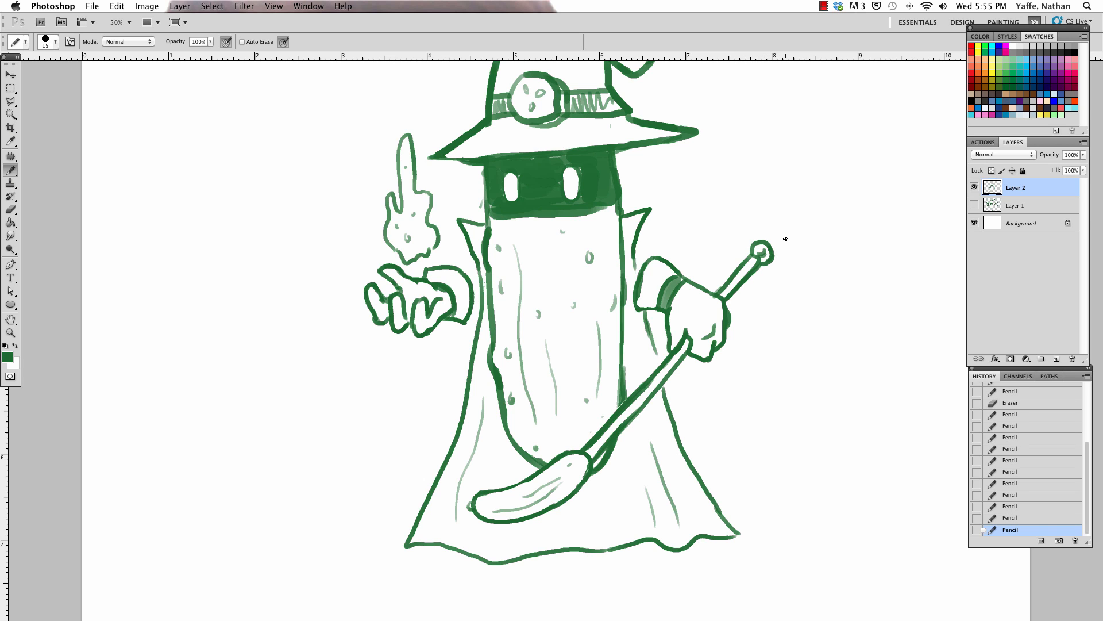
Step: Add a new layer above Layer 2, set Layer 2's opacity to 50%, and make Layer 3 active
key(super+minus)
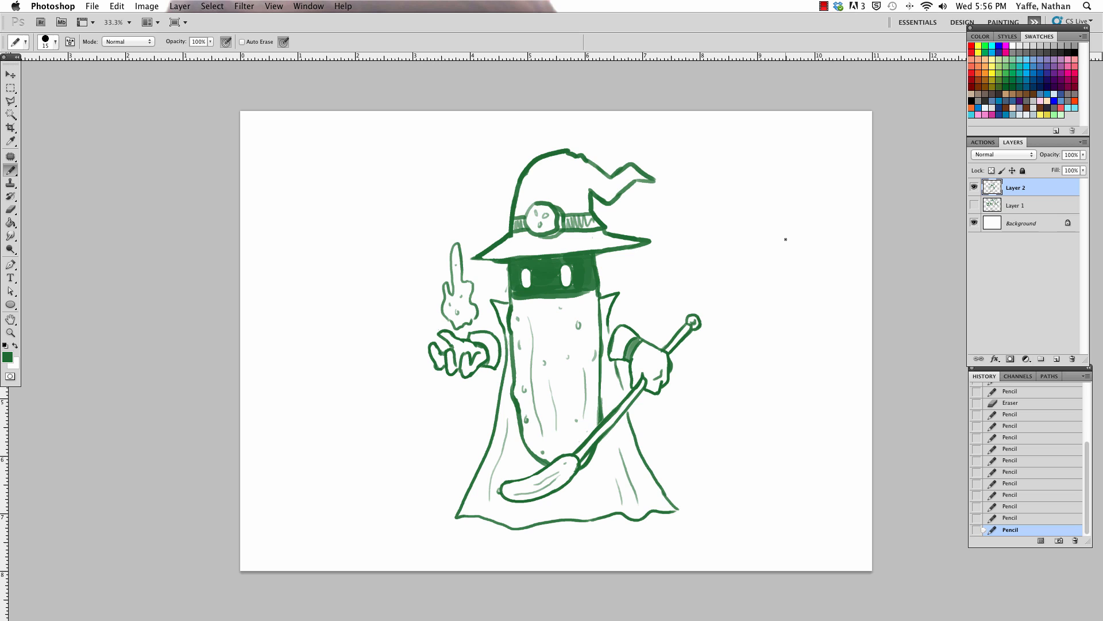
click(1057, 359)
click(1031, 199)
click(1071, 153)
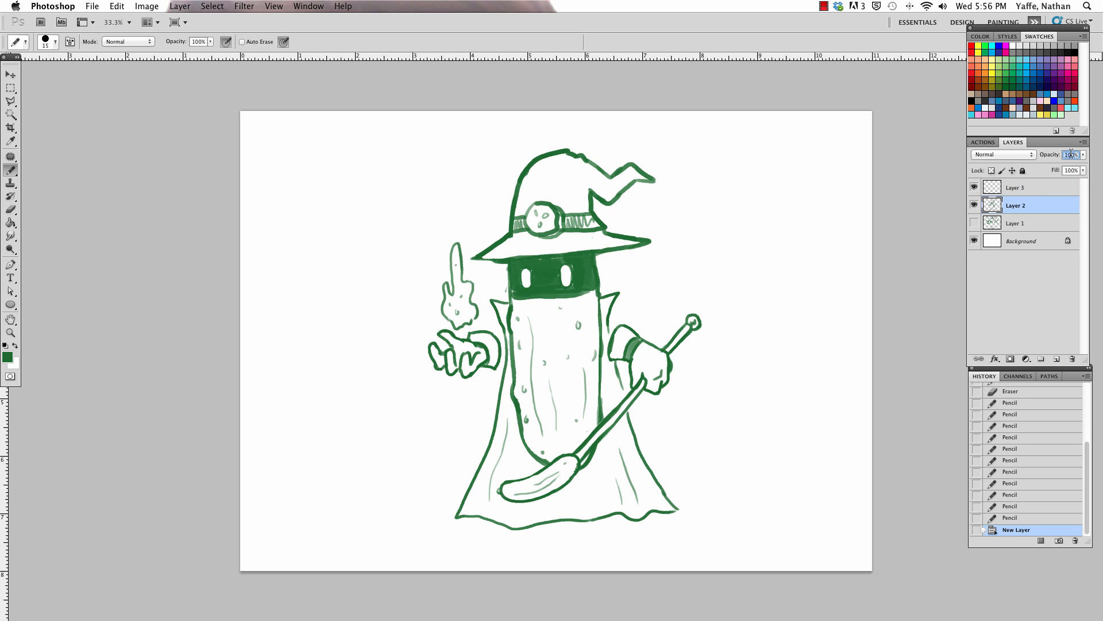
text(50)
key(Return)
click(1016, 187)
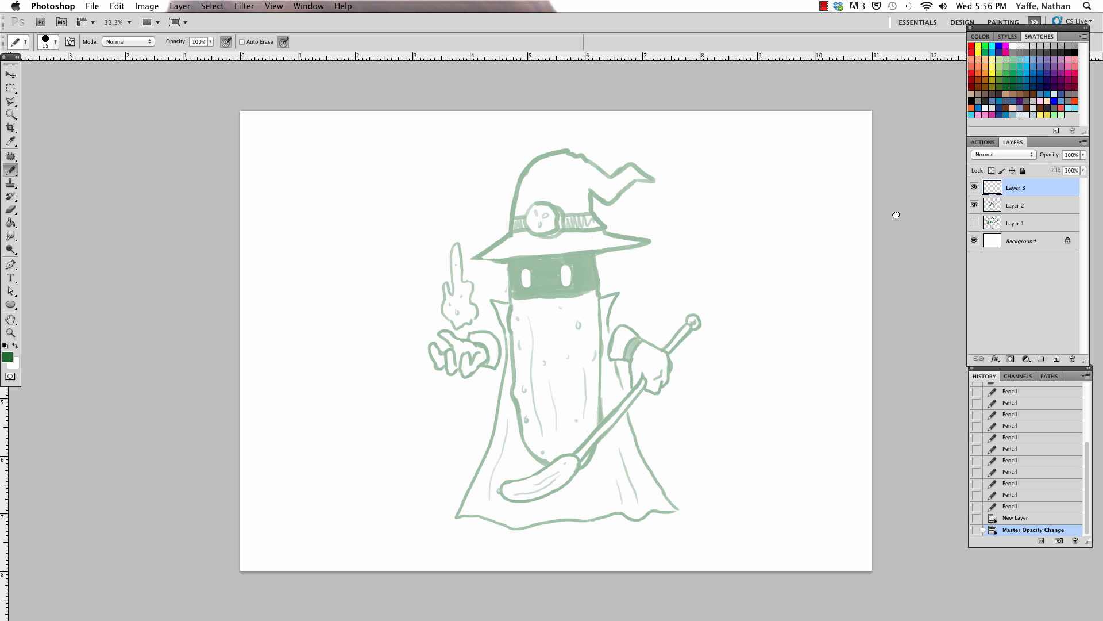
Step: Ink the hat's left side and rounded crown on Layer 3 with a black 25 px Pencil, tracing the faded sketch
key(a)
key(b)
scroll(576, 229, up, 5)
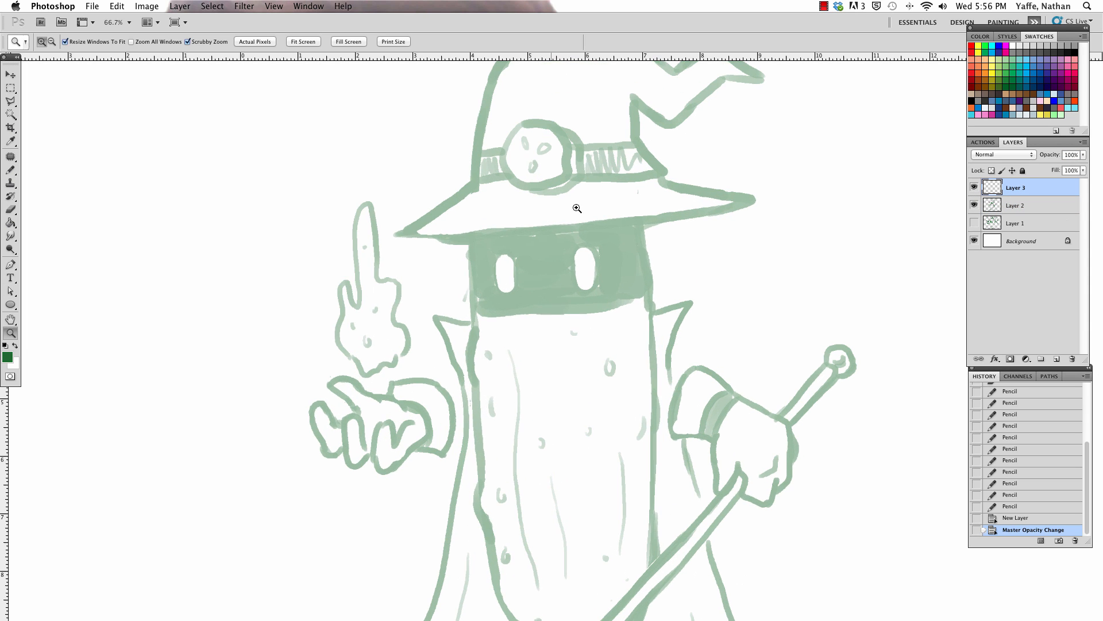
key(d)
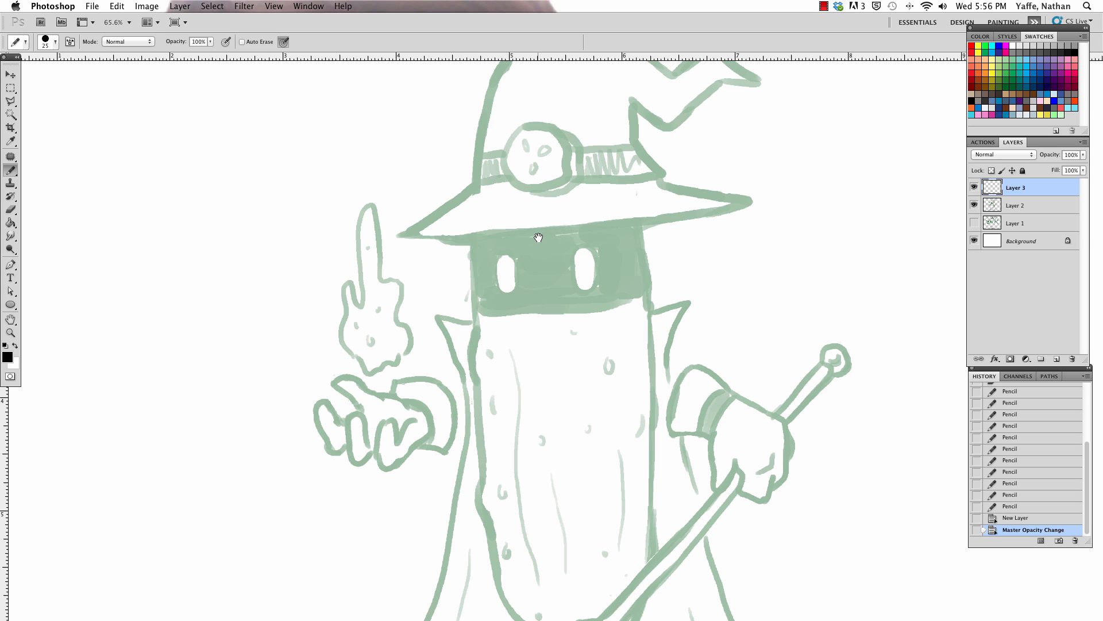
drag(539, 237, 454, 498)
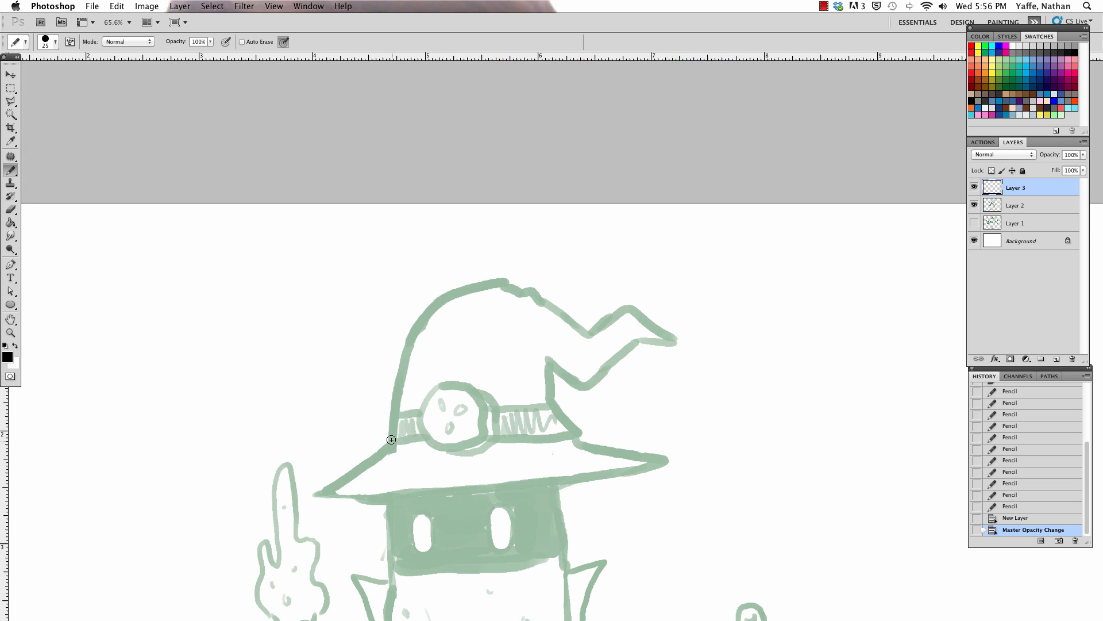
mouse_move(391, 439)
mouse_down()
mouse_move(403, 360)
mouse_move(446, 297)
mouse_up()
key(z)
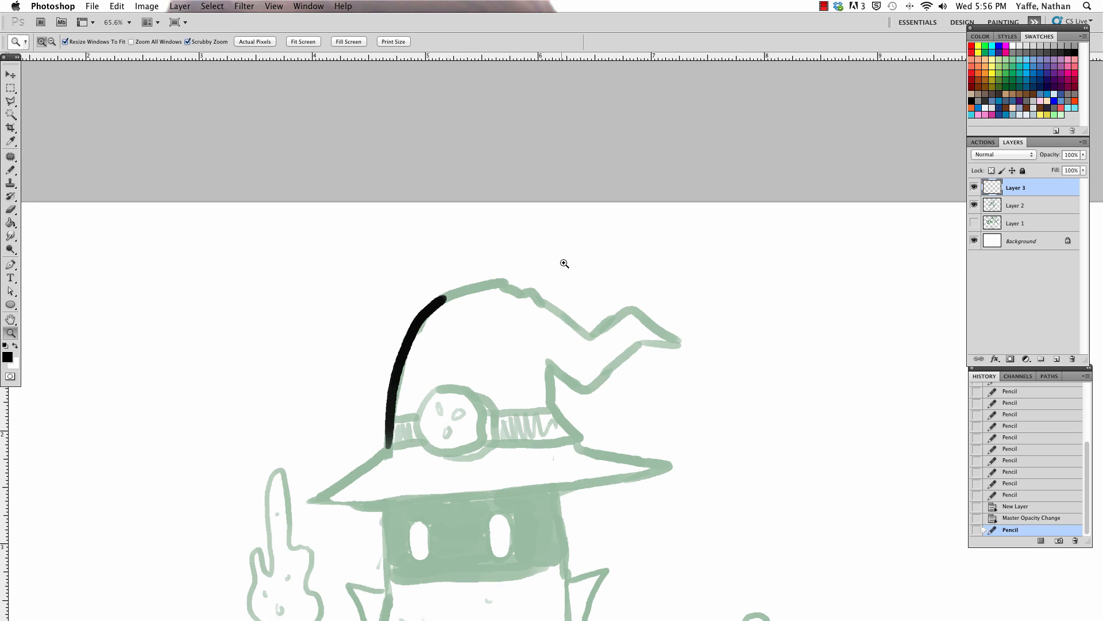
drag(565, 263, 571, 243)
key(b)
mouse_move(394, 315)
mouse_down()
mouse_move(443, 291)
mouse_move(515, 293)
mouse_move(549, 316)
mouse_move(601, 359)
mouse_move(555, 447)
mouse_up()
Step: Choose another round brush preset and ink the hat's right fold line and bent tip in black
click(55, 42)
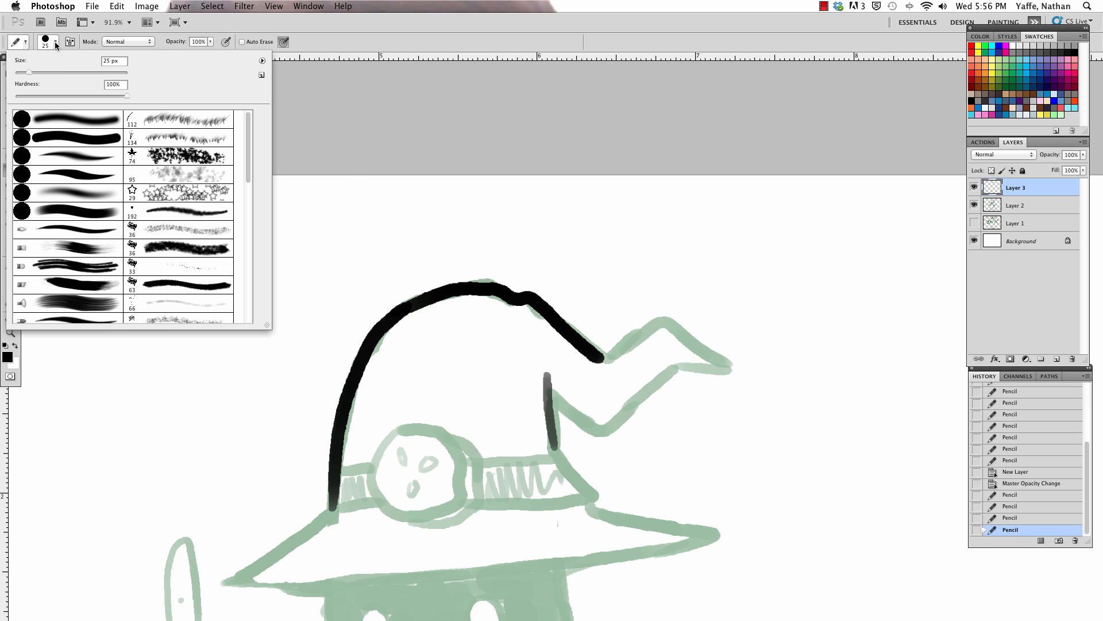
double_click(80, 175)
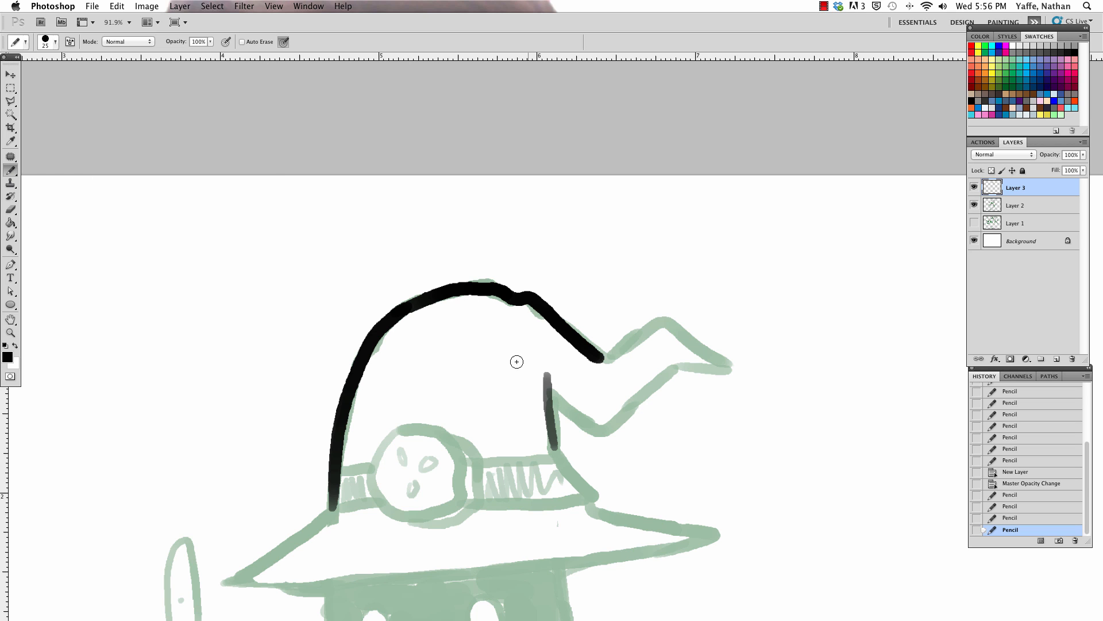
drag(546, 366, 560, 467)
mouse_move(548, 396)
mouse_down()
mouse_move(606, 427)
mouse_move(676, 371)
mouse_up()
mouse_move(599, 360)
mouse_down()
mouse_move(641, 327)
mouse_move(678, 335)
mouse_move(712, 374)
mouse_up()
mouse_move(675, 335)
mouse_down()
mouse_move(721, 365)
mouse_move(716, 378)
mouse_up()
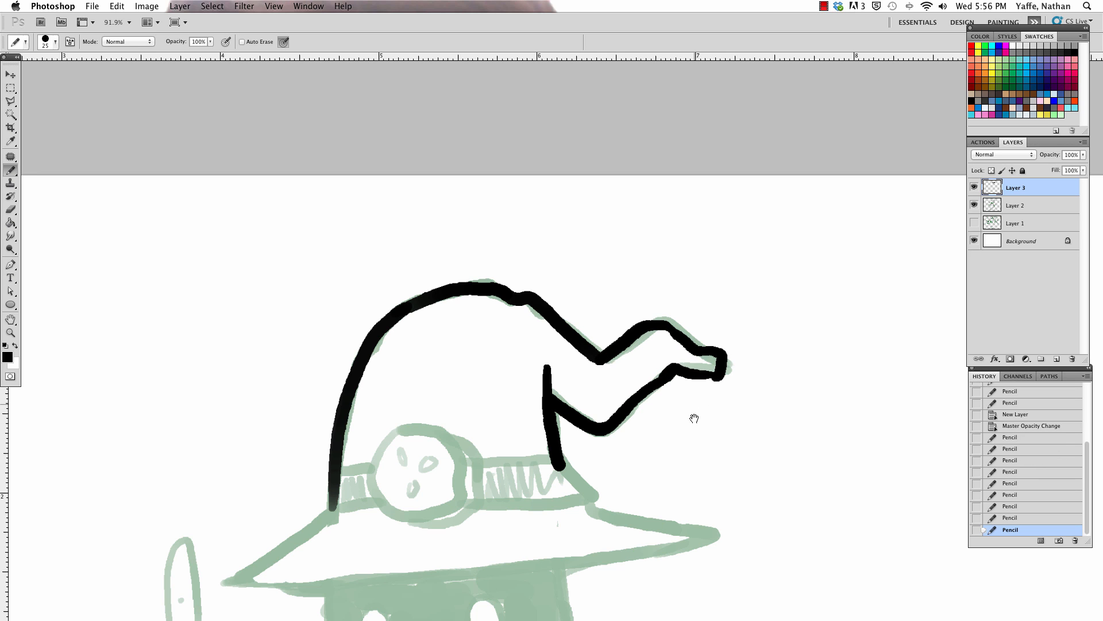
Step: Taper the upper end of the hat's fold line and trim the corners of its bent tip with the Eraser
scroll(692, 344, down, 5)
key(e)
drag(686, 290, 725, 284)
key(bracketleft)
key(bracketleft)
key(bracketleft)
key(bracketleft)
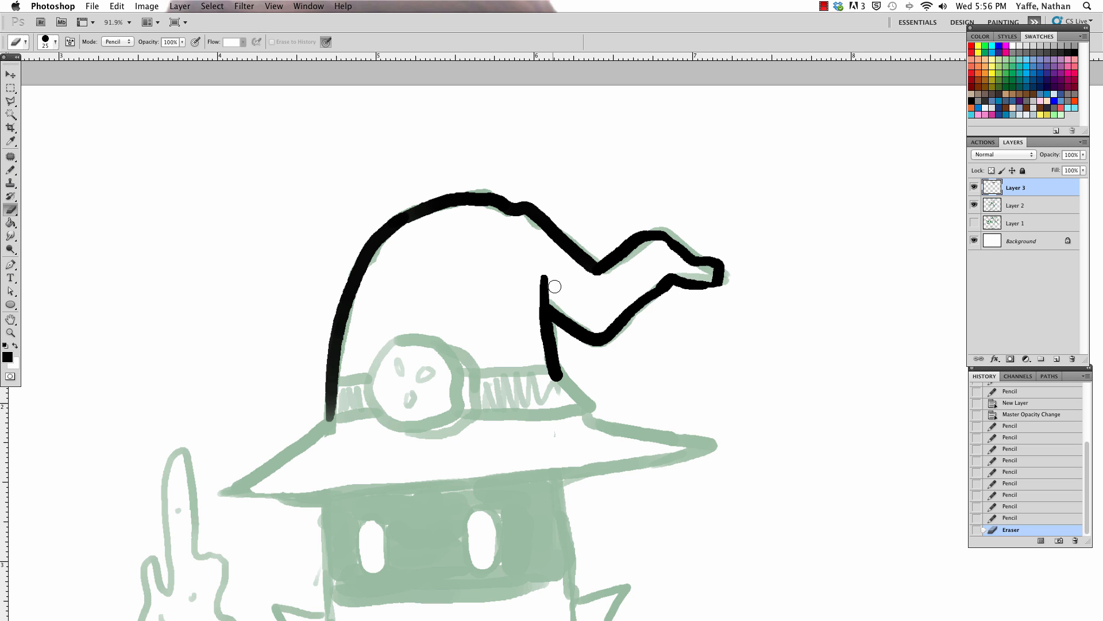
drag(552, 286, 547, 291)
mouse_move(721, 261)
mouse_down()
mouse_move(723, 276)
mouse_move(705, 284)
mouse_move(714, 264)
mouse_up()
Step: Ink the left half of the hat brim and join it to the crown's left side
key(b)
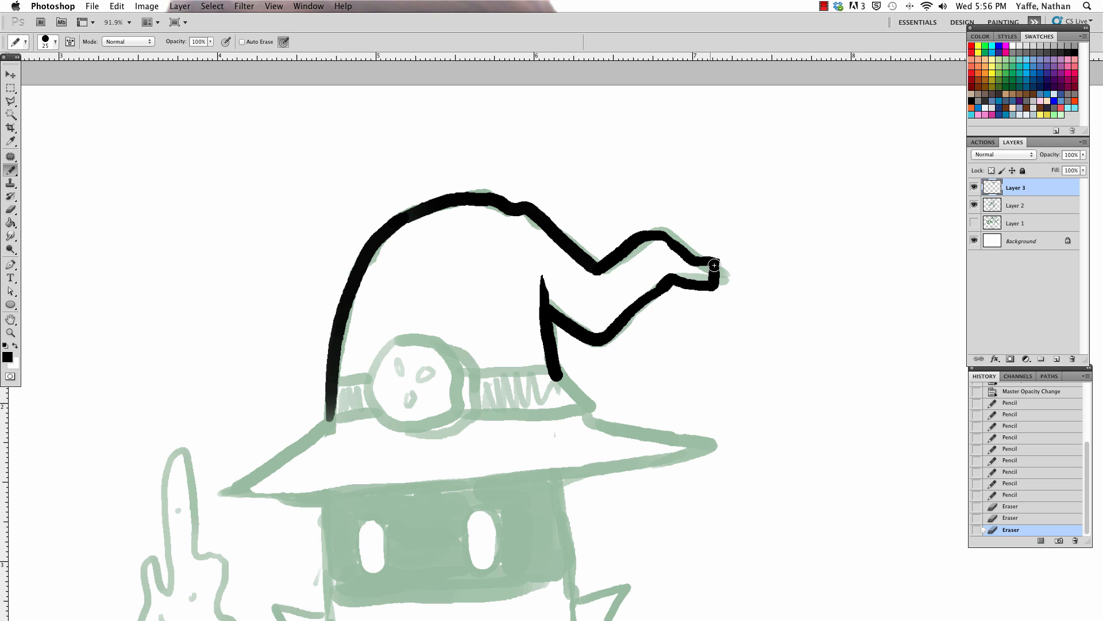
drag(643, 343, 680, 242)
mouse_move(365, 317)
mouse_down()
mouse_move(348, 329)
mouse_move(357, 388)
mouse_move(385, 391)
mouse_move(347, 331)
mouse_move(389, 389)
mouse_up()
key(super+z)
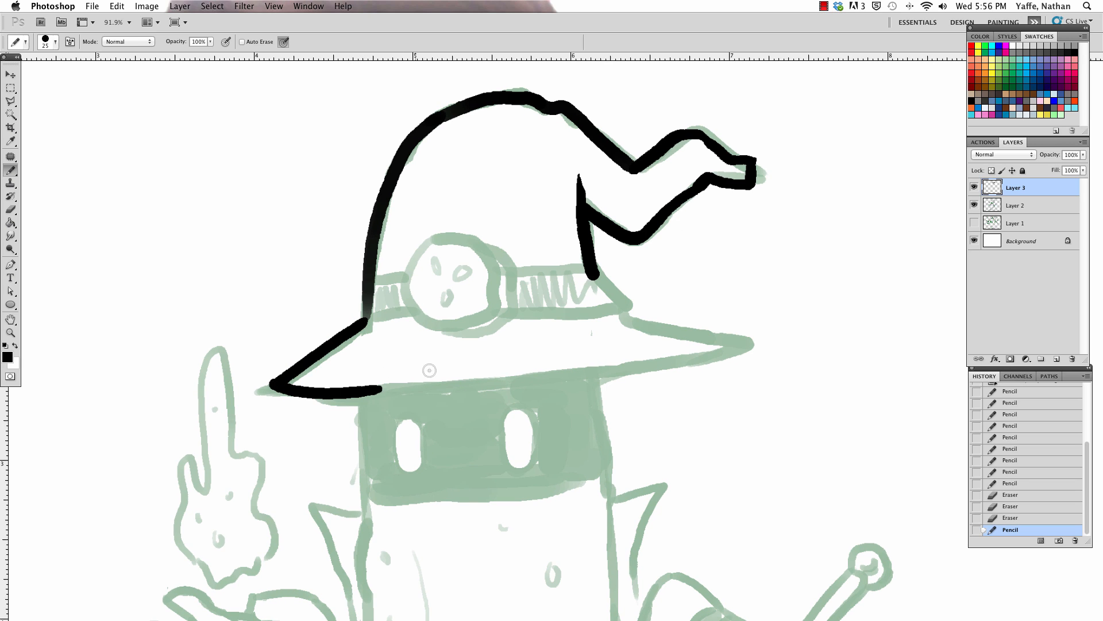
drag(368, 292, 362, 324)
Step: Ink the hat's lower right edge, try a sharply pointed right brim, and erase the pointed brim lines
drag(591, 263, 610, 300)
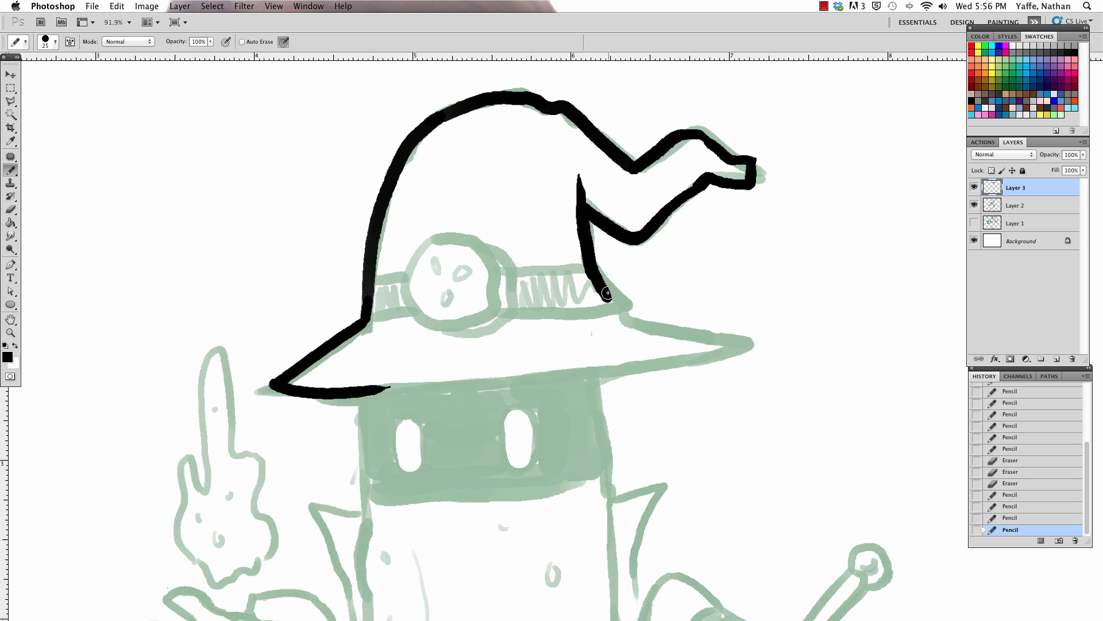
key(super+z)
mouse_move(587, 252)
mouse_down()
mouse_move(621, 315)
mouse_move(693, 325)
mouse_up()
drag(600, 369, 763, 343)
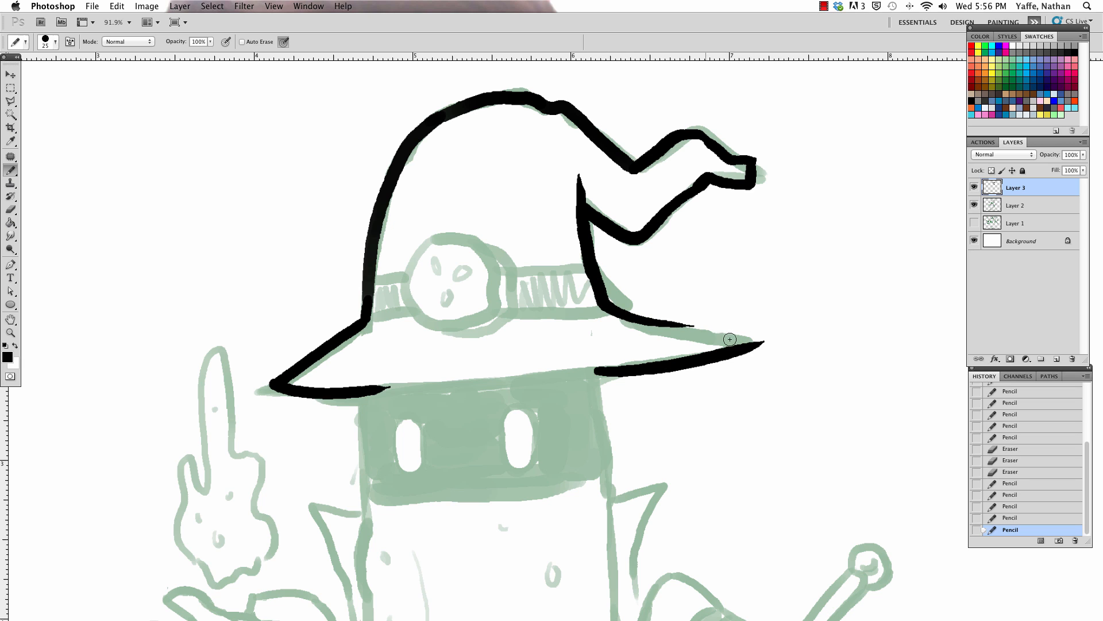
drag(634, 317, 744, 333)
key(super+z)
mouse_move(667, 323)
mouse_down()
mouse_move(750, 335)
mouse_move(751, 347)
mouse_move(669, 274)
mouse_up()
key(e)
key(b)
key(e)
mouse_move(611, 233)
mouse_down()
mouse_move(684, 265)
mouse_move(583, 295)
mouse_move(729, 282)
mouse_up()
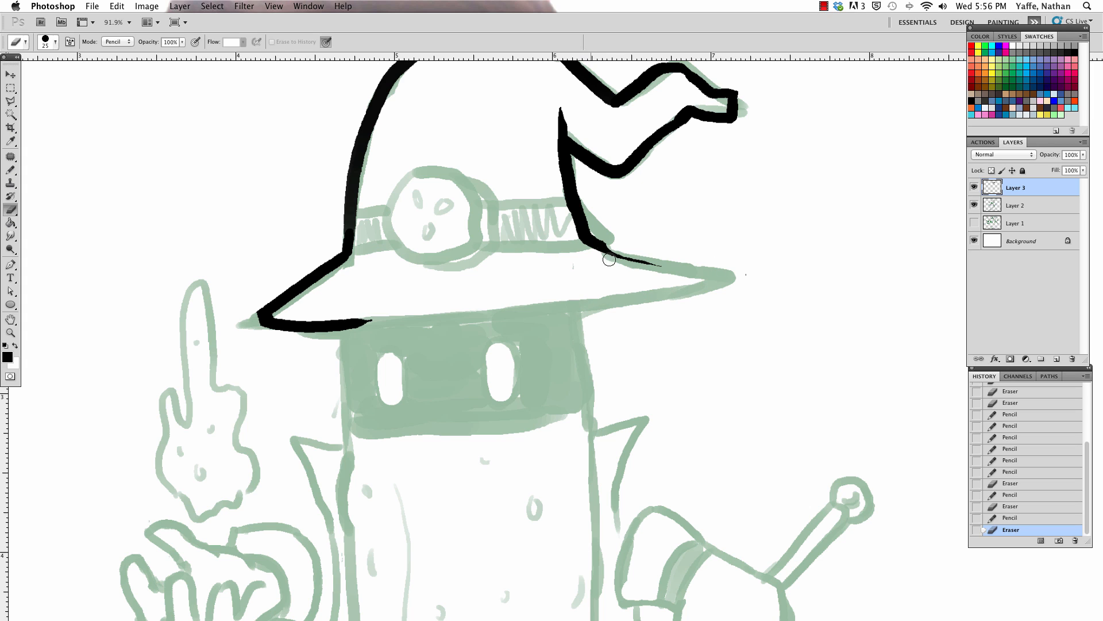
Step: Ink the right half of the hat brim with a shorter, blunt end
key(b)
drag(574, 236, 706, 267)
drag(568, 307, 700, 289)
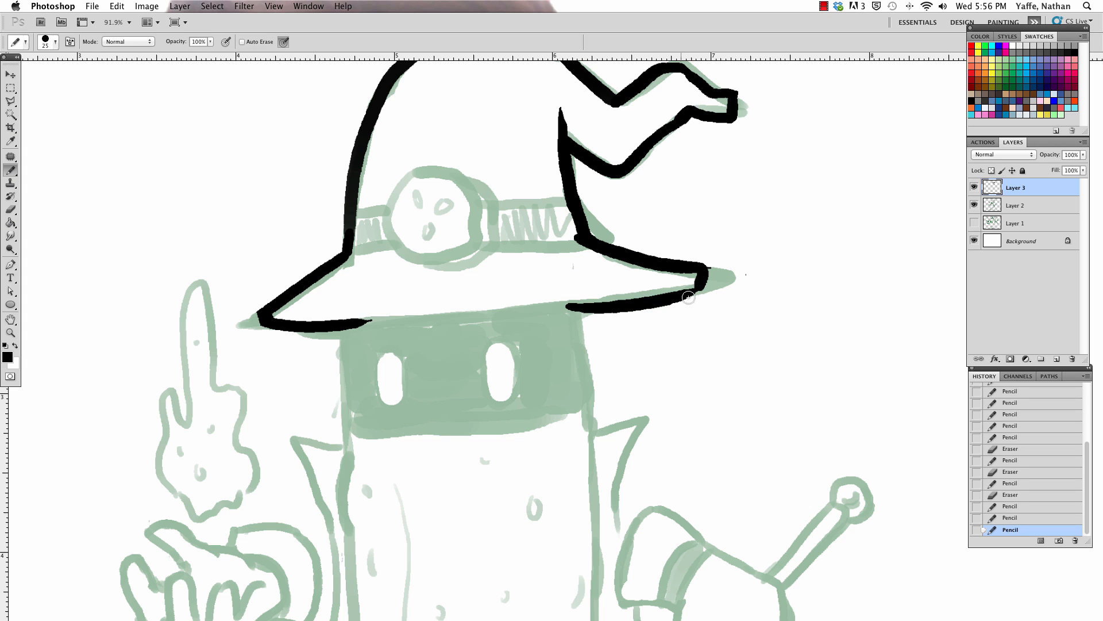
Step: Ink both sides of the head beneath the brim and the pointed left collar flap
drag(337, 325, 345, 436)
mouse_move(582, 311)
mouse_down()
mouse_move(588, 424)
mouse_move(643, 427)
mouse_move(661, 298)
mouse_up()
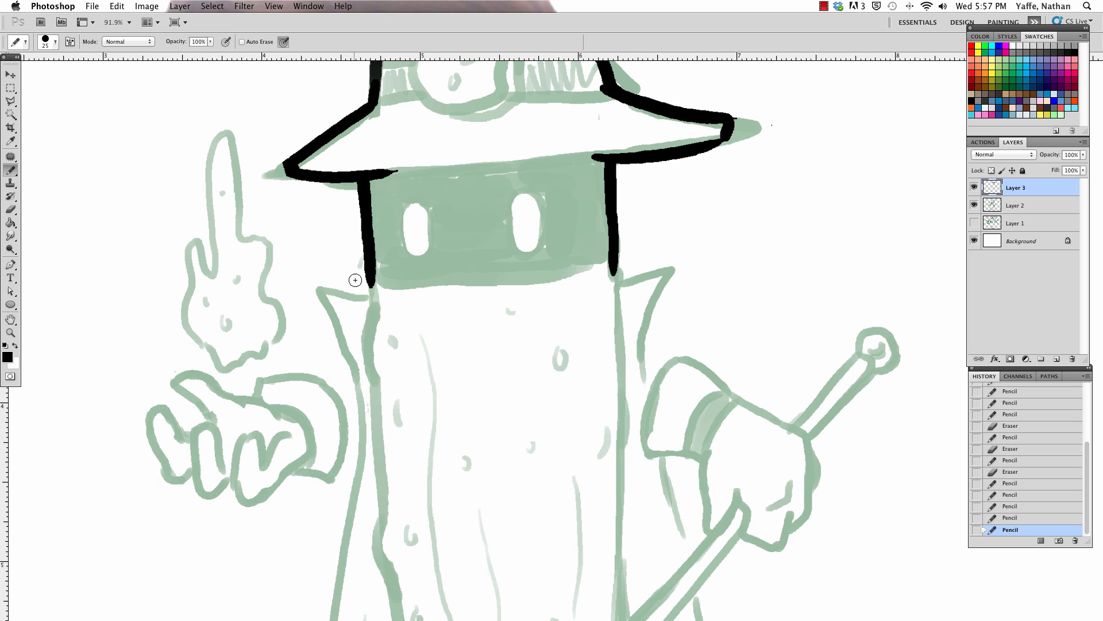
mouse_move(372, 285)
mouse_down()
mouse_move(320, 281)
mouse_move(360, 438)
mouse_up()
drag(416, 379, 426, 237)
Step: Ink the cape's left edge from the collar flap down to the hem's left corner
key(e)
drag(348, 209, 366, 322)
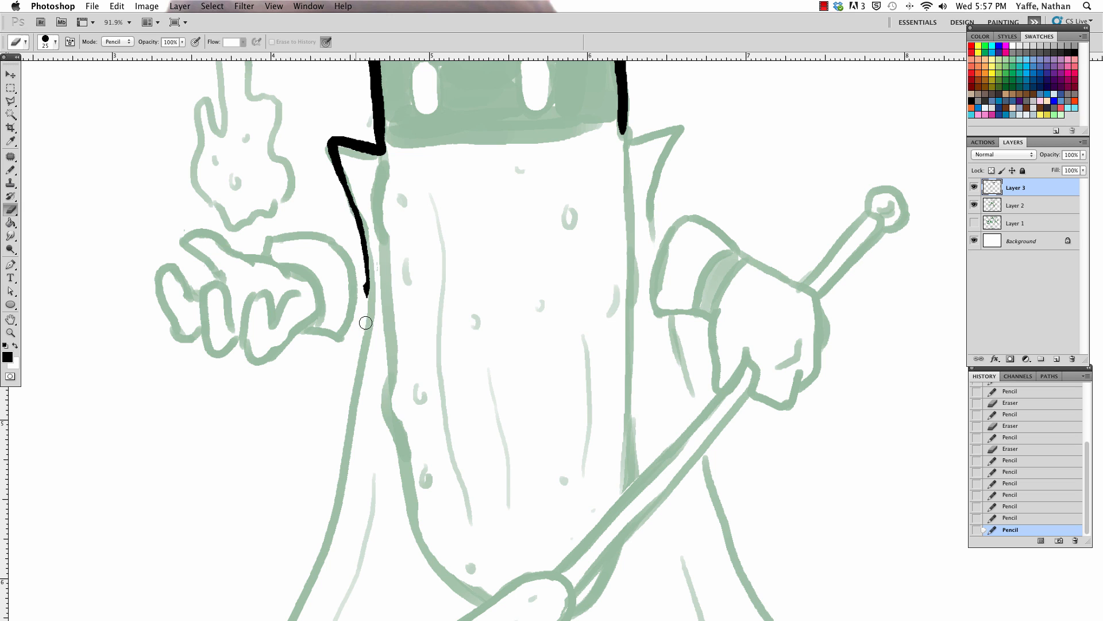
key(b)
drag(358, 217, 345, 387)
key(super+z)
mouse_move(360, 201)
mouse_down()
mouse_move(365, 285)
mouse_move(351, 402)
mouse_up()
mouse_move(417, 350)
mouse_down()
mouse_move(514, 152)
mouse_move(446, 204)
mouse_move(401, 380)
mouse_move(332, 542)
mouse_up()
drag(494, 469, 441, 411)
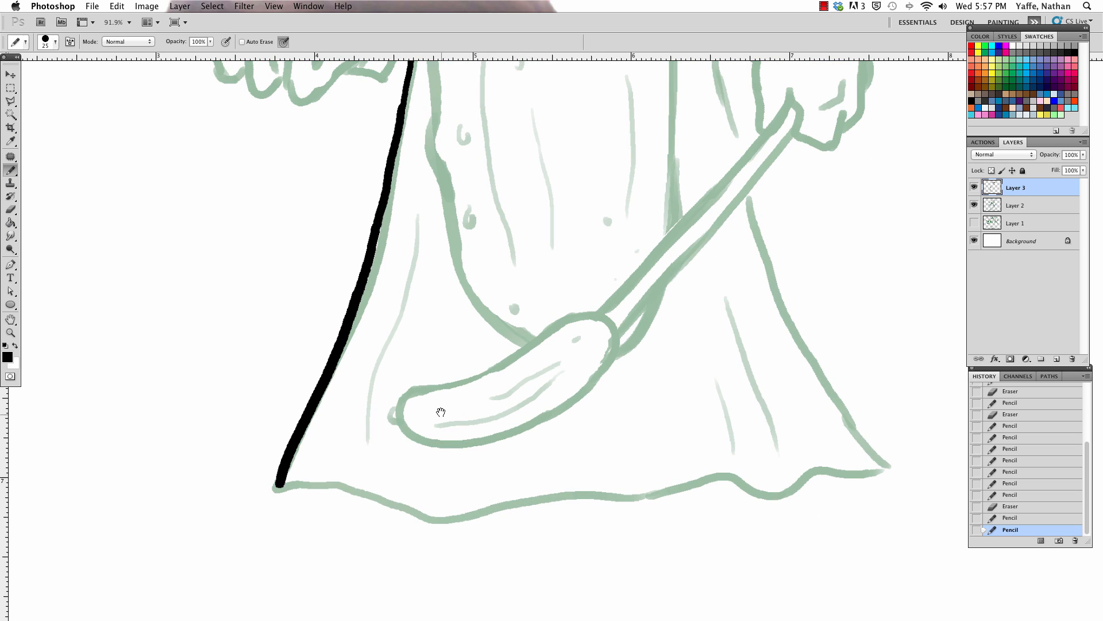
Step: Ink the cape's wavy hem from its left corner toward the right one
mouse_move(278, 484)
mouse_down()
mouse_move(369, 488)
mouse_move(477, 516)
mouse_move(593, 496)
mouse_move(682, 502)
mouse_move(699, 498)
mouse_move(642, 506)
mouse_move(714, 476)
mouse_move(782, 498)
mouse_up()
key(e)
key(b)
drag(756, 358, 489, 416)
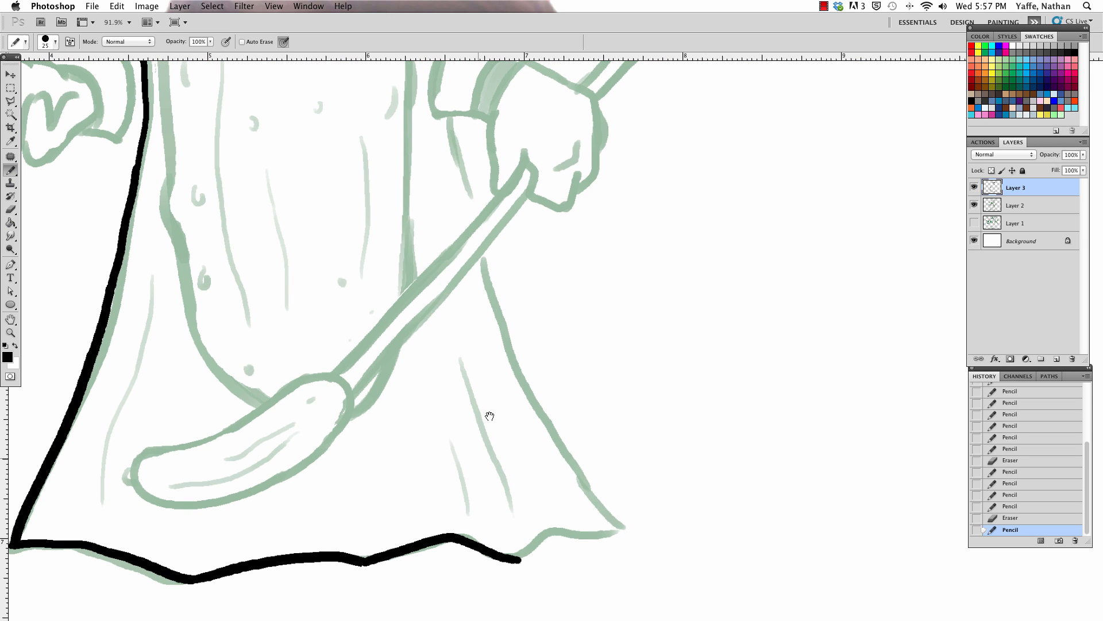
Step: Ink the cape's right edge from beneath the right glove's cuff down to the hem's right corner
mouse_move(446, 116)
mouse_down()
mouse_move(486, 295)
mouse_move(556, 440)
mouse_move(602, 495)
mouse_up()
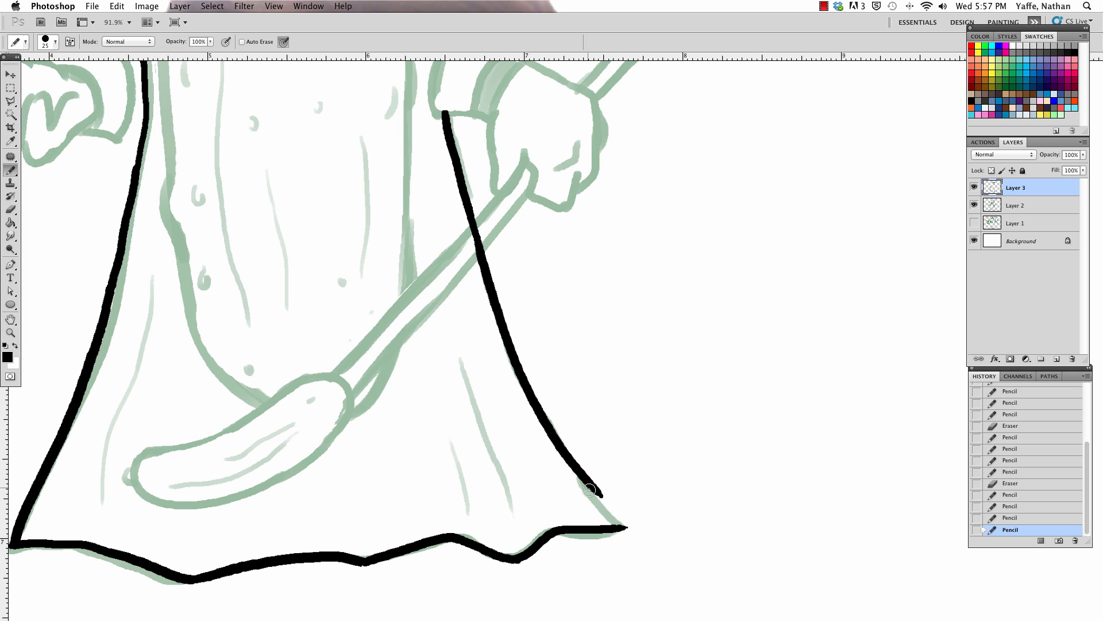
drag(592, 485, 626, 524)
drag(590, 481, 628, 525)
mouse_move(512, 264)
mouse_down()
mouse_move(591, 482)
mouse_move(710, 550)
mouse_up()
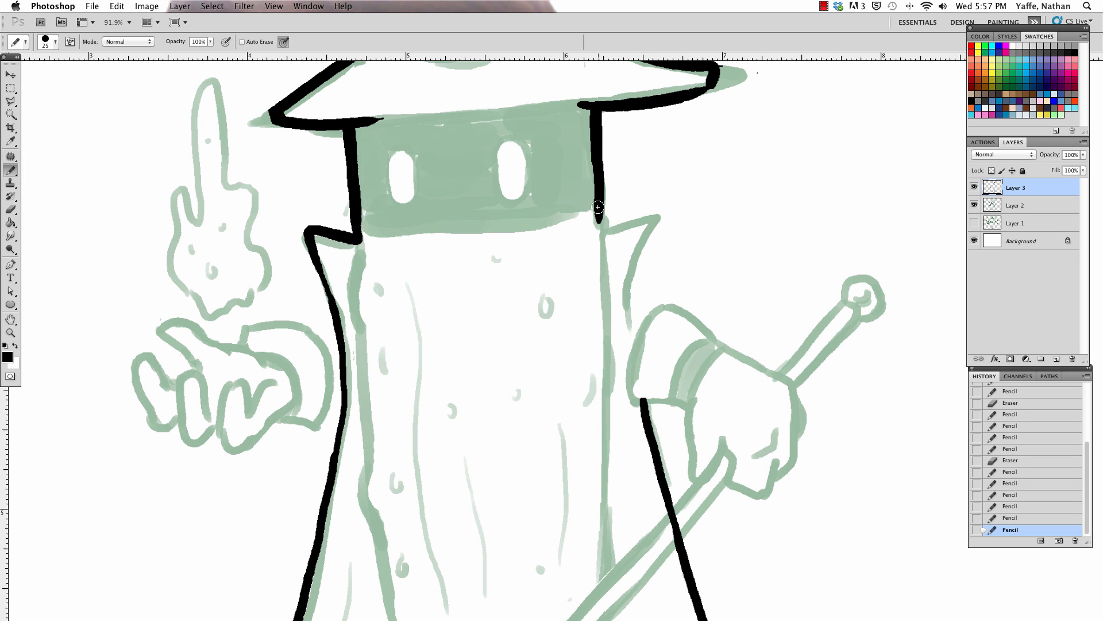
Step: Ink the pointed right collar flap from the head's lower corner down toward the right glove's cuff
drag(598, 207, 597, 224)
mouse_move(598, 224)
mouse_down()
mouse_move(655, 193)
mouse_move(626, 300)
mouse_move(632, 348)
mouse_up()
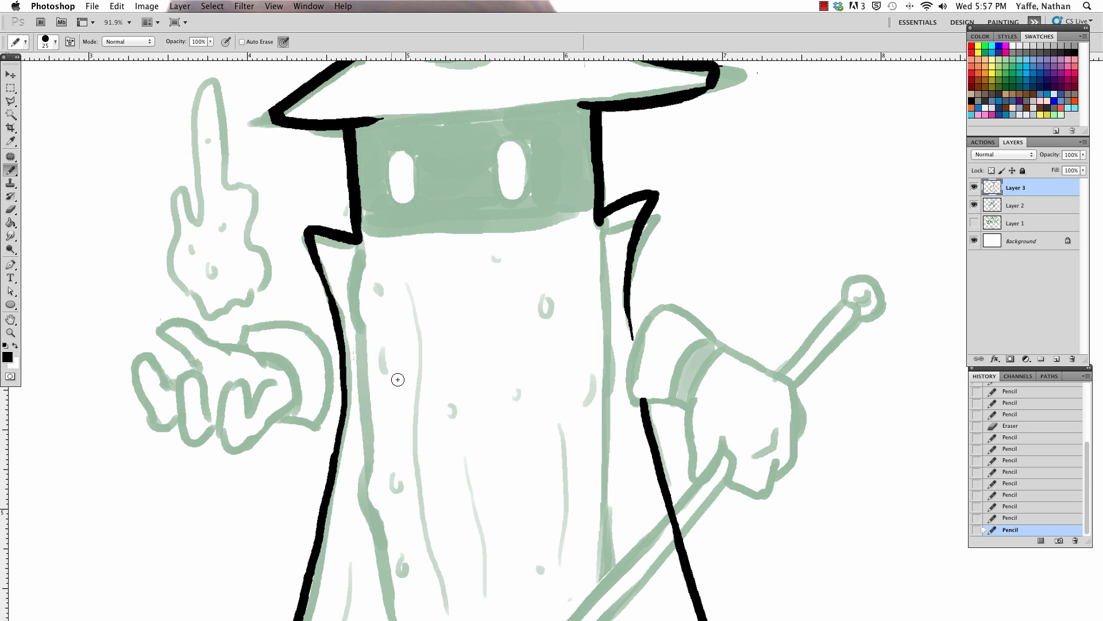
Step: Ink the outline of the flame above the left hand, with its tall central tongue, side licks and ragged base
drag(396, 331, 446, 476)
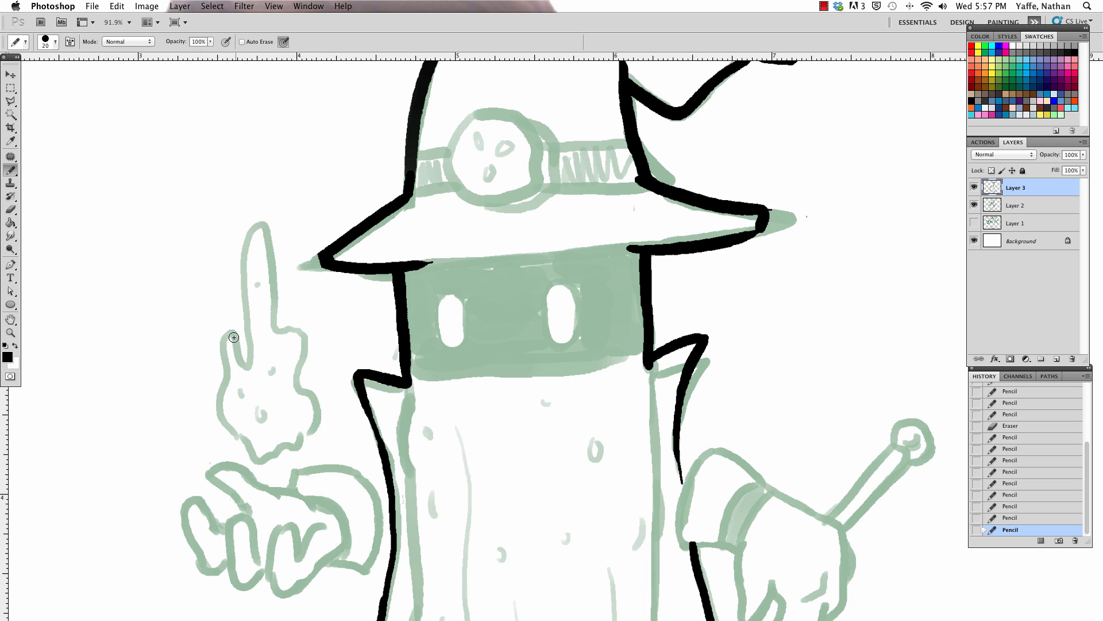
mouse_move(223, 403)
mouse_down()
mouse_move(225, 368)
mouse_move(247, 363)
mouse_move(260, 218)
mouse_move(280, 339)
mouse_move(301, 354)
mouse_move(321, 414)
mouse_up()
key(e)
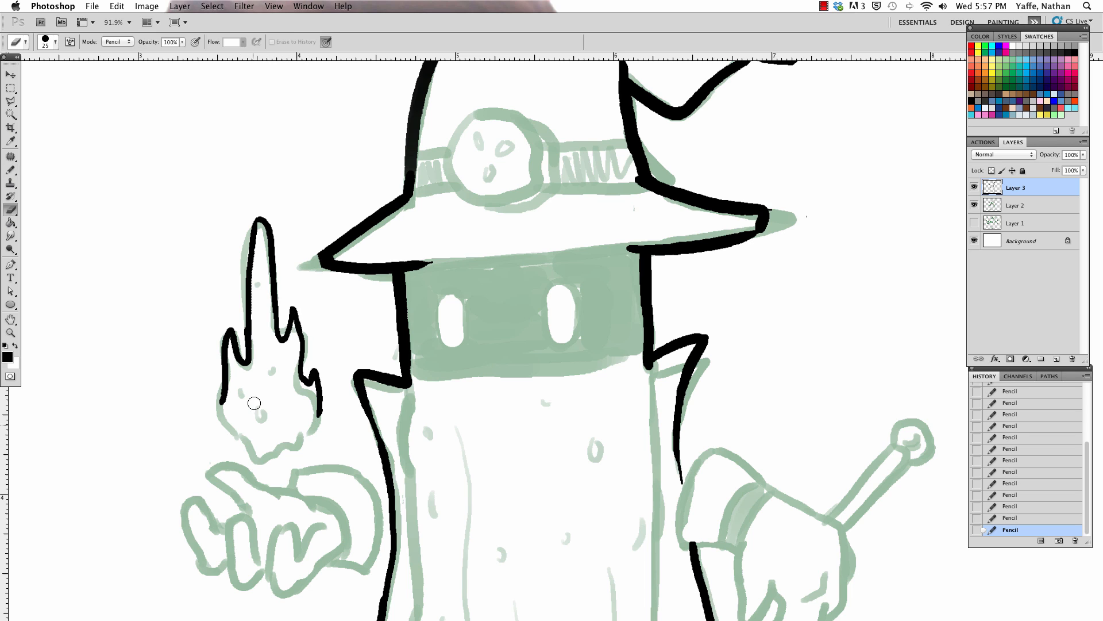
key(b)
mouse_move(222, 392)
mouse_down()
mouse_move(224, 417)
mouse_move(250, 444)
mouse_move(273, 450)
mouse_move(312, 422)
mouse_up()
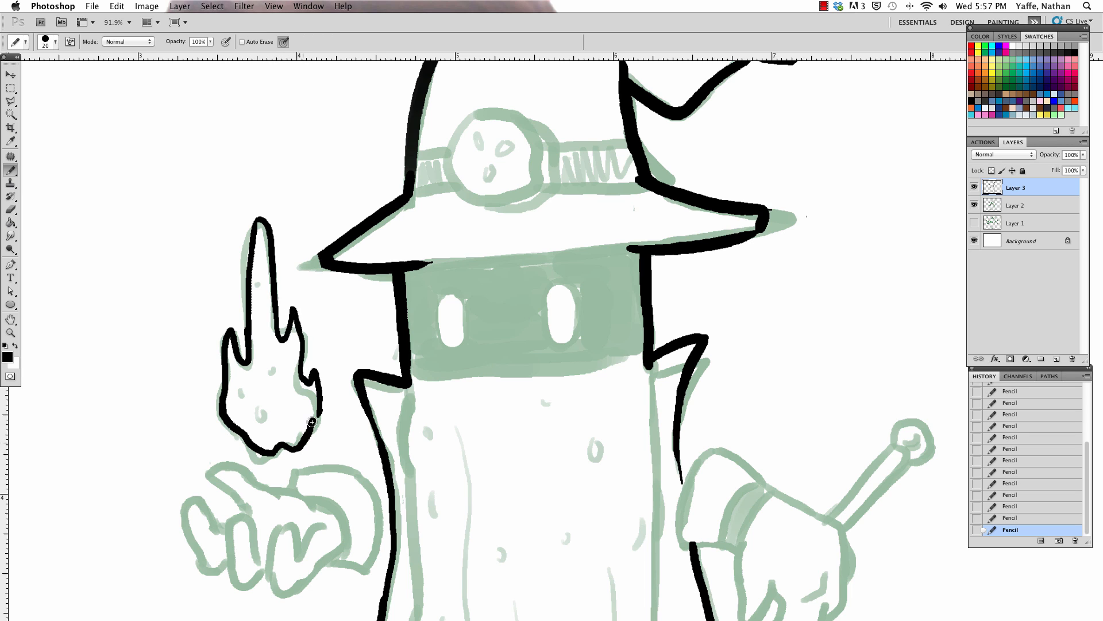
Step: Trim and re-ink the left edge of the hat's crown down to the brim
drag(389, 388, 292, 600)
key(e)
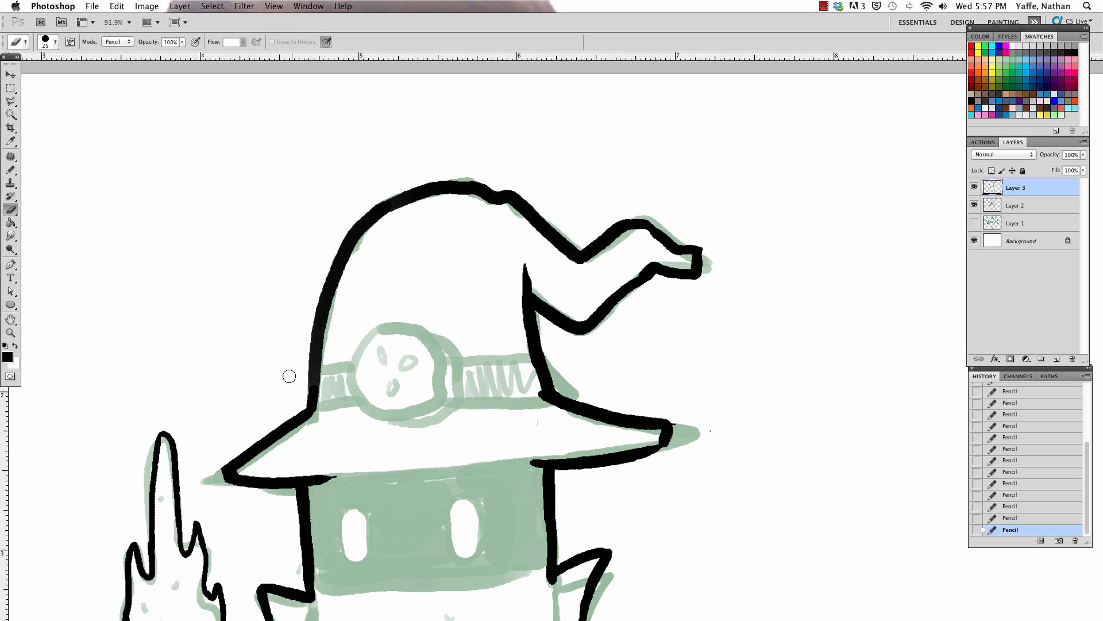
drag(288, 374, 393, 170)
mouse_move(340, 239)
mouse_down()
mouse_move(398, 200)
mouse_move(345, 247)
mouse_move(317, 379)
mouse_up()
key(b)
key(e)
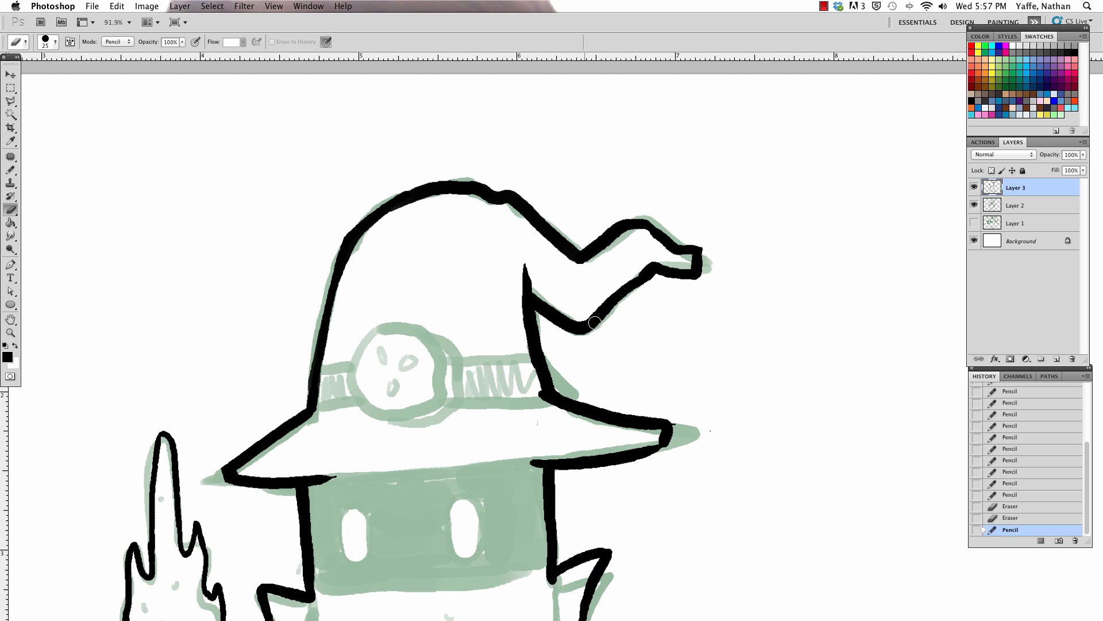
Step: Rework the upper edge of the hat brim's right side into a cleaner, thinner line
scroll(687, 165, down, 6)
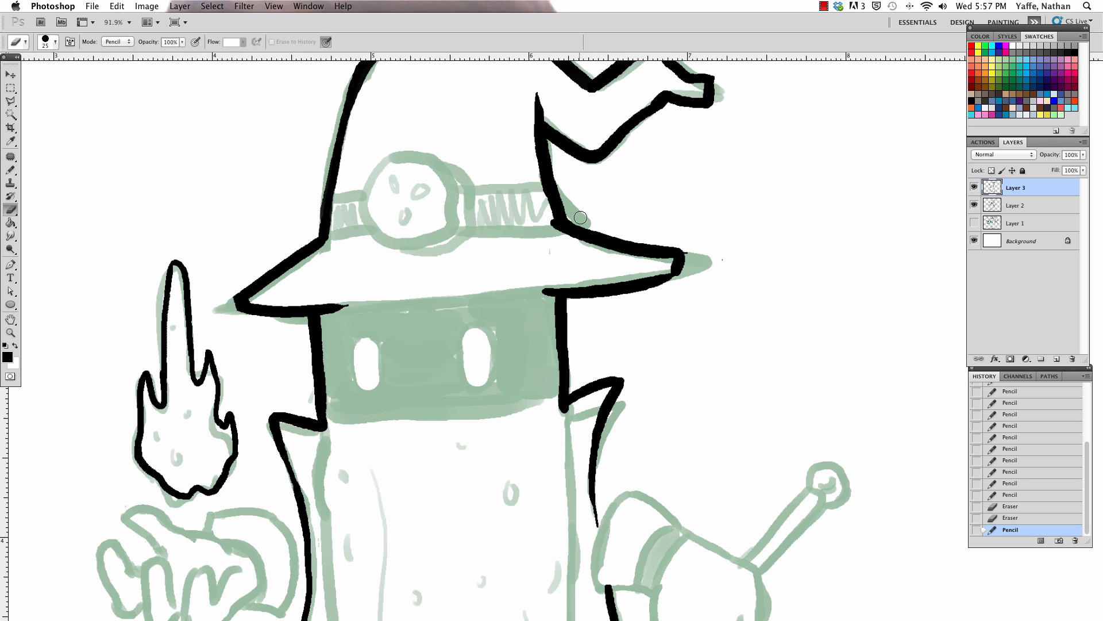
drag(580, 217, 683, 252)
key(b)
mouse_move(577, 234)
mouse_down()
mouse_move(638, 236)
mouse_move(693, 253)
mouse_move(691, 270)
mouse_move(668, 276)
mouse_up()
key(e)
key(b)
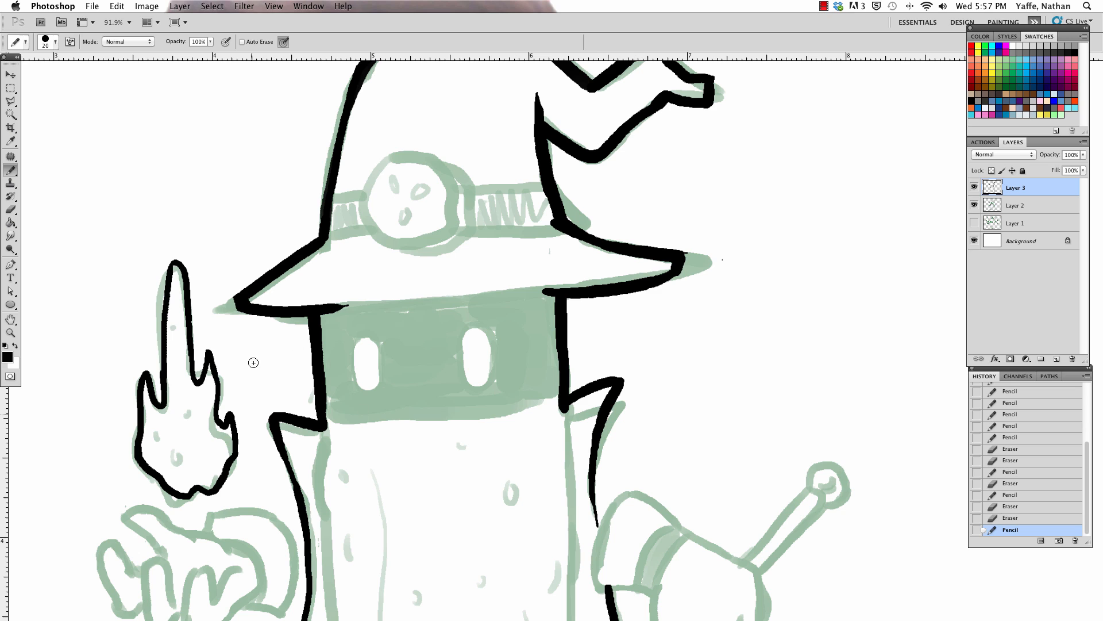
Step: Erase the underside of the brim's right half and re-ink it as a straighter line closing at the tip
key(e)
mouse_move(556, 291)
mouse_down()
mouse_move(678, 288)
mouse_move(596, 291)
mouse_move(683, 270)
mouse_up()
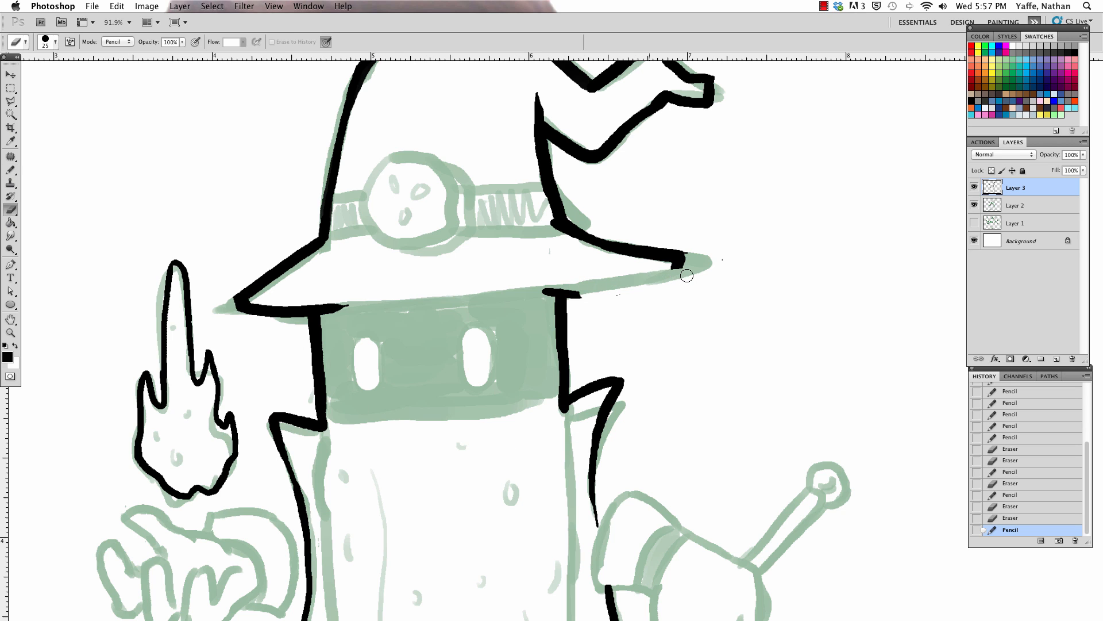
key(b)
drag(549, 291, 682, 266)
key(e)
drag(575, 302, 597, 296)
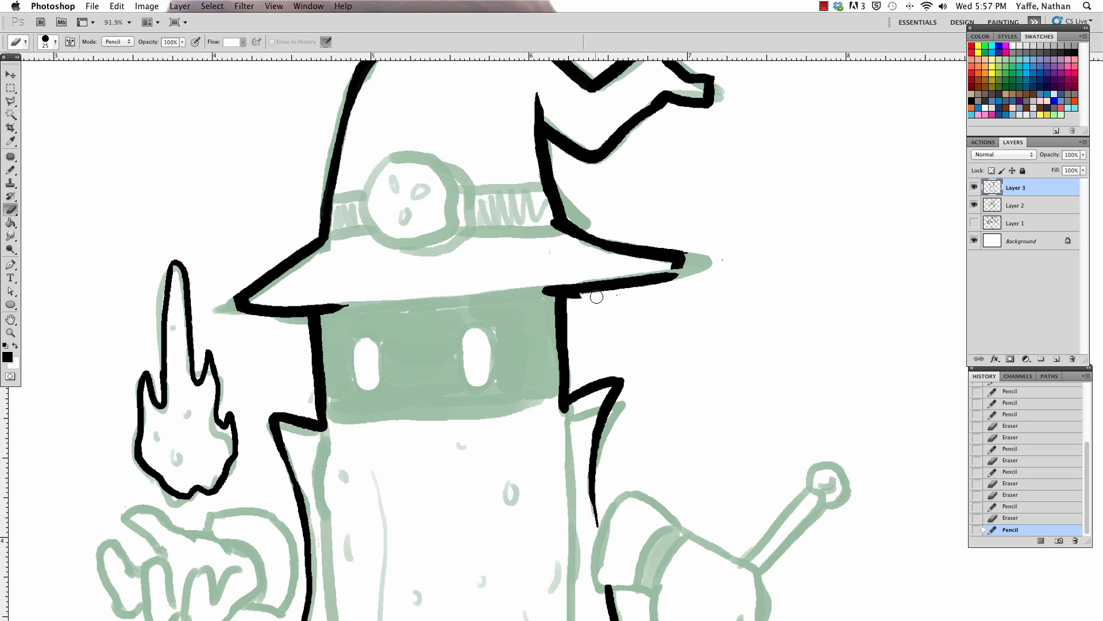
key(b)
drag(673, 275, 682, 253)
Step: Ink the left hand's curled fingers, thumb and palm crease below the flame
drag(527, 357, 586, 144)
mouse_move(192, 401)
mouse_down()
mouse_move(161, 337)
mouse_move(195, 361)
mouse_up()
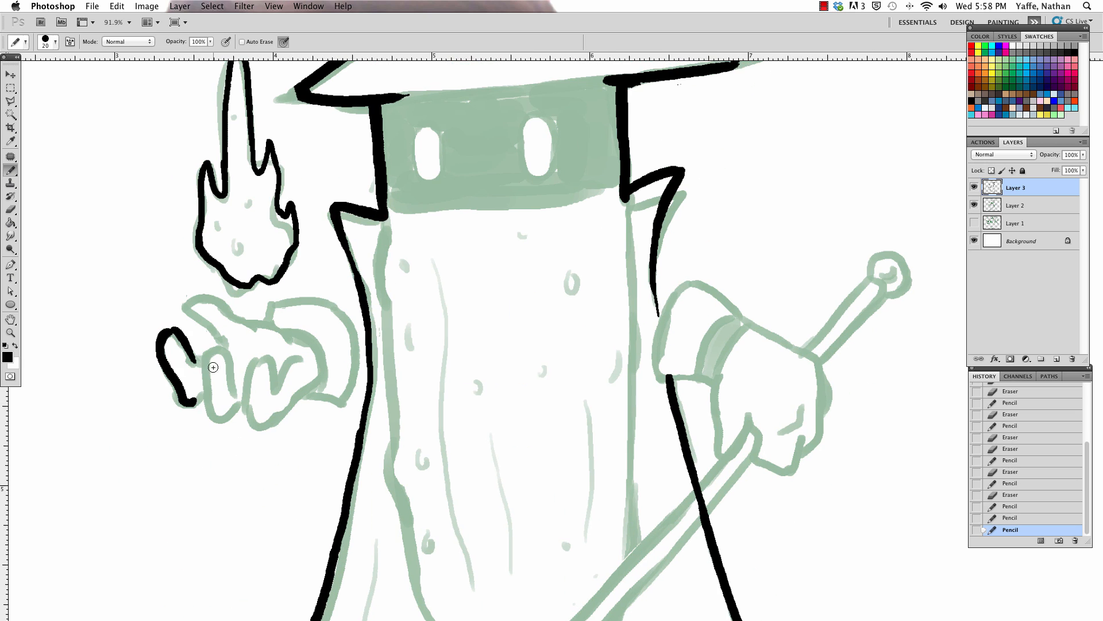
mouse_move(193, 401)
mouse_down()
mouse_move(215, 416)
mouse_move(211, 354)
mouse_up()
mouse_move(212, 355)
mouse_down()
mouse_move(233, 376)
mouse_move(230, 355)
mouse_move(208, 364)
mouse_up()
mouse_move(215, 418)
mouse_down()
mouse_move(274, 377)
mouse_move(233, 376)
mouse_up()
drag(255, 423, 310, 385)
mouse_move(222, 340)
mouse_down()
mouse_move(198, 298)
mouse_move(246, 315)
mouse_move(281, 344)
mouse_up()
drag(301, 397, 314, 359)
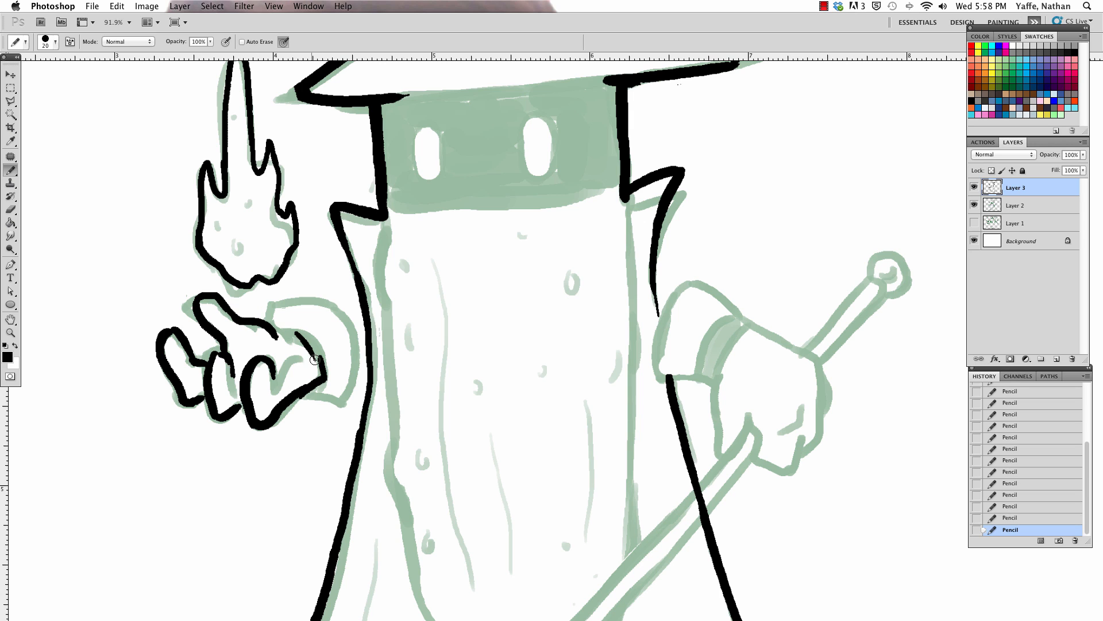
Step: Ink the rounded cuff of the left glove
mouse_move(269, 324)
mouse_down()
mouse_move(288, 303)
mouse_move(280, 308)
mouse_move(340, 330)
mouse_up()
mouse_move(302, 395)
mouse_down()
mouse_move(351, 345)
mouse_move(328, 310)
mouse_move(341, 329)
mouse_up()
key(e)
Step: Ink the outer, upper and lower edges of the right glove's cuff
key(b)
mouse_move(655, 376)
mouse_down()
mouse_move(675, 281)
mouse_move(741, 311)
mouse_up()
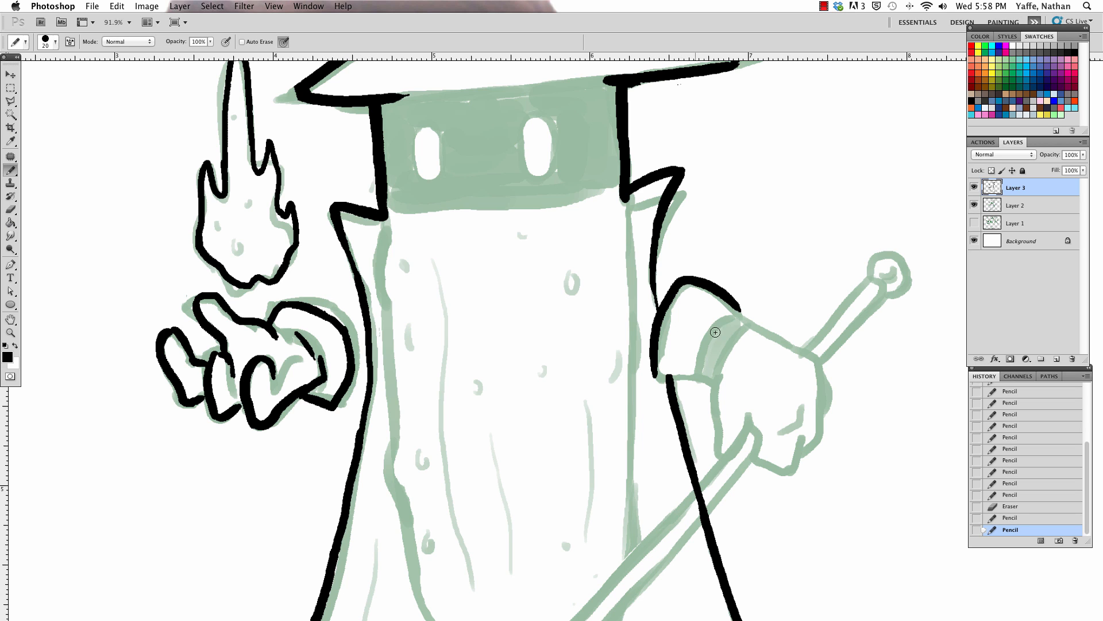
mouse_move(658, 378)
mouse_down()
mouse_move(717, 382)
mouse_move(694, 371)
mouse_move(723, 390)
mouse_up()
Step: Ink the right glove's palm, fingers and knuckle side around the staff
mouse_move(786, 317)
mouse_down()
mouse_move(610, 289)
mouse_move(595, 302)
mouse_up()
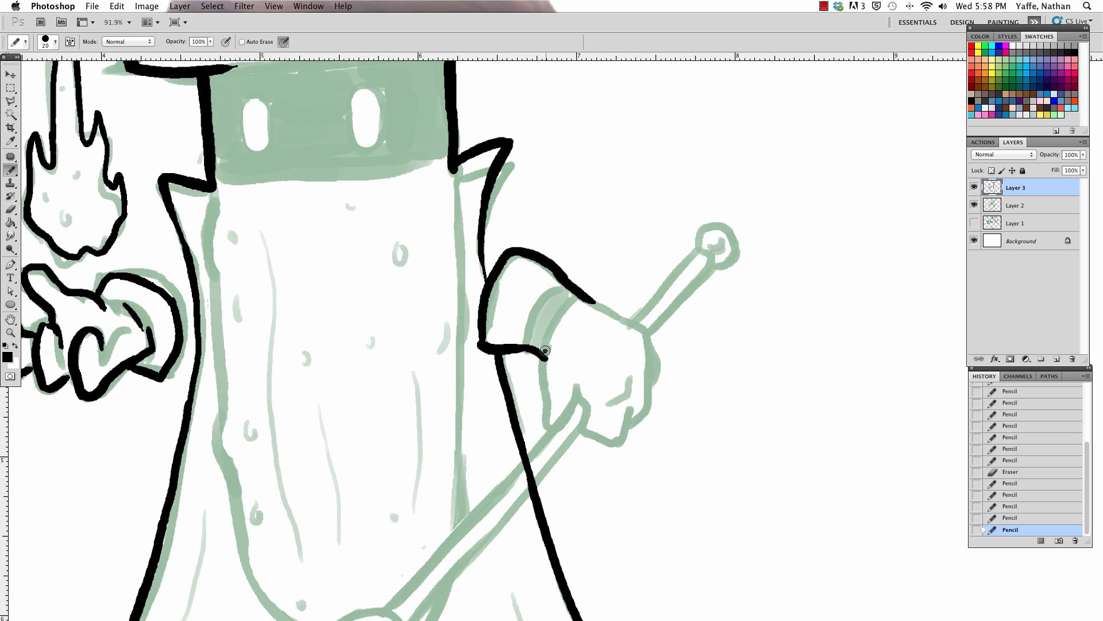
drag(545, 351, 550, 428)
mouse_move(572, 381)
mouse_down()
mouse_move(589, 413)
mouse_move(579, 397)
mouse_up()
mouse_move(576, 435)
mouse_down()
mouse_move(609, 449)
mouse_move(621, 411)
mouse_move(619, 422)
mouse_move(649, 397)
mouse_move(651, 345)
mouse_up()
key(e)
key(b)
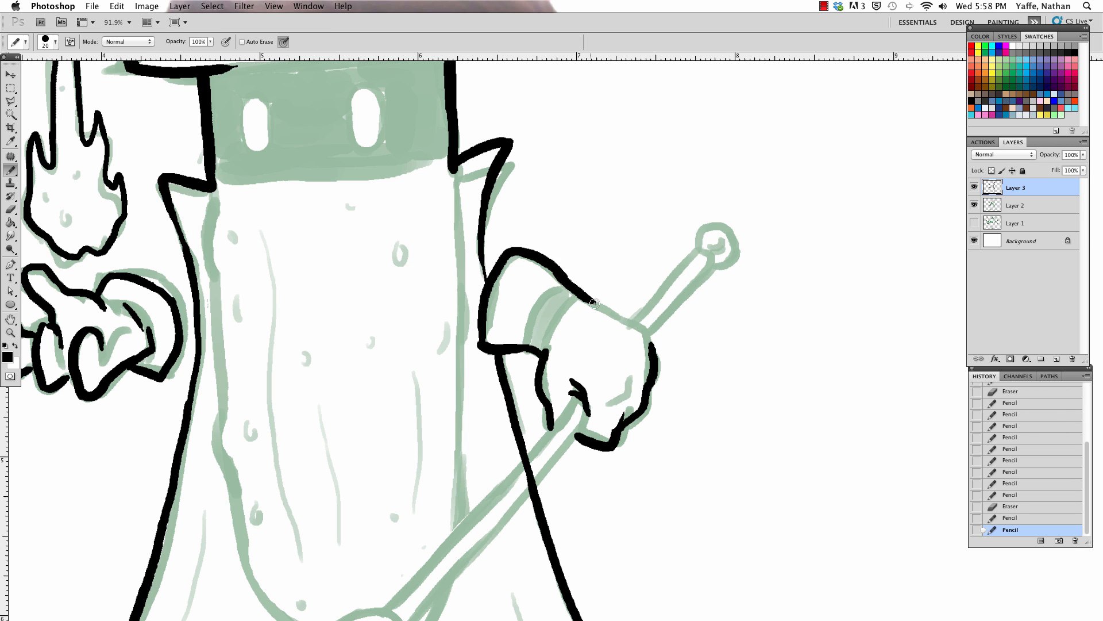
Step: Ink the back of the right glove and the staff's upper shaft with its round knob
mouse_move(594, 302)
mouse_down()
mouse_move(651, 347)
mouse_move(713, 239)
mouse_up()
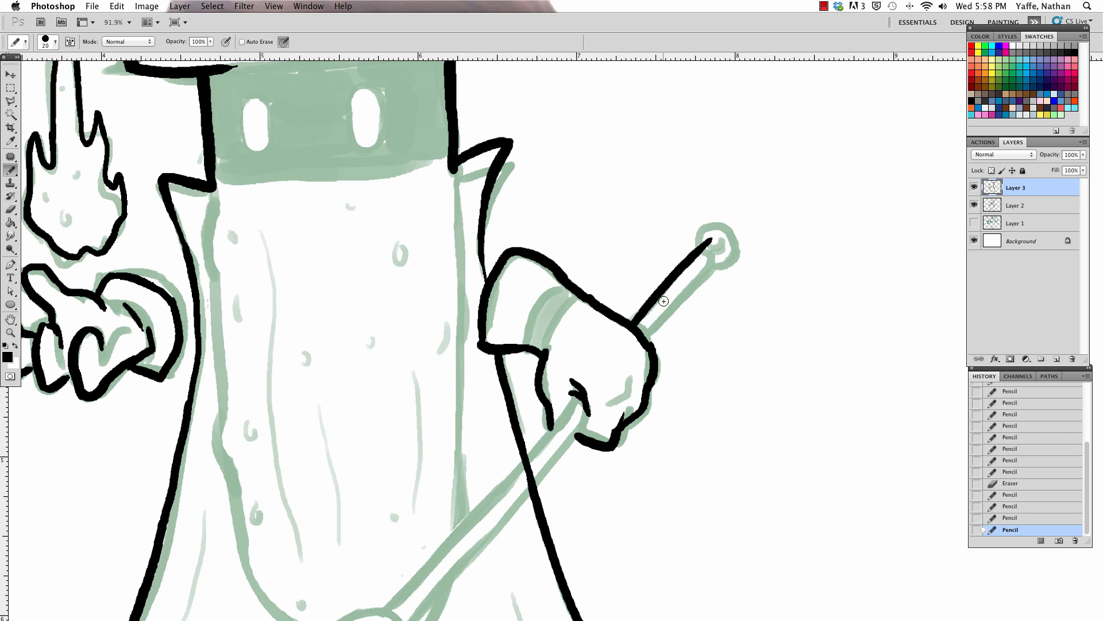
mouse_move(646, 335)
mouse_down()
mouse_move(717, 263)
mouse_move(708, 244)
mouse_move(727, 262)
mouse_move(714, 258)
mouse_up()
key(e)
key(b)
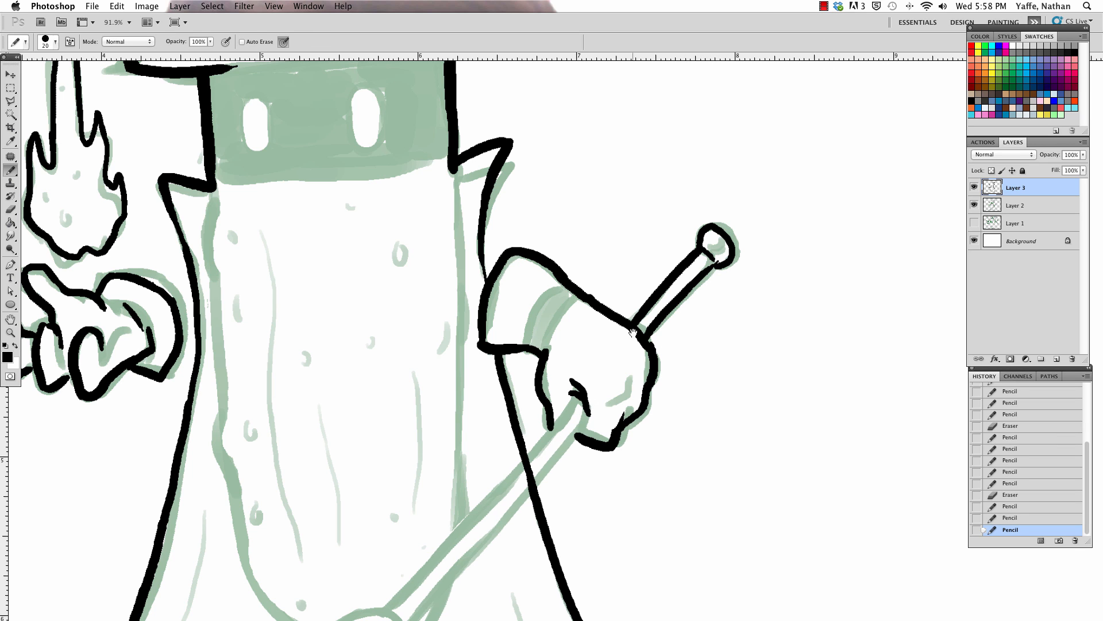
Step: Ink both edges of the staff's lower shaft and erase the cape line crossing it
mouse_move(601, 383)
mouse_down()
mouse_move(753, 155)
mouse_move(485, 444)
mouse_up()
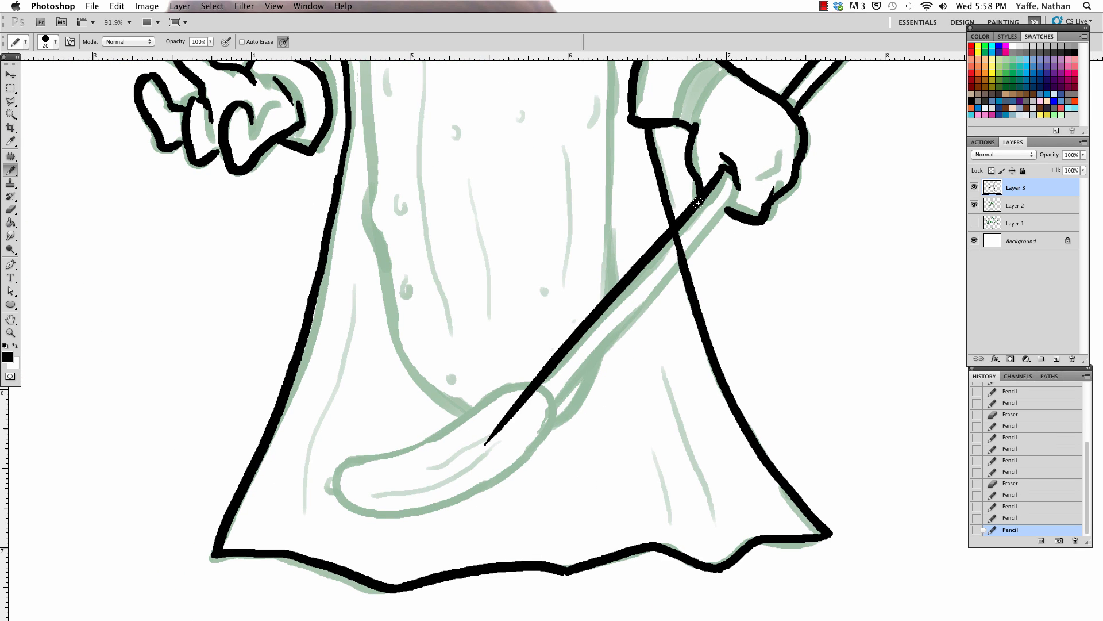
key(e)
drag(677, 241, 685, 253)
key(b)
drag(740, 185, 561, 380)
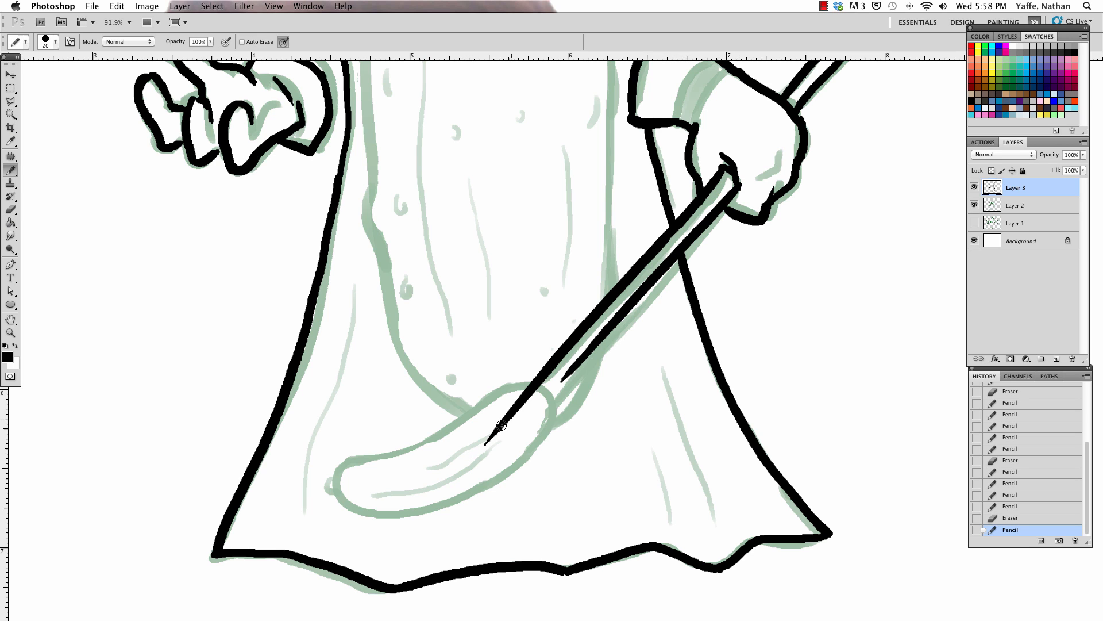
Step: Ink the upper edge, rounded left end and underside of the pickle at the staff's lower end
key(e)
mouse_move(487, 442)
mouse_down()
mouse_move(554, 372)
mouse_move(416, 436)
mouse_move(400, 517)
mouse_up()
key(b)
drag(467, 472, 466, 478)
key(z)
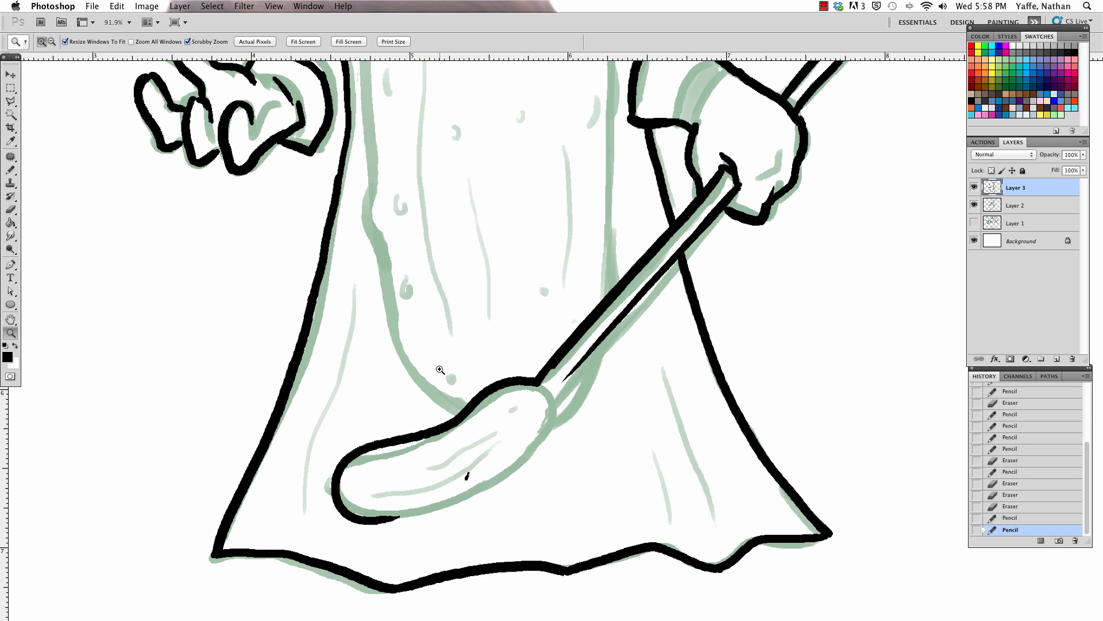
key(b)
mouse_move(380, 520)
mouse_down()
mouse_move(489, 480)
mouse_move(577, 353)
mouse_up()
Step: Clean up the staff pickle's lines and ink its right end so it meets the shaft's lower edge
key(e)
click(547, 398)
key(b)
key(z)
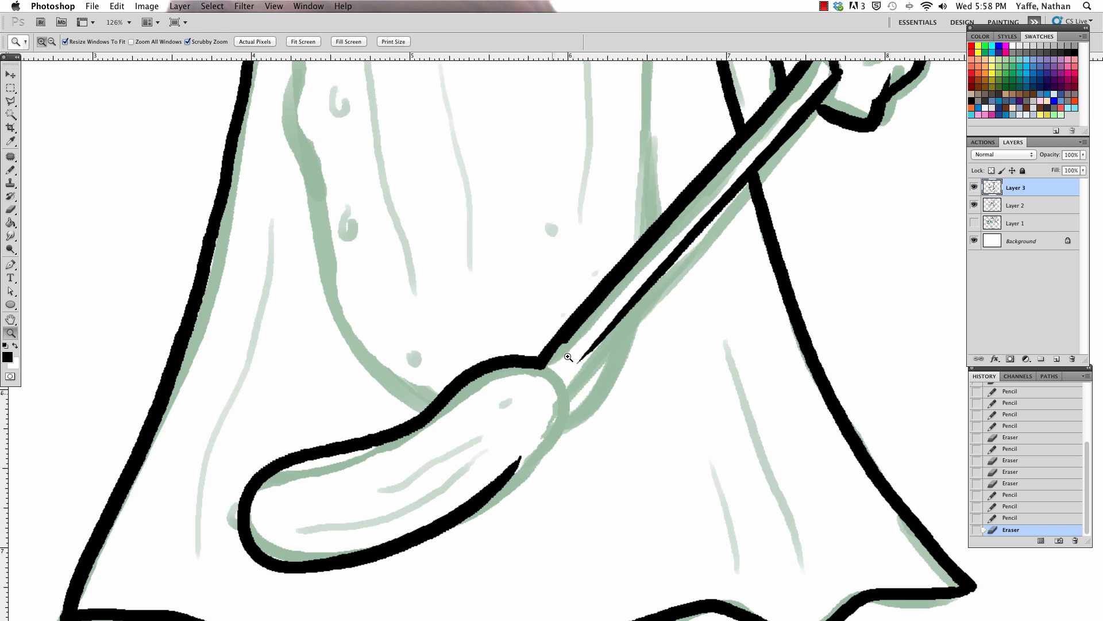
drag(478, 467, 503, 368)
key(e)
mouse_move(329, 455)
mouse_down()
mouse_move(543, 367)
mouse_move(365, 464)
mouse_move(473, 439)
mouse_move(549, 393)
mouse_up()
key(b)
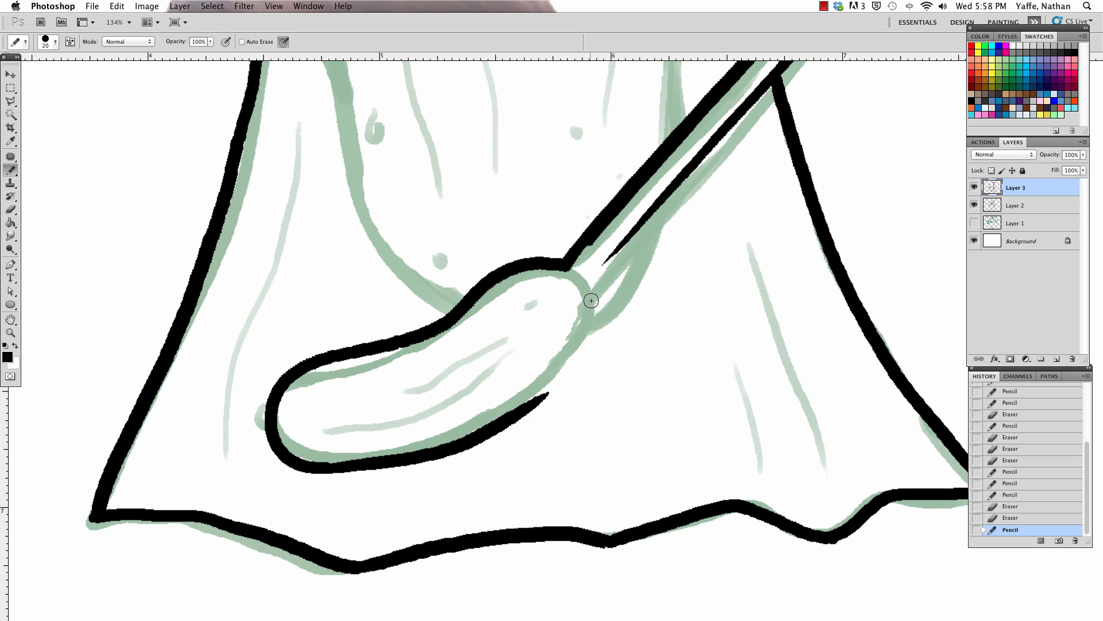
drag(587, 286, 509, 420)
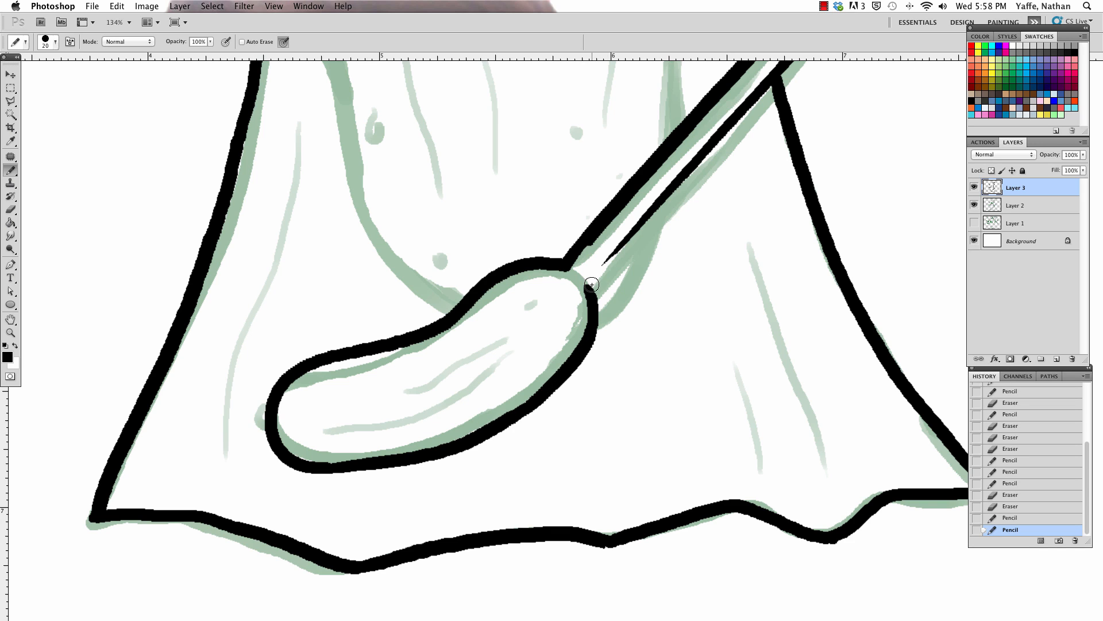
mouse_move(588, 284)
mouse_down()
mouse_move(683, 172)
mouse_move(593, 290)
mouse_up()
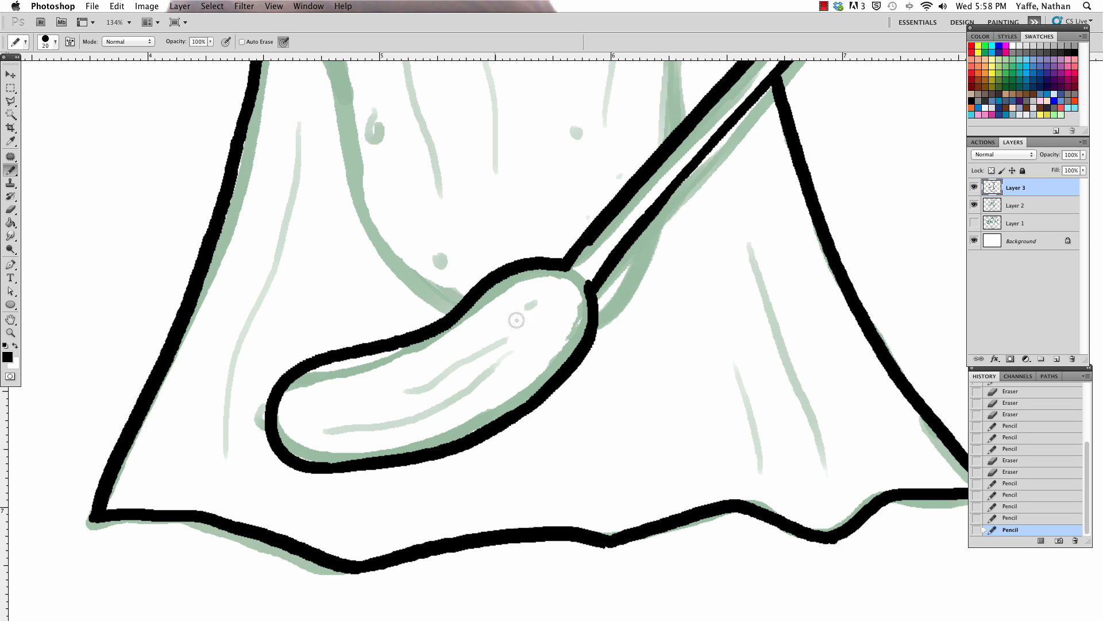
Step: Add a stem nub at the staff pickle's left end and close the shaft's base with a size 10 pencil line
drag(263, 435, 292, 448)
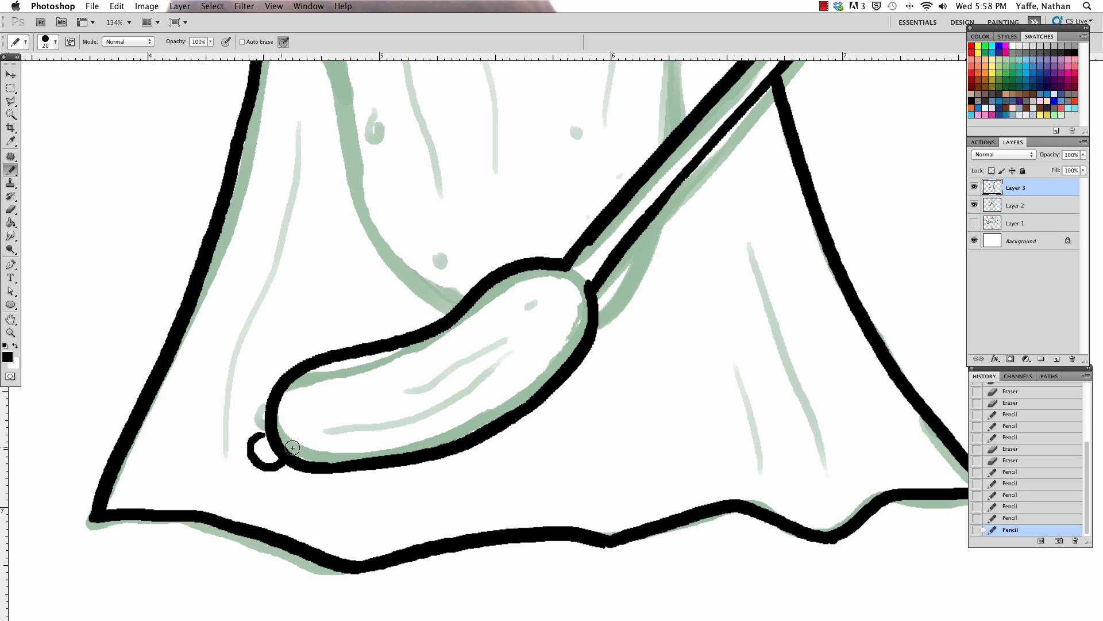
click(273, 436)
mouse_move(648, 185)
mouse_down()
mouse_move(488, 423)
mouse_move(464, 398)
mouse_move(485, 354)
mouse_up()
key(bracketleft)
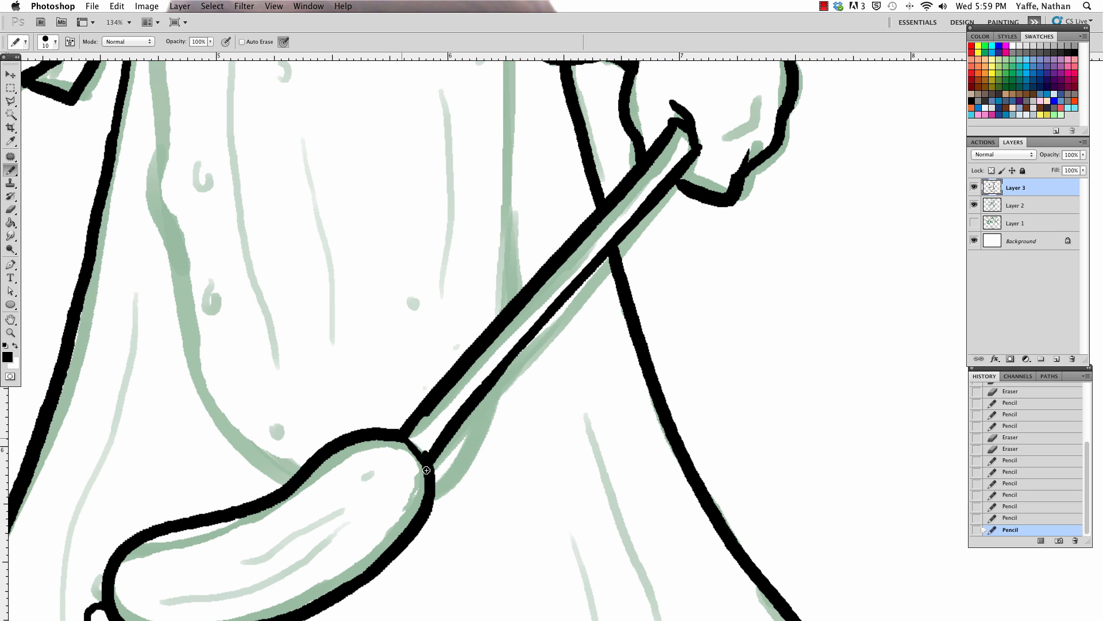
drag(407, 439, 425, 468)
Step: Add thin detail lines for the right glove's finger creases and cuff band, and close the shaft beneath the knob
drag(696, 210, 500, 480)
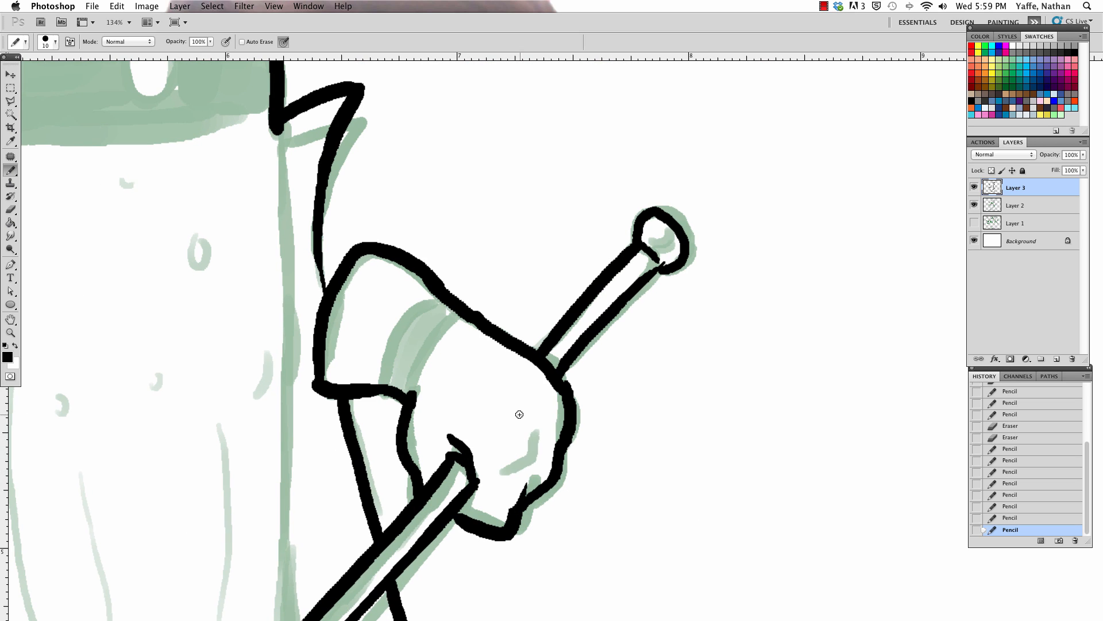
mouse_move(520, 415)
mouse_down()
mouse_move(529, 463)
mouse_move(517, 473)
mouse_up()
drag(657, 258, 652, 269)
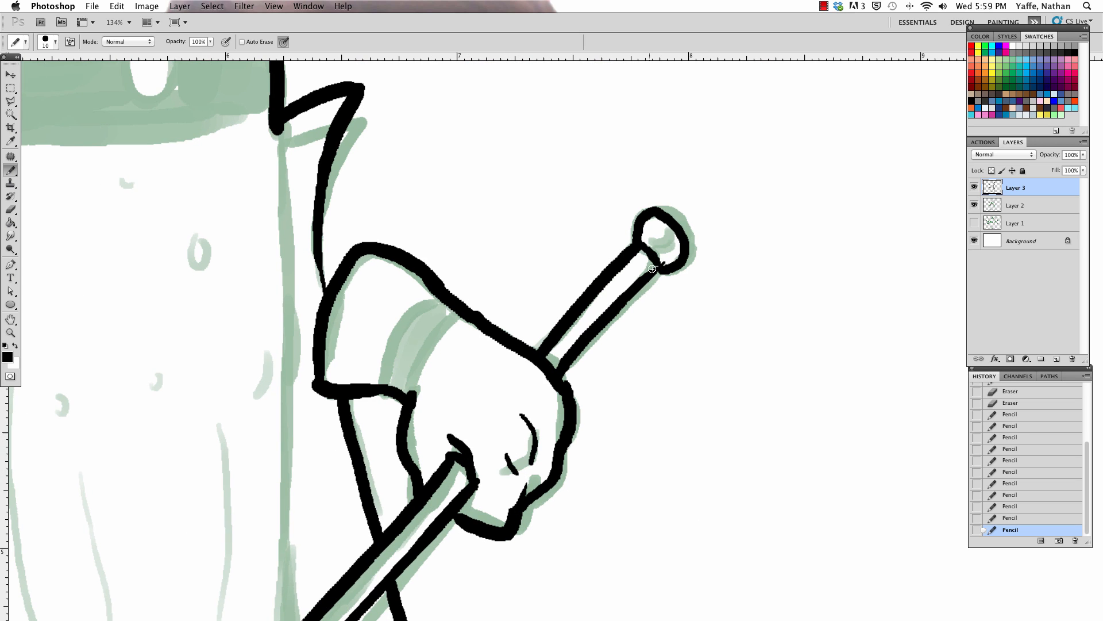
drag(408, 398, 455, 318)
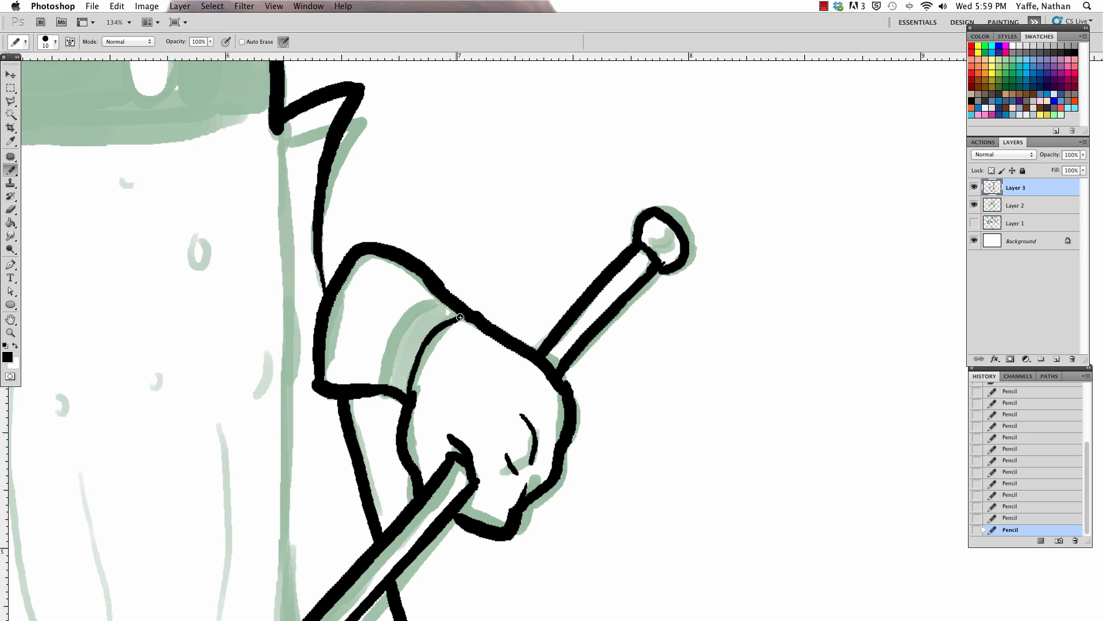
drag(386, 377, 437, 296)
Step: Ink the pickle body's bumpy left edge from the collar to the staff pickle, using pencil size 15 for the lower part
scroll(692, 291, left, 10)
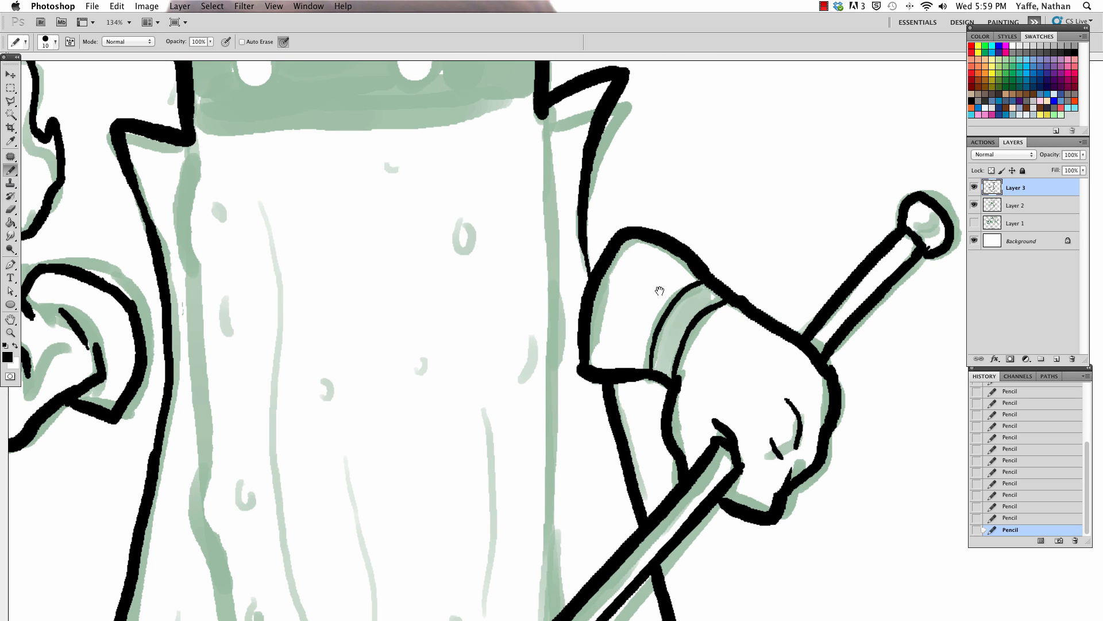
drag(195, 133, 216, 467)
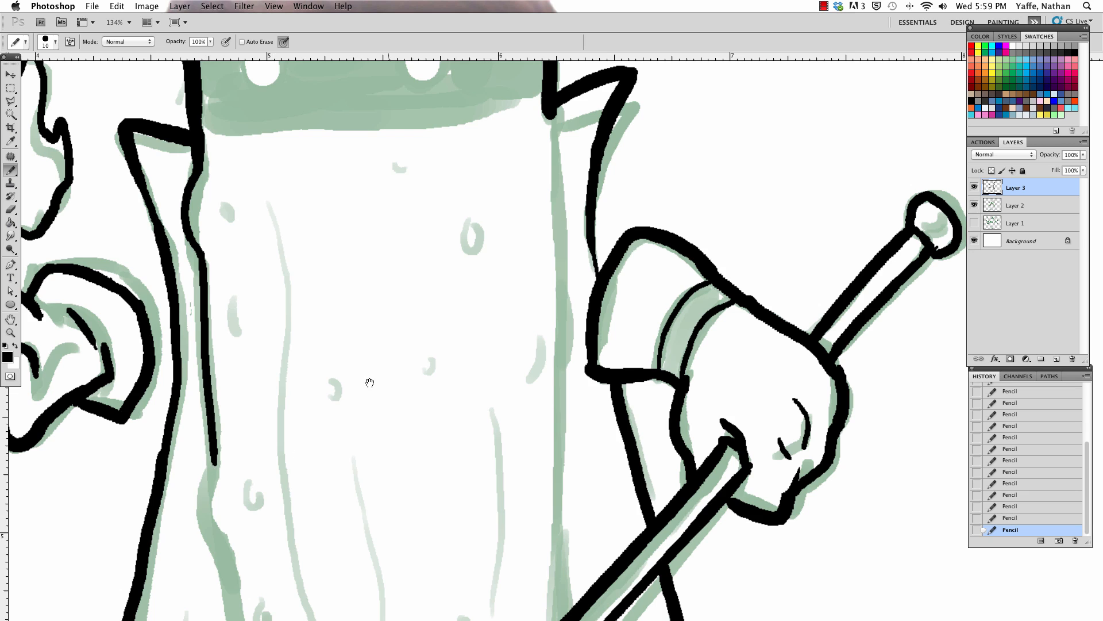
mouse_move(366, 381)
mouse_down()
mouse_move(468, 173)
mouse_move(439, 134)
mouse_up()
drag(342, 158, 337, 238)
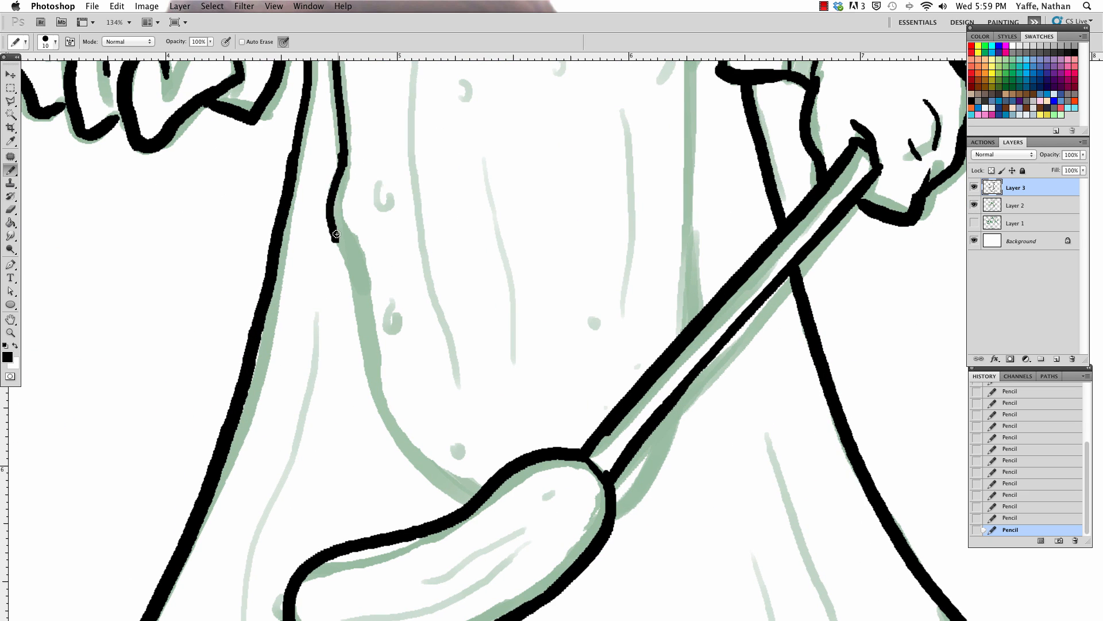
key(super+z)
key(])
mouse_move(344, 165)
mouse_down()
mouse_move(363, 345)
mouse_move(443, 487)
mouse_move(457, 493)
mouse_up()
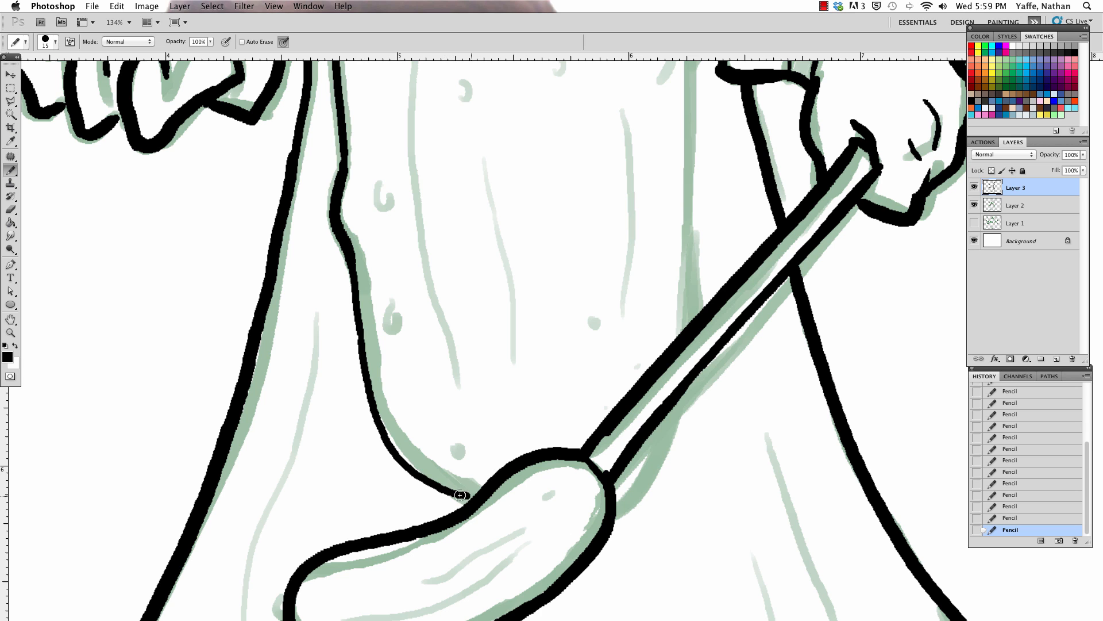
Step: Ink the pickle body's right edge from beneath the head down to the staff's shaft
drag(588, 326, 558, 486)
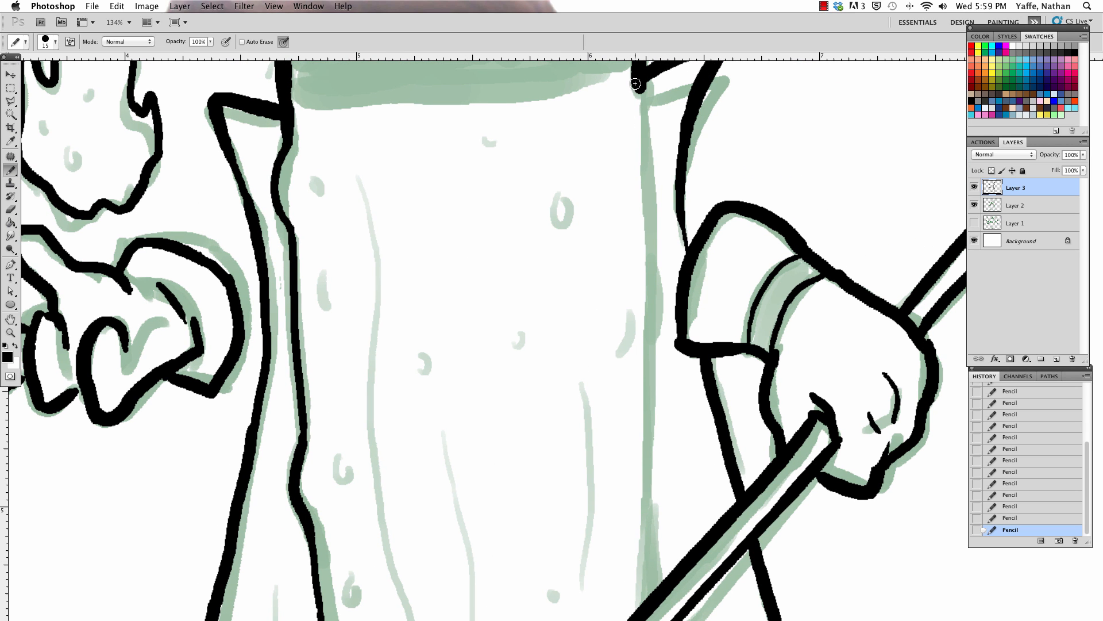
drag(636, 84, 644, 366)
drag(670, 270, 669, 75)
drag(643, 150, 629, 422)
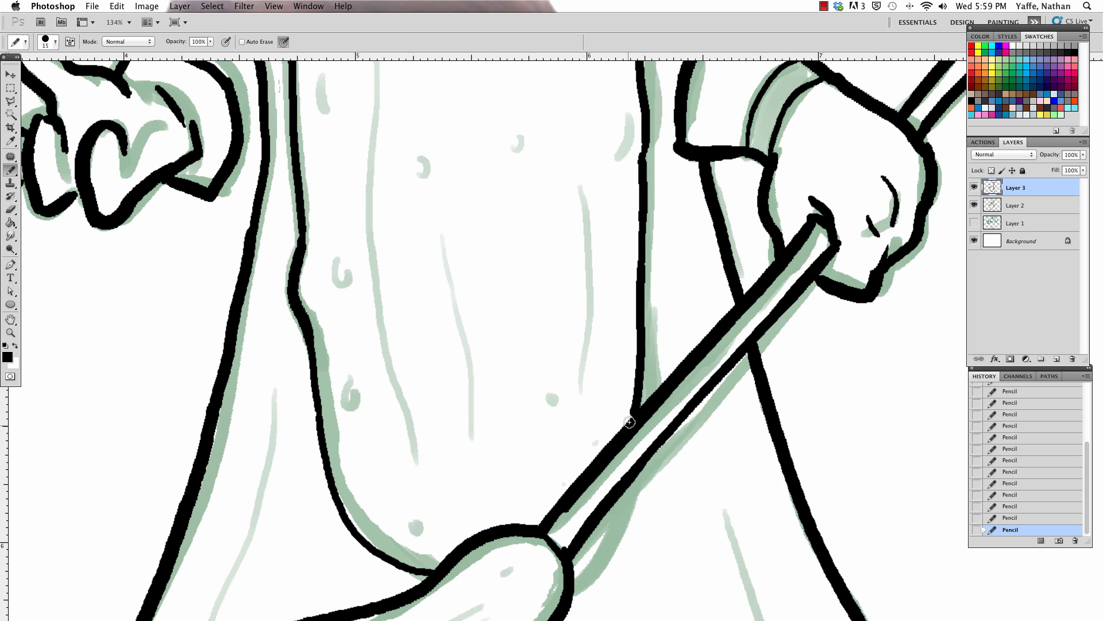
Step: Add a palm crease to the left glove and ink the missing lower edge of the hat brim above the face at pencil size 10
mouse_move(544, 403)
mouse_down()
mouse_move(598, 544)
mouse_move(624, 480)
mouse_up()
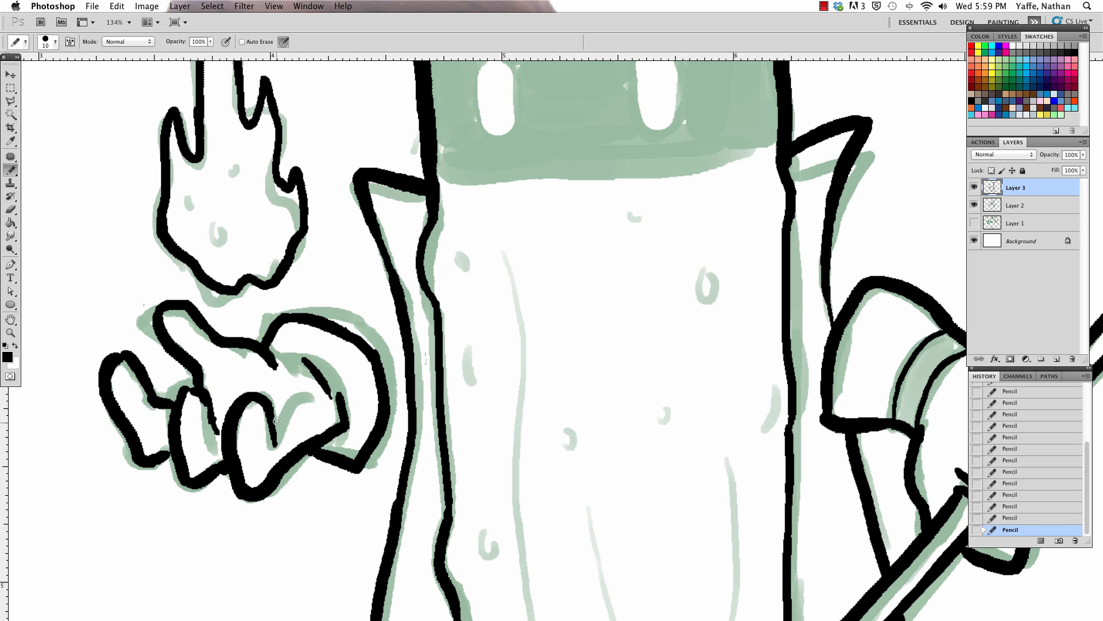
drag(276, 421, 311, 395)
drag(740, 368, 619, 533)
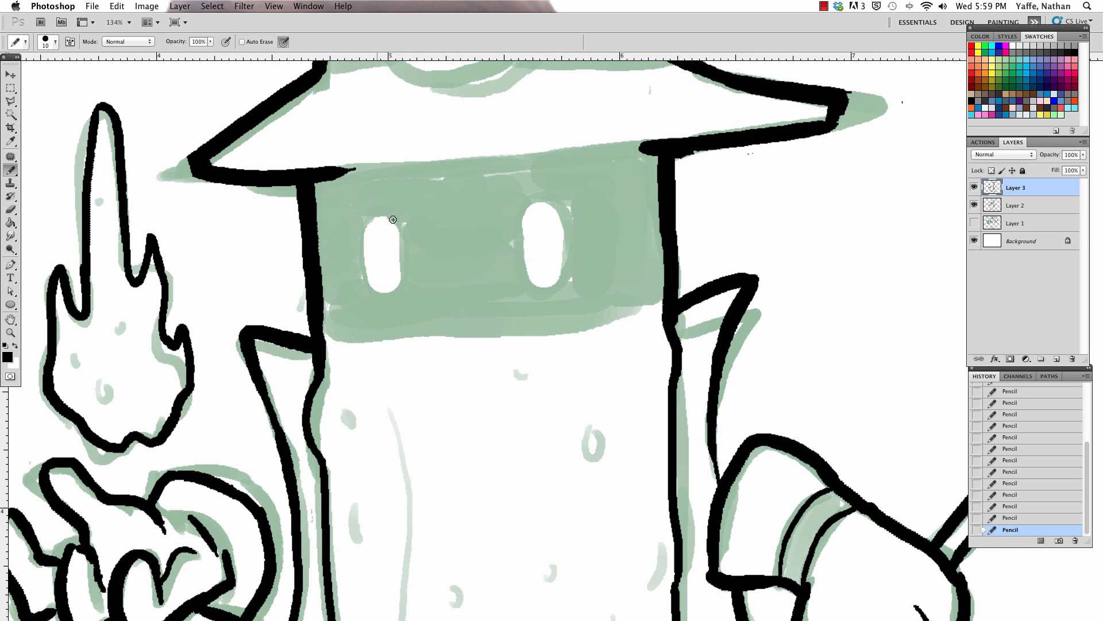
drag(321, 173, 669, 147)
drag(368, 179, 626, 147)
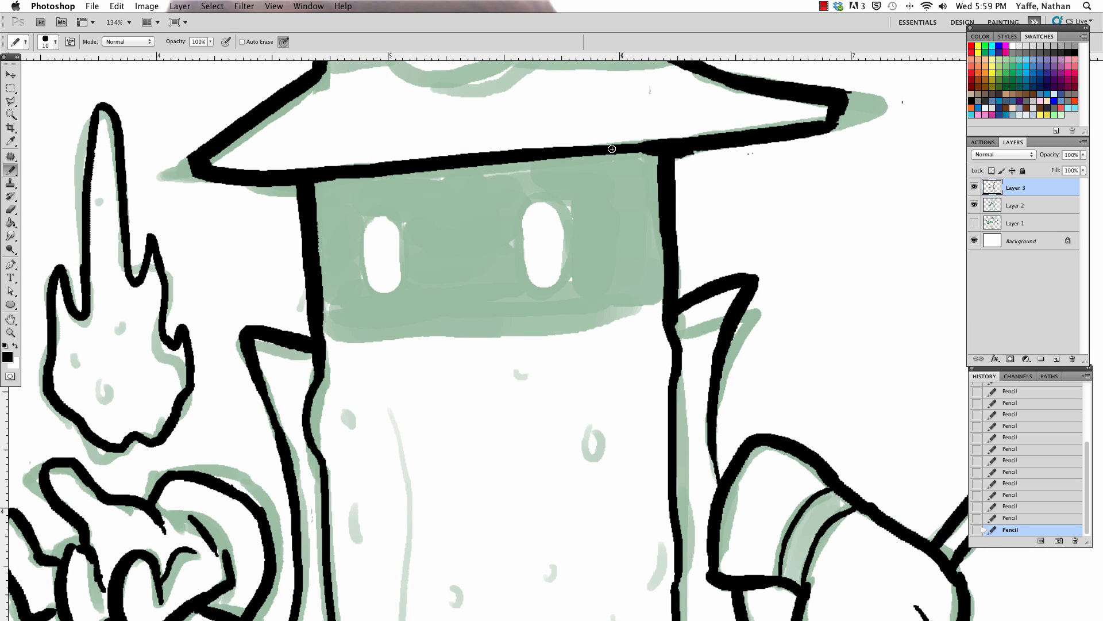
Step: Ink the short left section of the hat band and the round outline of the pickle-slice emblem, erasing overlapping line ends
drag(763, 192, 726, 369)
drag(291, 244, 354, 235)
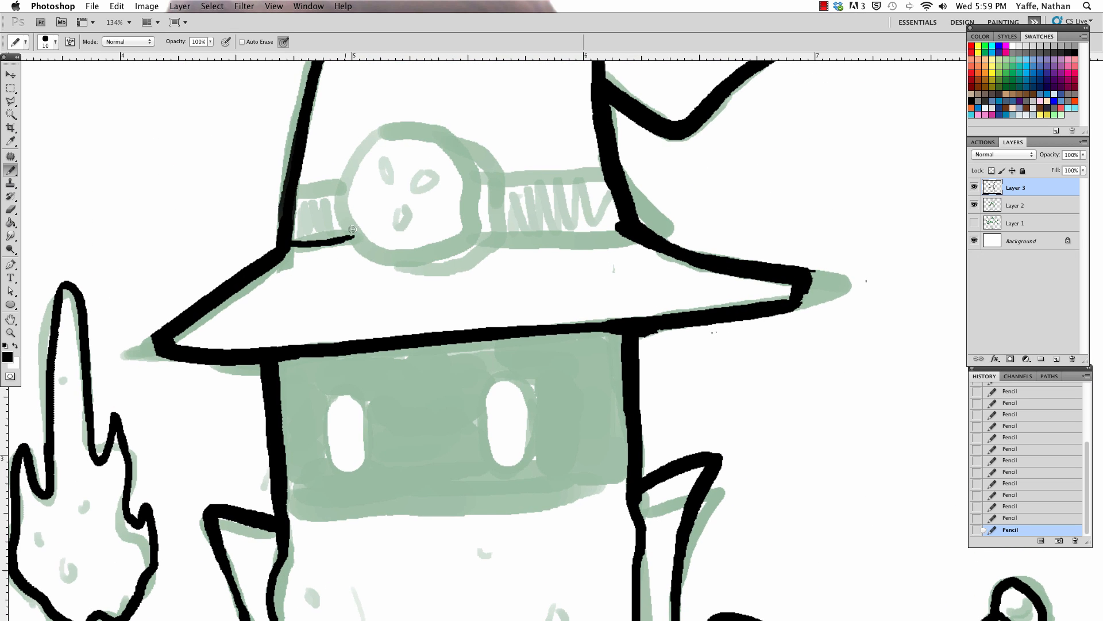
mouse_move(296, 198)
mouse_down()
mouse_move(352, 187)
mouse_move(397, 253)
mouse_move(357, 156)
mouse_move(373, 134)
mouse_up()
key(e)
key(b)
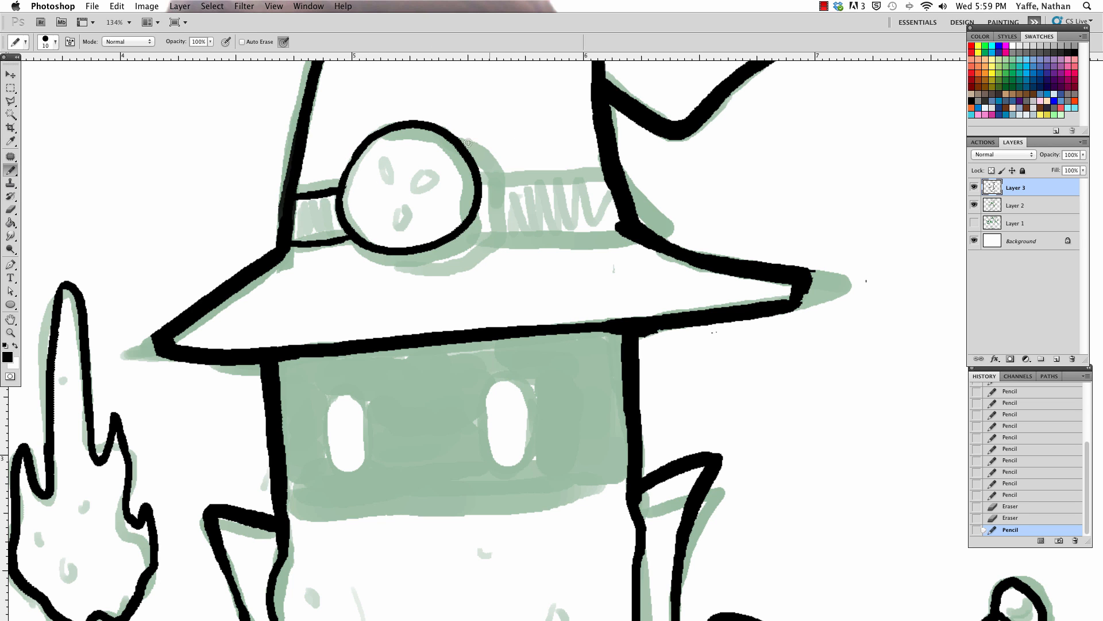
Step: Ink the upper and lower edges of the hat band's right section and thicken the emblem's right outer edge
key(z)
drag(494, 172, 543, 122)
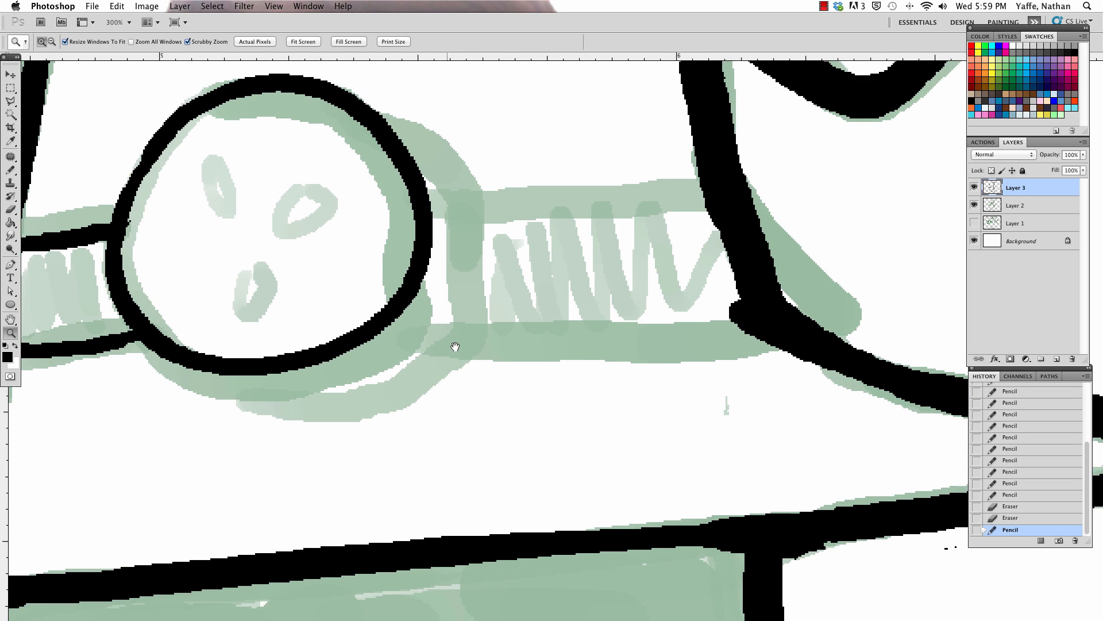
key(b)
drag(376, 327, 731, 312)
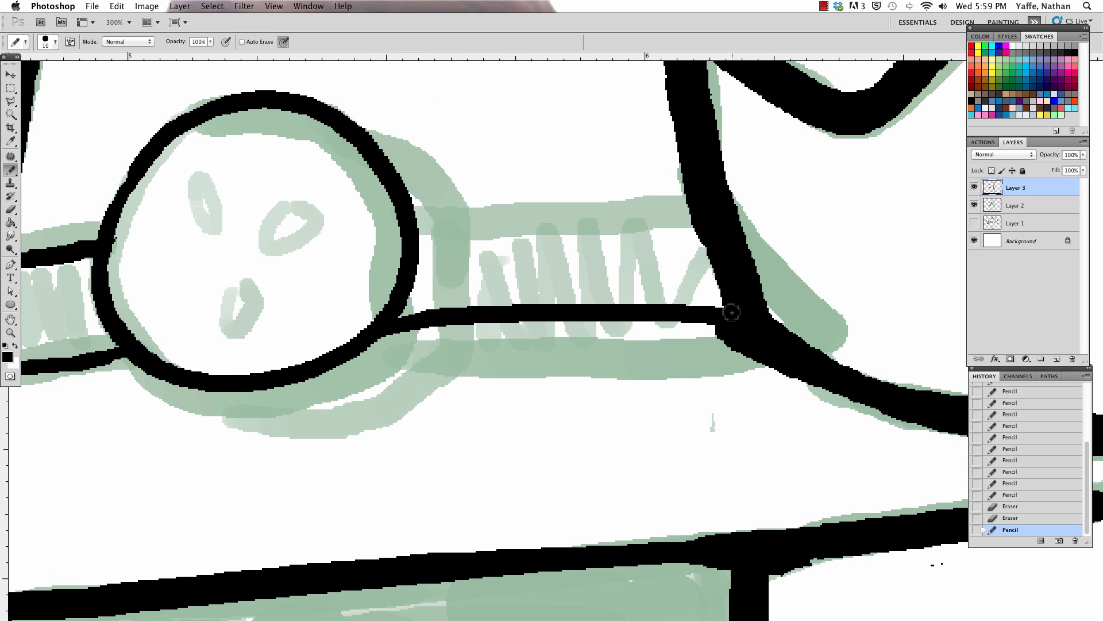
key(super+z)
drag(393, 331, 759, 336)
drag(694, 199, 410, 191)
drag(333, 111, 406, 182)
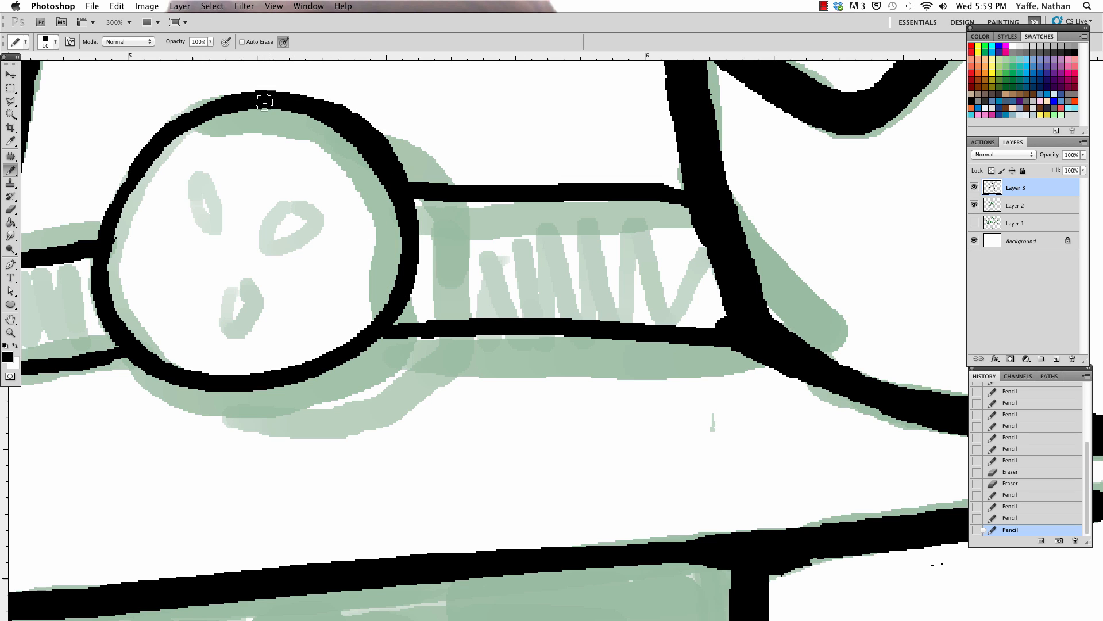
Step: Draw an inner curve along the emblem's right side to give the pickle slice thickness, and clean up its line
mouse_move(264, 102)
mouse_down()
mouse_move(312, 337)
mouse_move(256, 372)
mouse_move(327, 334)
mouse_up()
key(e)
key(b)
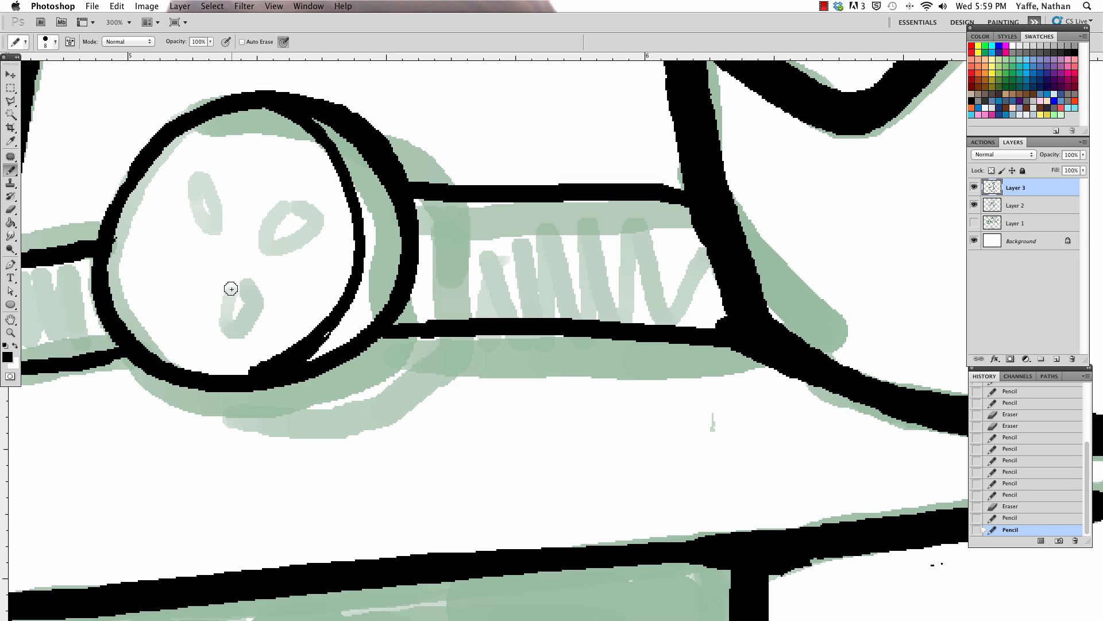
Step: Draw three small seed ovals inside the emblem with a finer pencil and erase the excess ink at its lower inner rim
mouse_move(228, 289)
mouse_down()
mouse_move(246, 287)
mouse_move(229, 279)
mouse_up()
key([)
mouse_move(174, 195)
mouse_down()
mouse_move(201, 230)
mouse_move(172, 185)
mouse_up()
drag(298, 168, 255, 212)
key(e)
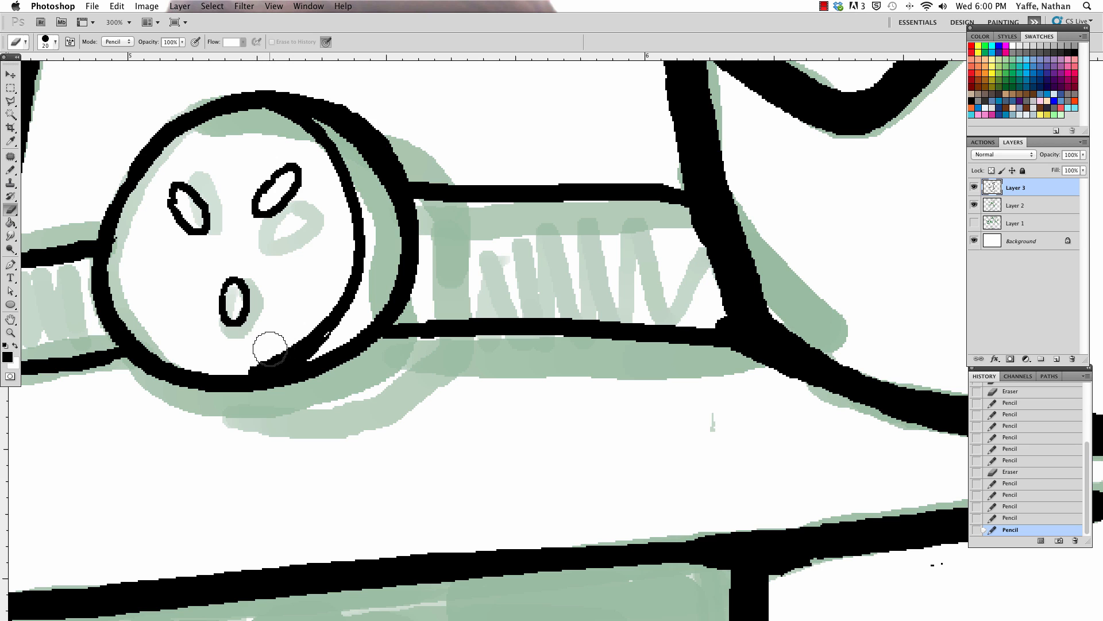
mouse_move(245, 362)
mouse_down()
mouse_move(317, 323)
mouse_move(293, 336)
mouse_up()
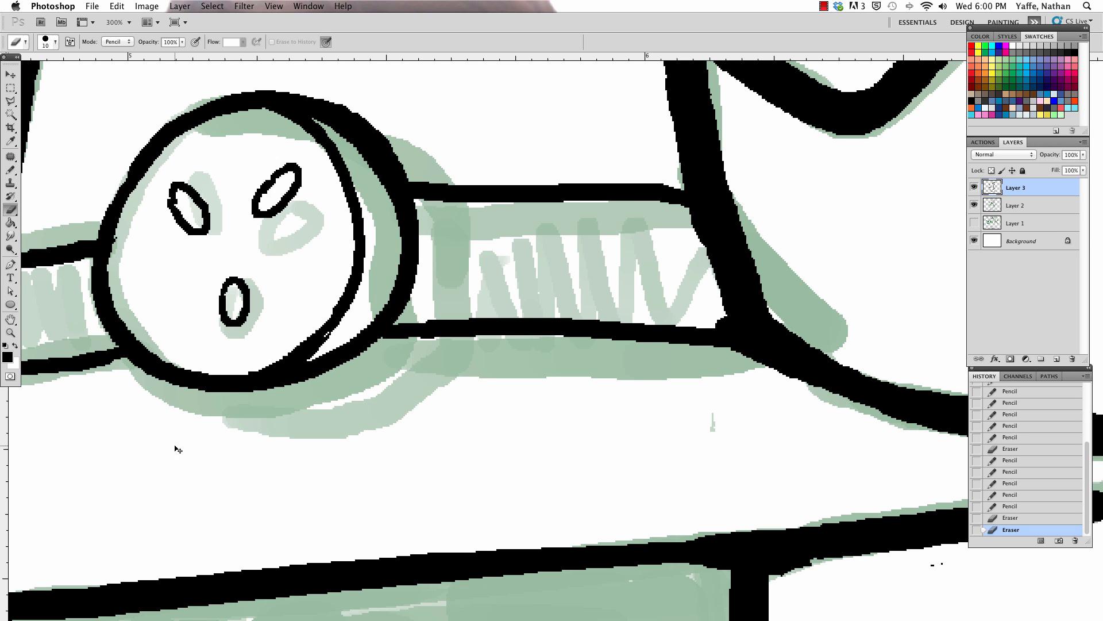
Step: Outline both oval eyes at pencil size 4, clean up the left one, and draw a wavy lower edge across the face mask
key(super+0)
key(z)
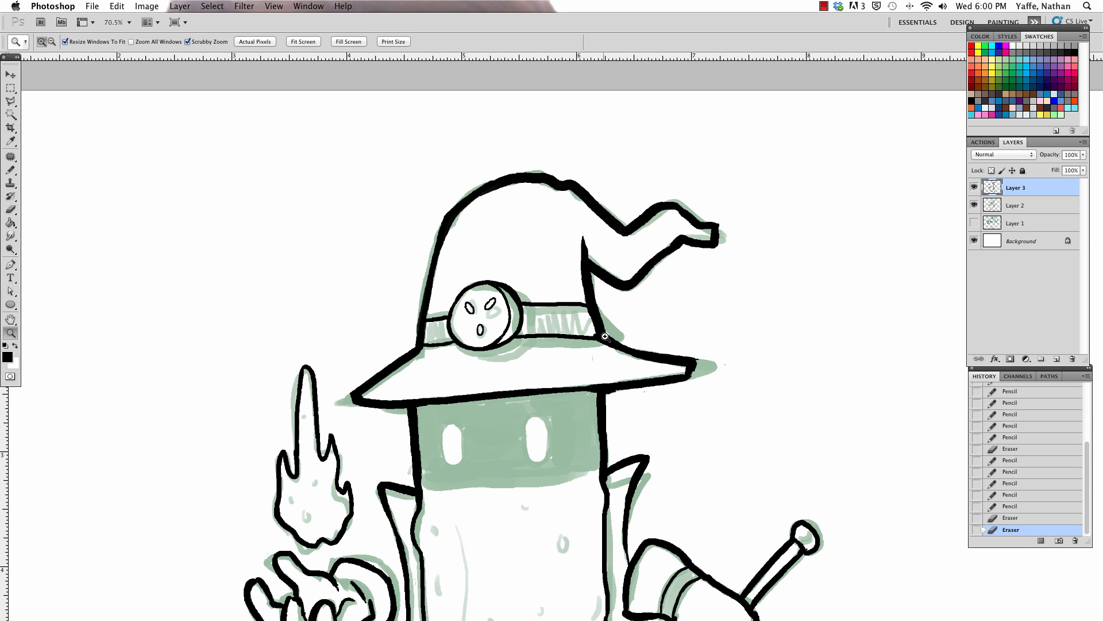
drag(519, 446, 525, 443)
drag(452, 448, 474, 384)
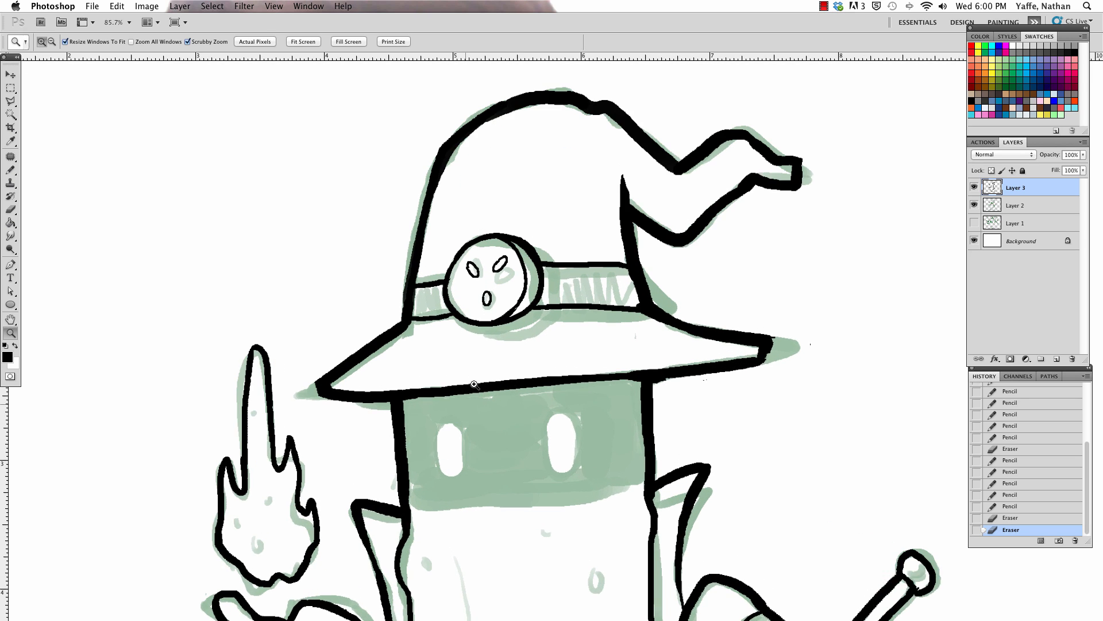
mouse_move(460, 465)
mouse_down()
mouse_move(394, 290)
mouse_move(396, 180)
mouse_move(385, 190)
mouse_up()
key(b)
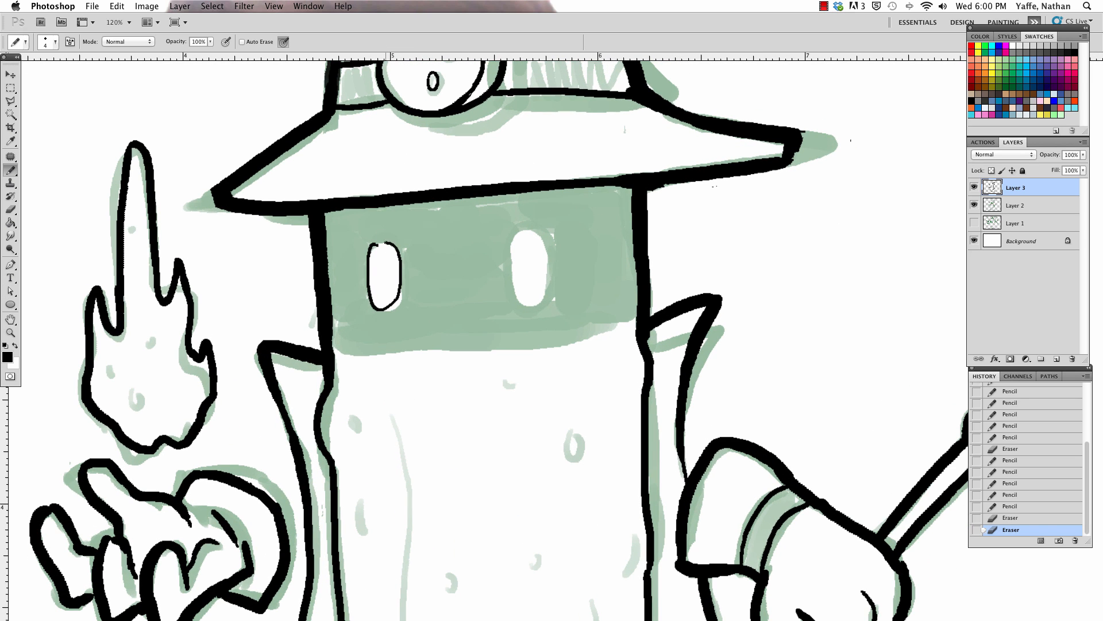
key(e)
drag(377, 245, 396, 254)
key(b)
mouse_move(509, 237)
mouse_down()
mouse_move(507, 260)
mouse_move(535, 304)
mouse_up()
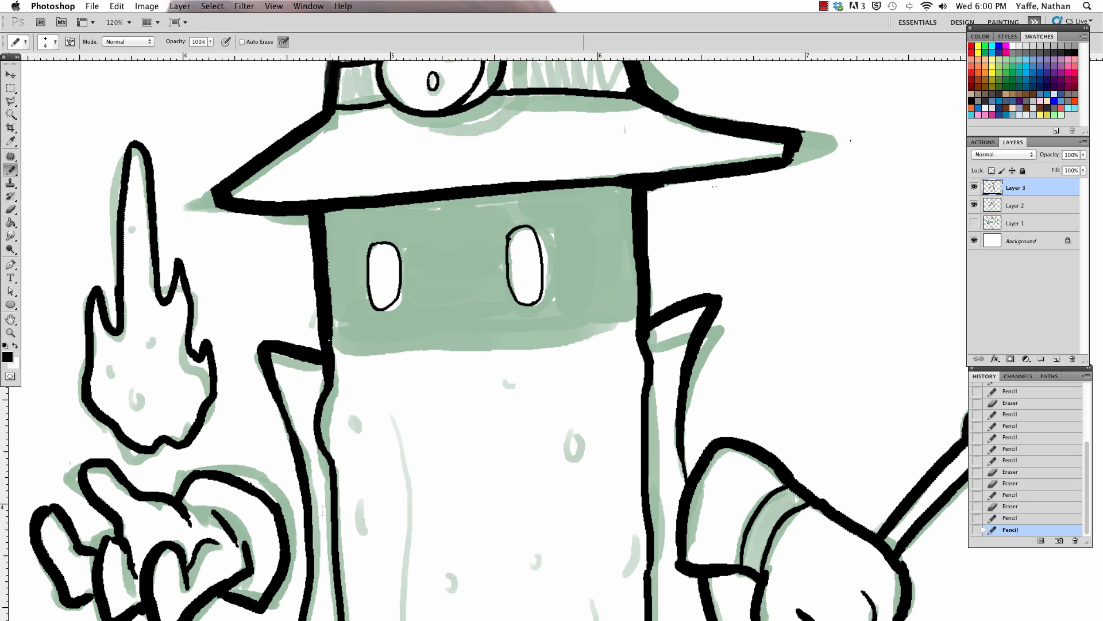
drag(386, 342, 638, 318)
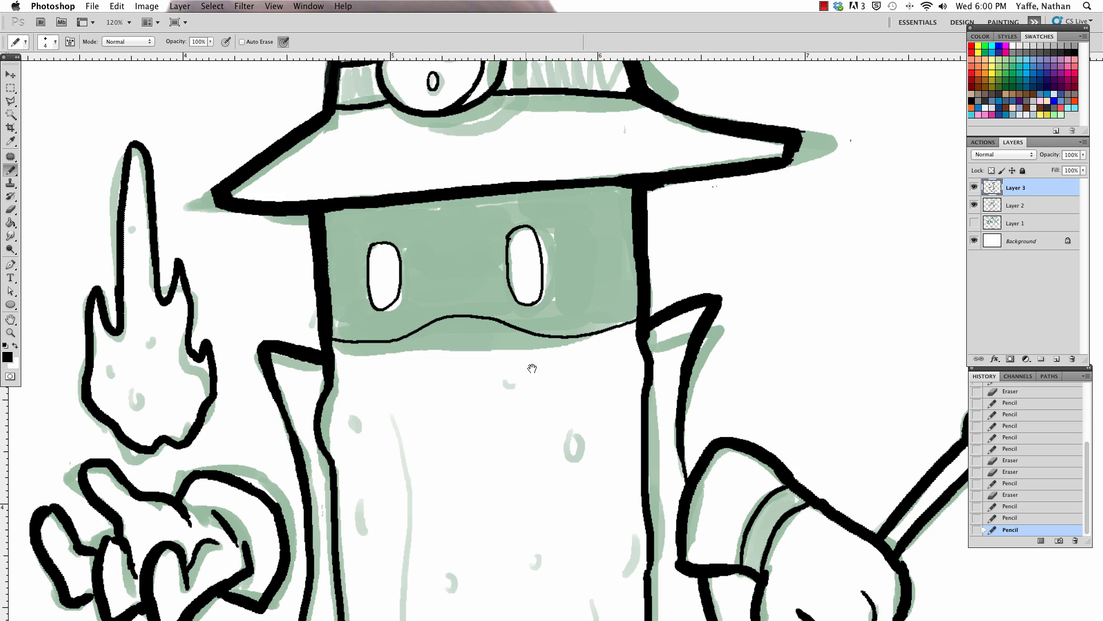
Step: Add small spots inside the flame and little bump marks on the upper and middle parts of the pickle body
drag(529, 359, 525, 214)
drag(128, 252, 133, 258)
drag(112, 223, 114, 230)
click(134, 195)
drag(355, 350, 356, 378)
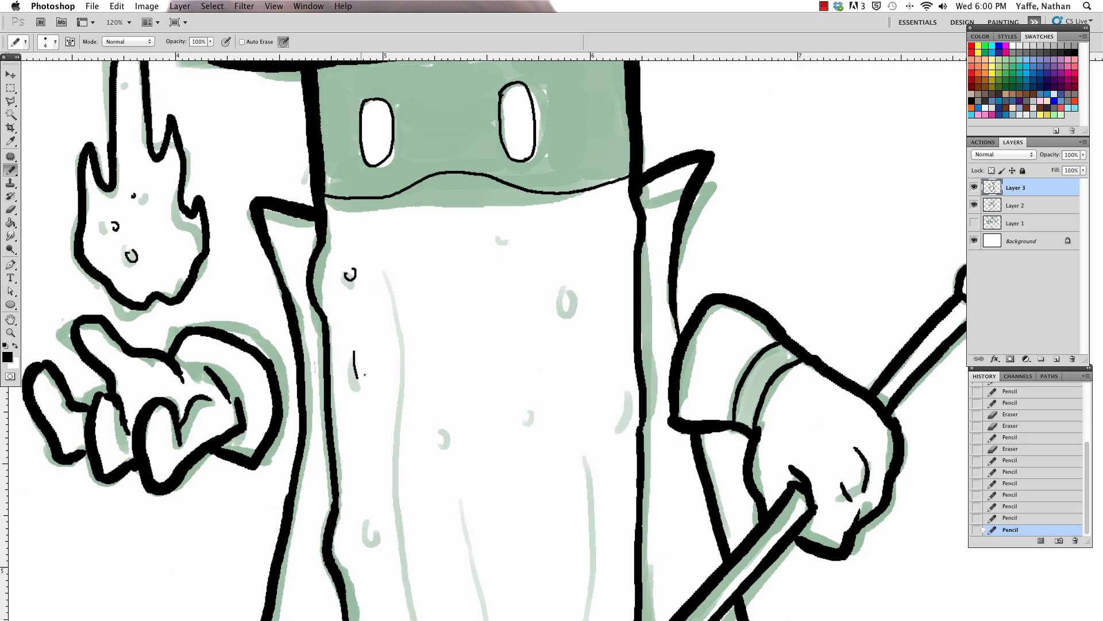
mouse_move(599, 292)
mouse_down()
mouse_move(560, 145)
mouse_move(524, 148)
mouse_up()
drag(330, 376, 332, 378)
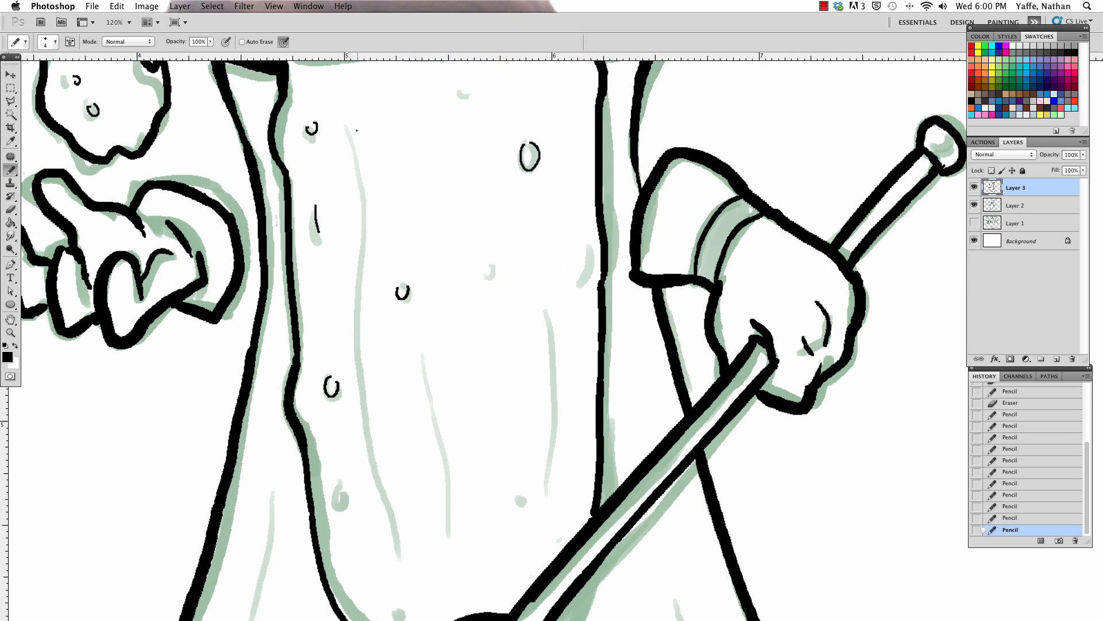
Step: Ink three thin vertical crease lines down the pickle body and add small bump marks near its base
drag(351, 157, 390, 565)
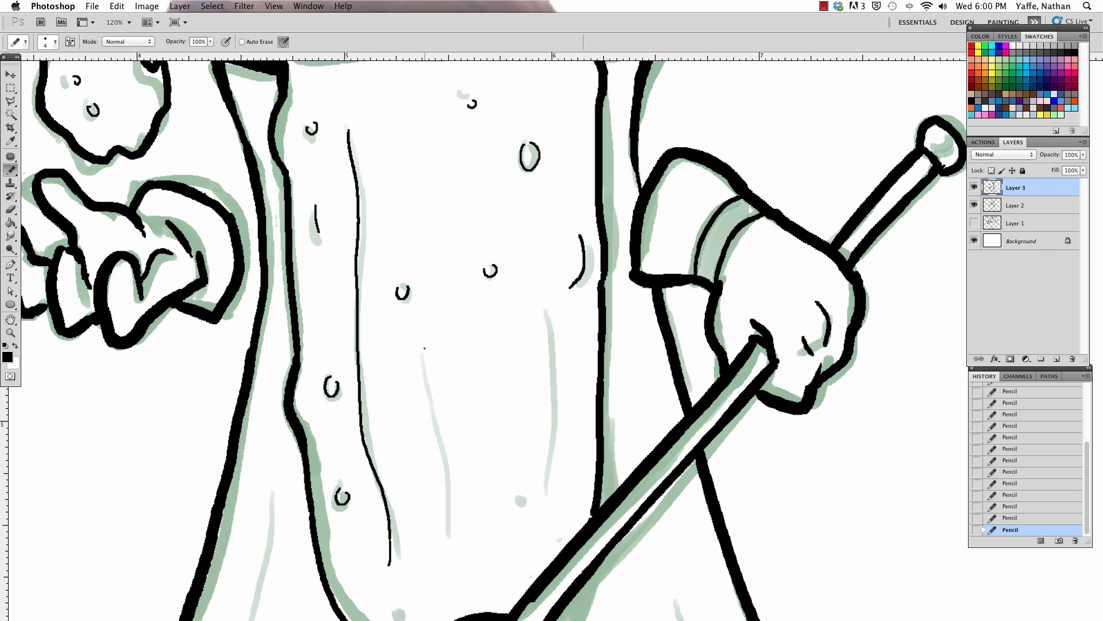
drag(421, 357, 452, 536)
drag(550, 323, 546, 507)
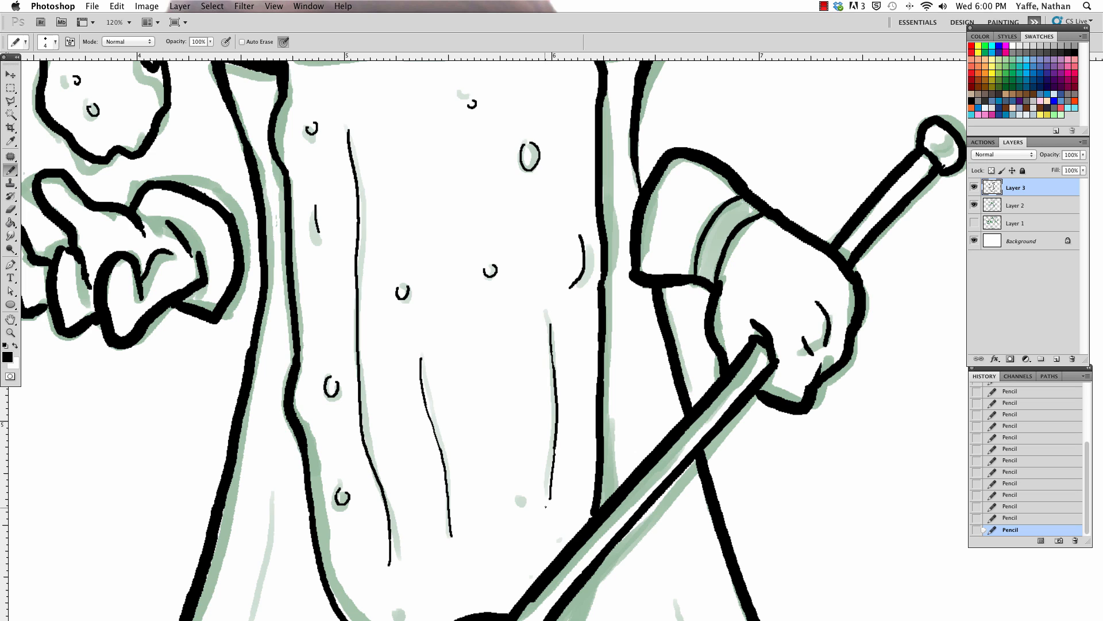
drag(427, 540, 414, 416)
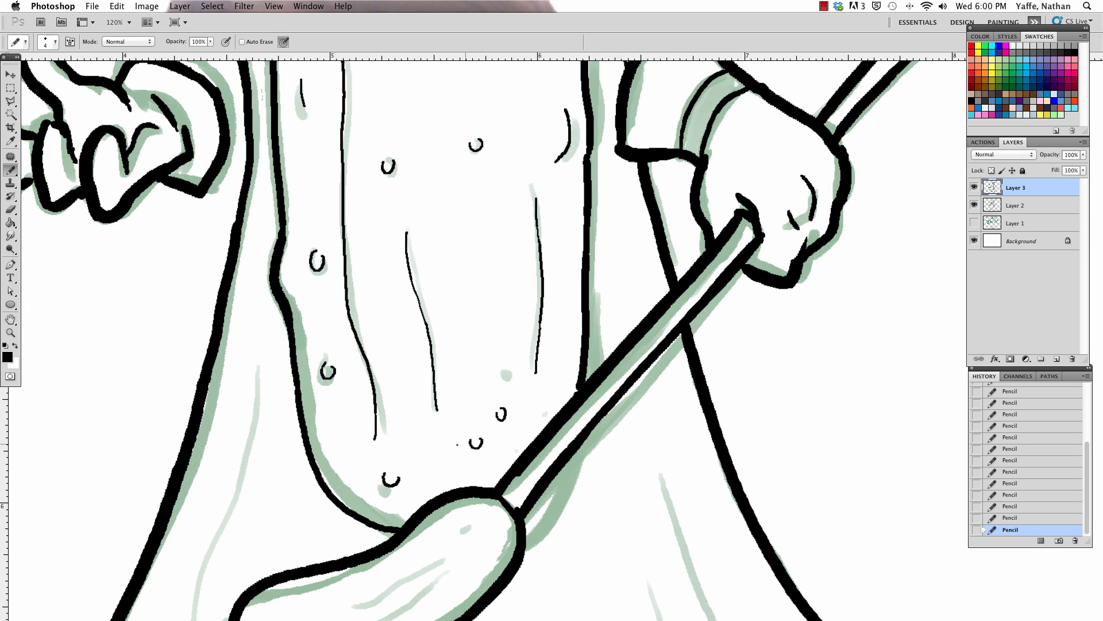
Step: Draw thin broken crease lines along the length of the staff's pickle, following its curve
mouse_move(476, 442)
mouse_down()
mouse_move(496, 366)
mouse_move(600, 244)
mouse_up()
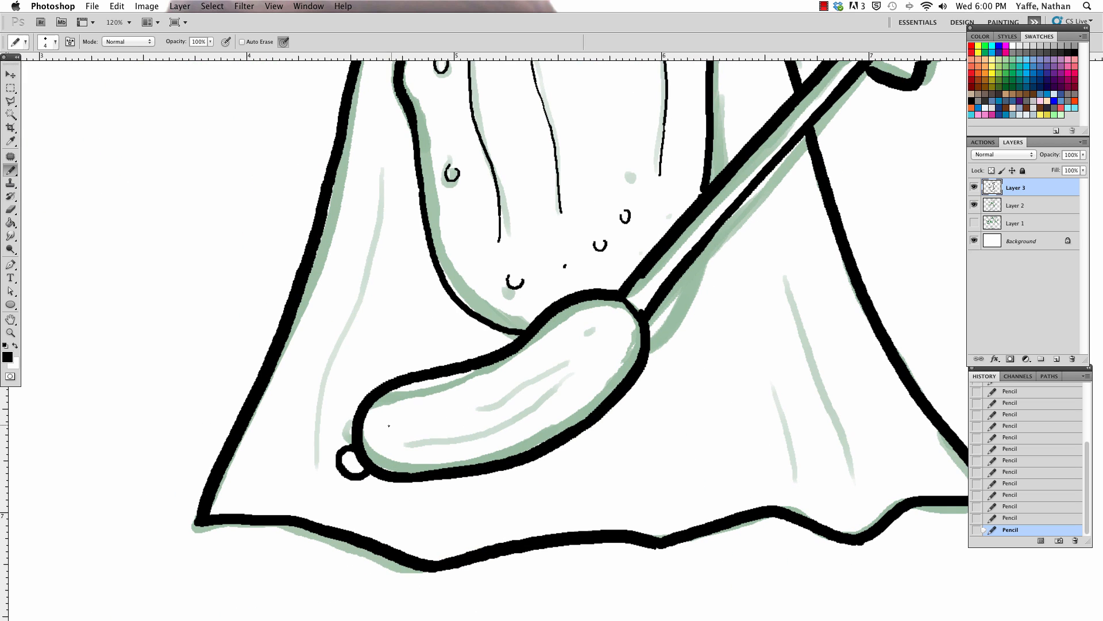
mouse_move(399, 425)
mouse_down()
mouse_move(493, 407)
mouse_move(562, 374)
mouse_up()
mouse_move(438, 420)
mouse_down()
mouse_move(569, 368)
mouse_move(445, 420)
mouse_move(551, 387)
mouse_move(580, 362)
mouse_up()
key(b)
drag(392, 451, 477, 436)
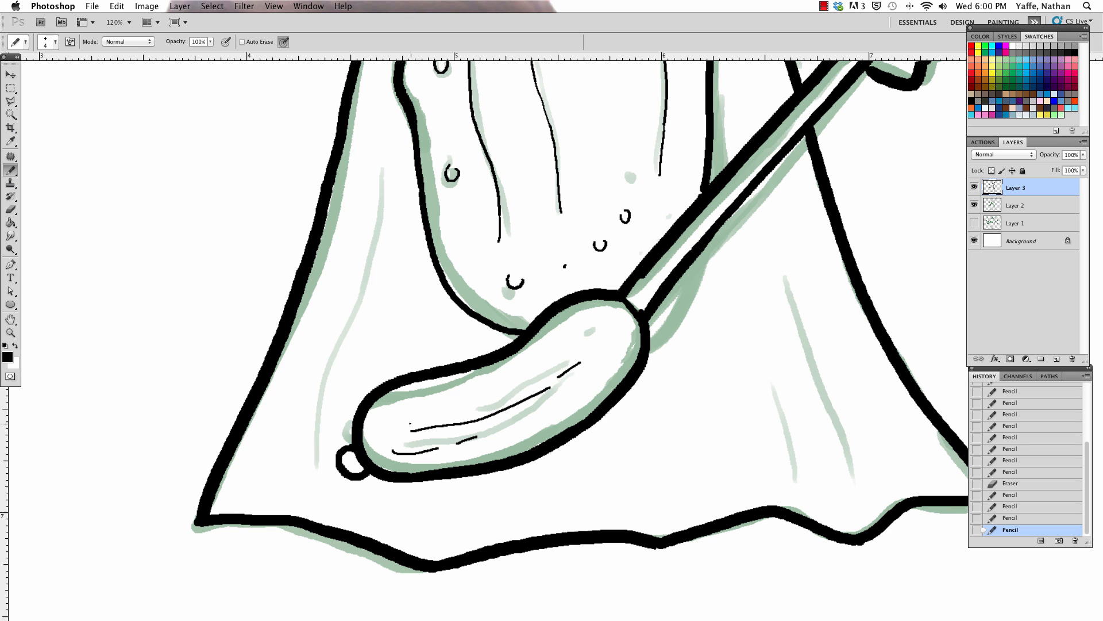
drag(598, 374, 628, 333)
Step: Draw a long thin fold line down each side of the cape and trim the top of the right one
key(super+minus)
key(super+minus)
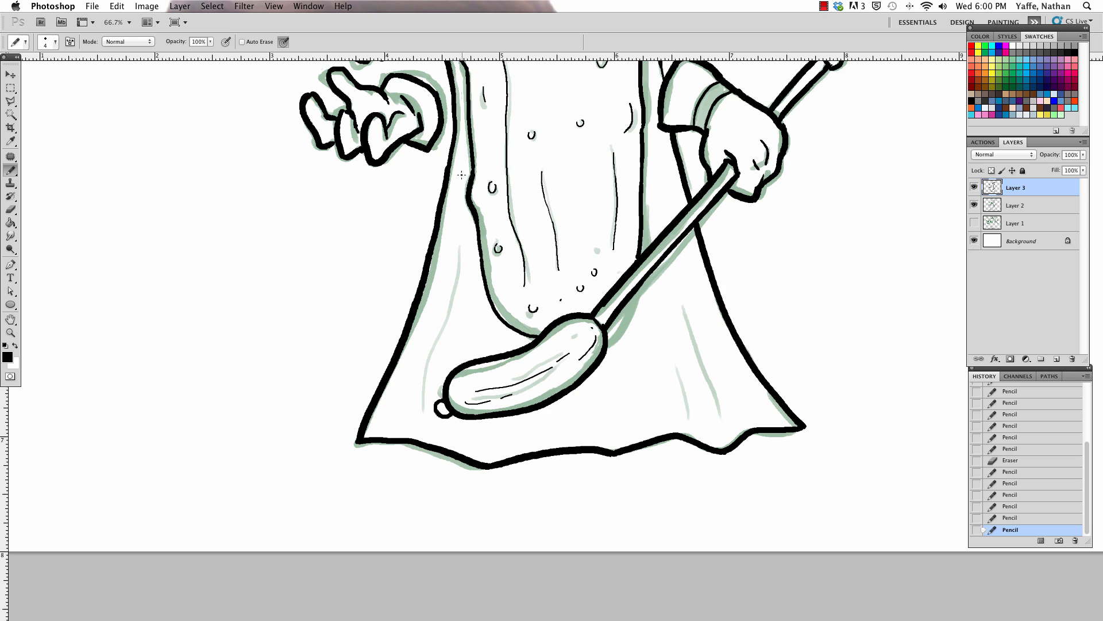
drag(469, 207, 400, 410)
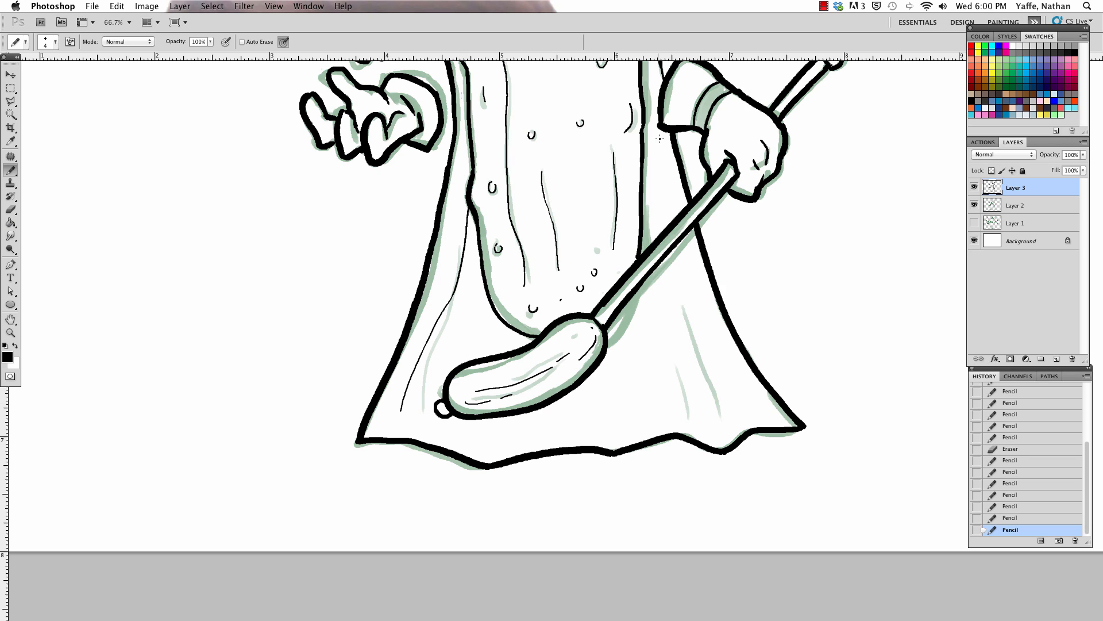
mouse_move(659, 160)
mouse_down()
mouse_move(689, 293)
mouse_move(742, 415)
mouse_up()
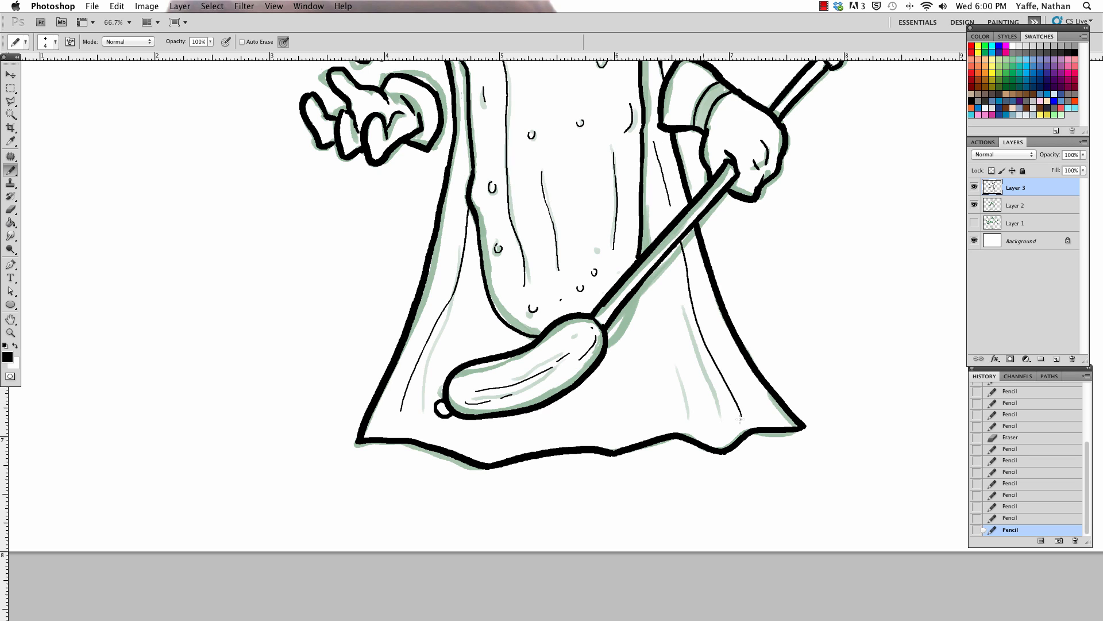
drag(670, 205, 674, 222)
key(e)
click(653, 137)
key(b)
Step: Add a second, shorter fold line on each side of the cape, rising from near the hem
drag(689, 423, 667, 277)
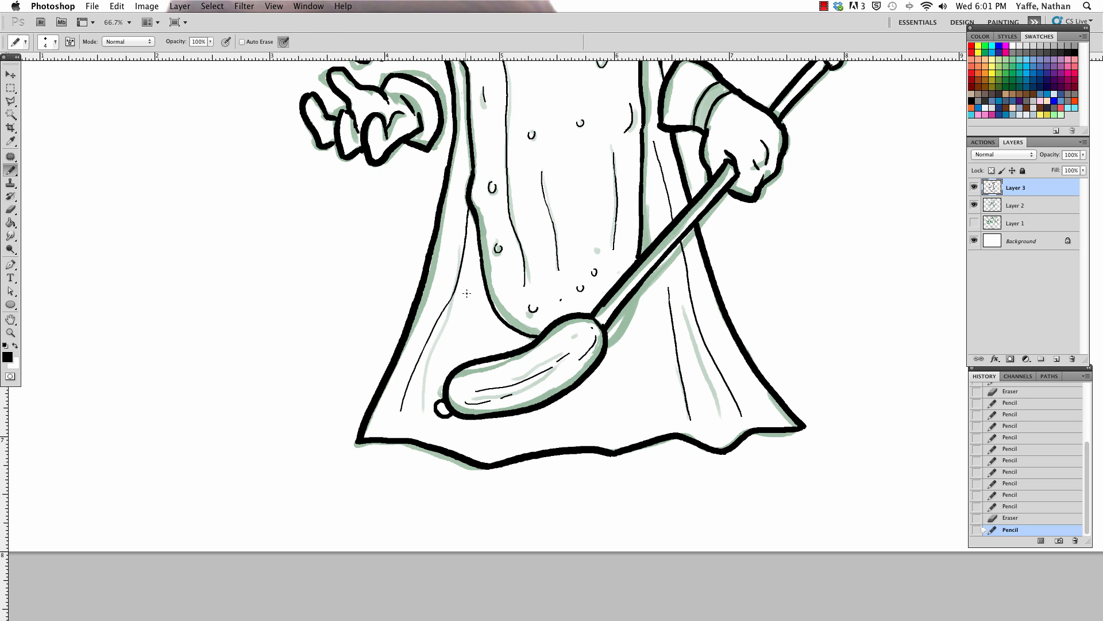
drag(413, 426, 424, 378)
key(super+z)
drag(414, 432, 434, 347)
Step: Hide the Layer 2 sketch and fill the face mask around the eyes with black using the Paint Bucket
drag(554, 205, 494, 468)
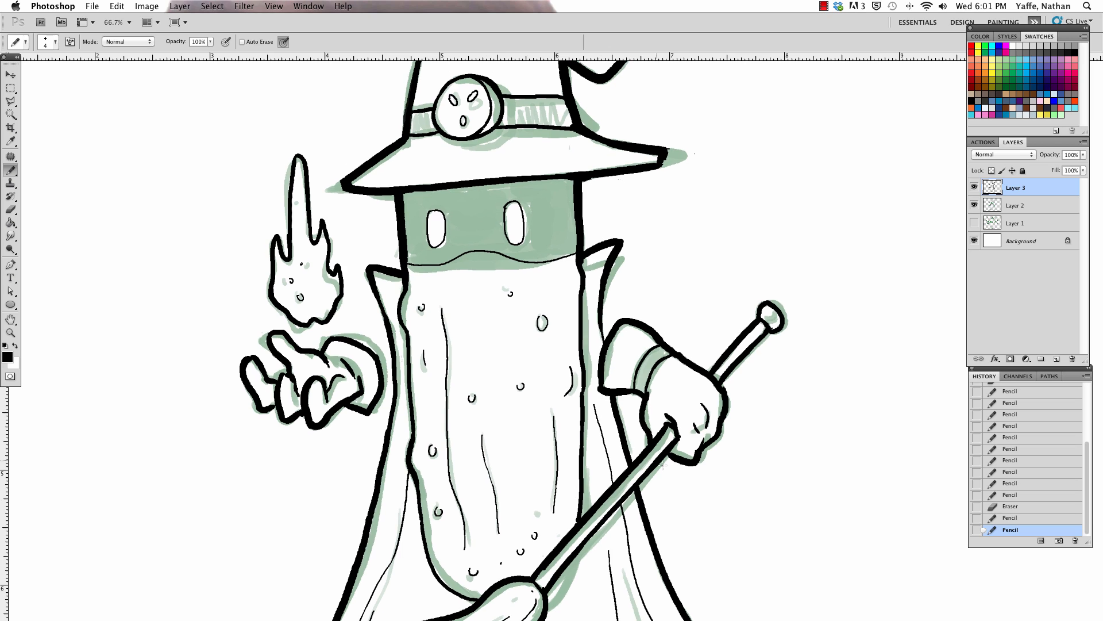
drag(585, 295, 587, 398)
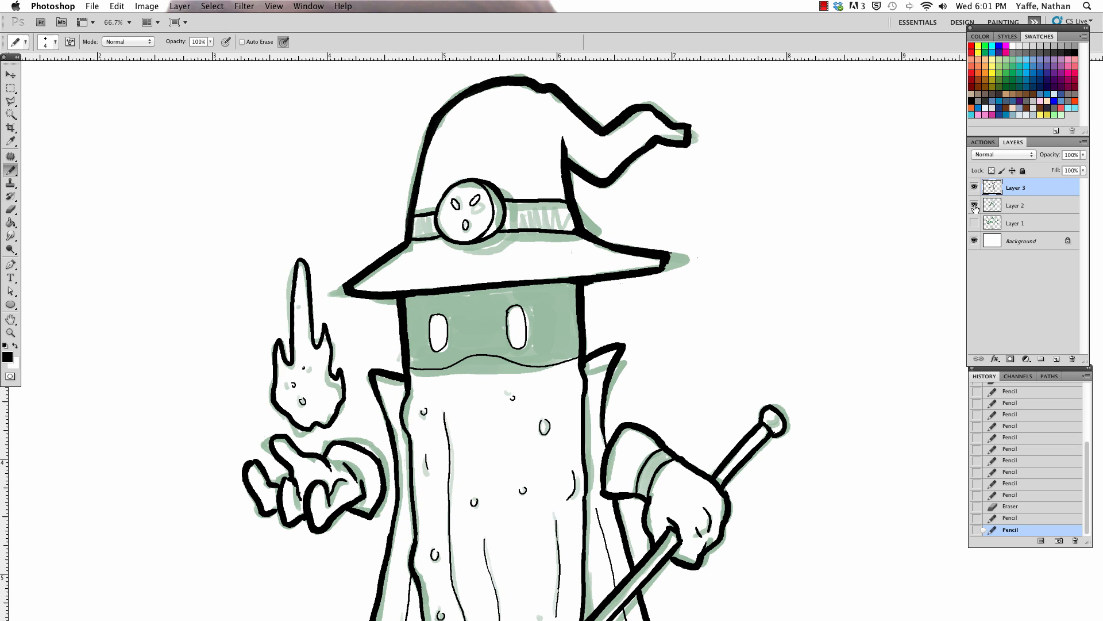
click(974, 205)
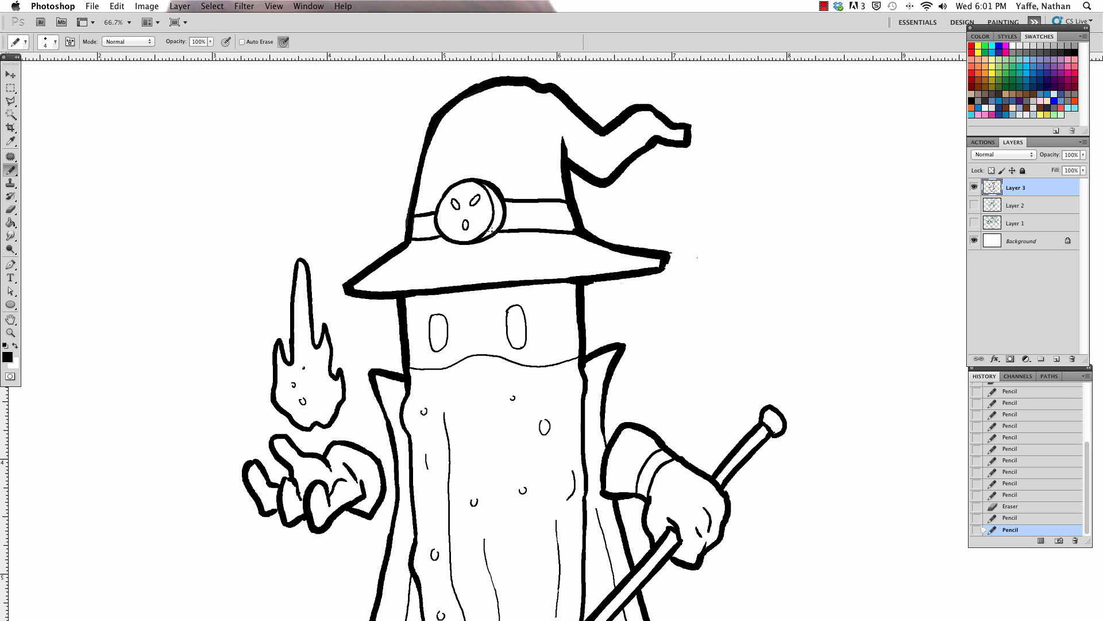
key(g)
click(531, 317)
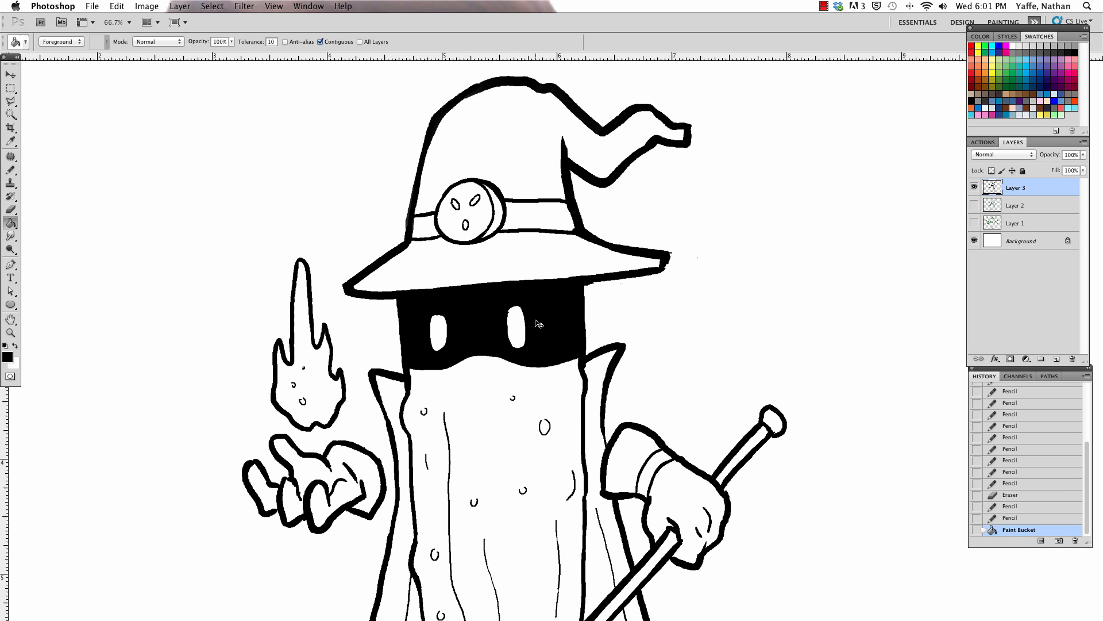
Step: Fill the band on the right glove's cuff with black
key(super+minus)
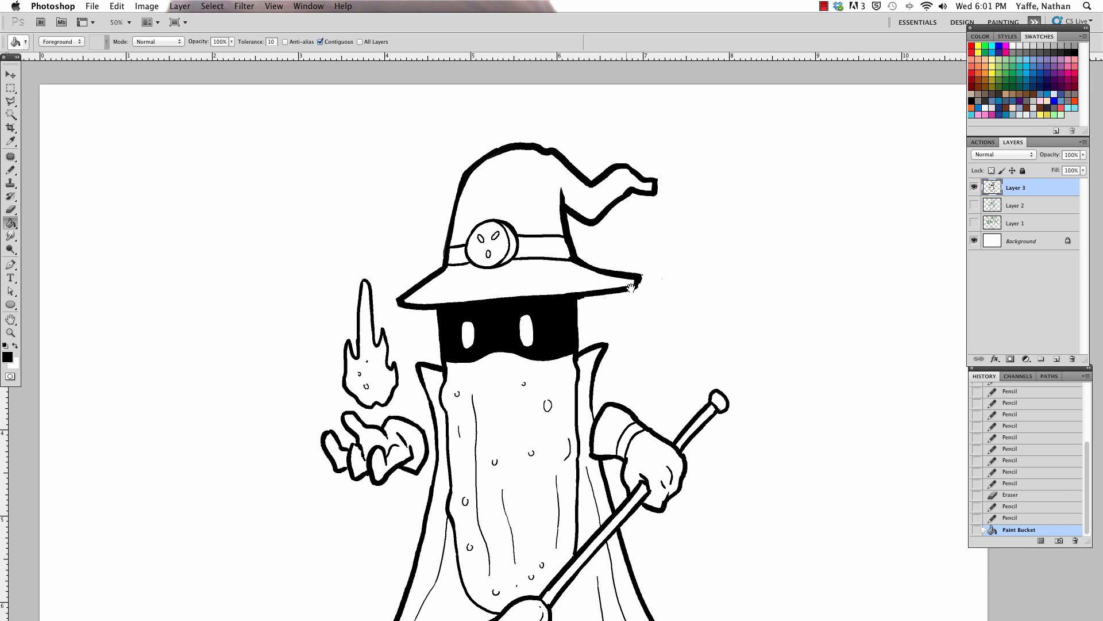
mouse_move(536, 320)
mouse_down()
mouse_move(529, 156)
mouse_move(529, 296)
mouse_up()
click(544, 324)
Step: Add thin crease lines where the hat's tip folds over and erase the stray ink beside them
key(b)
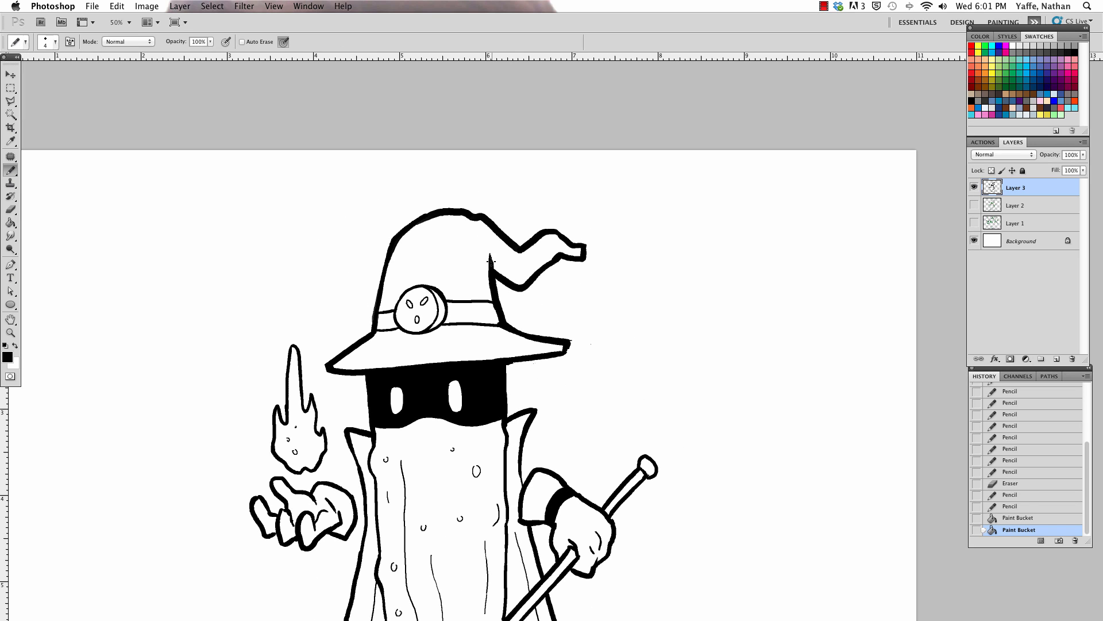
drag(486, 238, 490, 262)
key(e)
click(485, 258)
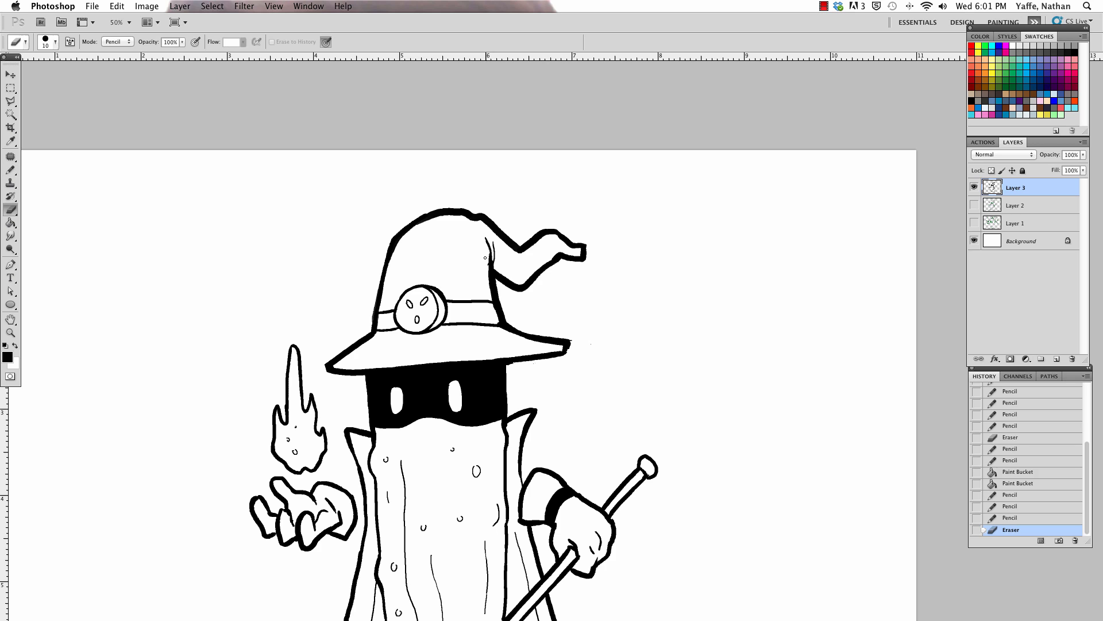
click(487, 264)
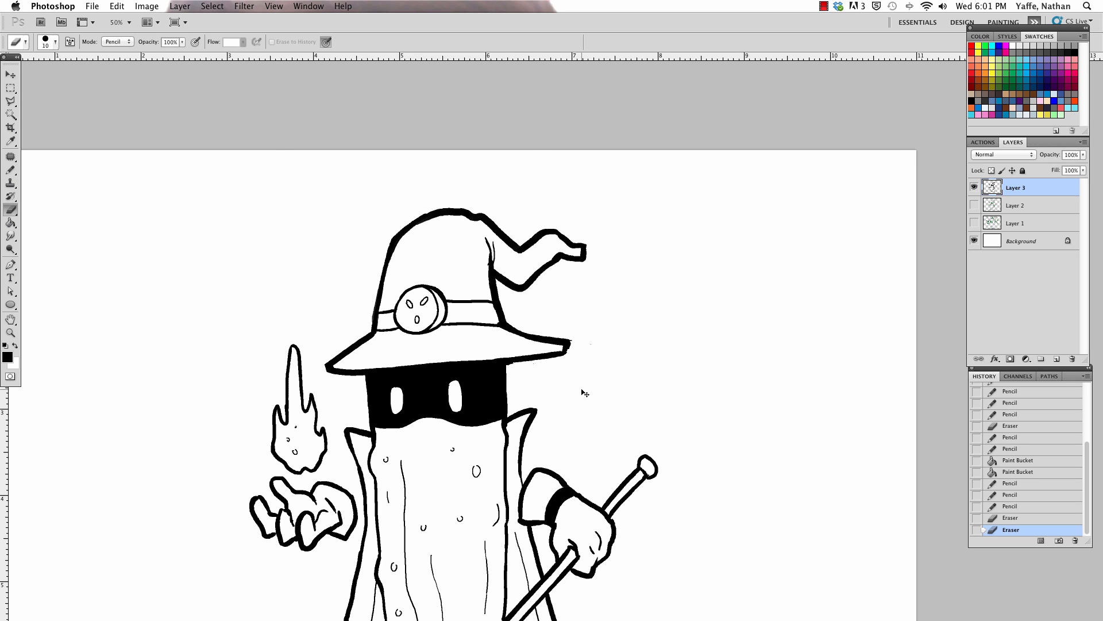
Step: Add a new empty layer between the Layer 3 line art and the hidden Layer 2 sketch
key(super+minus)
drag(676, 395, 535, 400)
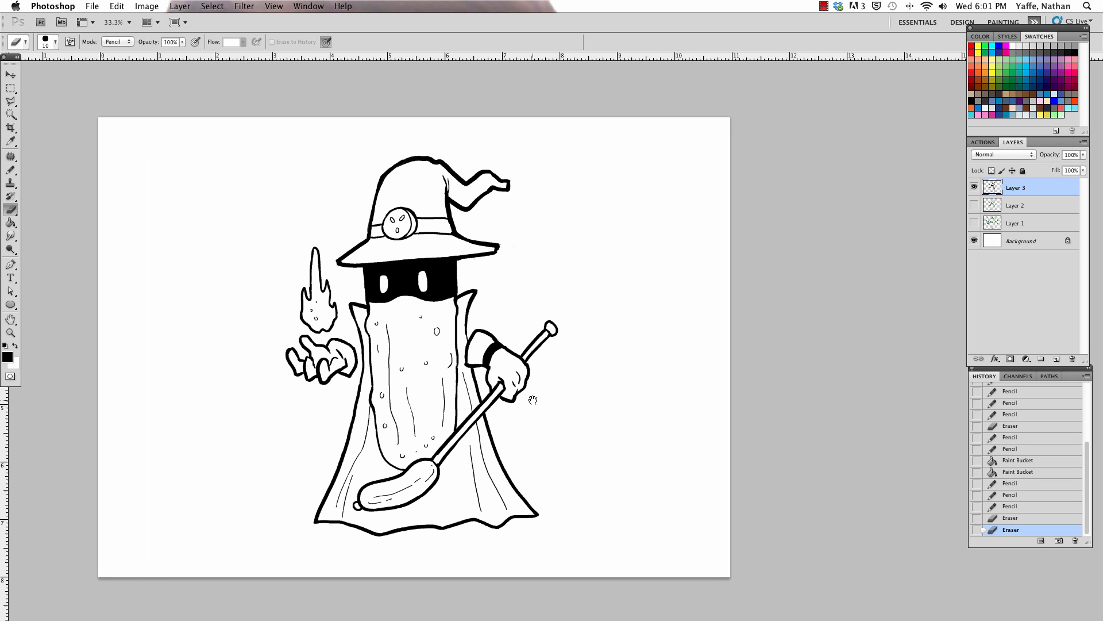
key(a)
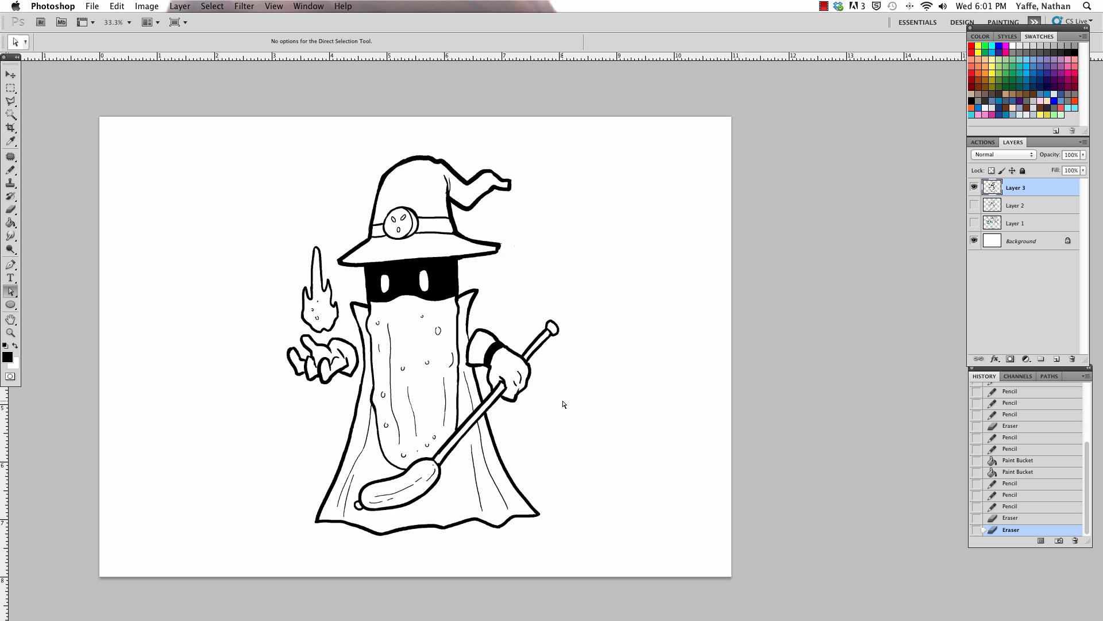
click(1039, 208)
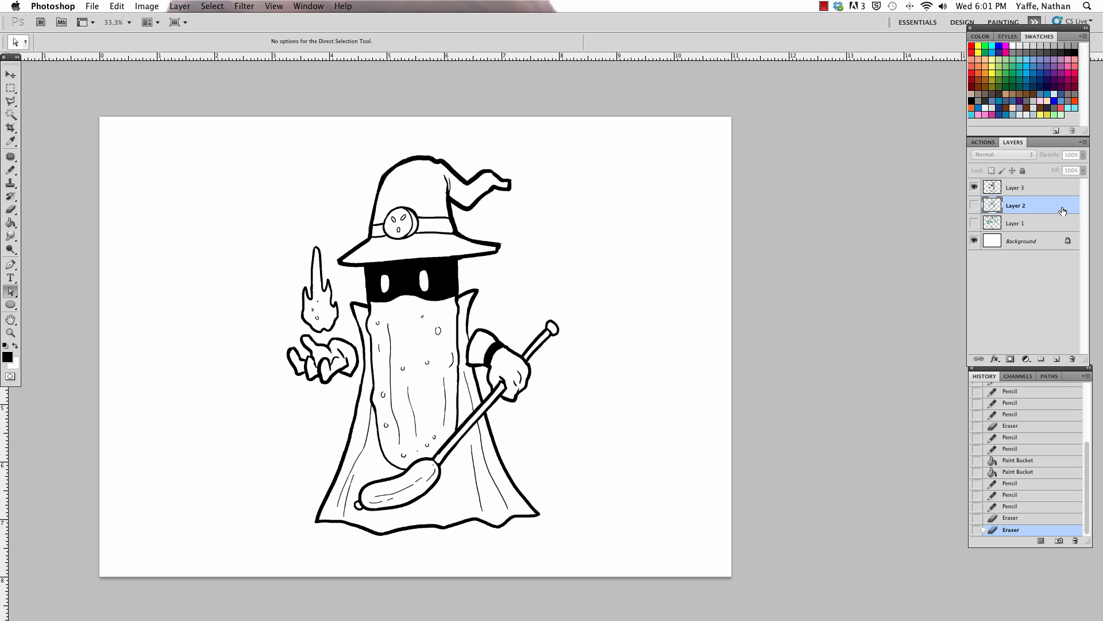
click(1055, 359)
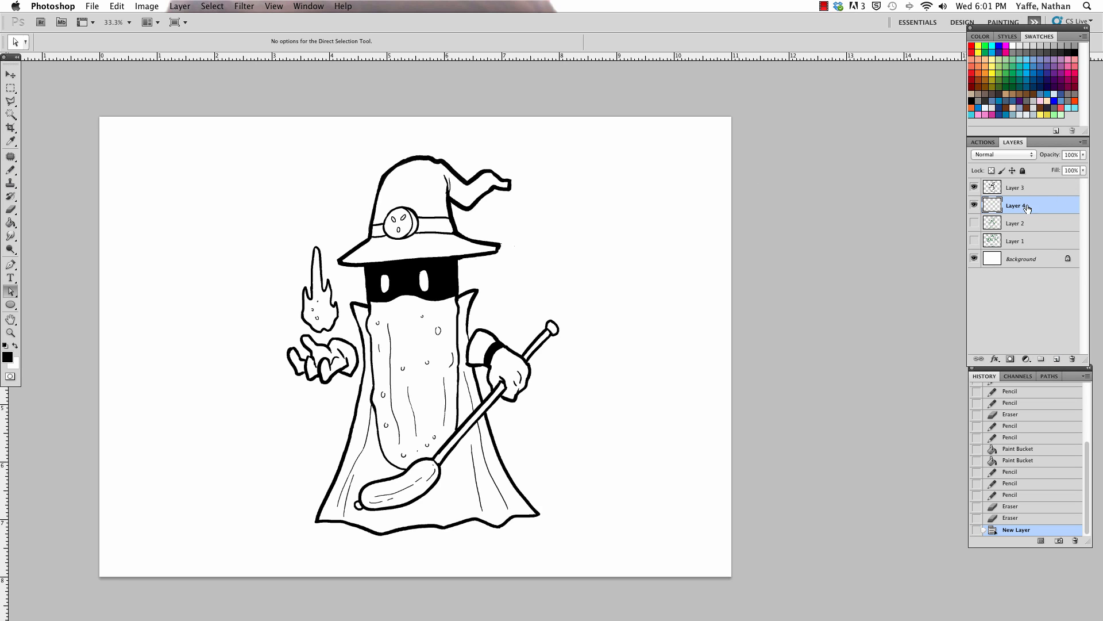
Step: Set the foreground colour to green #43ca4d and fill the pickle's body on the new layer with the Paint Bucket
click(8, 358)
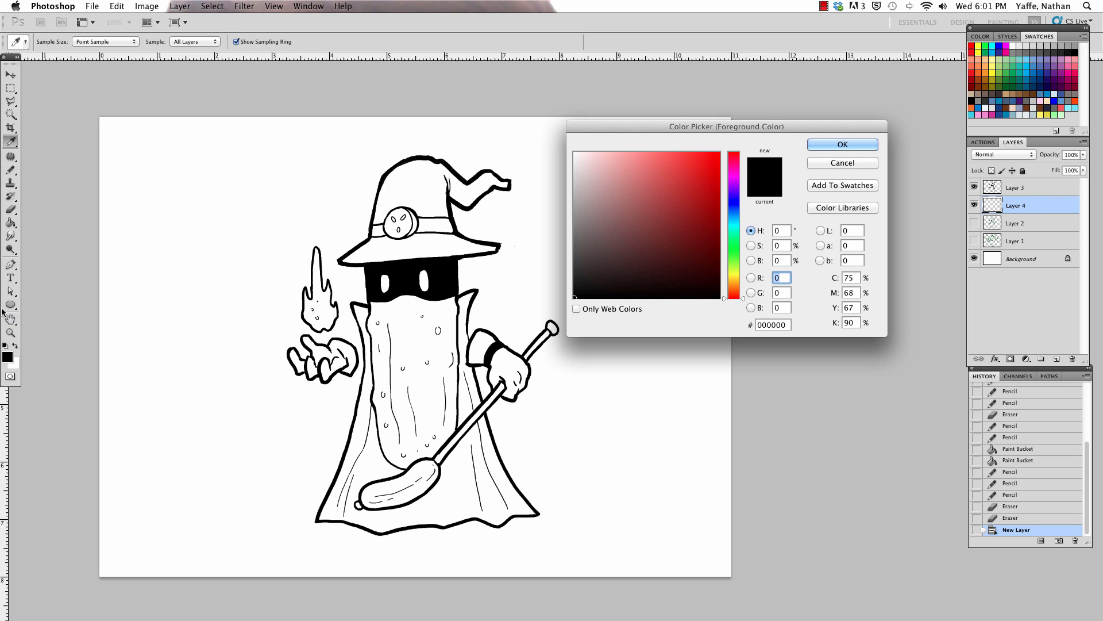
click(734, 250)
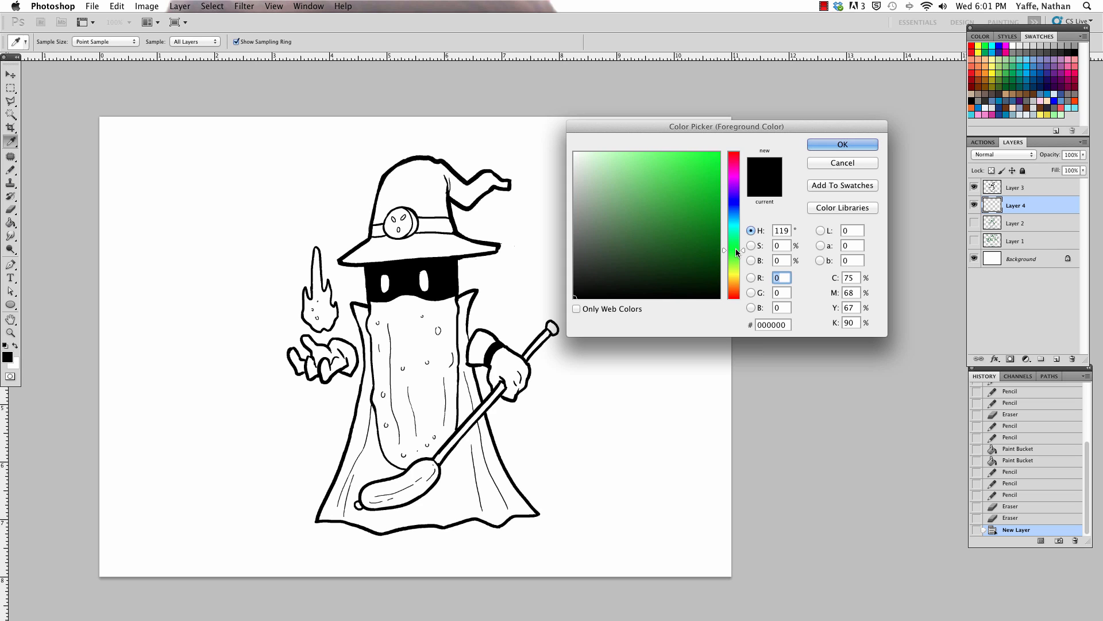
drag(735, 249, 736, 247)
drag(650, 207, 672, 182)
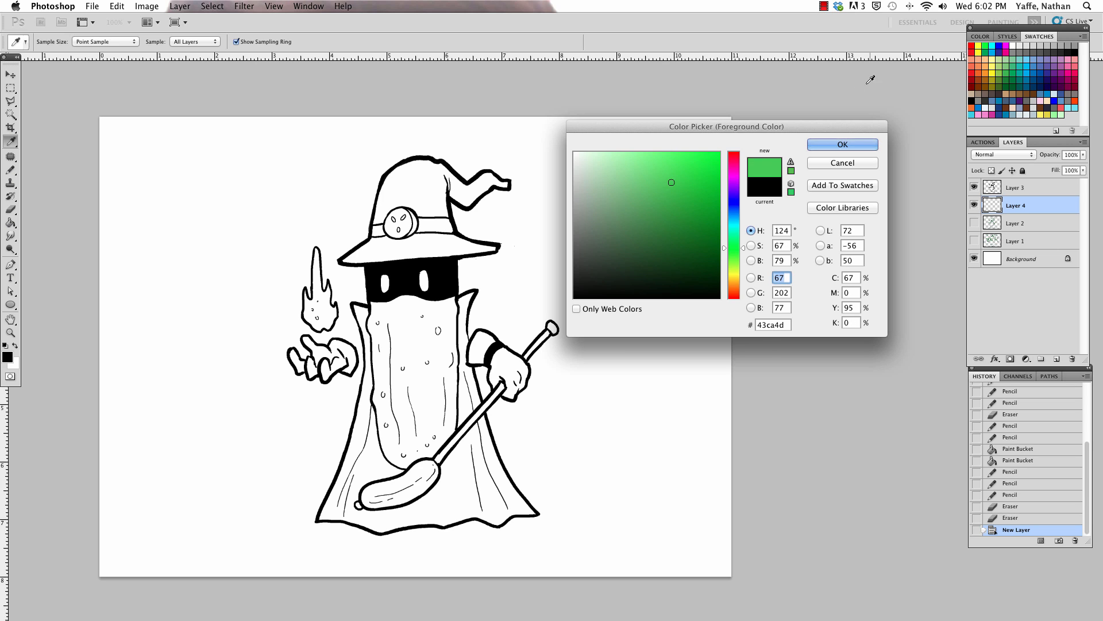
click(840, 145)
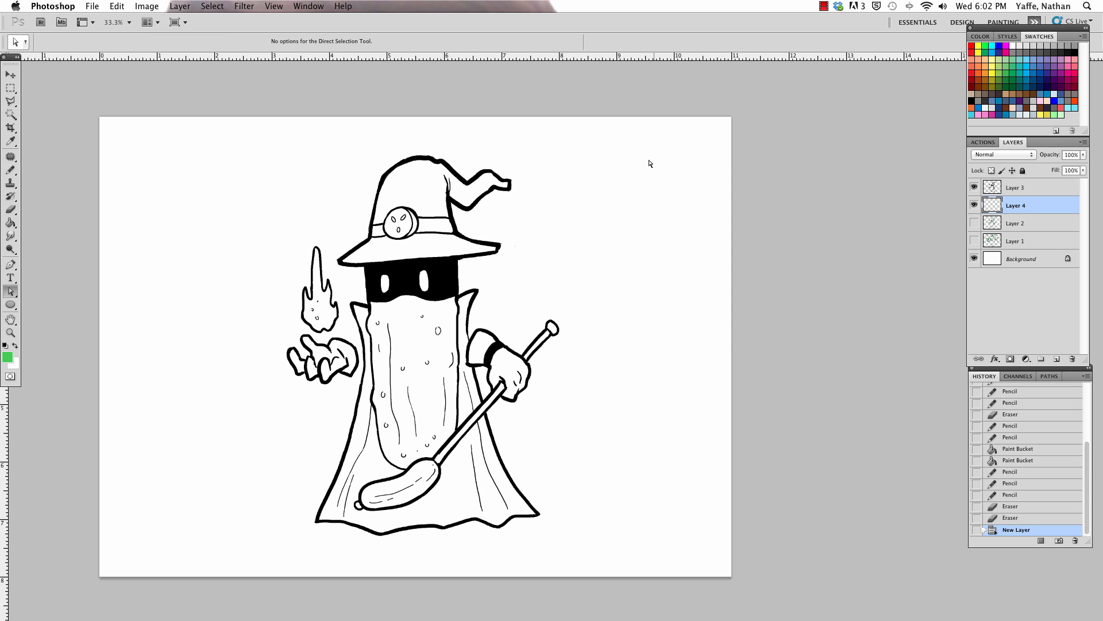
key(g)
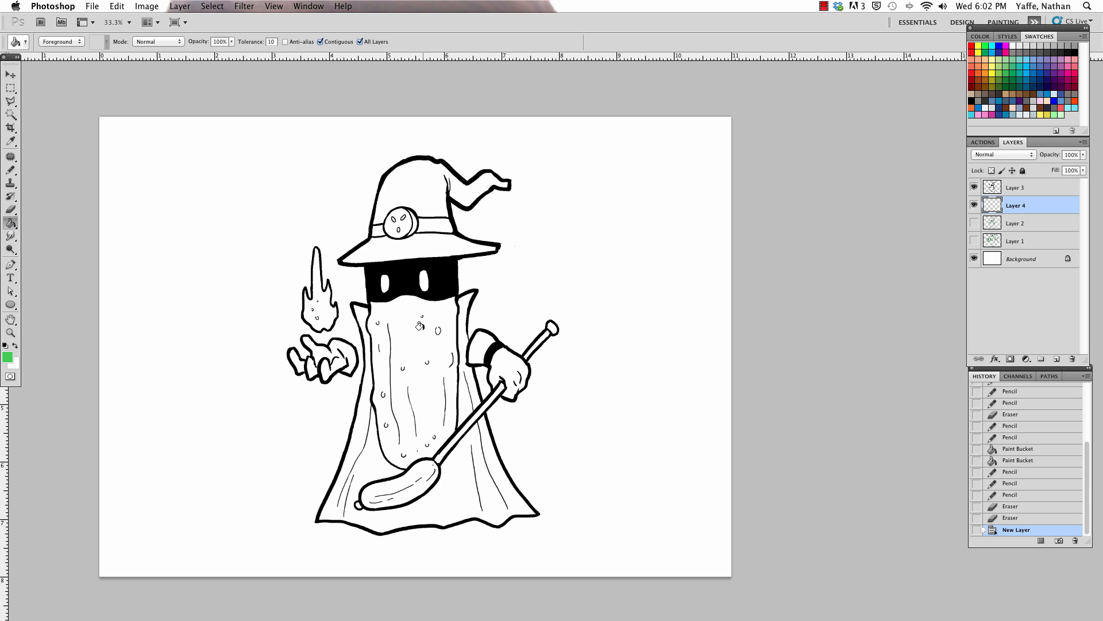
click(426, 377)
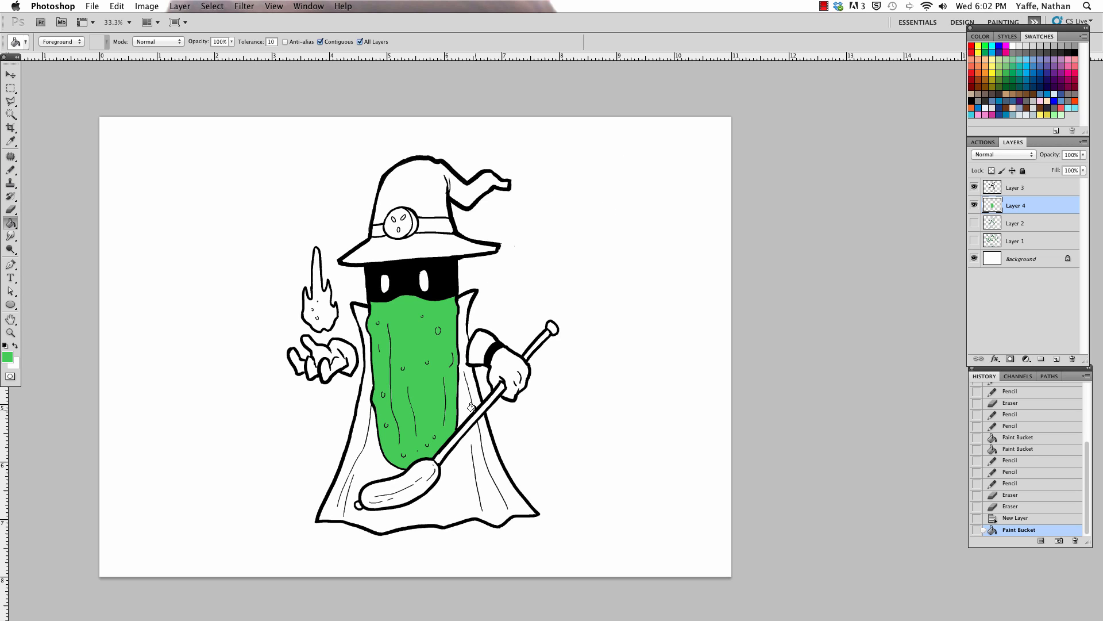
Step: Mix the pale yellow #e2df8b and fill both gloves with it, including the right cuff and the separate finger on the left hand
click(8, 358)
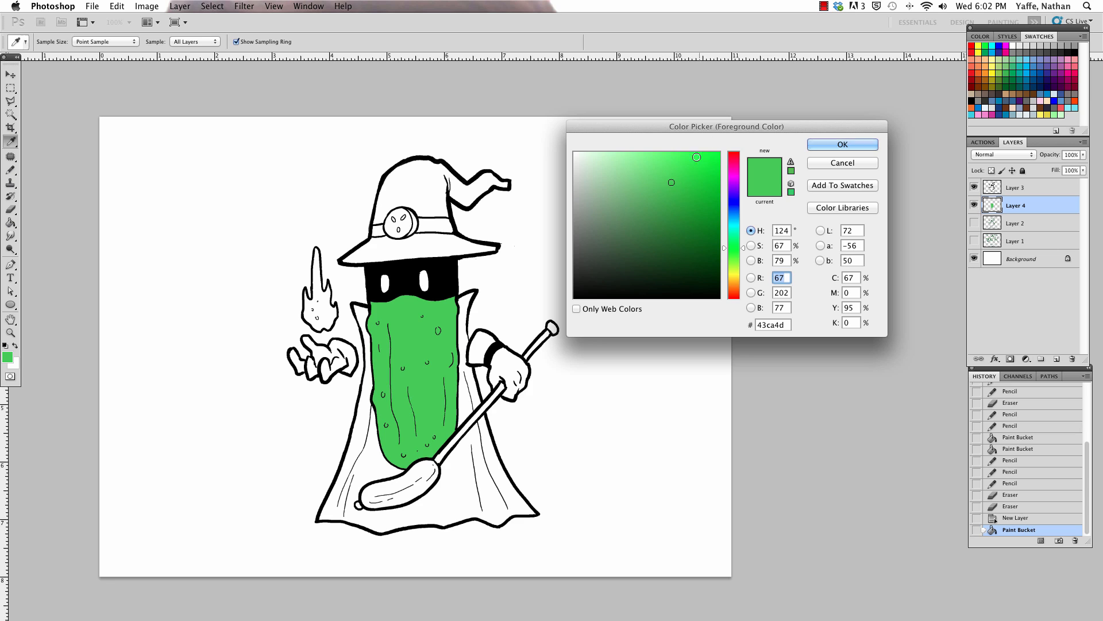
click(732, 271)
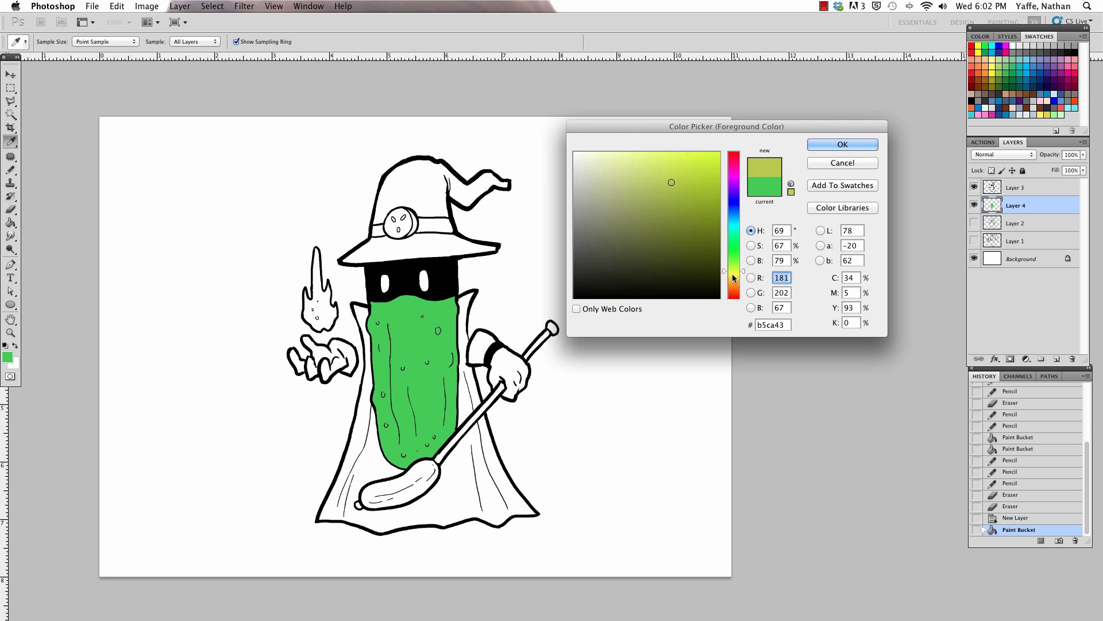
drag(732, 275, 741, 277)
click(732, 274)
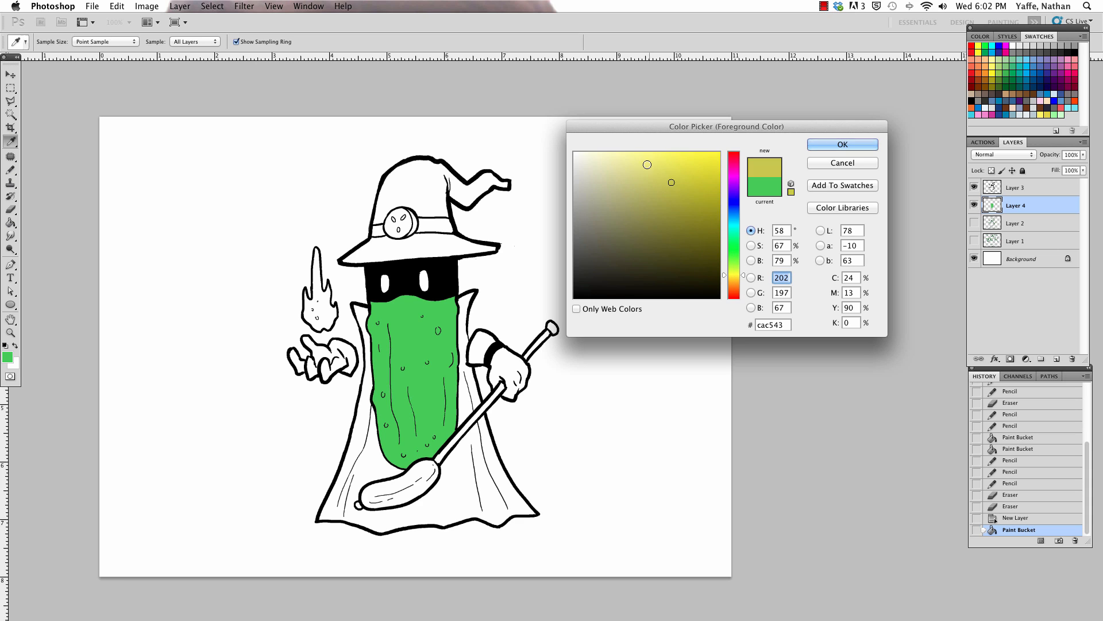
mouse_move(647, 165)
mouse_down()
mouse_move(626, 179)
mouse_move(635, 168)
mouse_up()
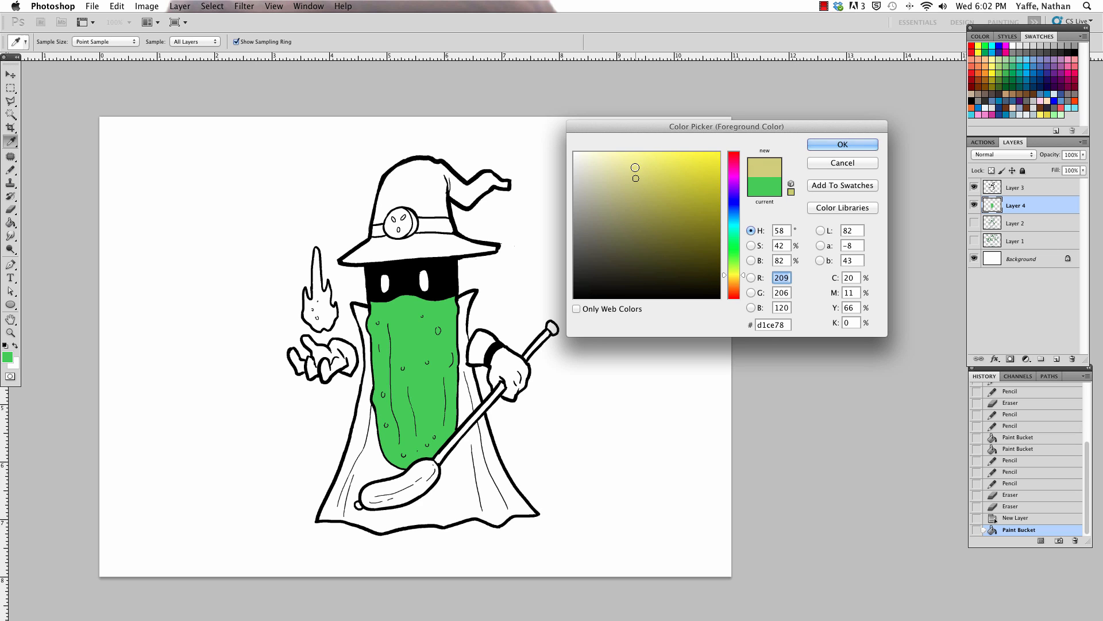
click(819, 148)
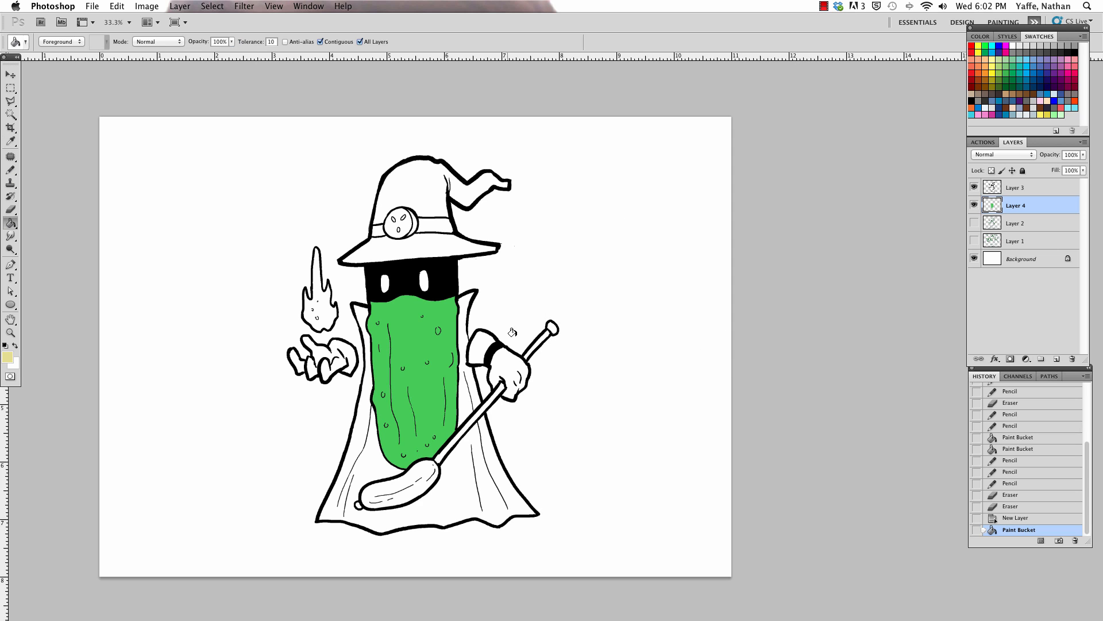
click(504, 358)
click(479, 336)
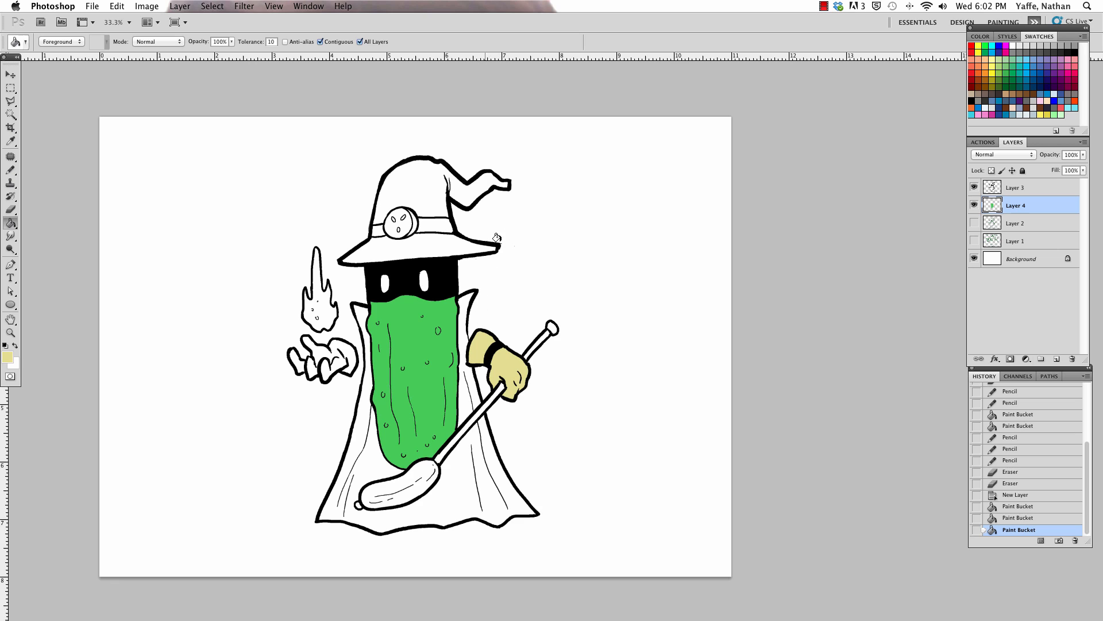
click(338, 345)
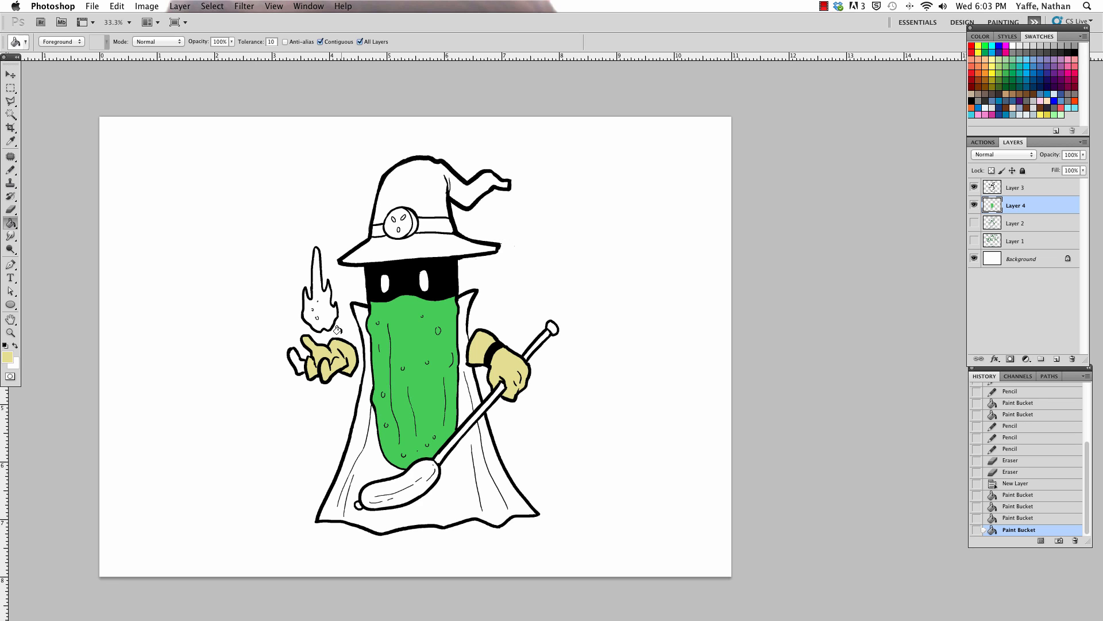
click(292, 355)
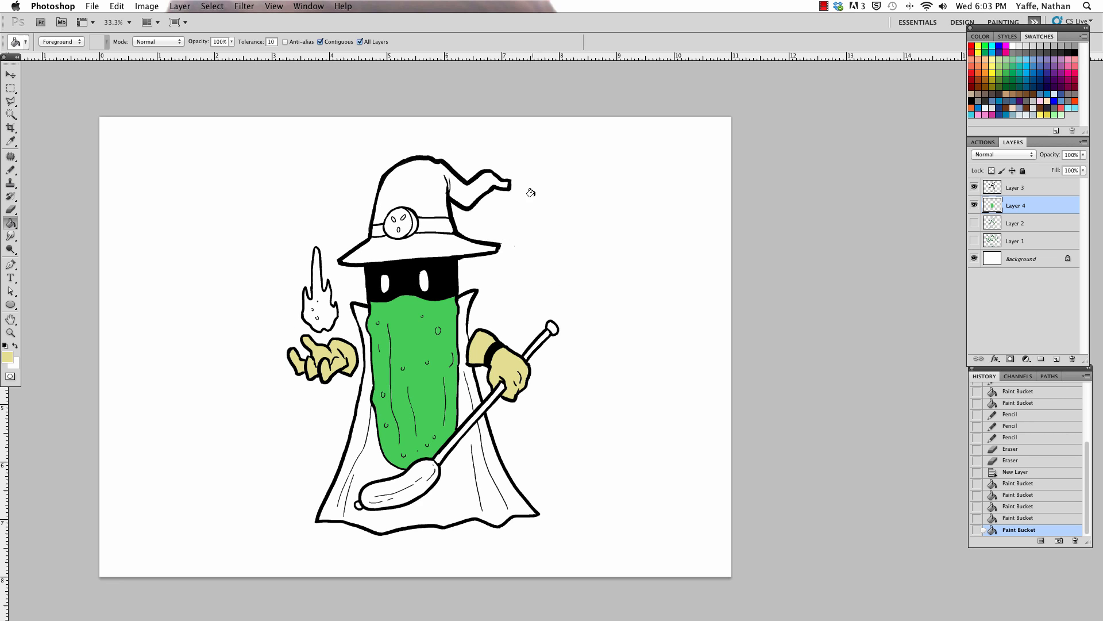
Step: Mix a muted violet with hue 243° and fill the hat's brim and cone with it
click(7, 356)
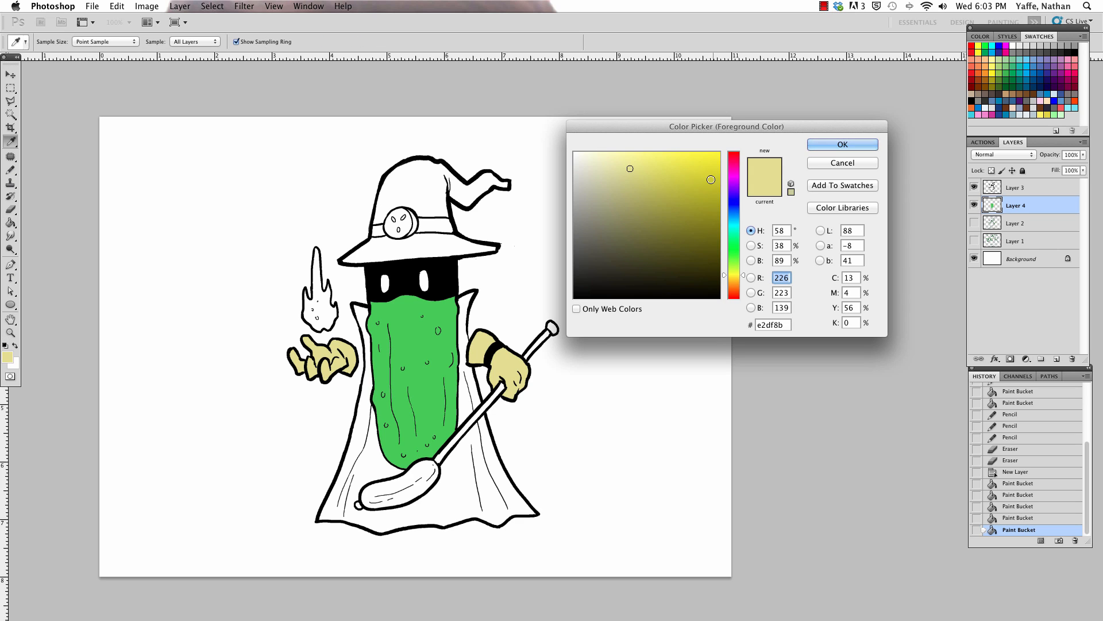
click(734, 199)
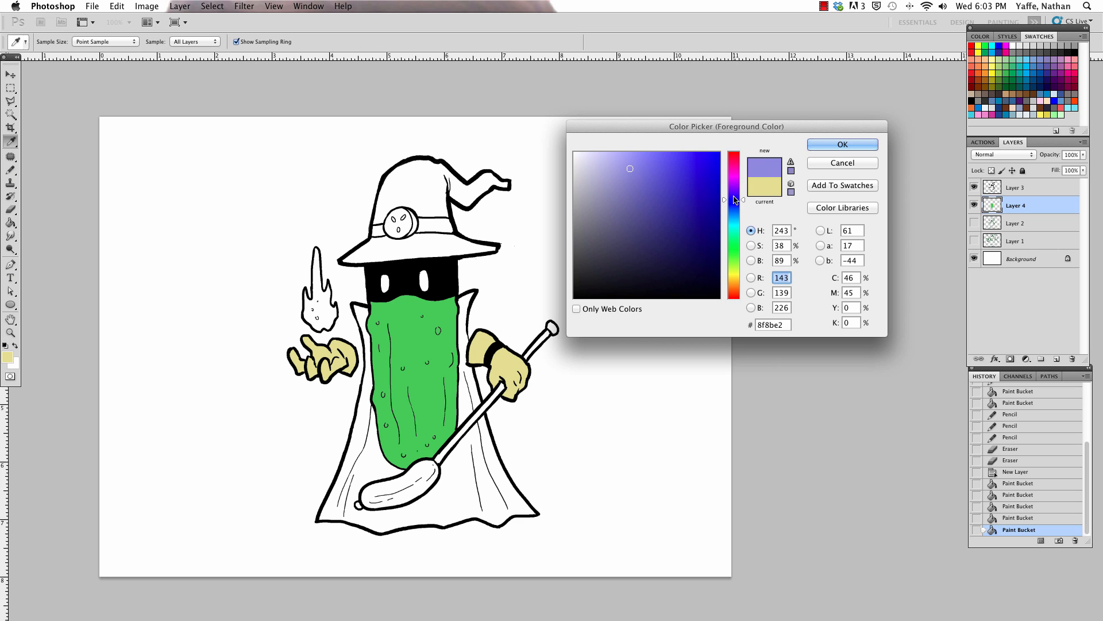
click(642, 193)
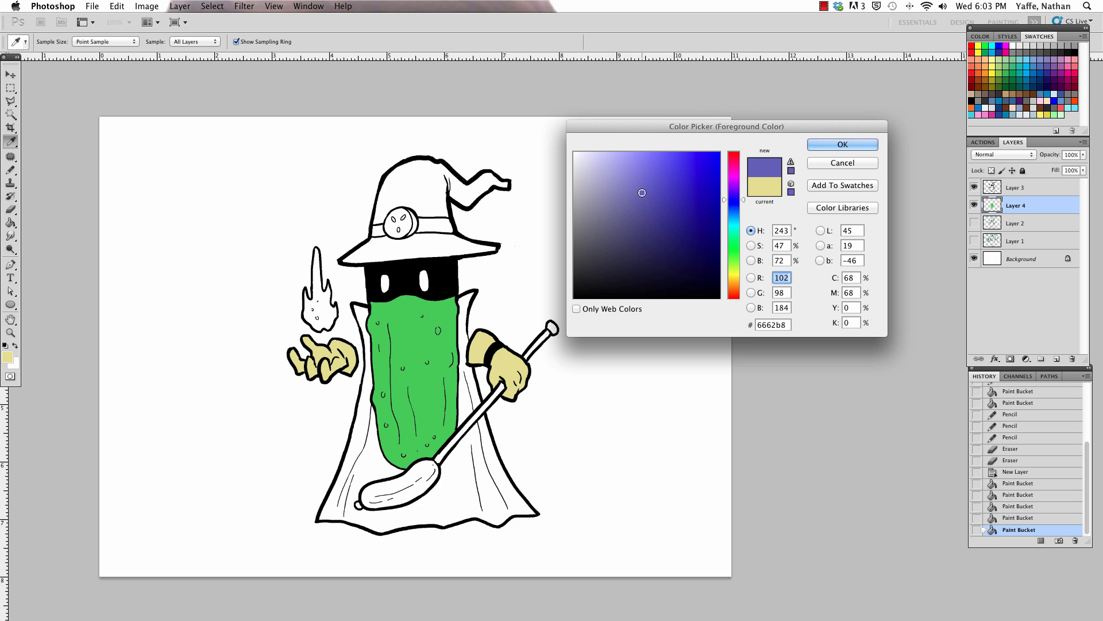
click(642, 196)
click(828, 143)
click(432, 243)
click(424, 177)
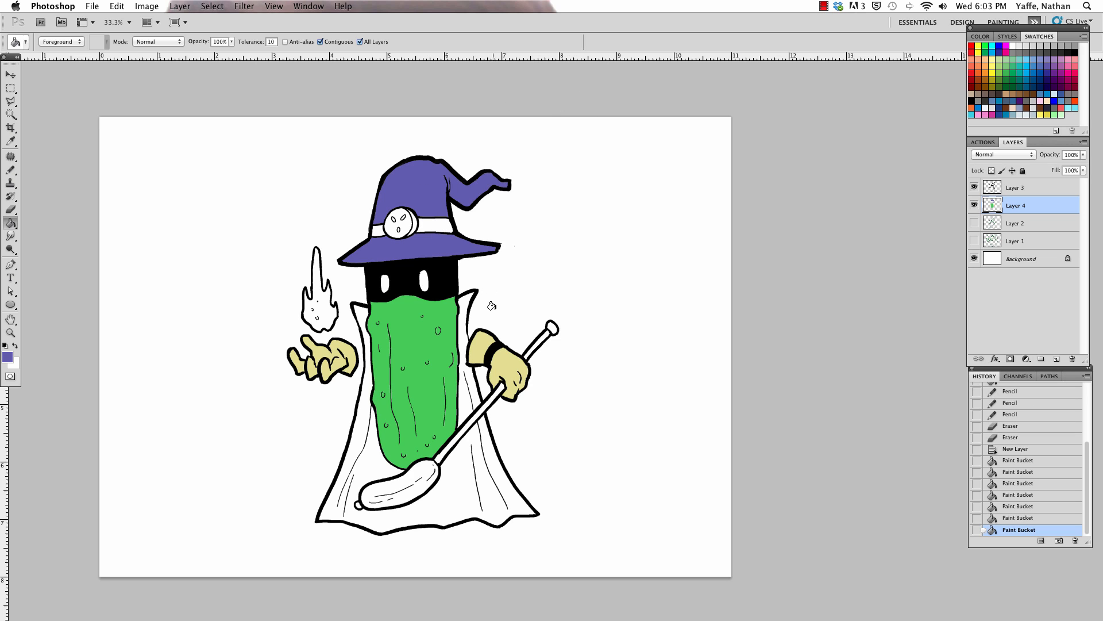
Step: Sample the body's green, darken it, and fill the rim of the pickle slice on the hat
alt+click(414, 335)
click(7, 356)
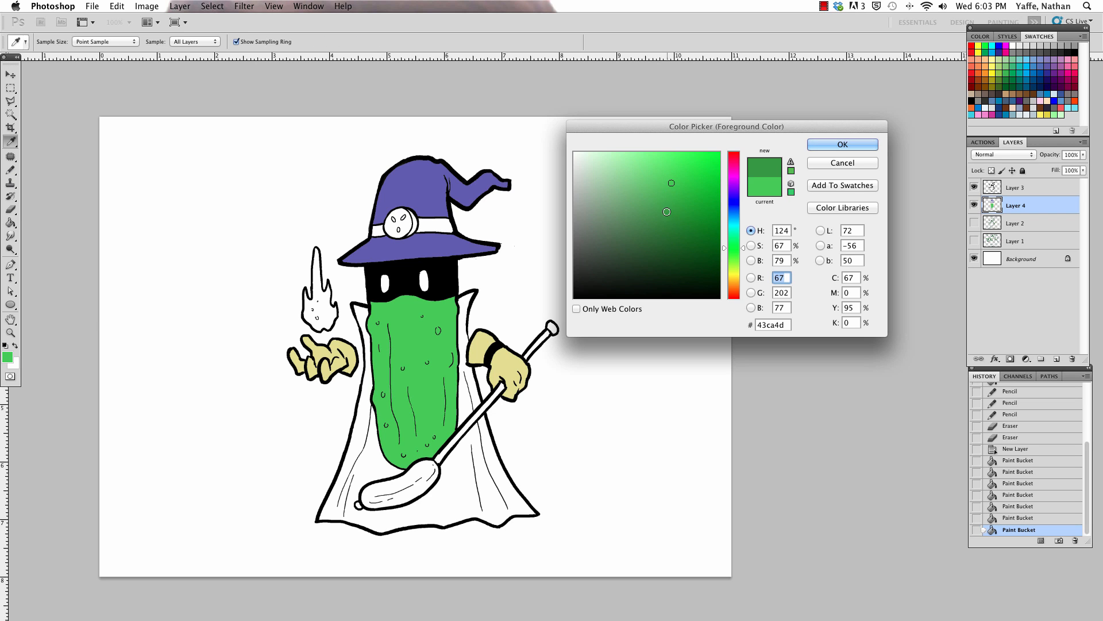
key(Return)
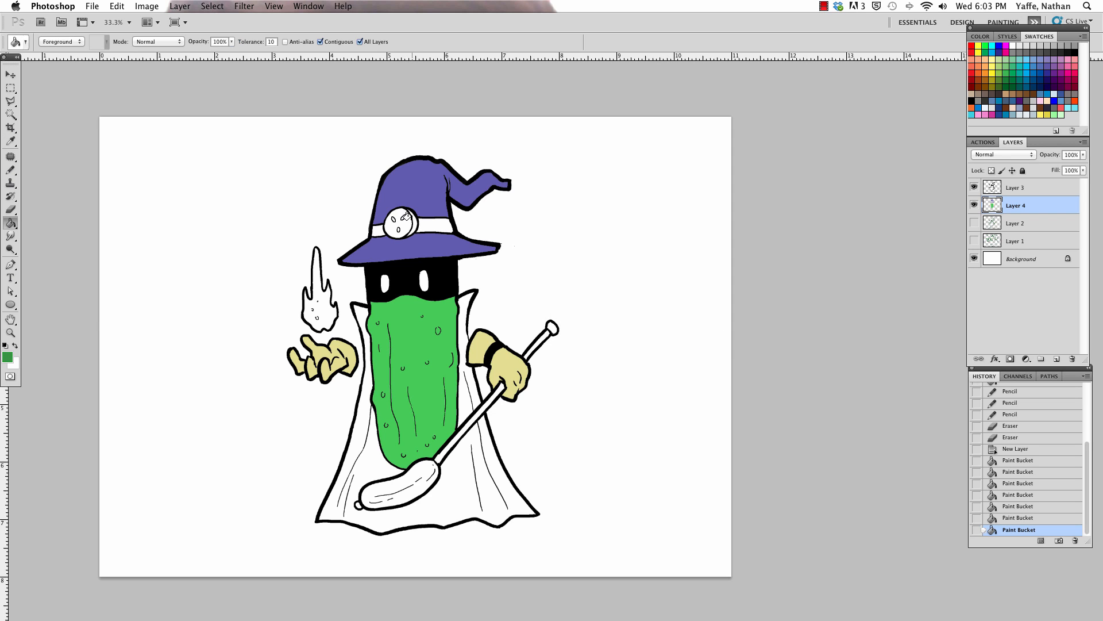
click(406, 216)
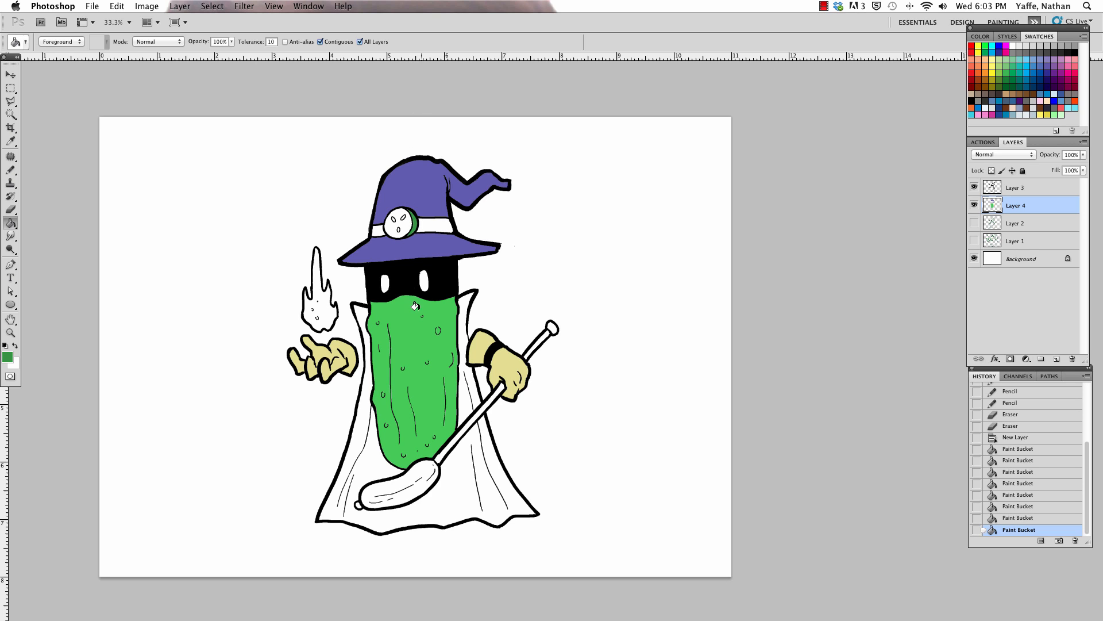
Step: Sample the body's green, lighten it to #88df8e, and fill the face of the hat's pickle slice
alt+click(427, 324)
click(9, 361)
click(631, 170)
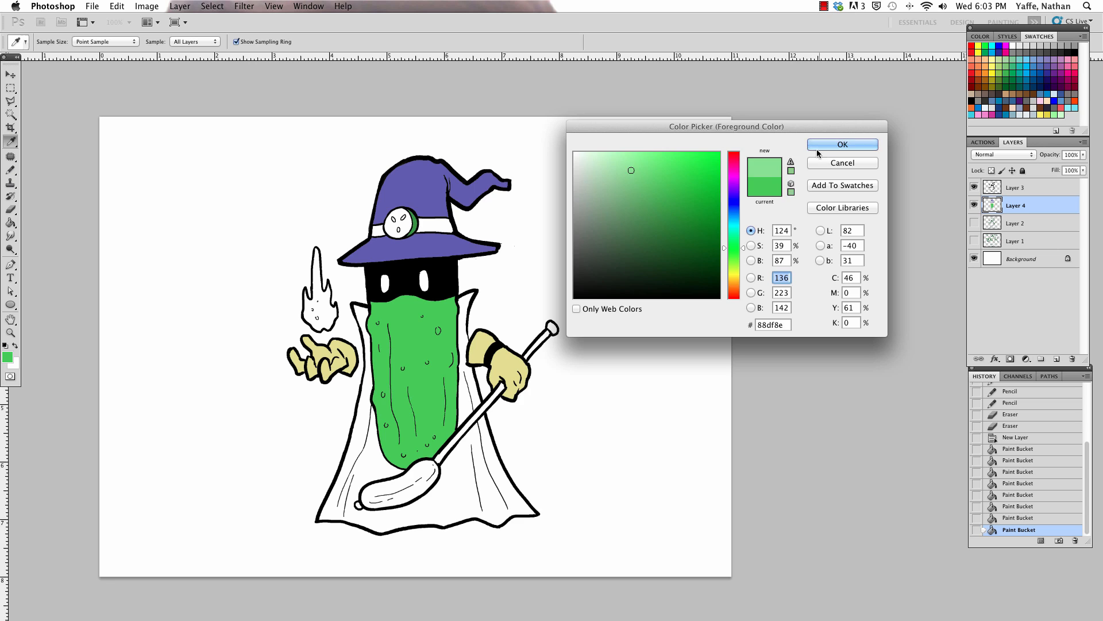
click(818, 149)
click(401, 220)
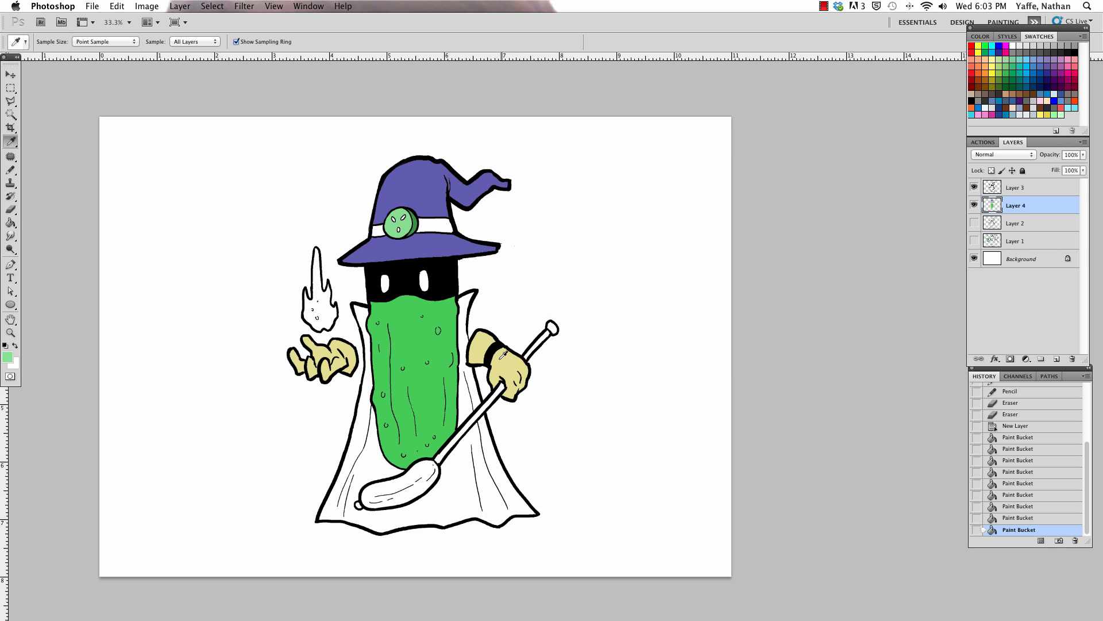
Step: Fill the hat band with the gloves' pale yellow and the flame with the pickle slice's light green
alt+click(502, 352)
click(429, 222)
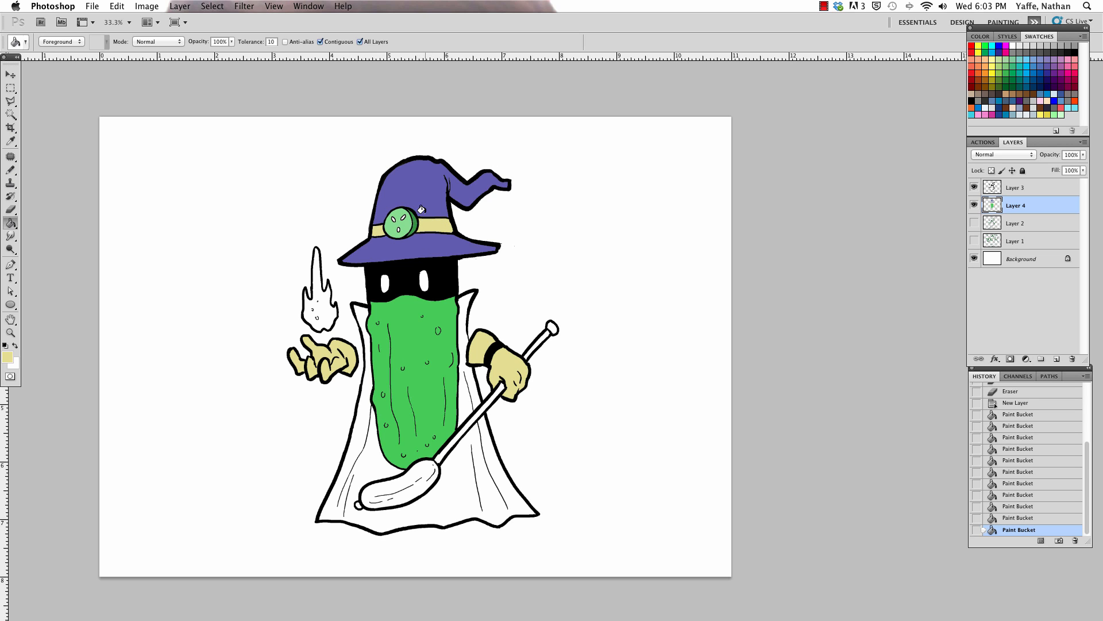
key(alt)
alt+click(406, 222)
click(322, 306)
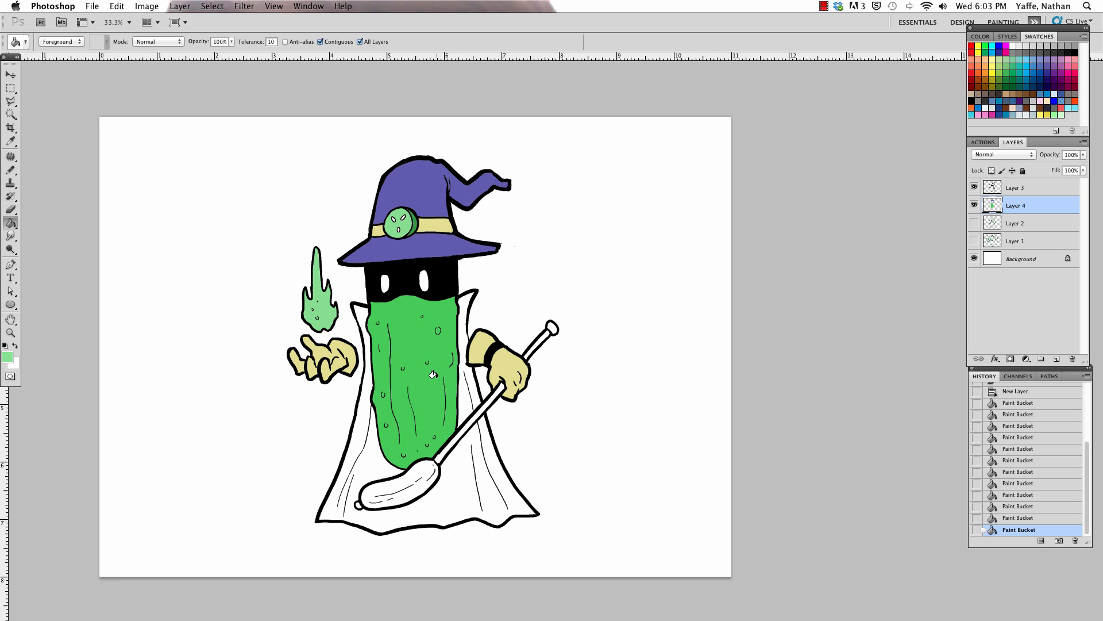
Step: Fill the pickle on the staff with the darker green #40a247 and its end stub with the body's green
key(alt)
alt+click(444, 393)
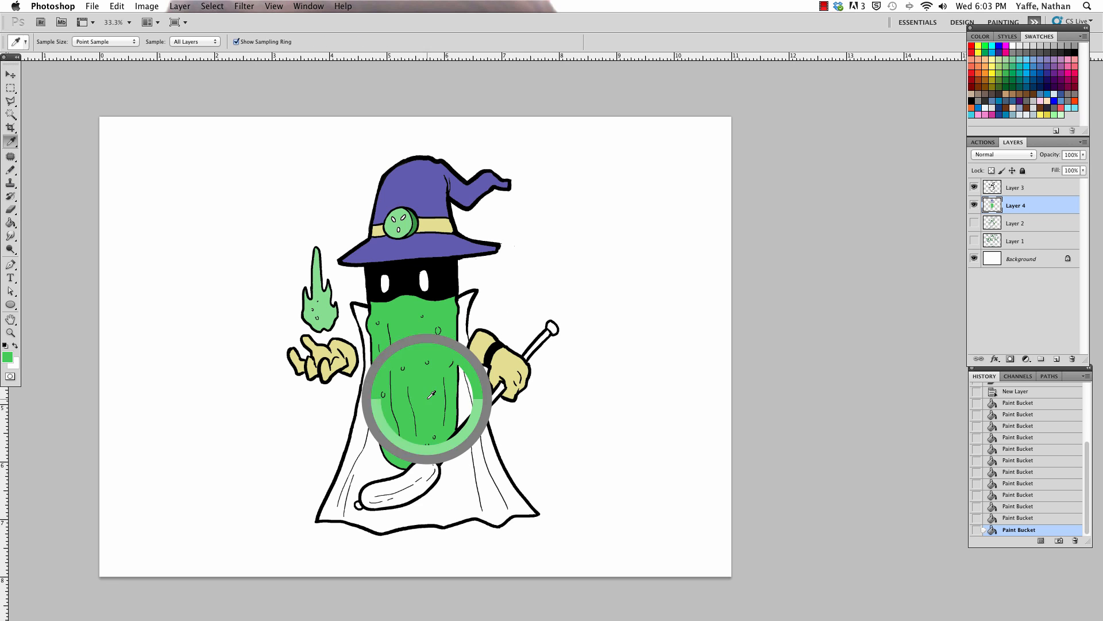
click(8, 358)
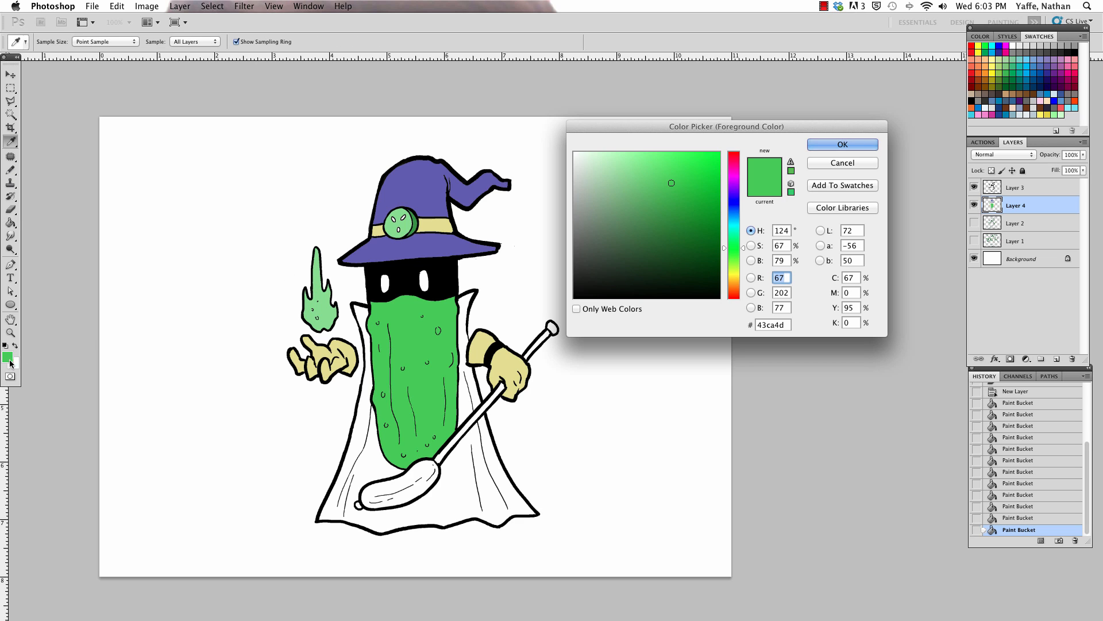
click(661, 205)
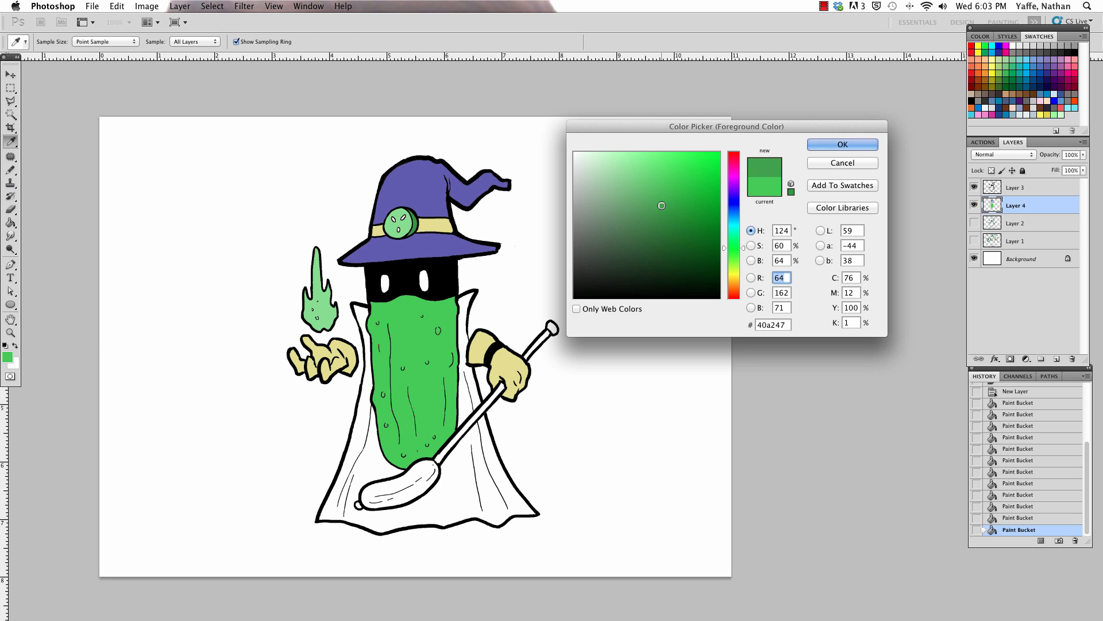
click(840, 144)
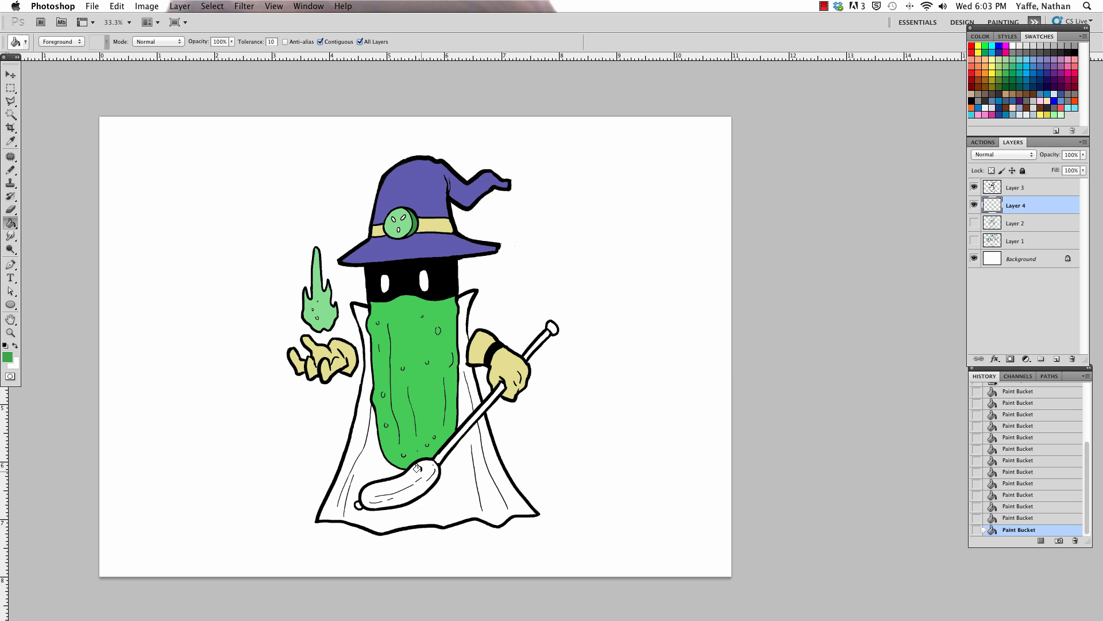
click(414, 472)
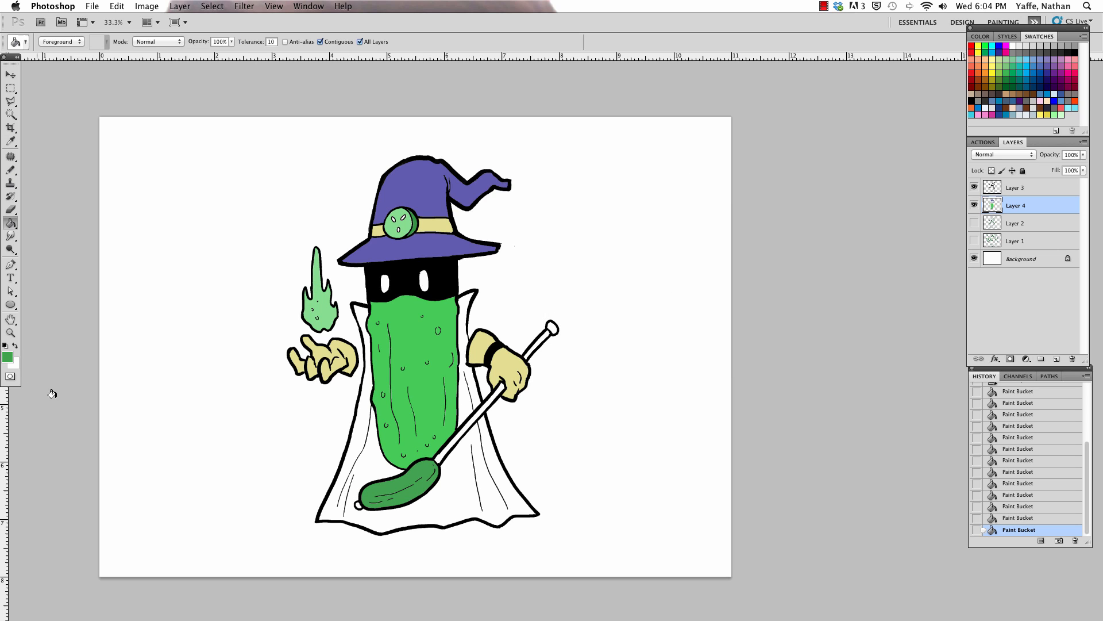
alt+click(422, 343)
click(357, 504)
Step: Darken the foreground green and fill both sections of the staff's shaft with it
click(10, 355)
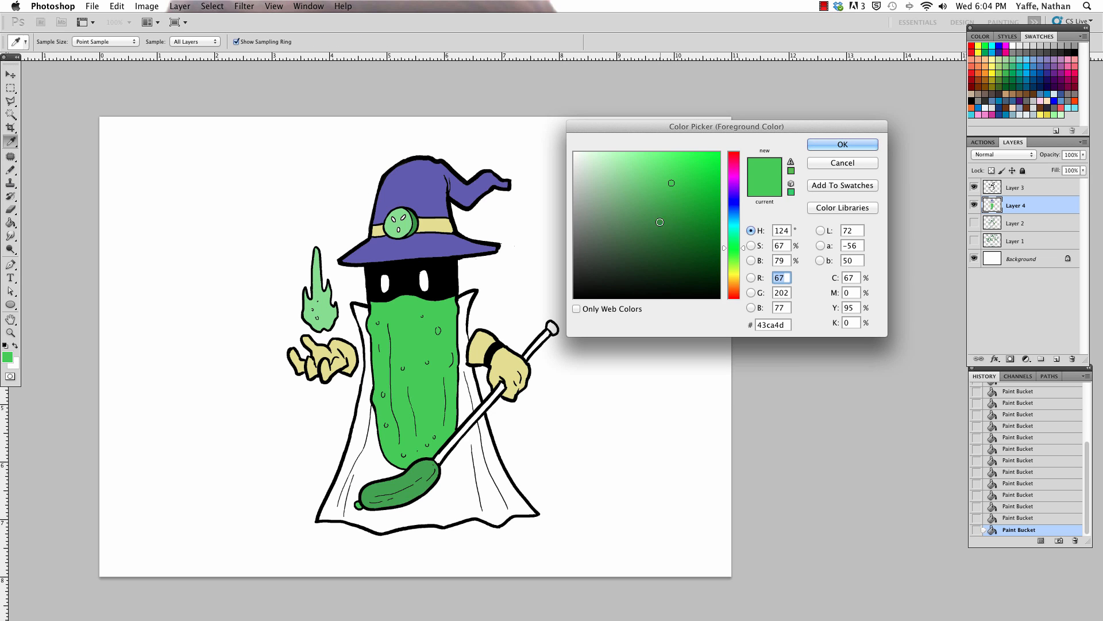
click(652, 231)
click(819, 144)
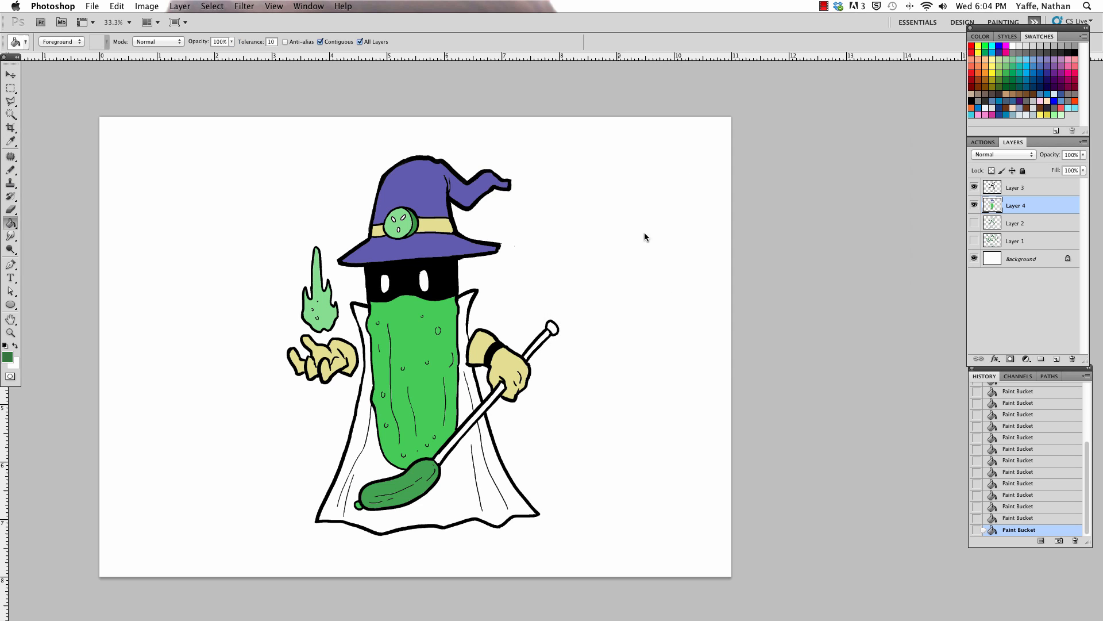
click(469, 412)
click(533, 339)
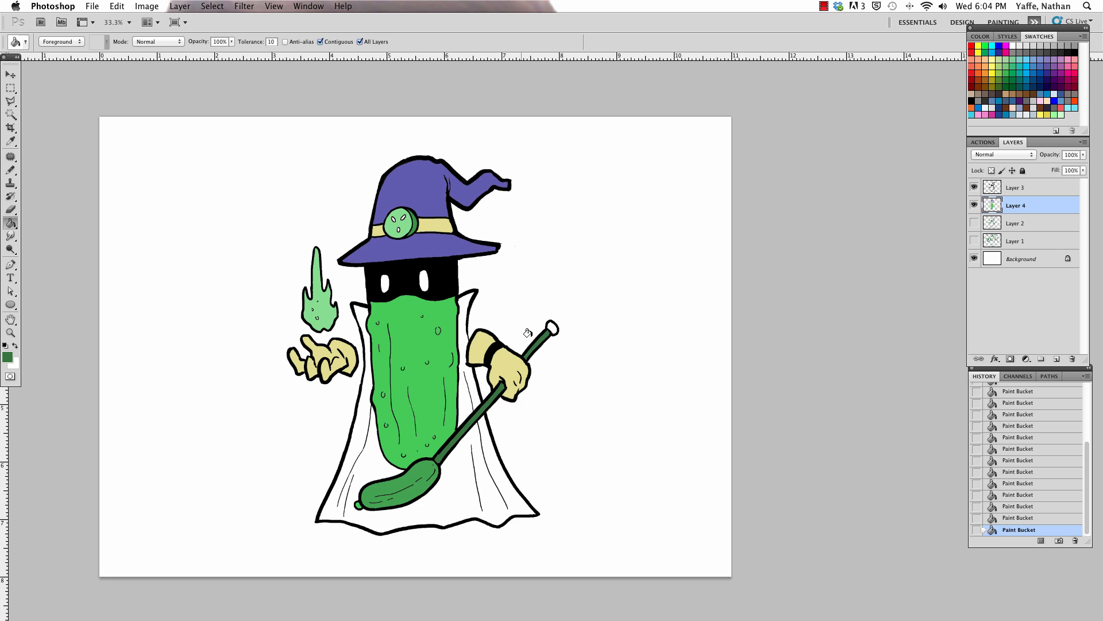
Step: Sample the green of the pickle on the staff and fill the knob at the staff's upper end
key(i)
click(424, 461)
key(g)
click(552, 327)
Step: Sample the hat's purple and fill the whole cape, including the section between the body and the staff hand
key(i)
click(432, 197)
key(g)
click(475, 457)
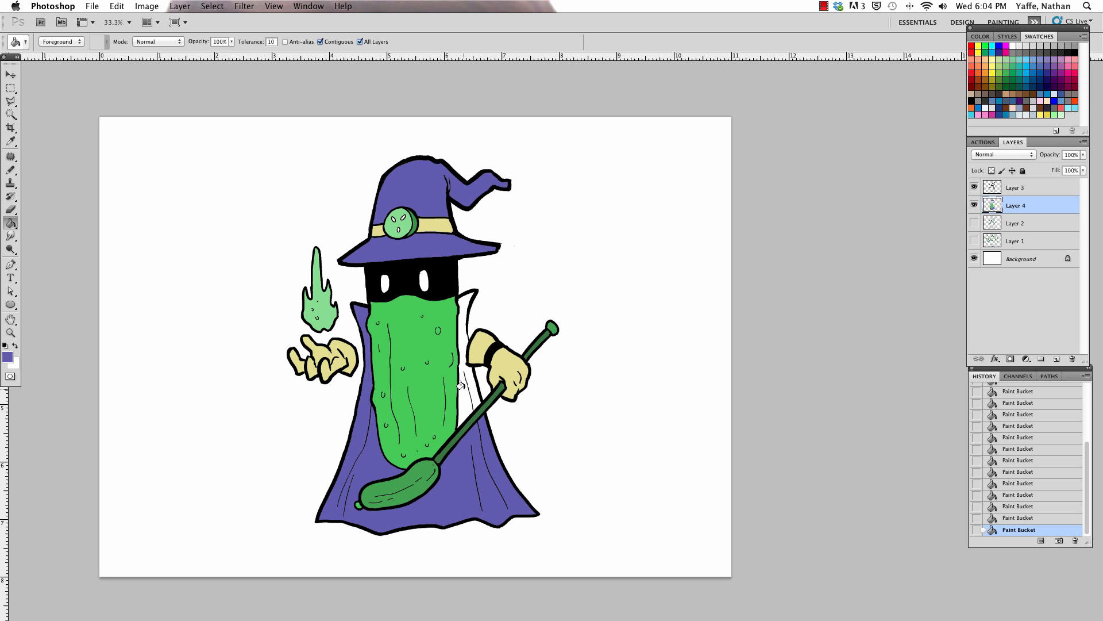
click(463, 382)
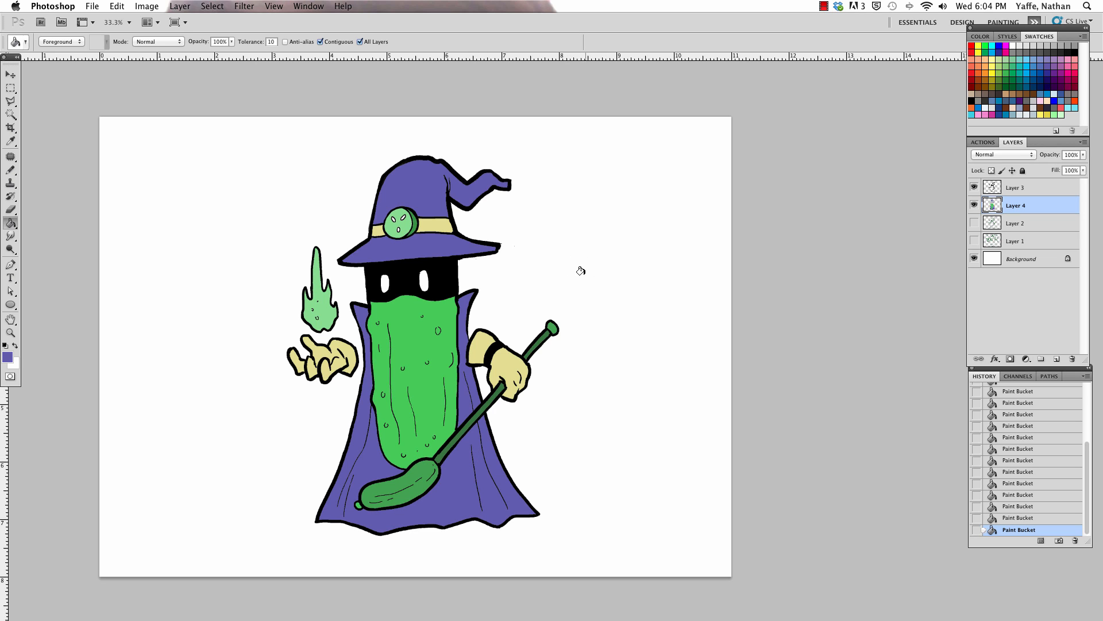
Step: Add a new layer directly above Layer 4 and set the foreground to a darker shade of the body's green
key(z)
drag(492, 300, 502, 296)
key(i)
click(413, 341)
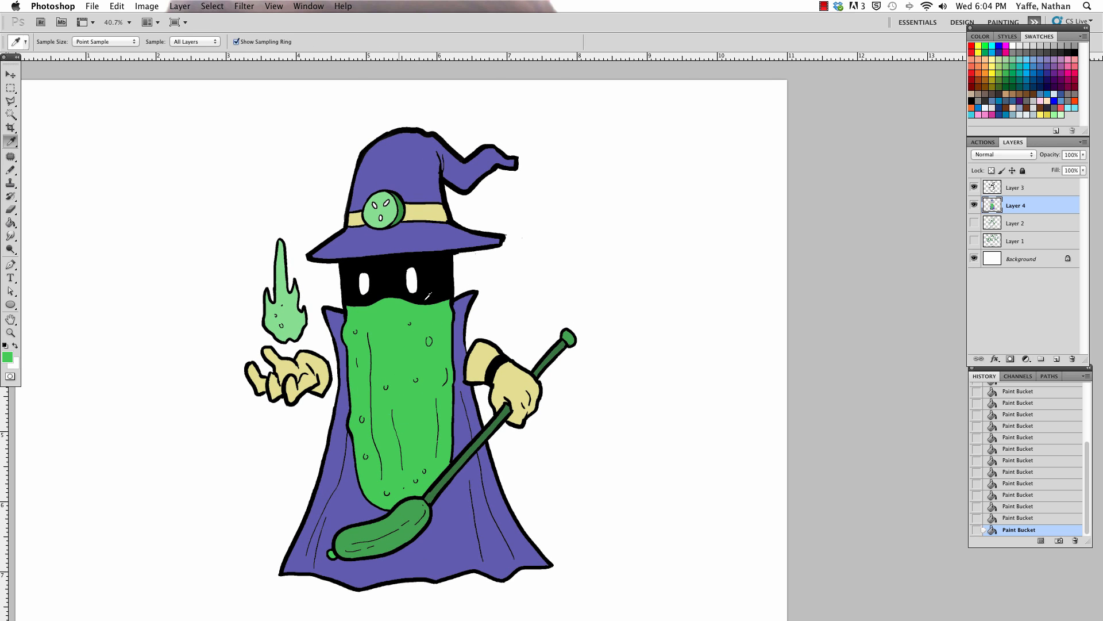
key(g)
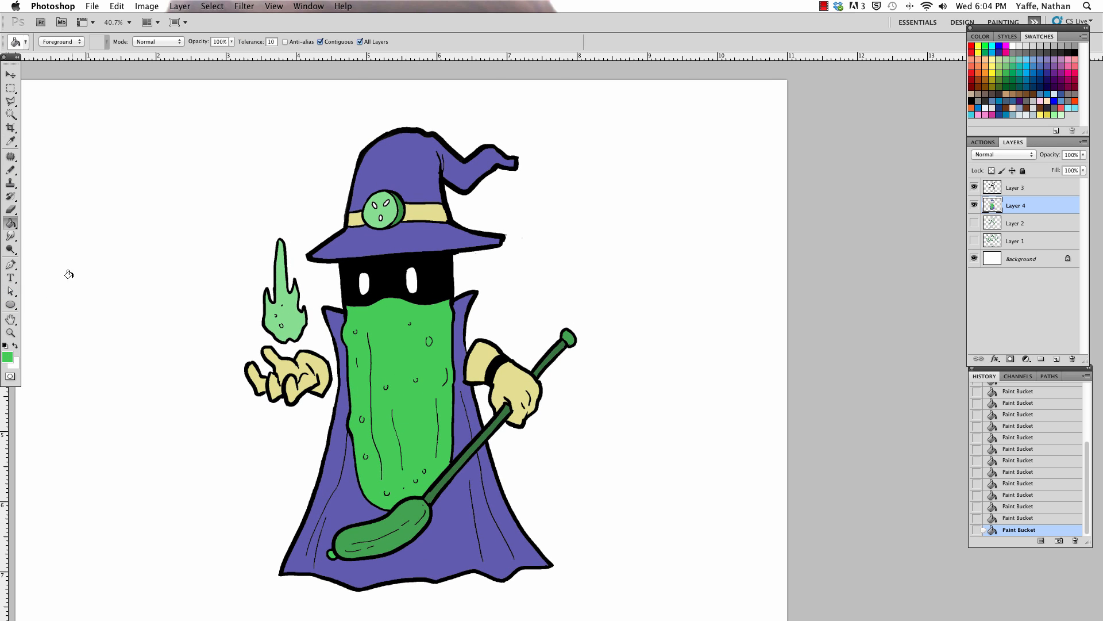
click(1056, 360)
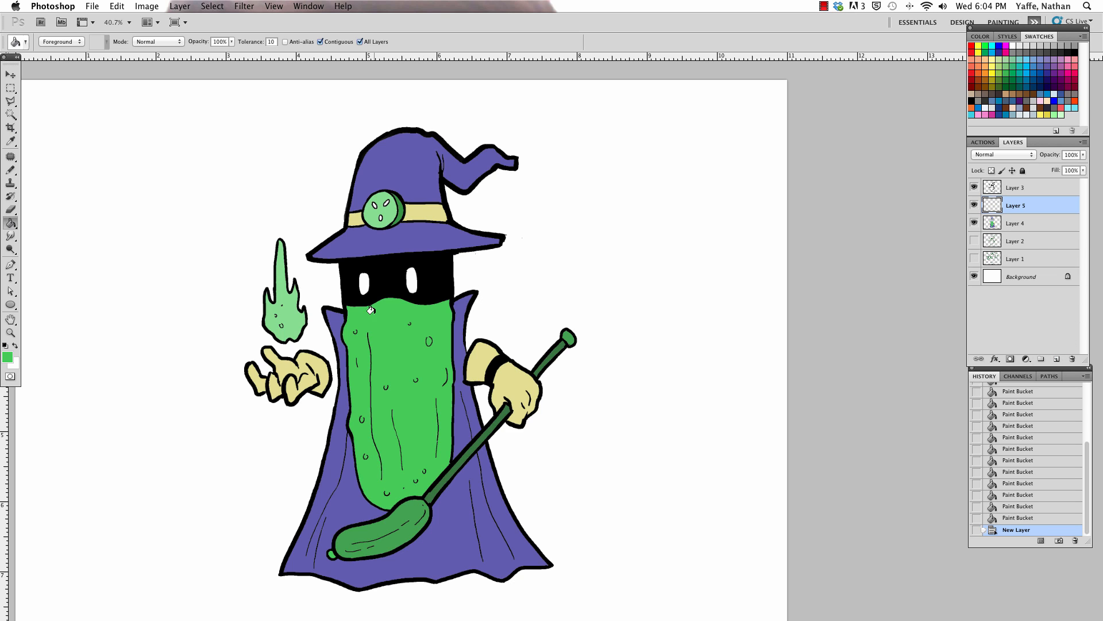
key(i)
key(g)
click(7, 357)
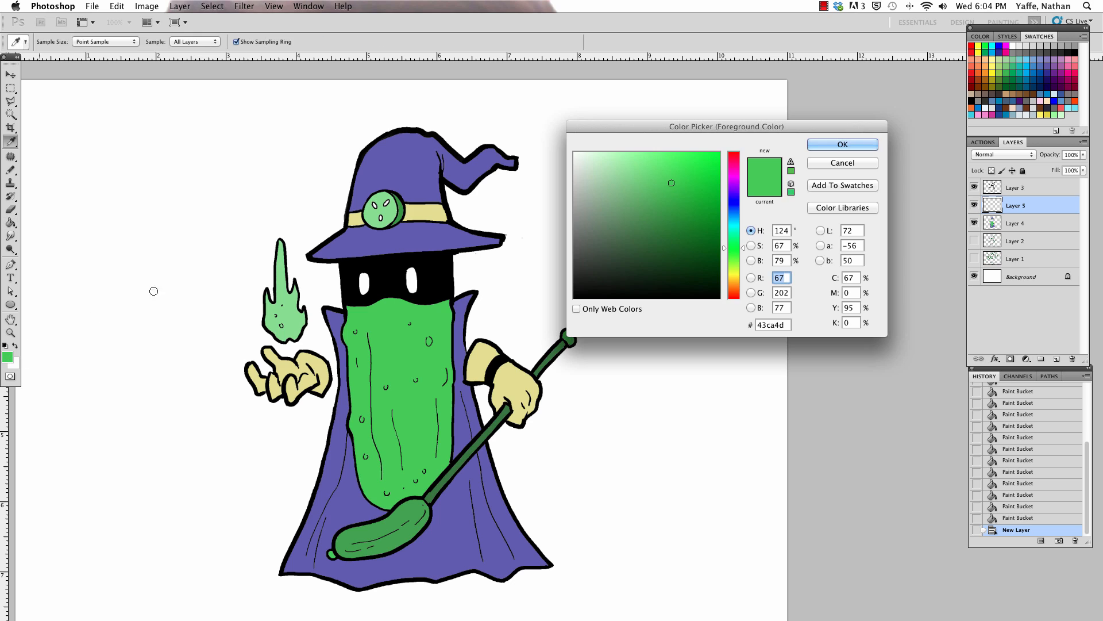
click(666, 204)
click(841, 143)
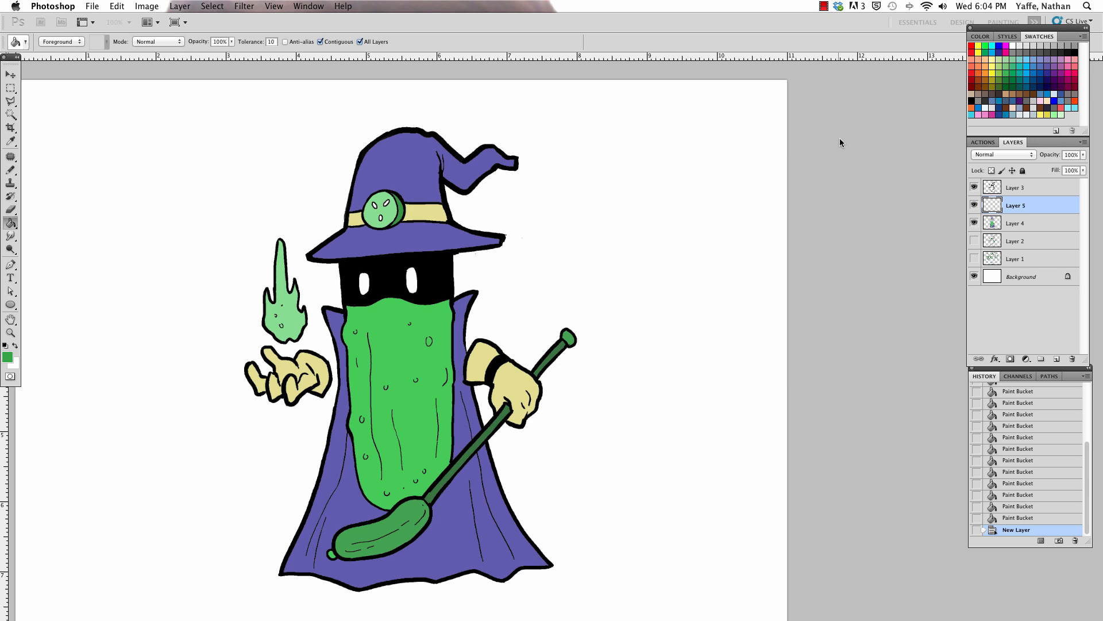
Step: Draw a shadow edge down the body's right side with a 15 px Pencil and fill the strip beside it with the darker green
key(b)
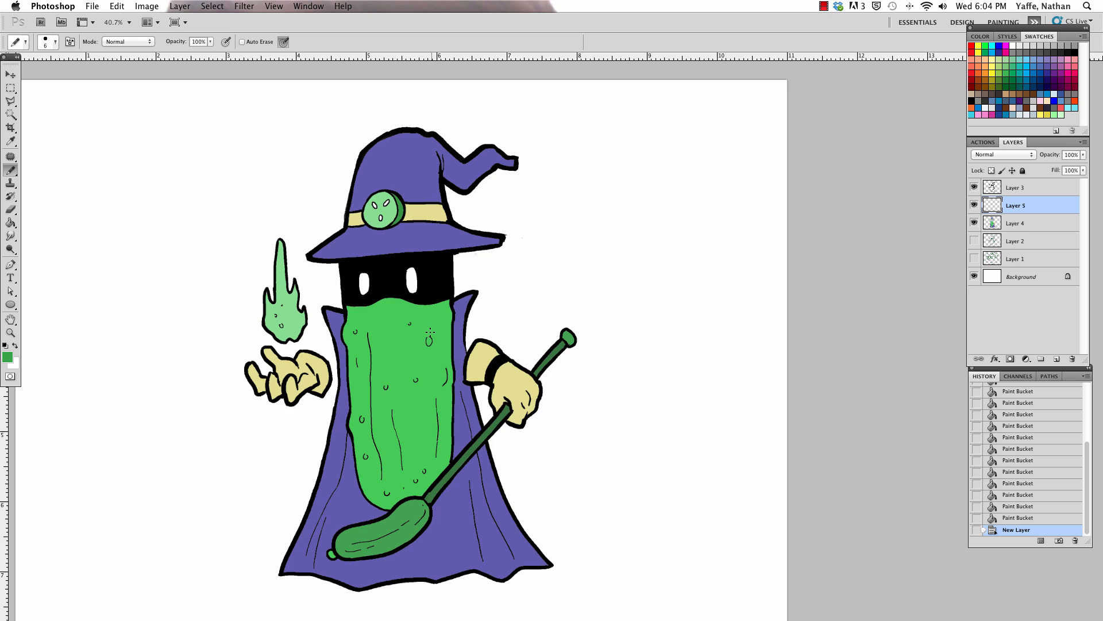
key(bracketleft)
drag(433, 326, 425, 479)
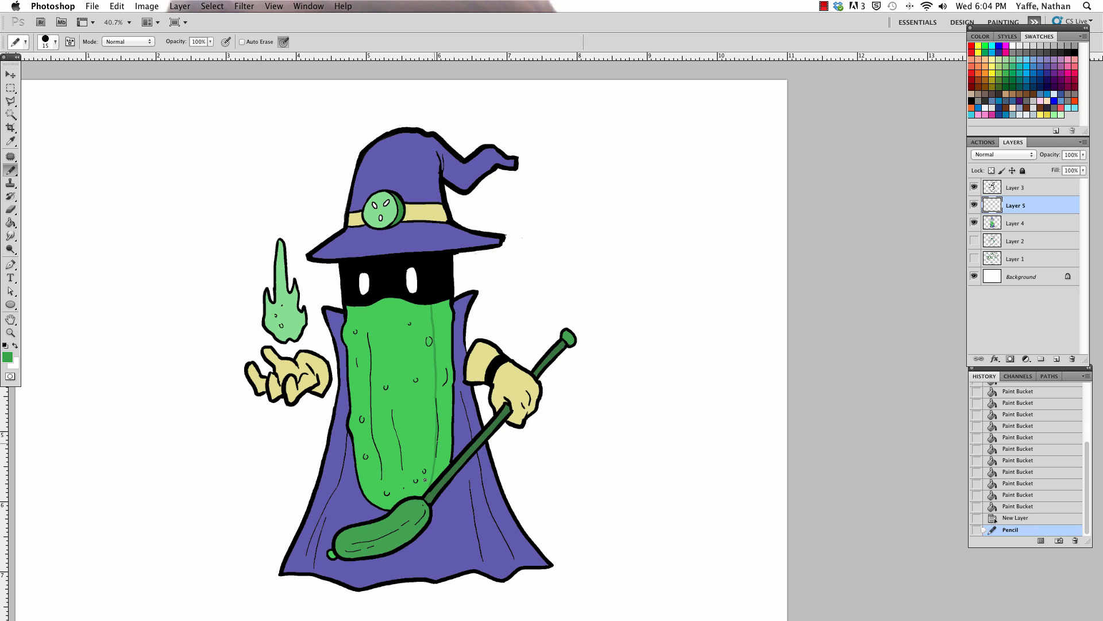
key(g)
click(439, 330)
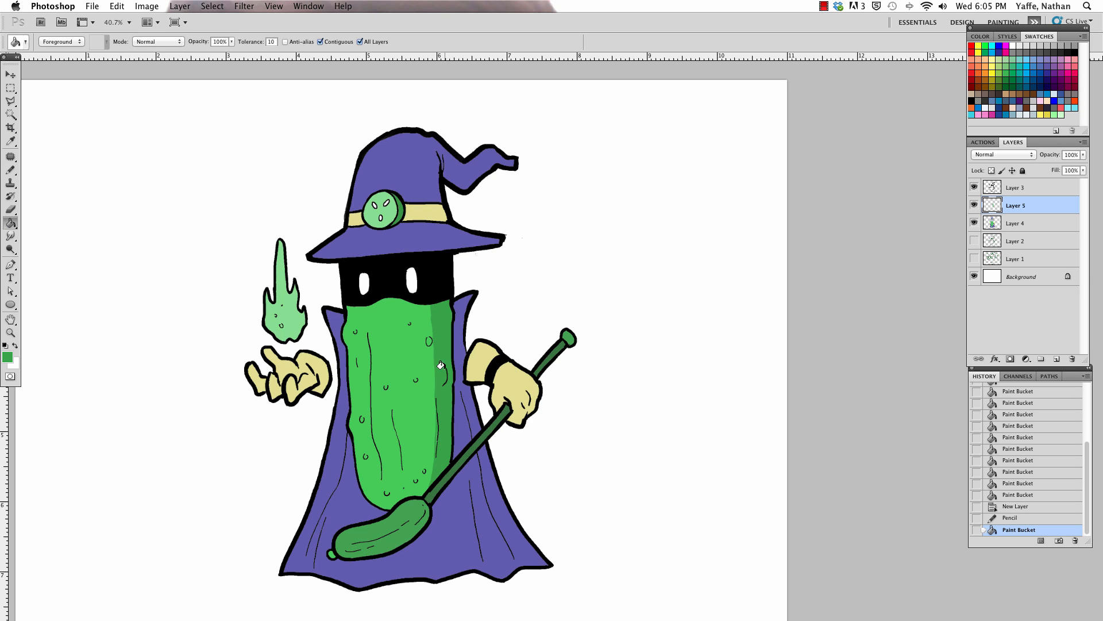
Step: Darken the staff pickle's green to #317a36, pencil a shadow edge along the pickle's length, and fill its lower side
key(b)
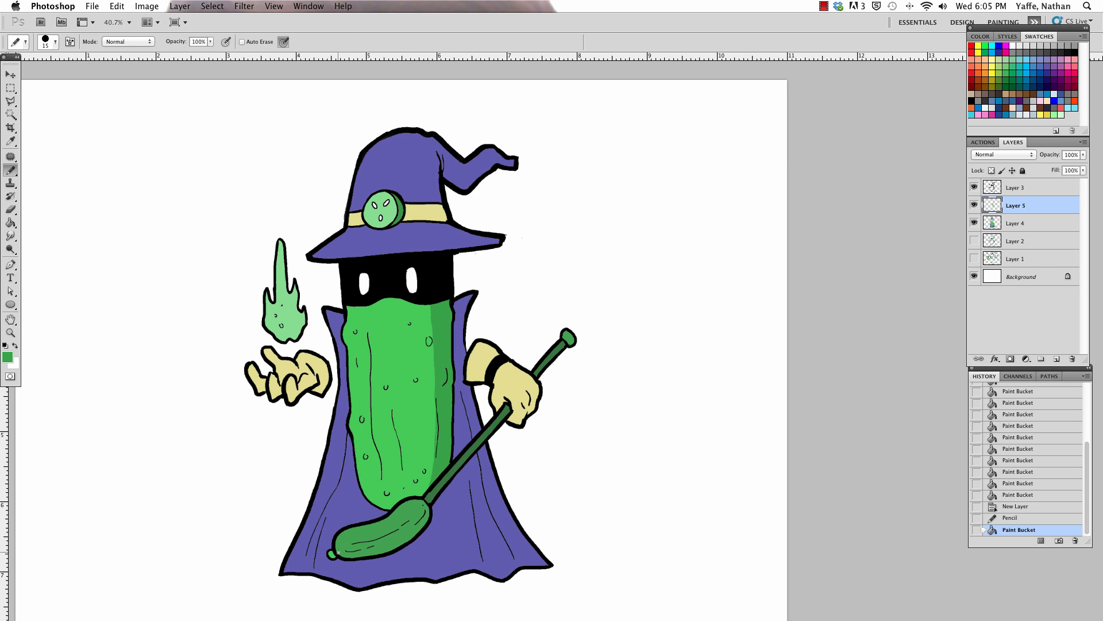
alt+click(353, 535)
click(8, 357)
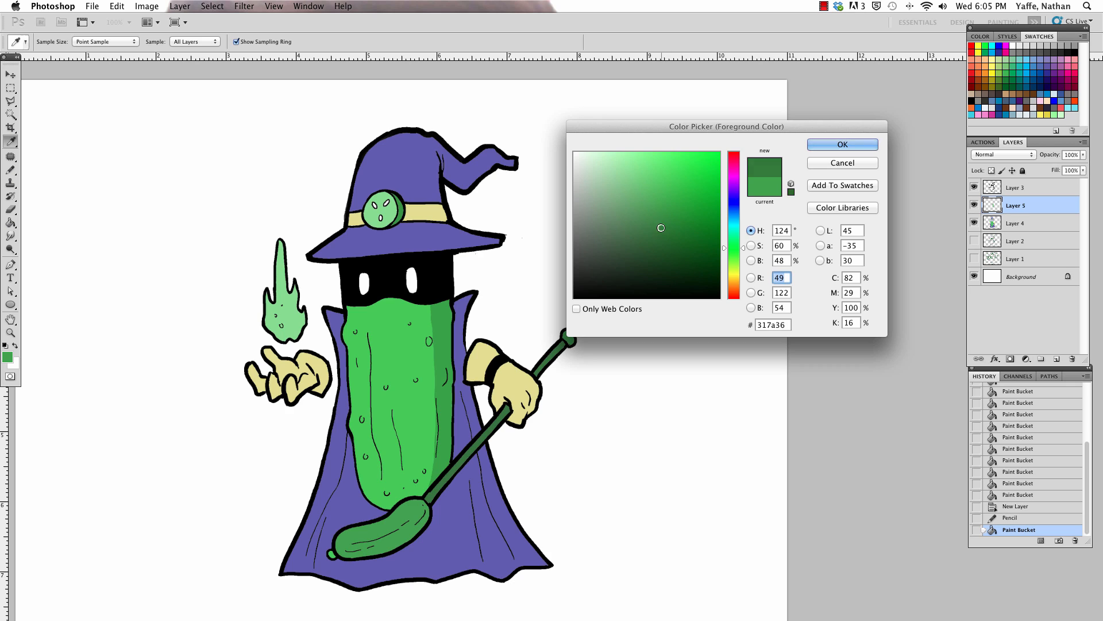
click(842, 144)
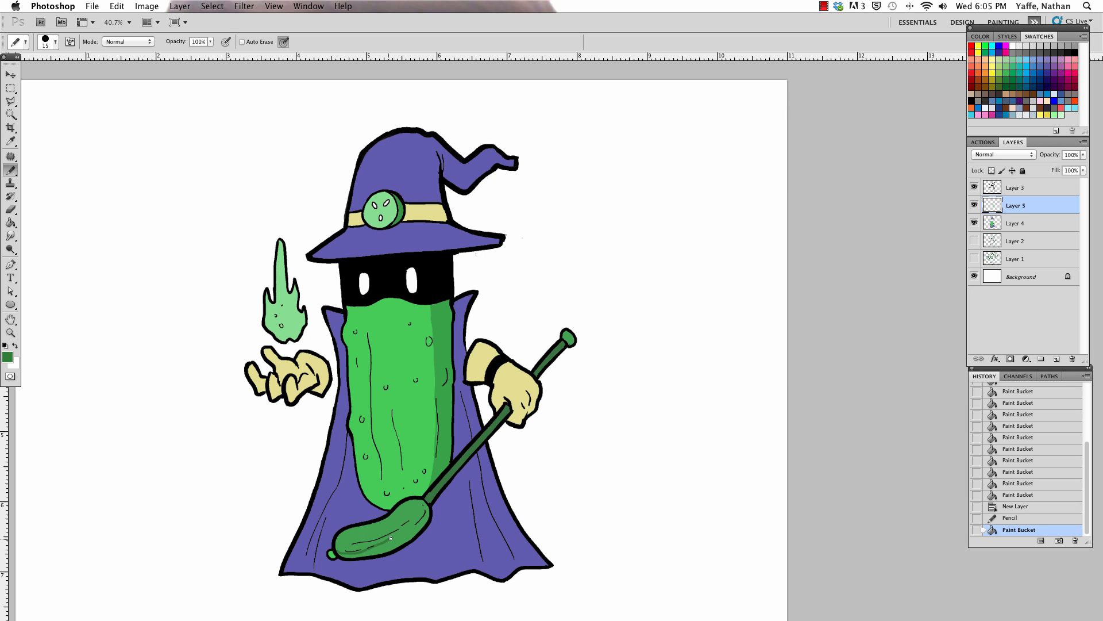
key(super+z)
mouse_move(390, 538)
mouse_down()
mouse_move(335, 550)
mouse_move(385, 539)
mouse_move(426, 499)
mouse_up()
key(g)
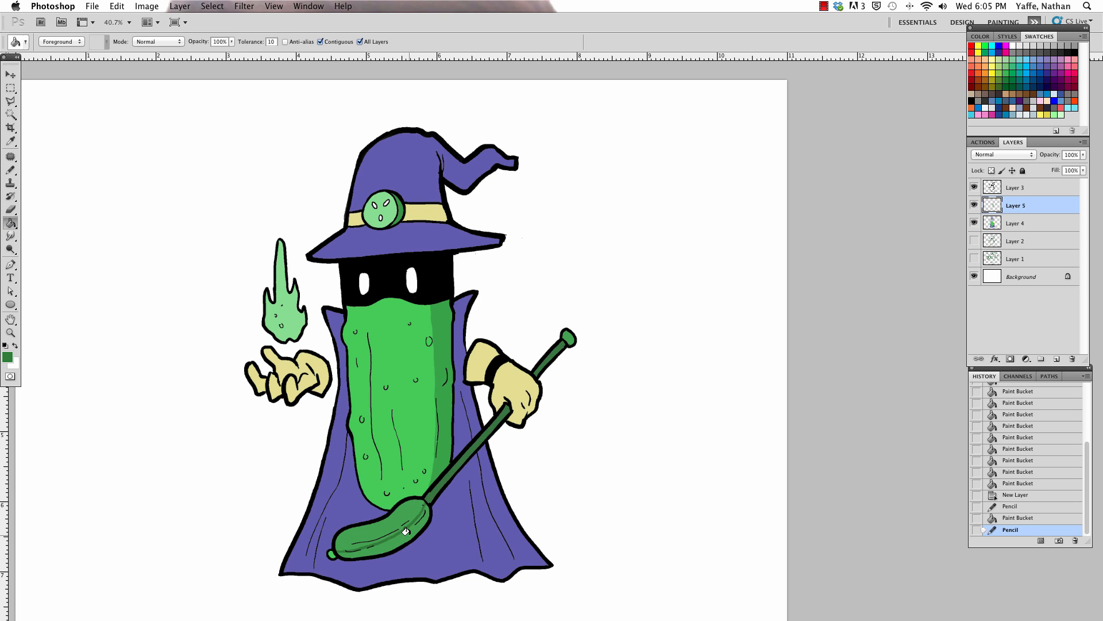
click(401, 529)
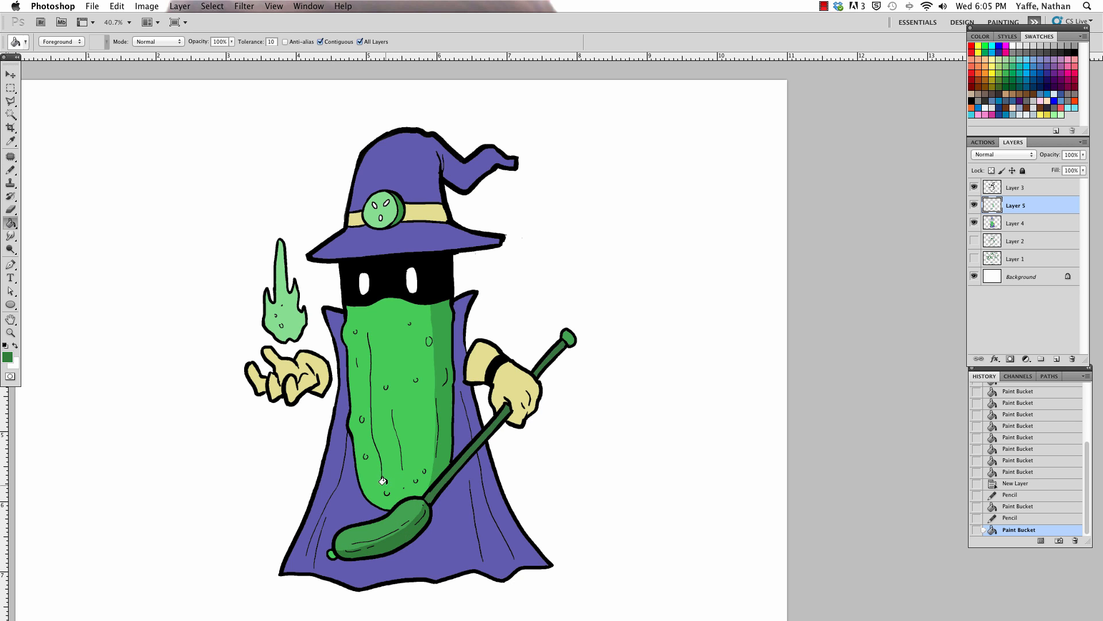
Step: Sample the body's shadow green and pencil shading onto the end stub of the staff pickle
key(i)
click(447, 401)
key(b)
click(337, 546)
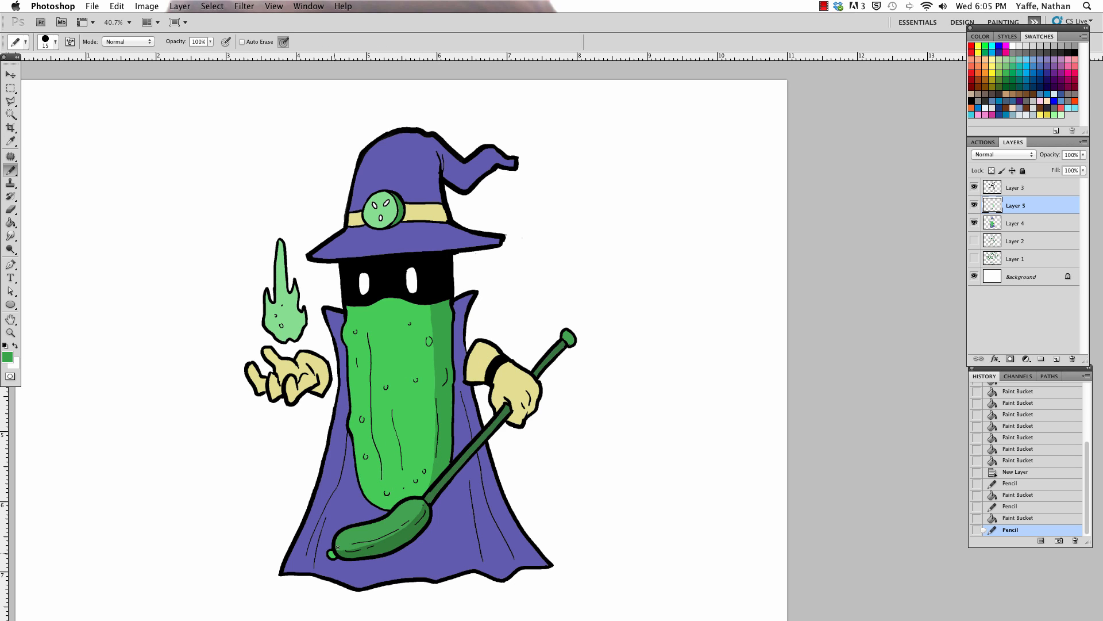
click(333, 555)
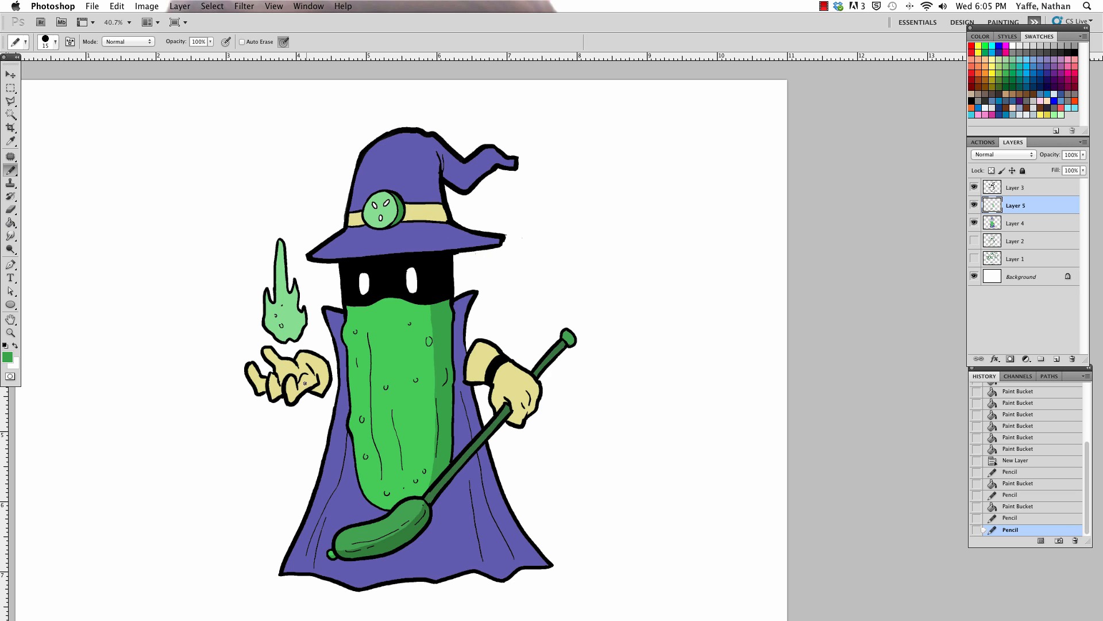
Step: Darken the gloves' yellow to #c0bd75 and pencil shadows along the fingers and palm of the open hand beneath the flame
alt+click(317, 363)
click(8, 357)
click(631, 188)
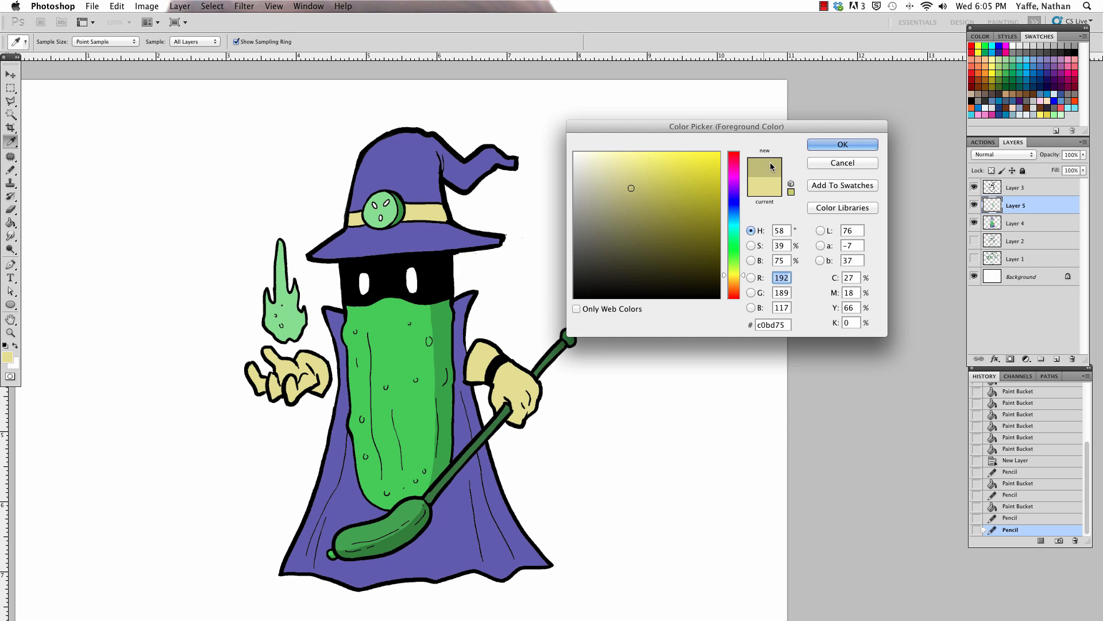
click(829, 147)
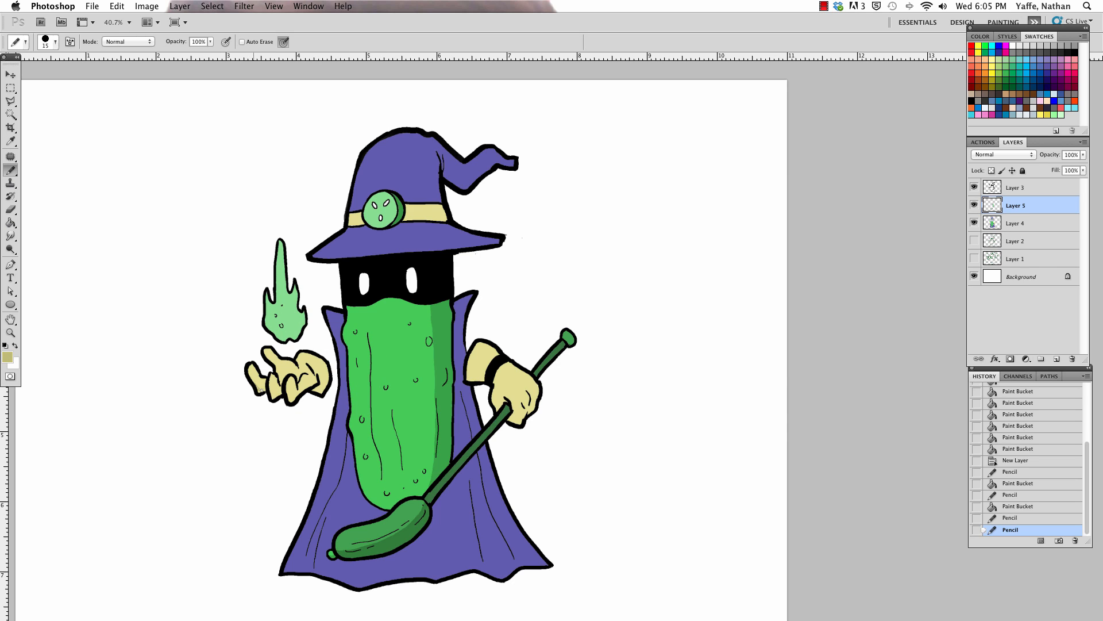
drag(257, 389, 320, 382)
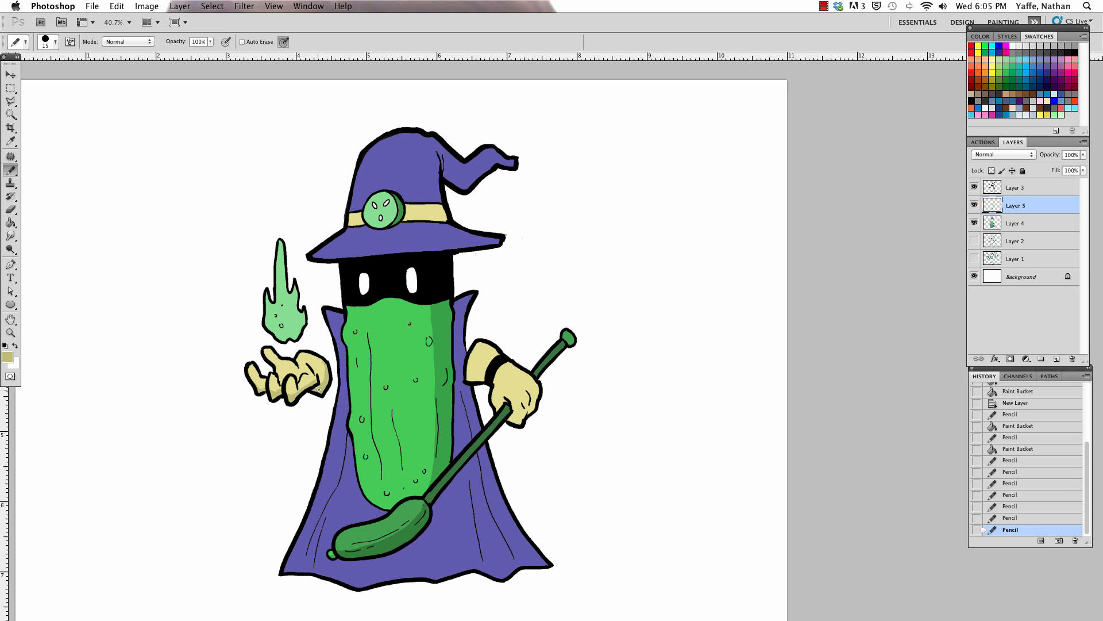
drag(328, 373, 329, 368)
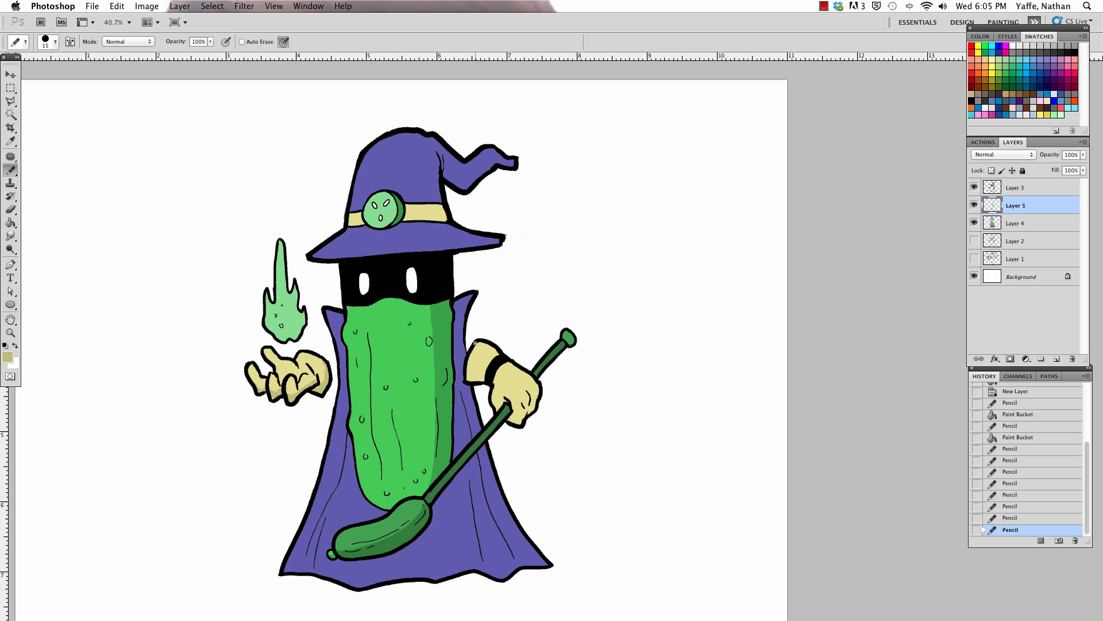
Step: Pencil shadow edges on the staff-holding glove and its cuff, and fill their shaded sides with the darker yellow
drag(488, 350, 494, 357)
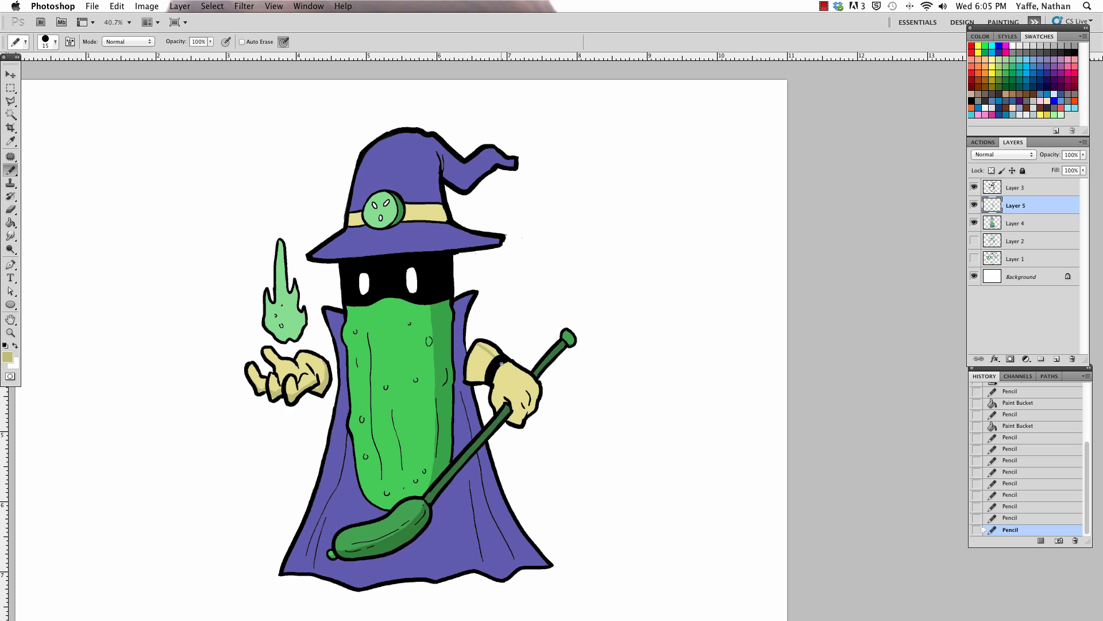
drag(512, 410, 513, 412)
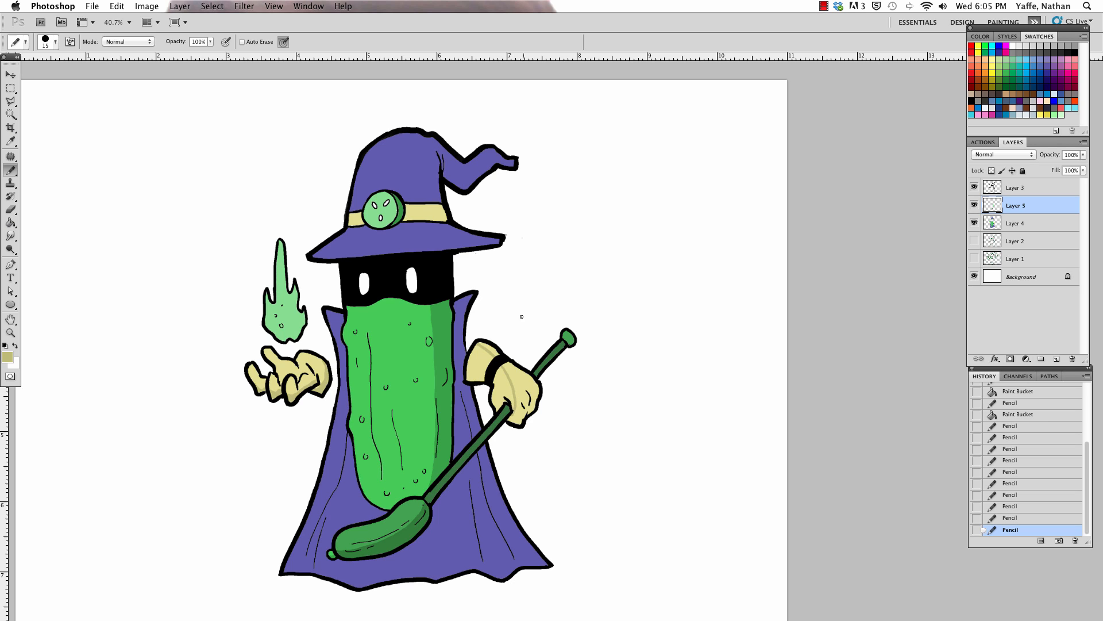
key(g)
click(517, 379)
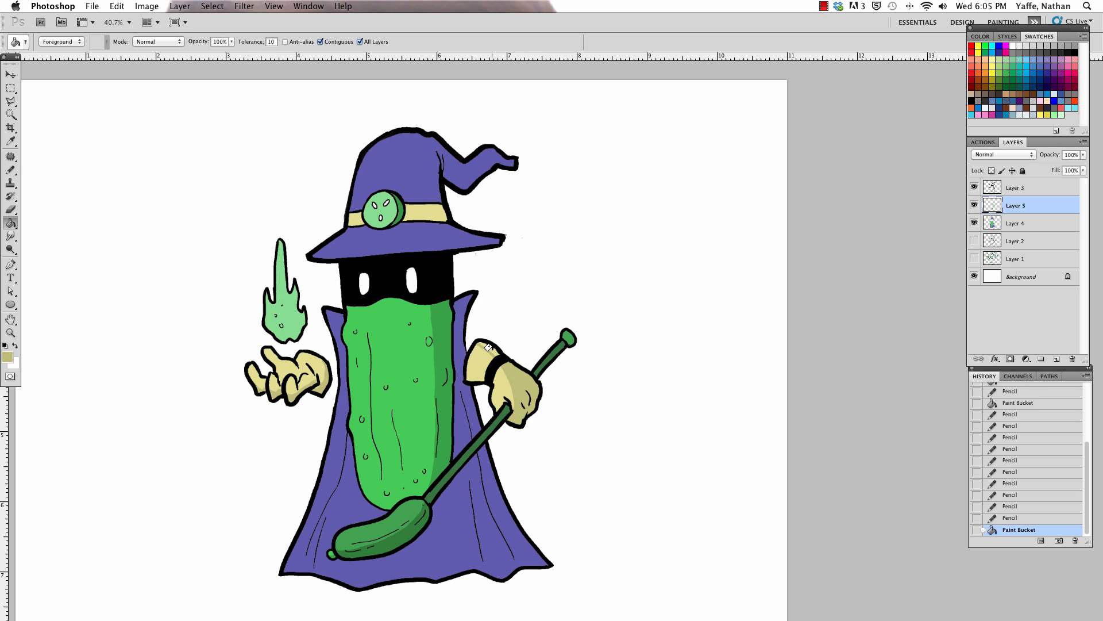
click(488, 347)
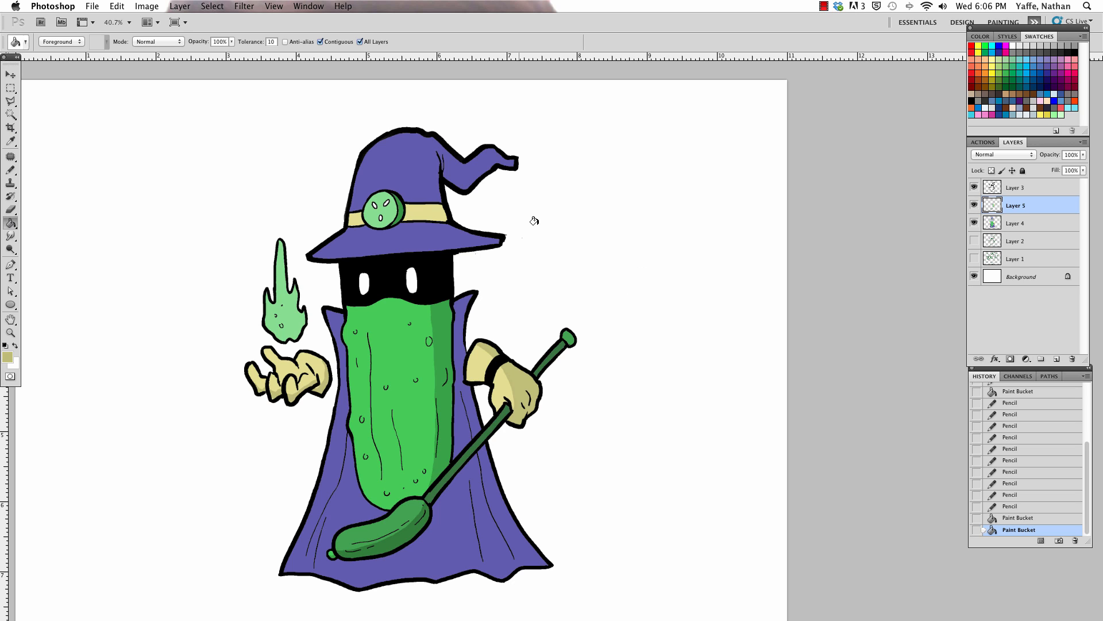
Step: Darken the hat's purple to #4a4786, pencil shadow edges across the brim and crown, and fill the hat's right side
alt+click(413, 183)
click(6, 357)
click(641, 221)
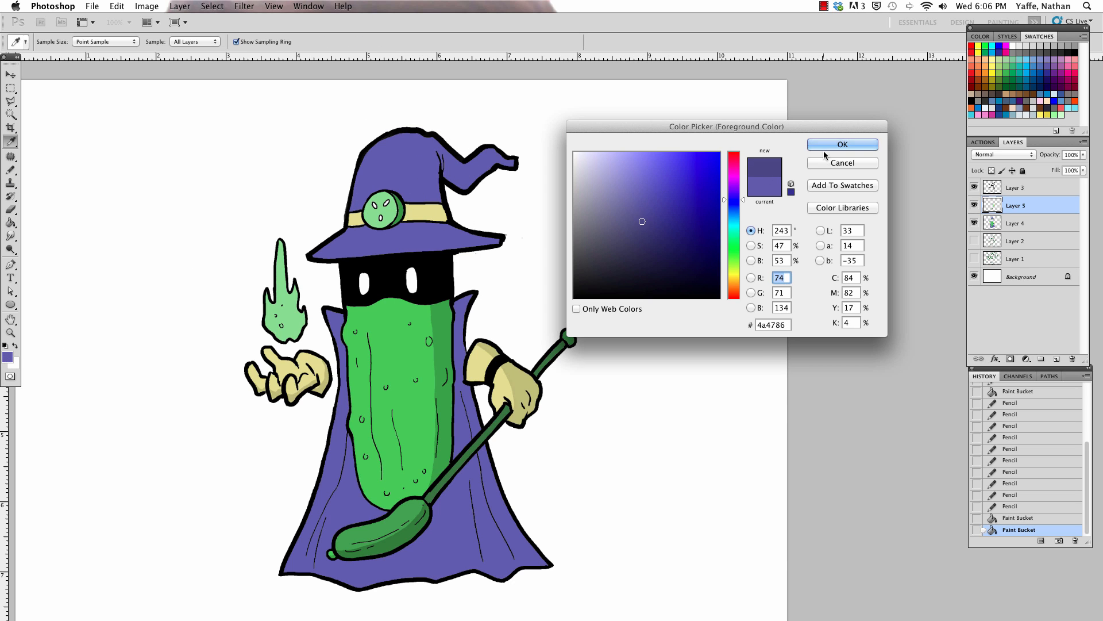
click(825, 147)
key(b)
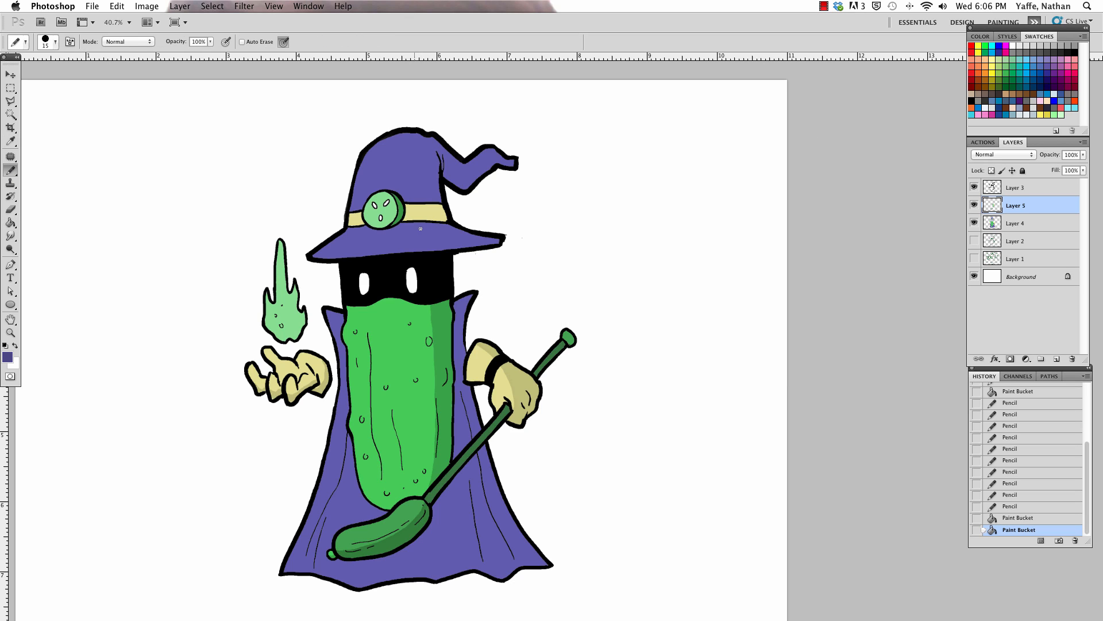
drag(414, 221, 435, 248)
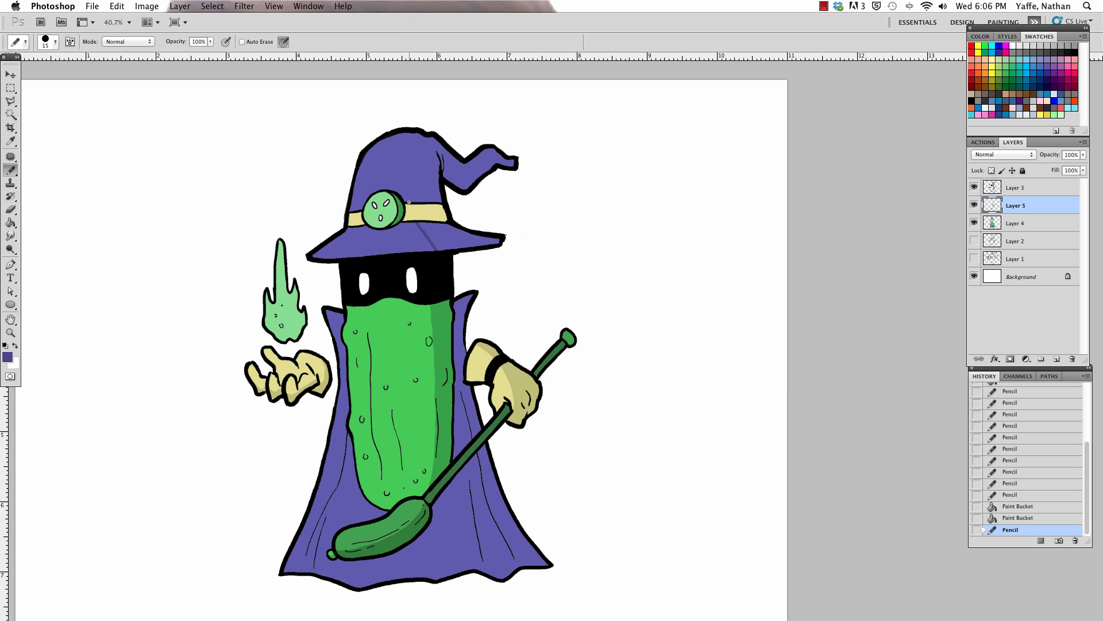
drag(410, 187, 413, 134)
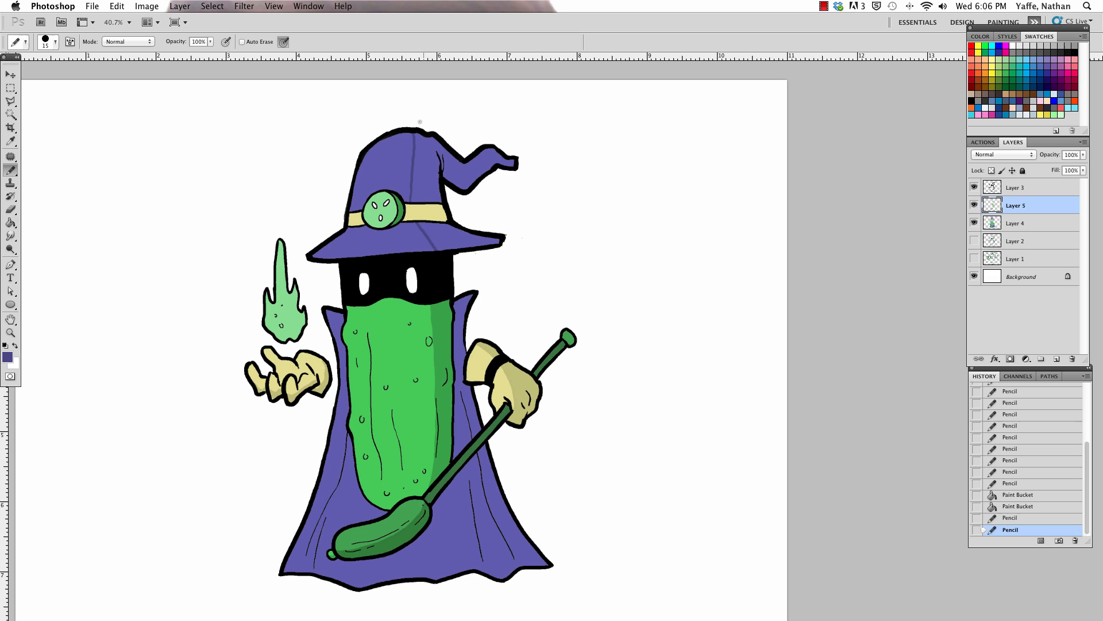
key(g)
click(437, 148)
click(446, 233)
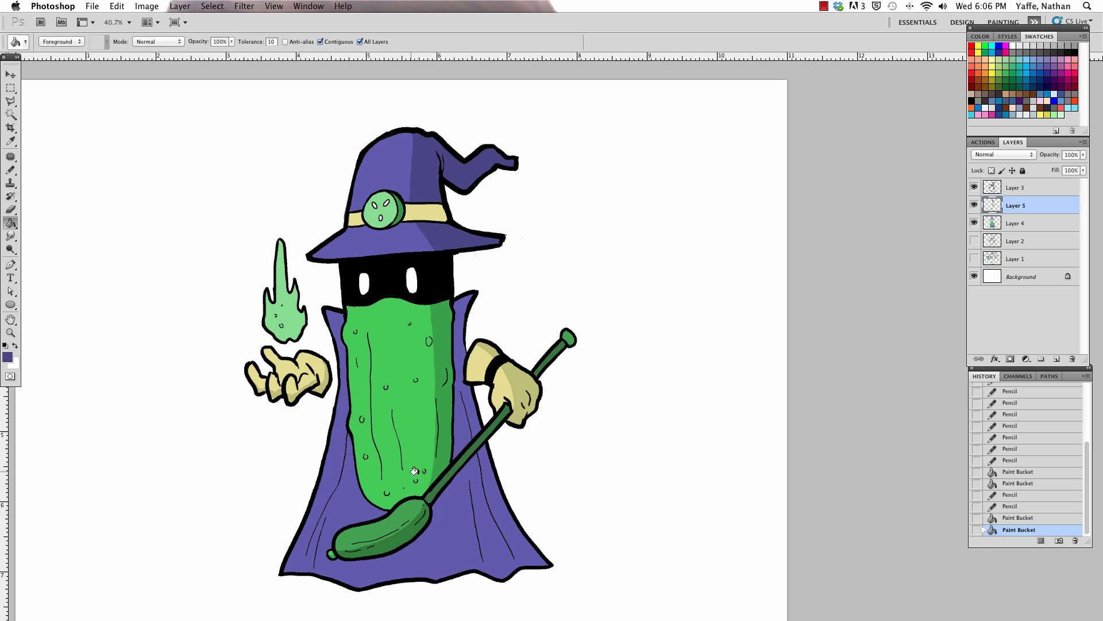
Step: Pencil a shadow edge down the cape below the staff pickle and fill the cape's right side with the dark purple
key(v)
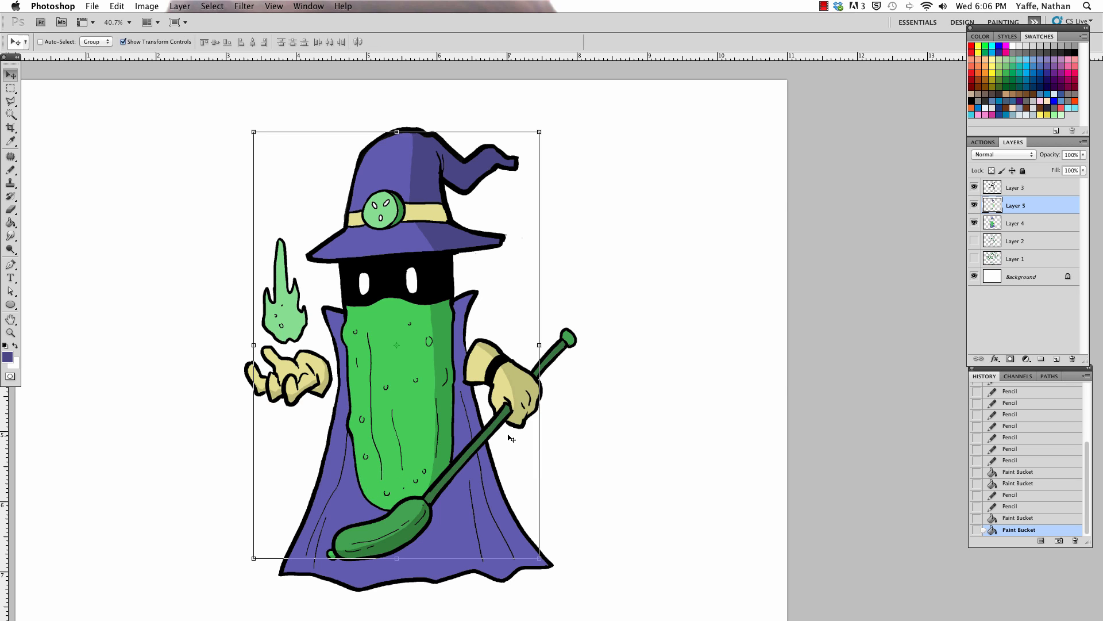
key(b)
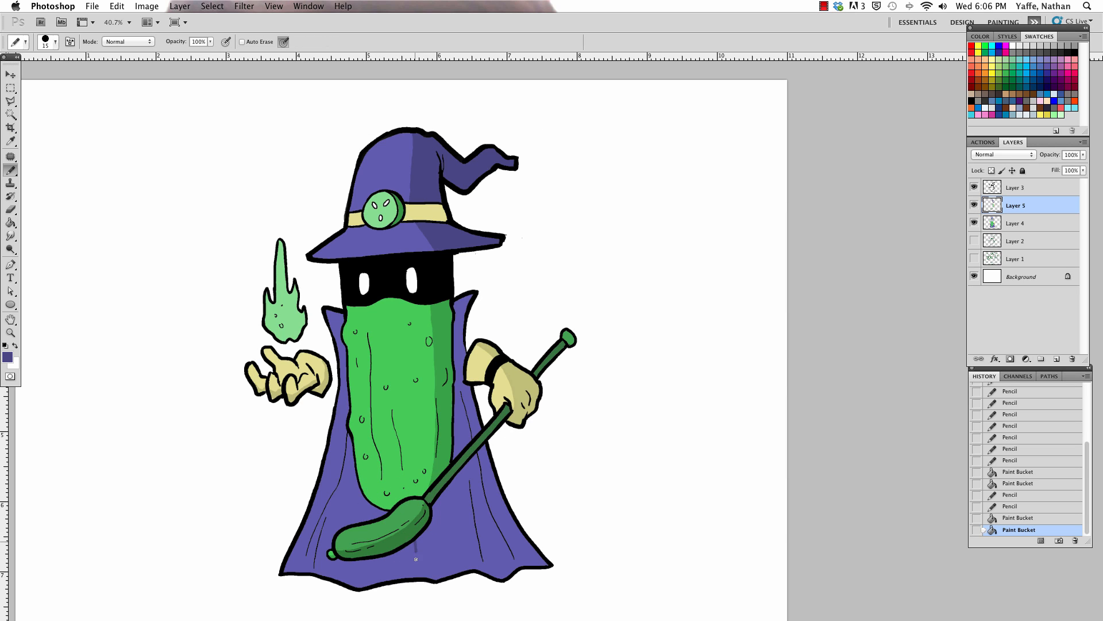
key(g)
click(460, 513)
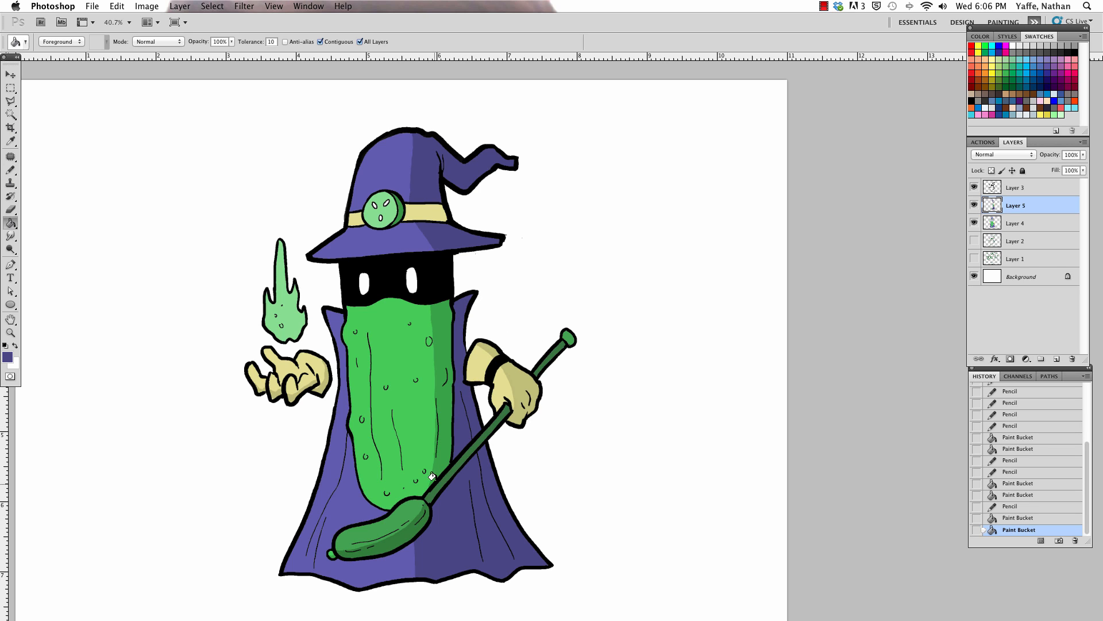
Step: Pencil a slanted shadow edge at the cape's hem below the staff pickle and fill the enclosed area with the dark purple
key(b)
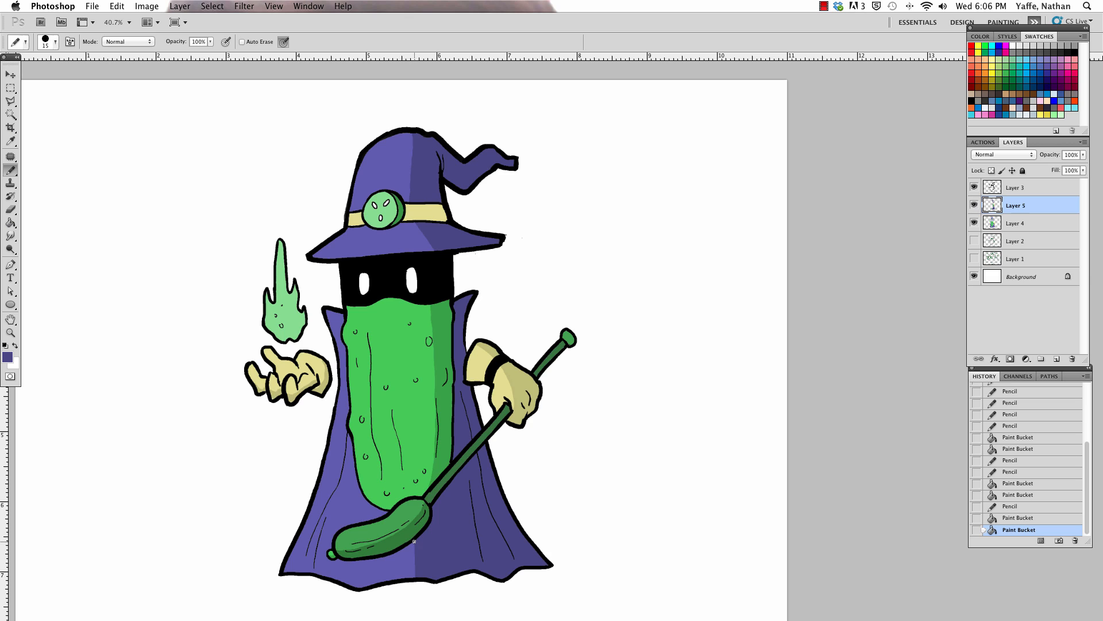
drag(396, 580, 408, 566)
key(g)
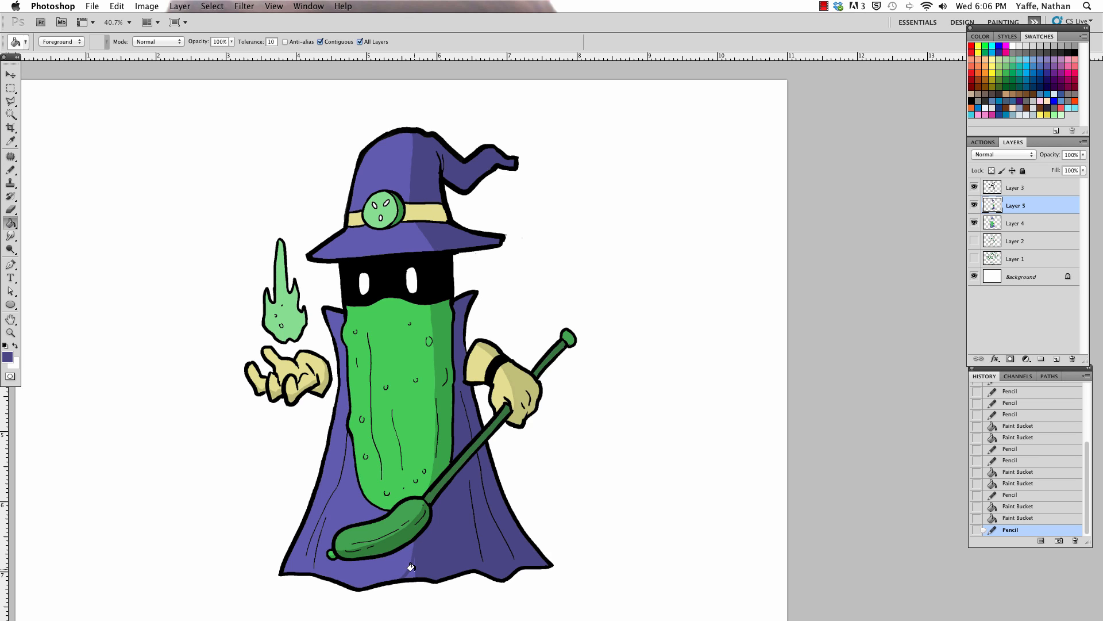
click(402, 570)
Step: Sample the glove's darker yellow, pencil a shadow edge across the hat band, and fill the band's right side with it
key(b)
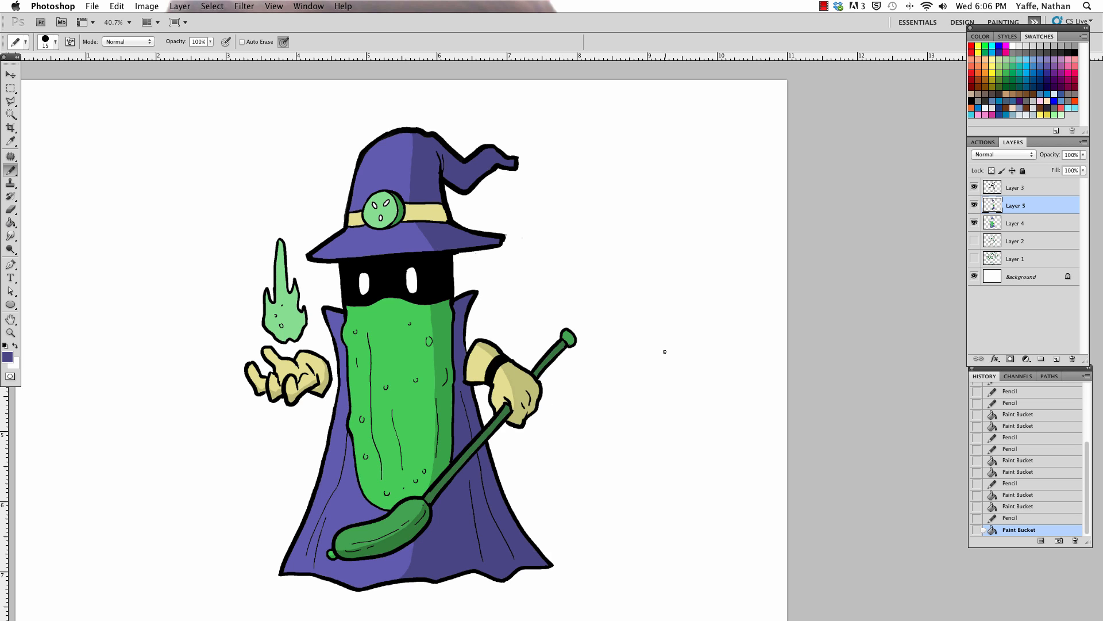
alt+click(515, 374)
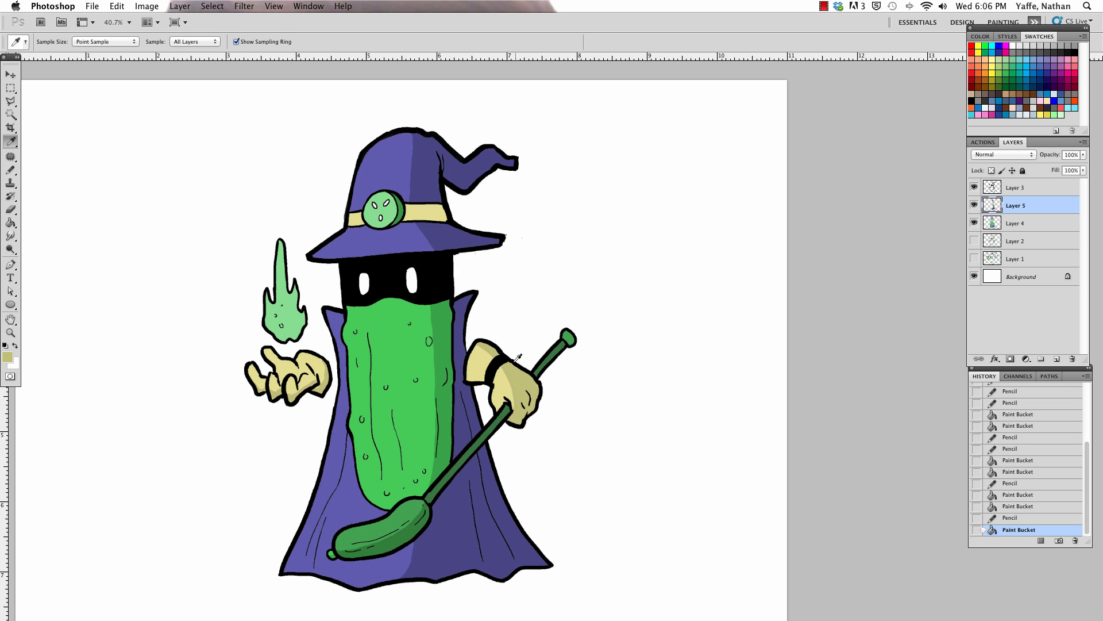
click(412, 205)
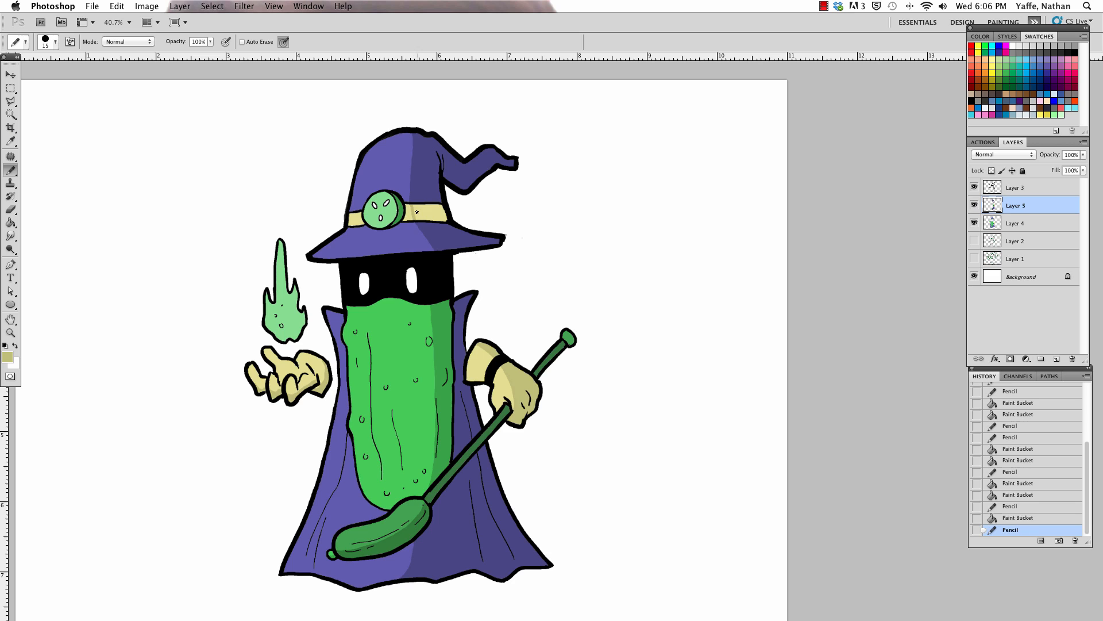
key(g)
click(427, 201)
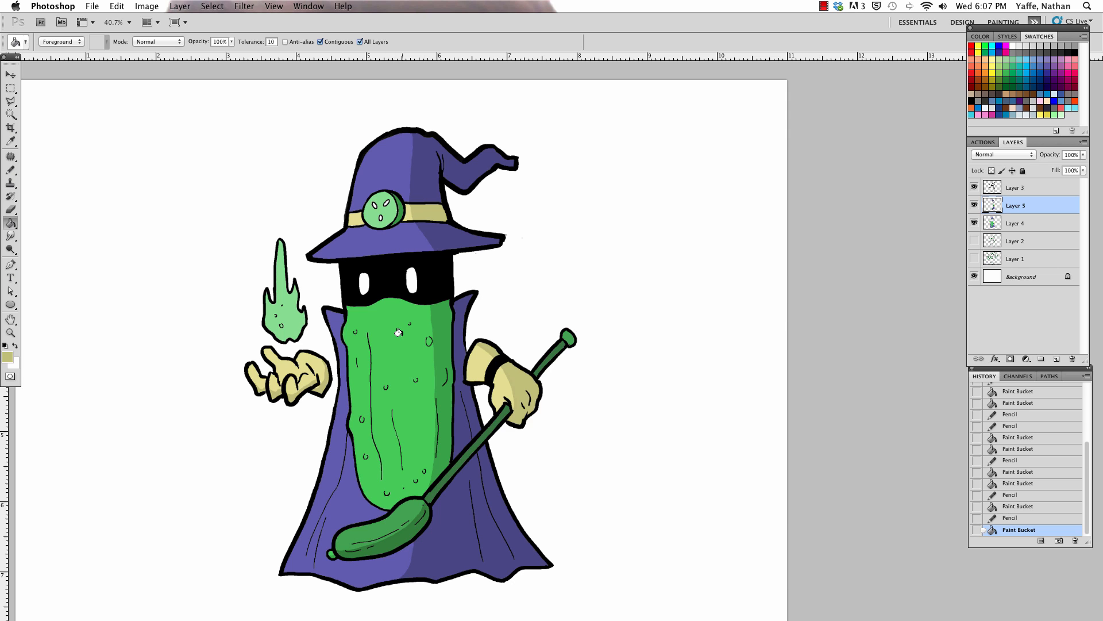
Step: Set the foreground colour to pale yellow #f8ffaf and pencil a highlight along the flame's left edge
key(f)
key(f)
key(z)
drag(450, 306, 446, 343)
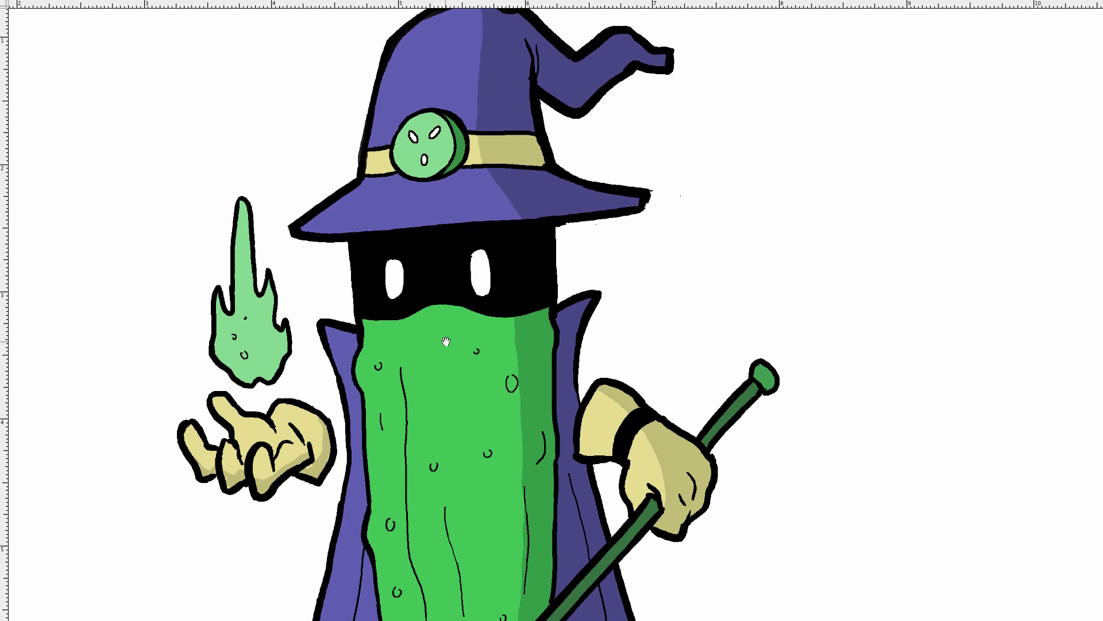
key(f)
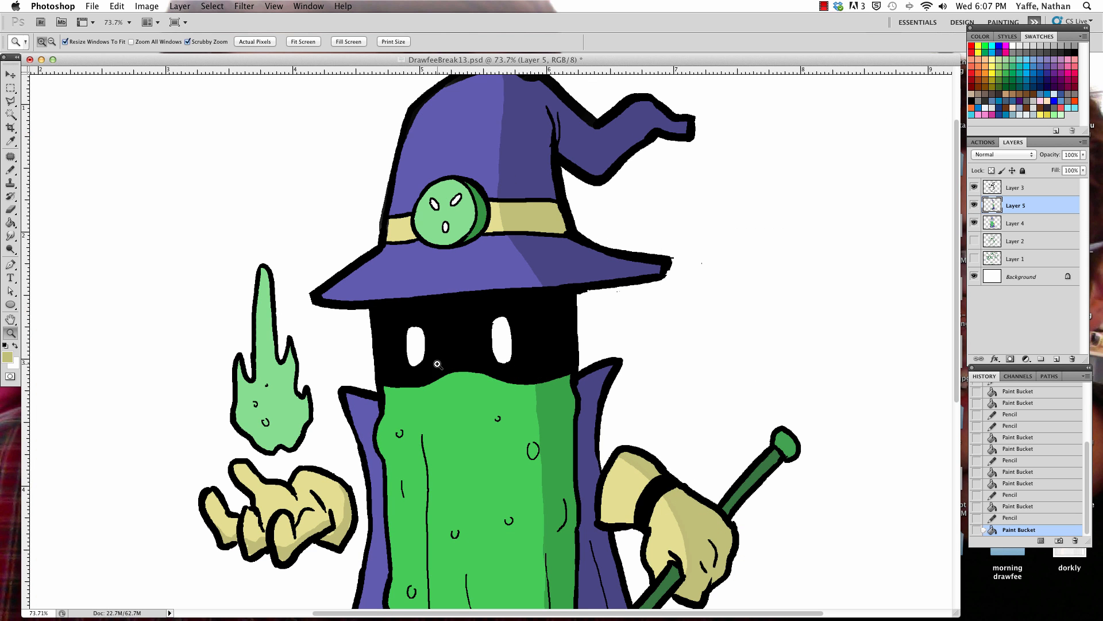
click(7, 357)
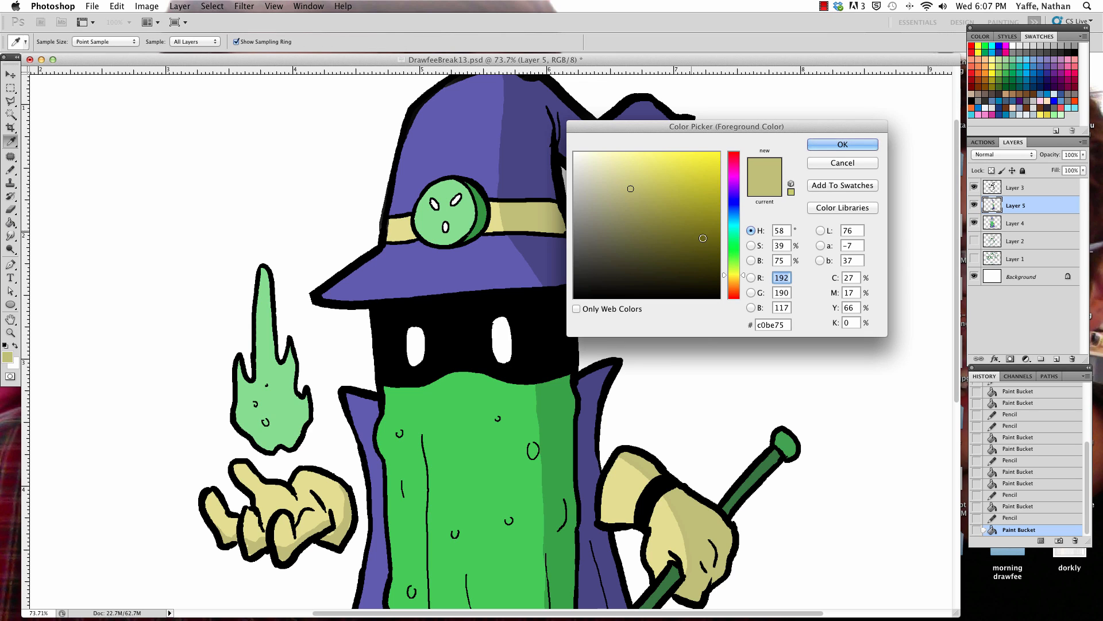
click(620, 153)
click(734, 271)
click(839, 144)
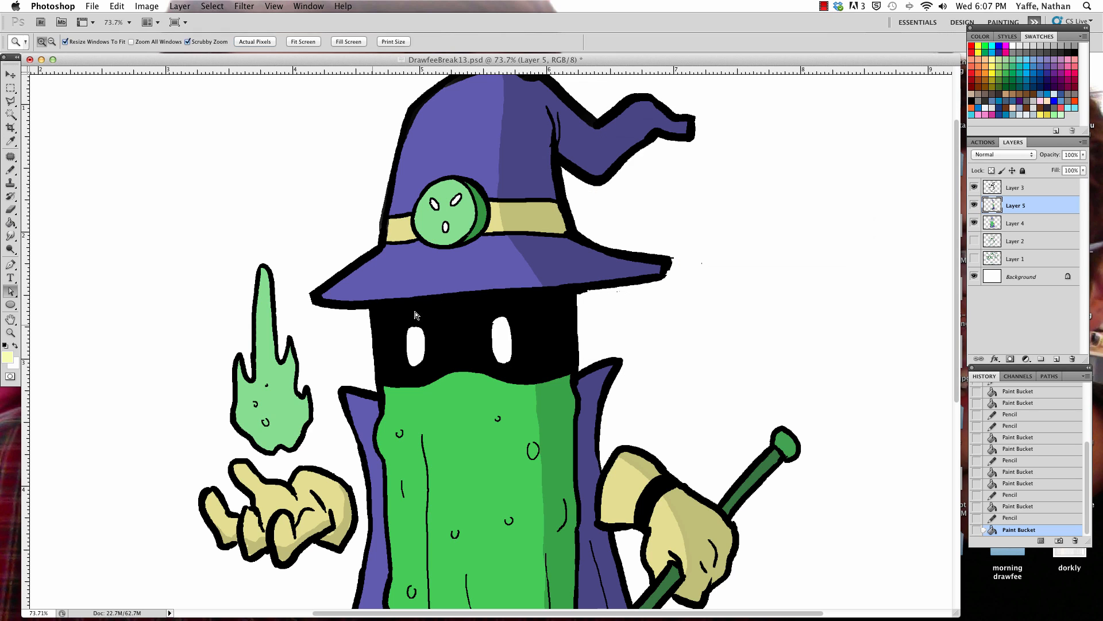
key(b)
mouse_move(261, 271)
mouse_down()
mouse_move(259, 370)
mouse_move(248, 386)
mouse_move(241, 367)
mouse_move(239, 406)
mouse_move(266, 449)
mouse_up()
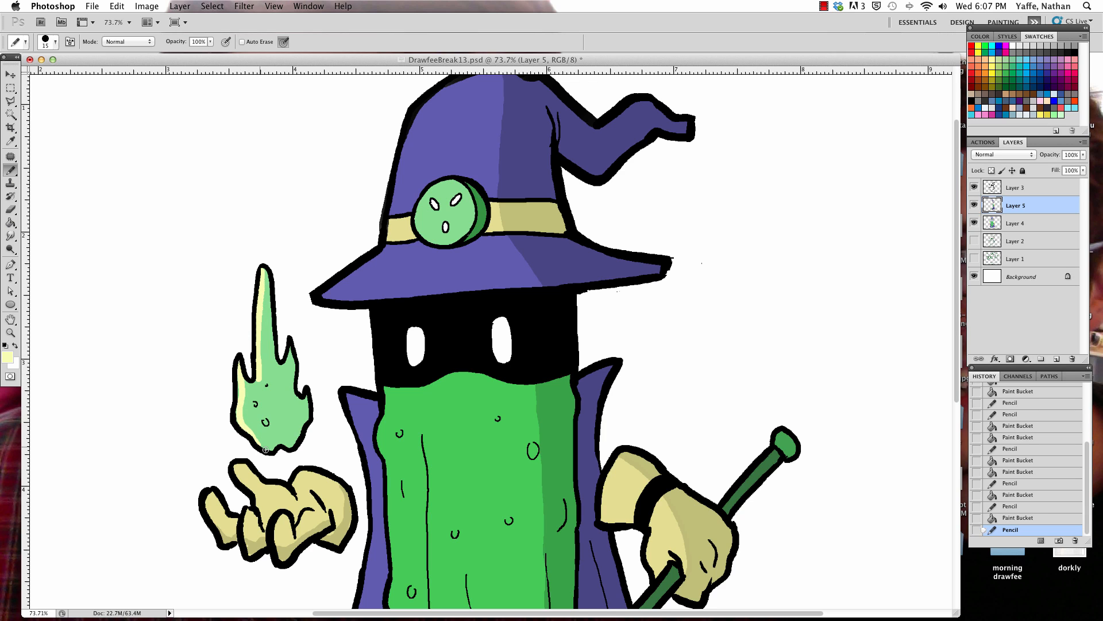
Step: Enlarge the pencil to 25 px and paint pale yellow highlights along the left edges of the hat's crown and brim
key(bracketright)
key(bracketright)
mouse_move(425, 101)
mouse_down()
mouse_move(402, 145)
mouse_move(384, 256)
mouse_move(322, 299)
mouse_up()
drag(511, 357, 454, 454)
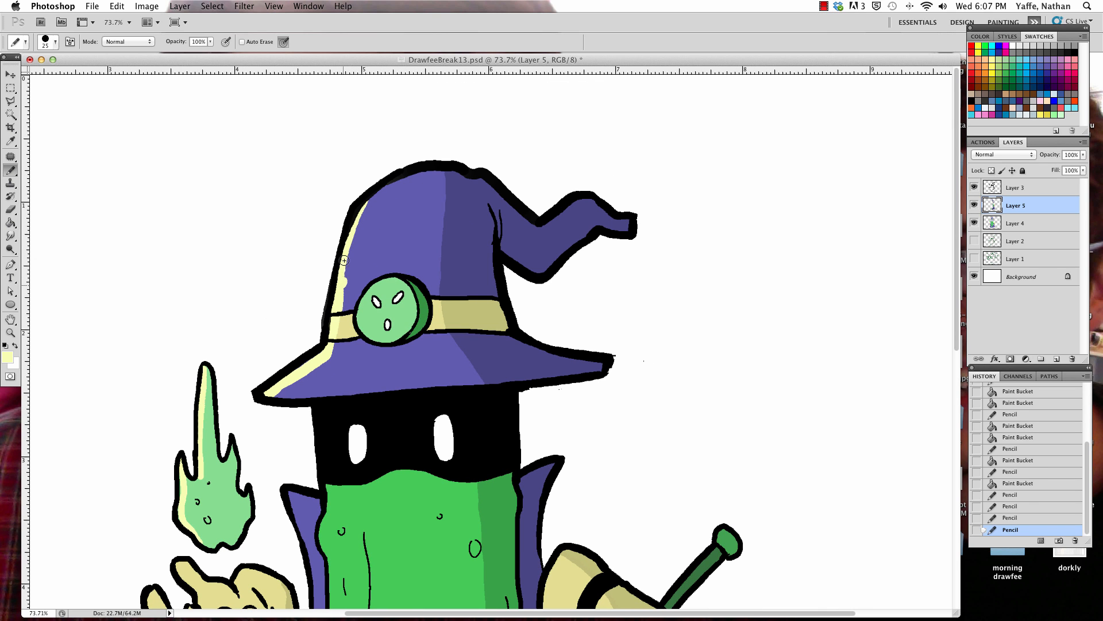
Step: Pencil a pale yellow highlight down the cape's left edge and along the fold near its lower-left hem
drag(484, 379, 506, 203)
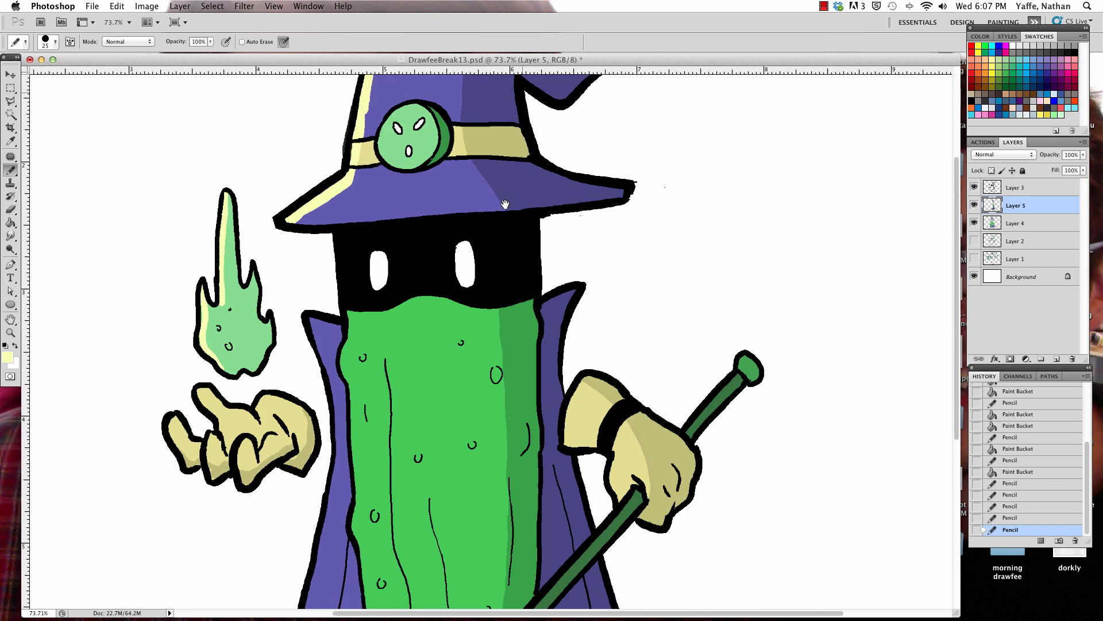
mouse_move(311, 313)
mouse_down()
mouse_move(338, 323)
mouse_move(320, 338)
mouse_move(333, 406)
mouse_up()
key(super+z)
drag(442, 400, 472, 172)
mouse_move(364, 167)
mouse_down()
mouse_move(363, 250)
mouse_move(335, 387)
mouse_move(272, 561)
mouse_move(314, 460)
mouse_up()
mouse_move(305, 557)
mouse_down()
mouse_move(322, 493)
mouse_move(301, 556)
mouse_move(312, 501)
mouse_up()
key(e)
Step: Pencil small pale yellow highlights on the fingers of the open glove beneath the flame
key(b)
mouse_move(205, 187)
mouse_down()
mouse_move(212, 216)
mouse_move(243, 225)
mouse_move(236, 162)
mouse_move(236, 185)
mouse_up()
drag(275, 206, 277, 240)
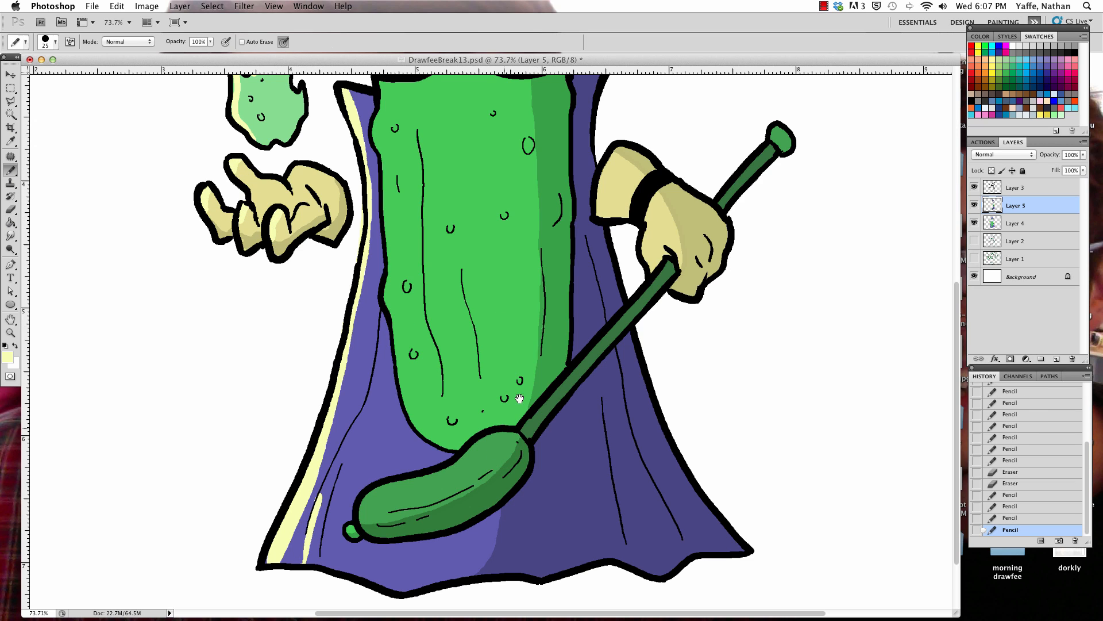
Step: Pencil pale yellow highlights down the pickle body's left edge and along the upper edge of the staff's pickle
drag(520, 399, 438, 574)
mouse_move(299, 278)
mouse_down()
mouse_move(307, 476)
mouse_move(324, 564)
mouse_move(329, 276)
mouse_move(317, 223)
mouse_move(300, 345)
mouse_move(326, 403)
mouse_up()
mouse_move(262, 479)
mouse_down()
mouse_move(276, 451)
mouse_move(362, 422)
mouse_up()
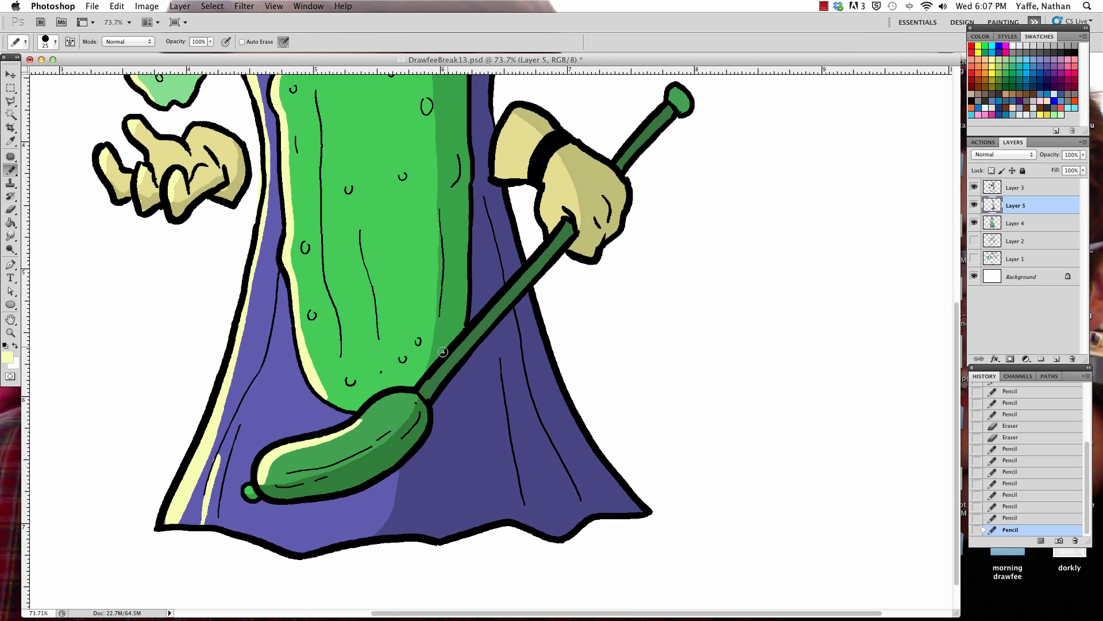
drag(489, 291, 413, 523)
mouse_move(430, 353)
mouse_down()
mouse_move(424, 410)
mouse_move(451, 383)
mouse_move(483, 441)
mouse_move(469, 419)
mouse_move(478, 475)
mouse_move(511, 483)
mouse_up()
Step: Widen the flame's pale yellow highlight to cover the left half of its lower body
mouse_move(426, 438)
mouse_down()
mouse_move(457, 419)
mouse_move(579, 466)
mouse_up()
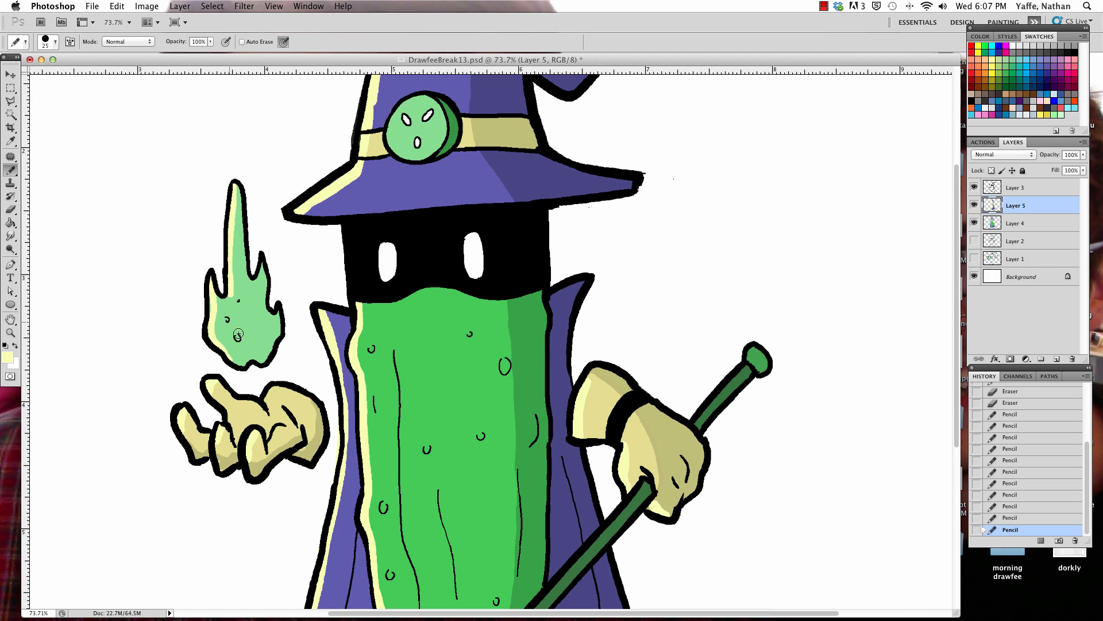
drag(233, 348, 229, 299)
mouse_move(225, 342)
mouse_down()
mouse_move(221, 303)
mouse_move(242, 293)
mouse_up()
Step: Try the Linear Dodge (Add) blending mode on Layer 5, which holds the shadows and highlights, and undo it
key(super+minus)
key(super+minus)
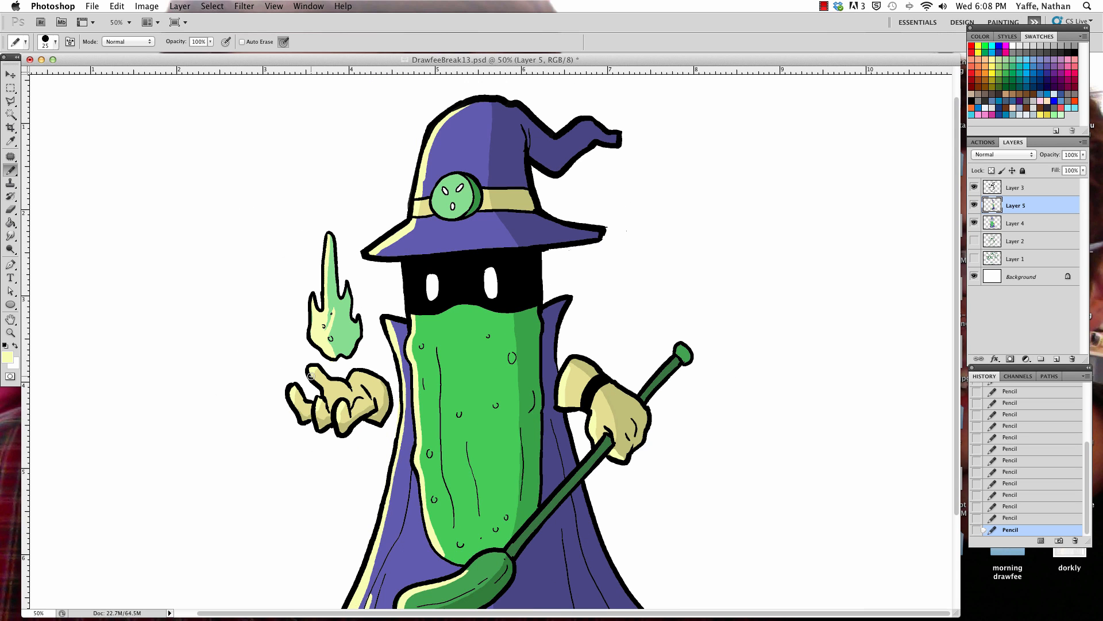
drag(623, 367, 440, 209)
key(f)
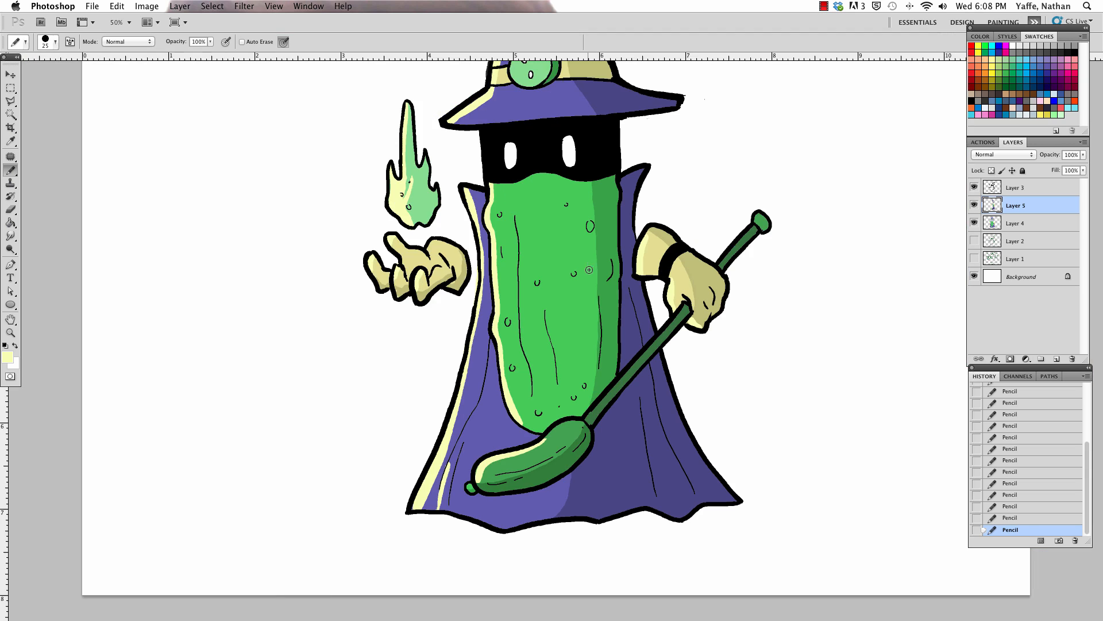
drag(590, 282, 405, 469)
click(1001, 154)
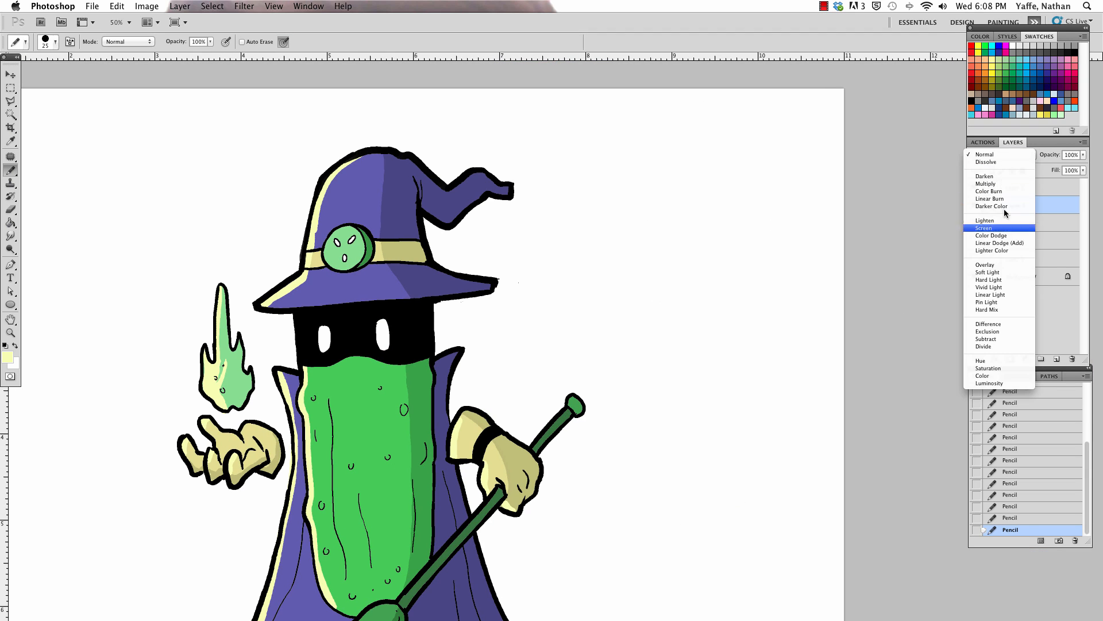
click(1002, 244)
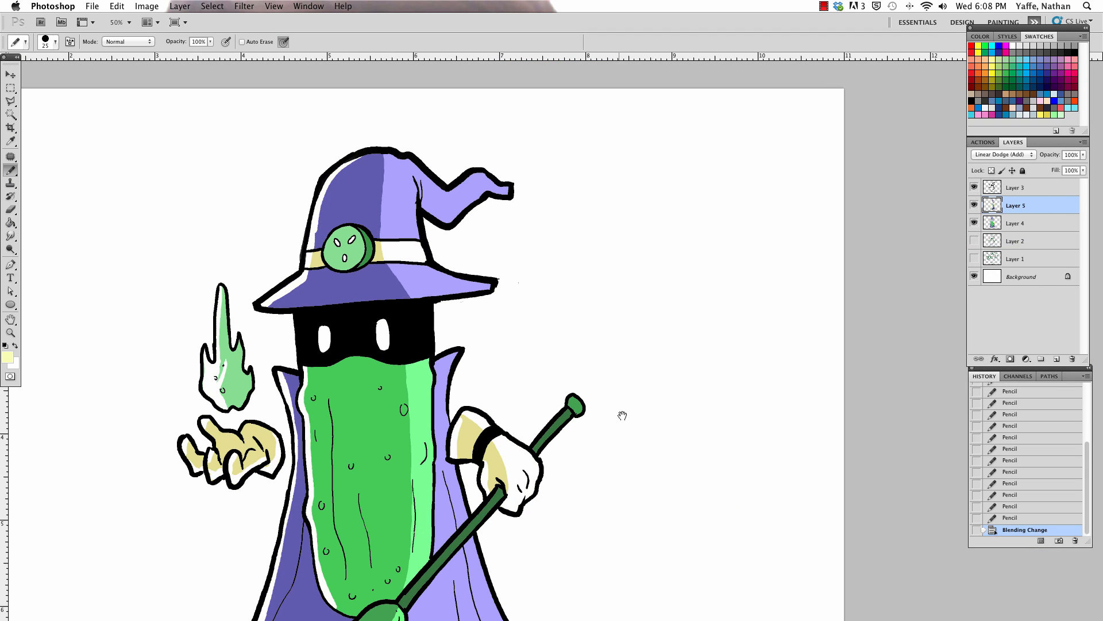
drag(622, 415, 618, 327)
key(super+z)
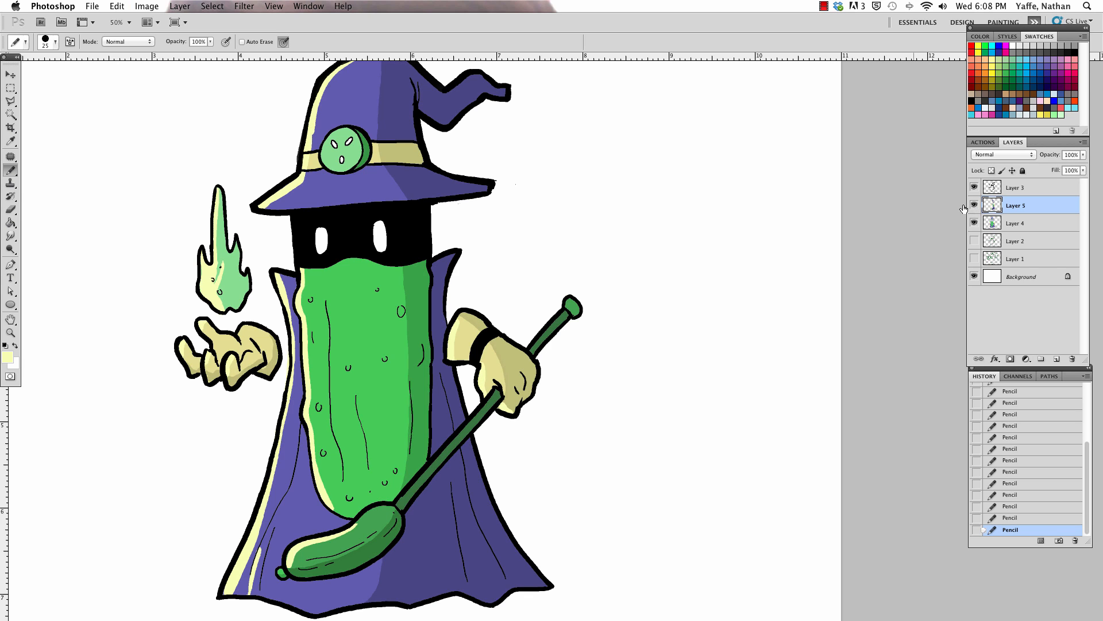
Step: Test Linear Dodge (Add) on the shading layer once more with the whole wizard in view, and revert it to Normal
key(super+minus)
drag(559, 366, 372, 404)
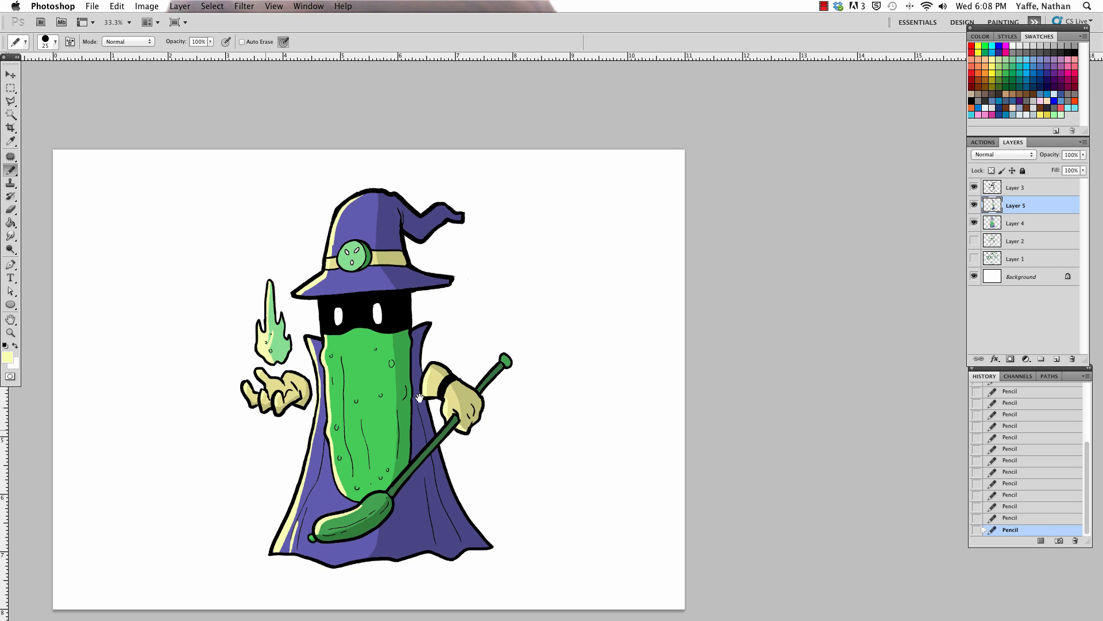
drag(577, 417, 570, 374)
key(a)
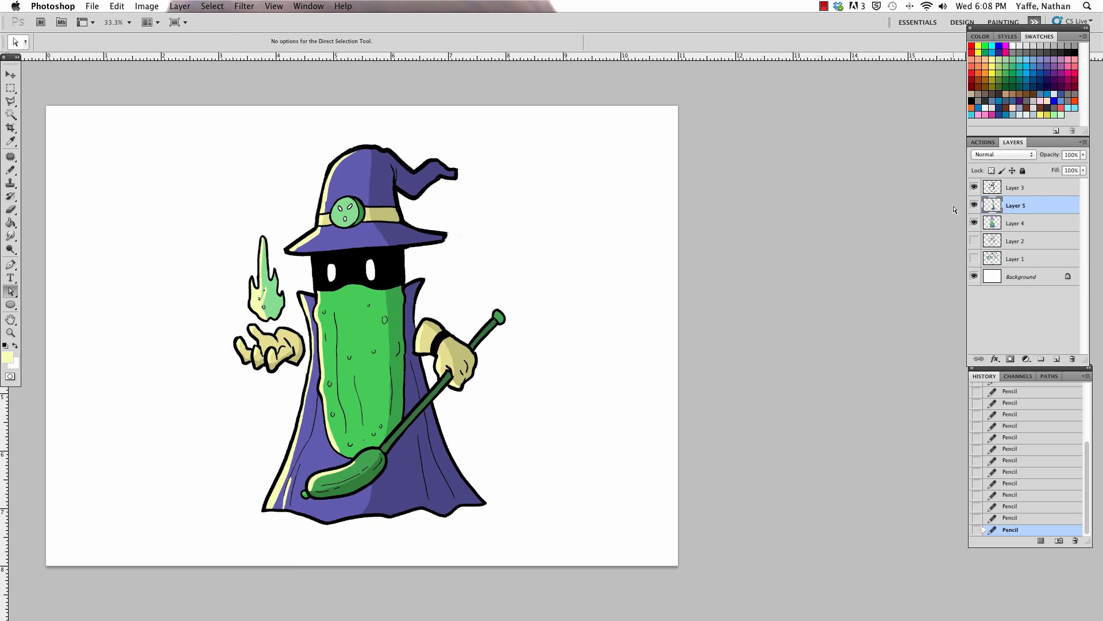
click(1003, 154)
click(1010, 246)
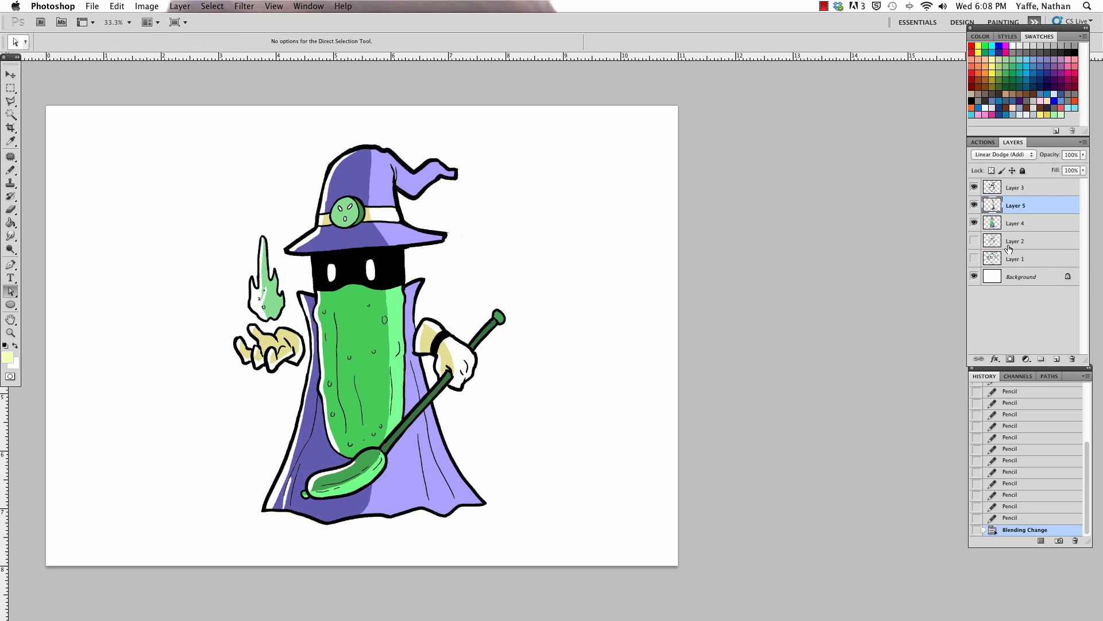
key(ctrl+z)
scroll(591, 402, up, 1)
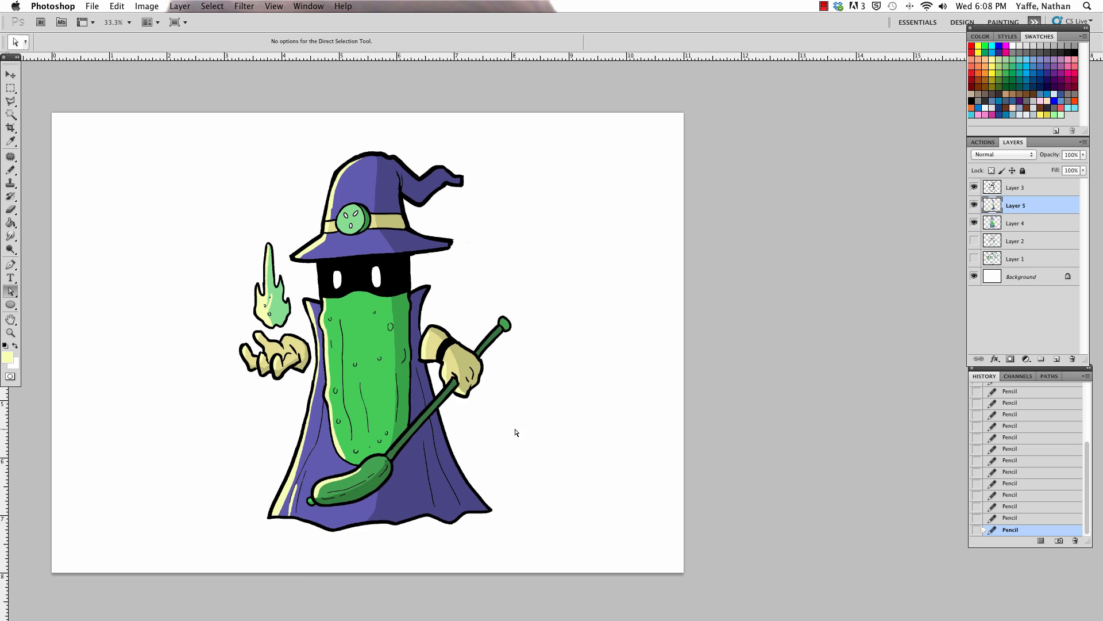
Step: Touch up the pale yellow highlights on Layer 5 with the Eraser and Pencil, including around the staff pickle's lower tip
key(e)
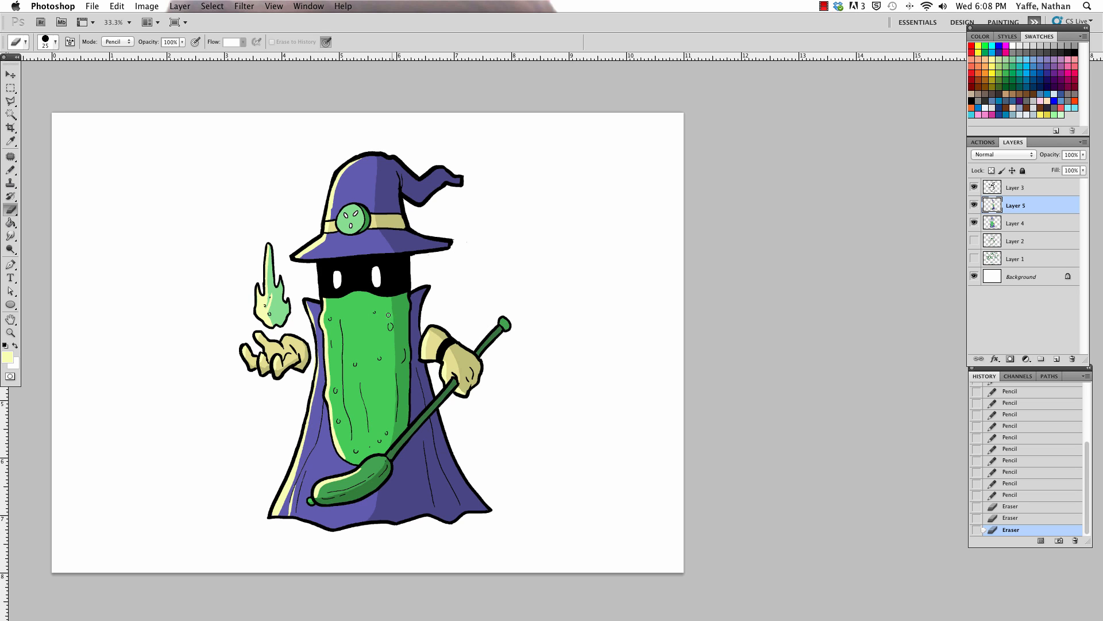
key(b)
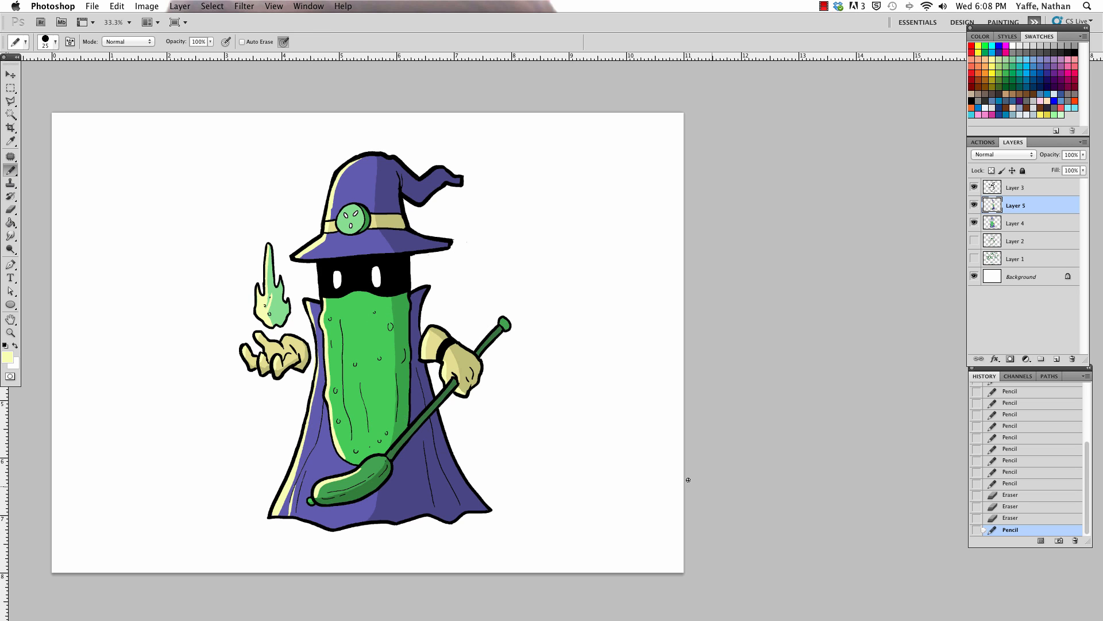
key(e)
click(318, 505)
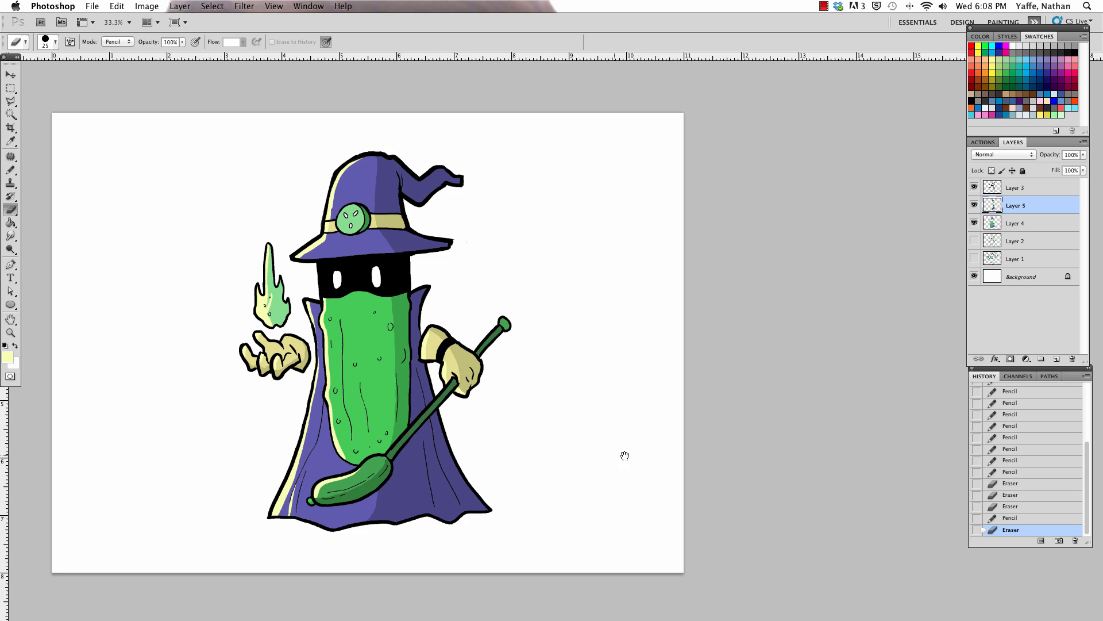
Step: Select Layers 3, 5 and 4 together, try to move the wizard slightly to the right, and undo the move
drag(625, 456, 574, 458)
key(v)
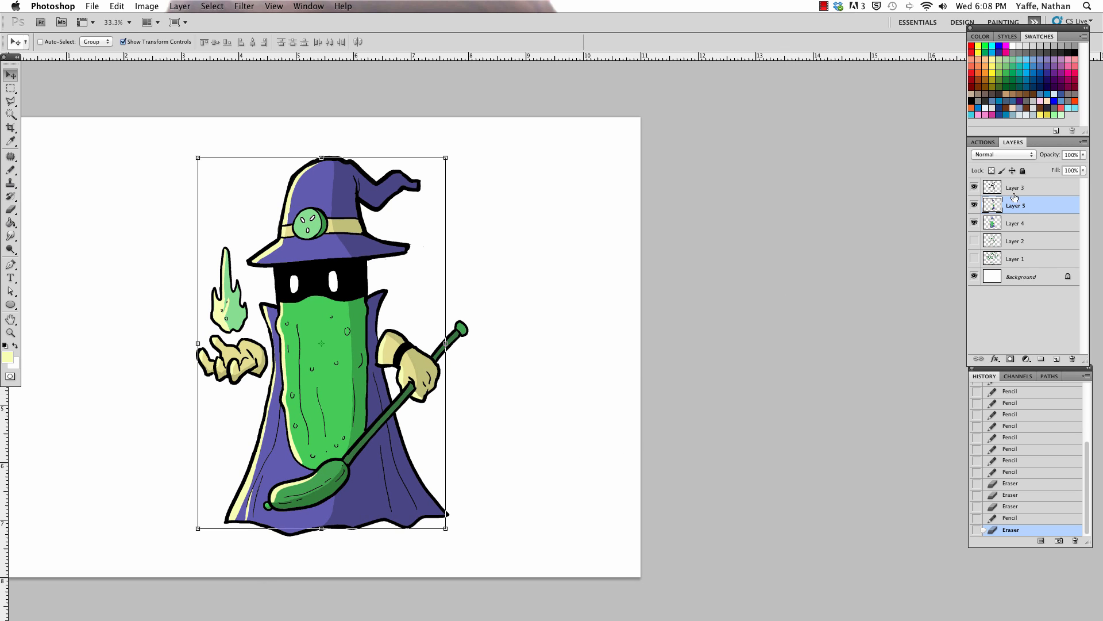
drag(1015, 195, 1014, 212)
shift+click(1016, 218)
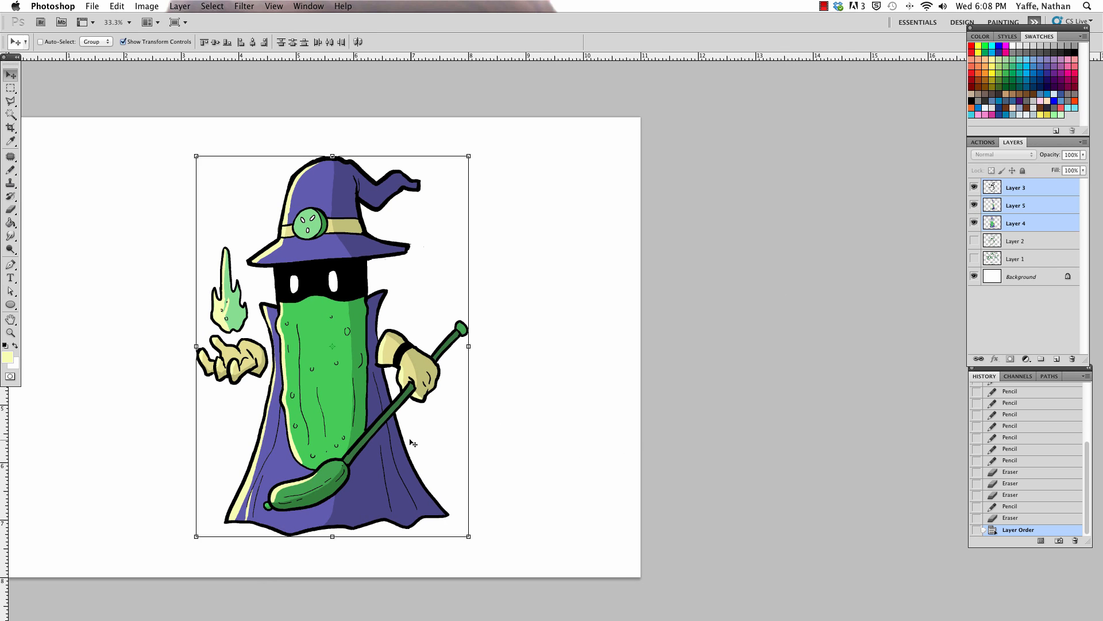
drag(410, 443, 432, 444)
key(super+z)
key(super+minus)
key(z)
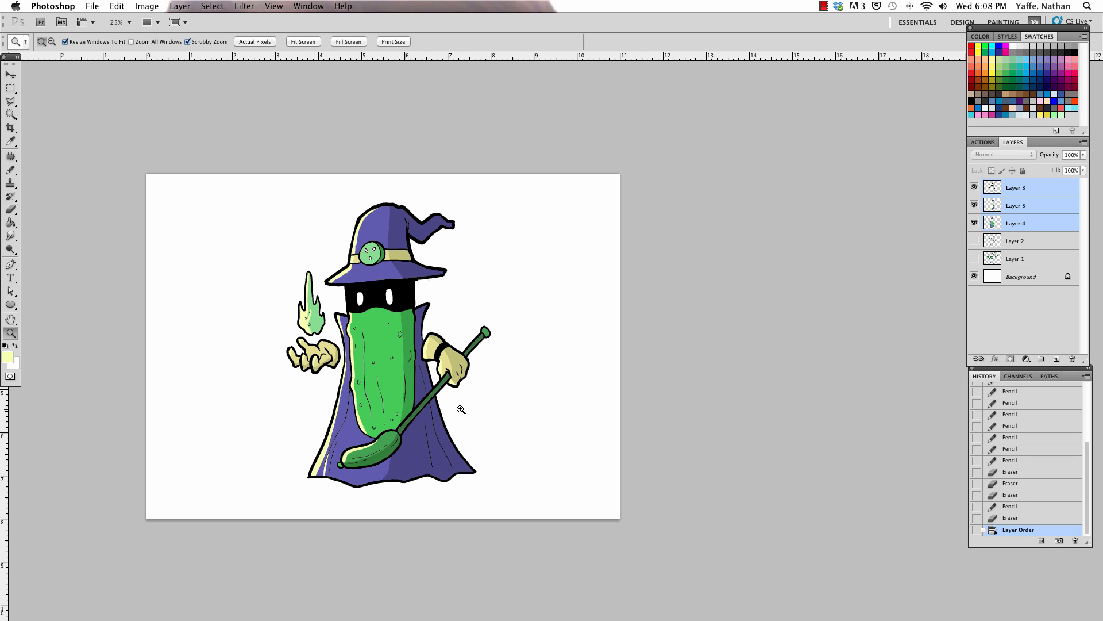
drag(461, 409, 468, 389)
Step: Add a new layer directly above Layer 2, beneath the wizard's colour layers, and place a pencil dab beside the hat
drag(10, 88, 73, 97)
key(l)
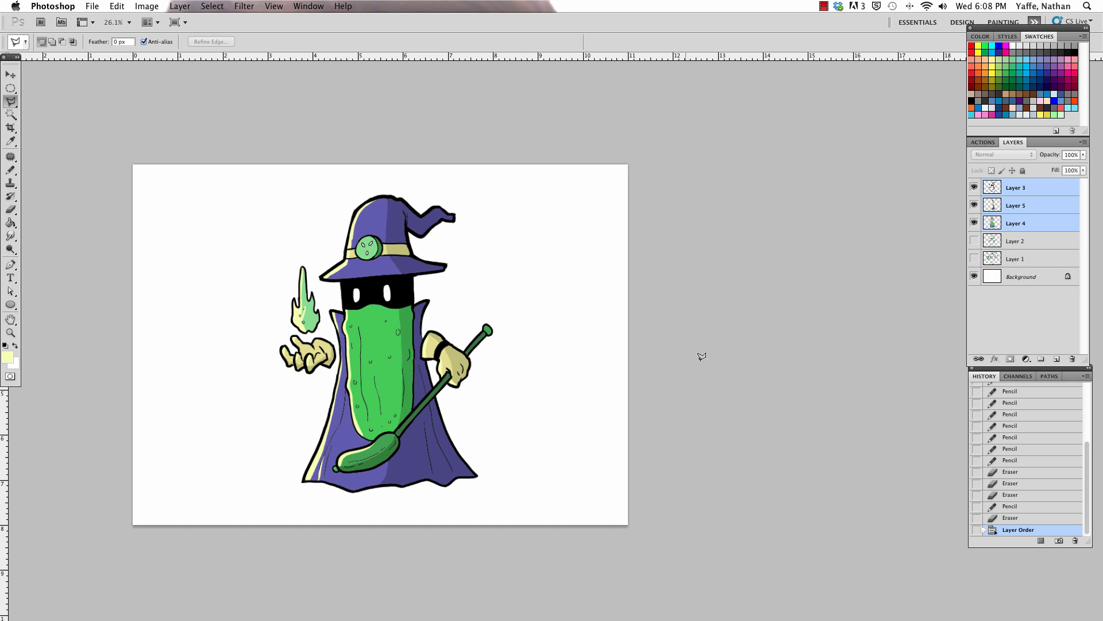
click(1028, 247)
click(1056, 358)
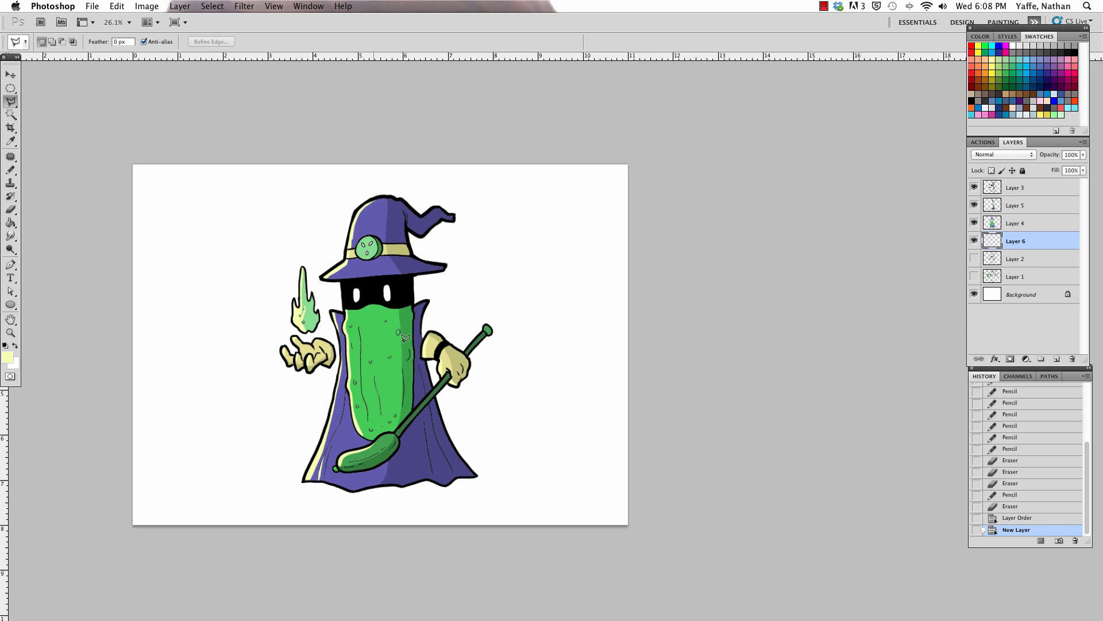
key(b)
click(339, 228)
Step: Outline a large angular selection around most of the wizard with the Polygonal Lasso
key(l)
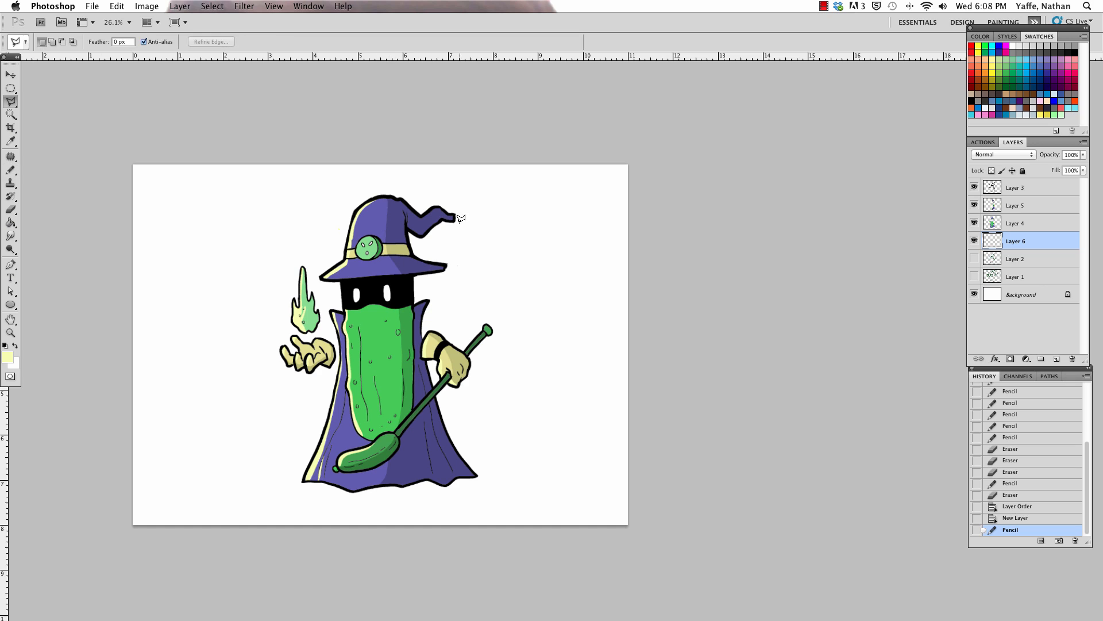
click(511, 276)
click(291, 189)
click(176, 442)
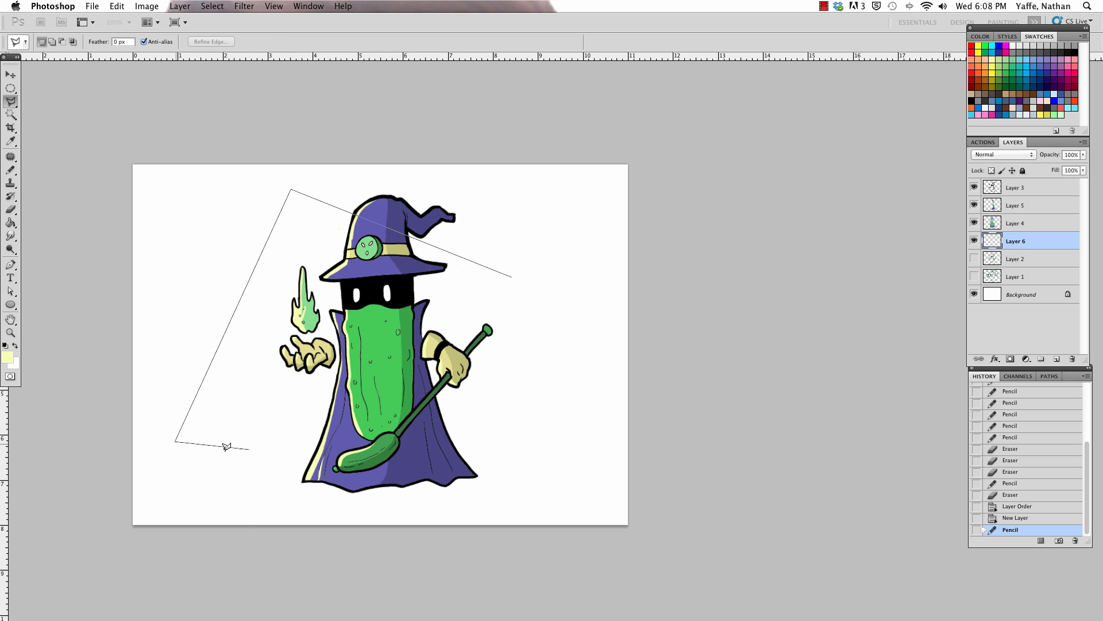
click(540, 468)
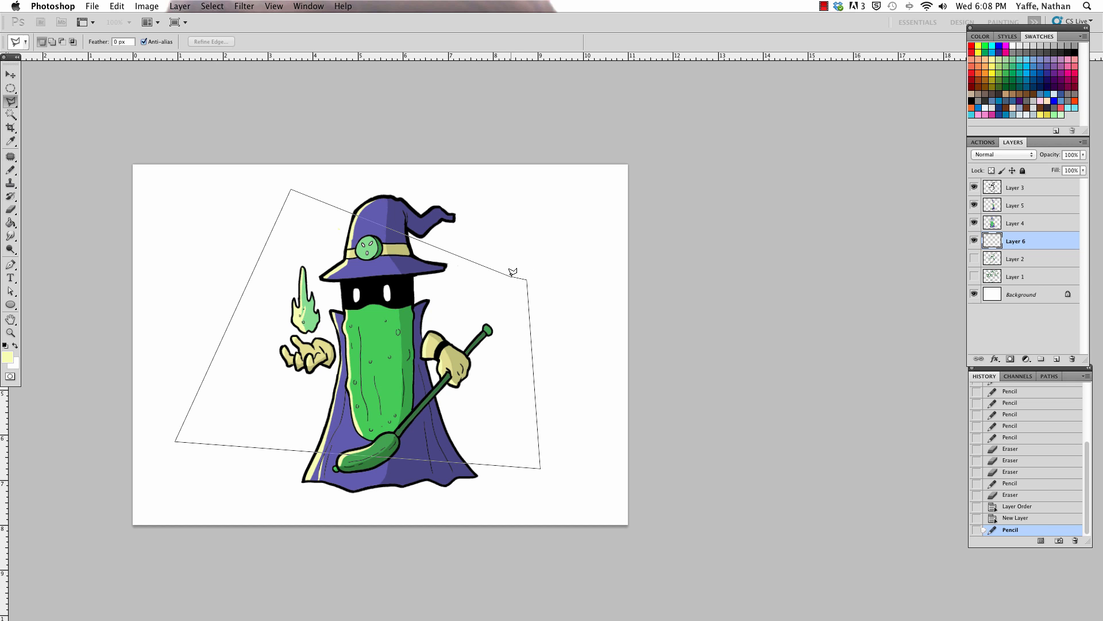
click(512, 272)
Step: Change the foreground colour to pale aqua, fill the selected area behind the wizard with it, and deselect
click(8, 357)
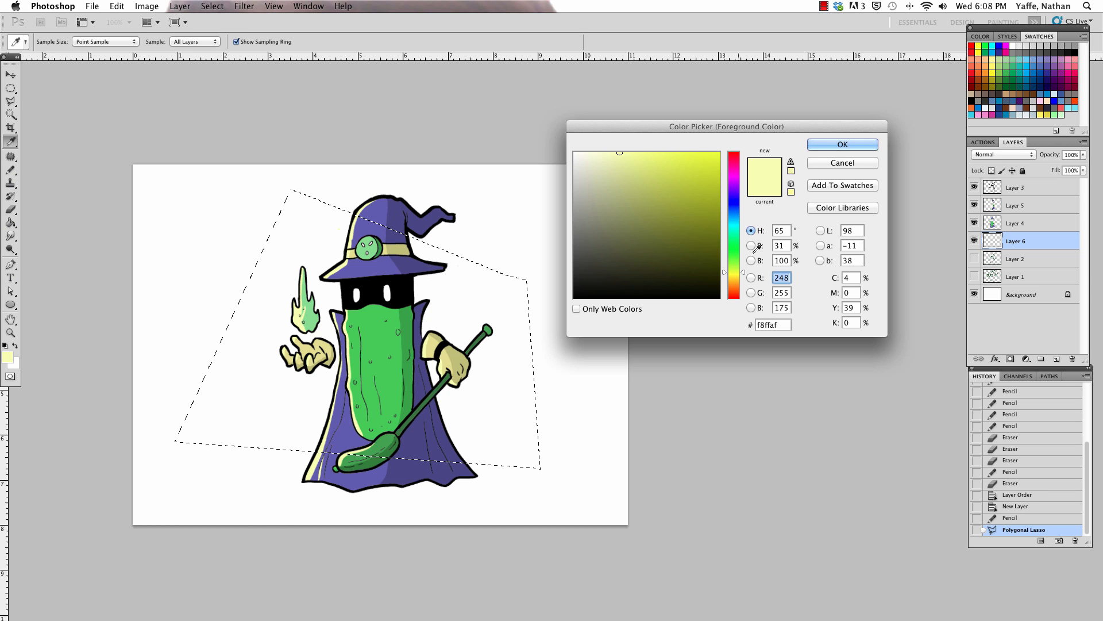
mouse_move(739, 235)
mouse_down()
mouse_move(739, 183)
mouse_move(736, 229)
mouse_up()
click(829, 147)
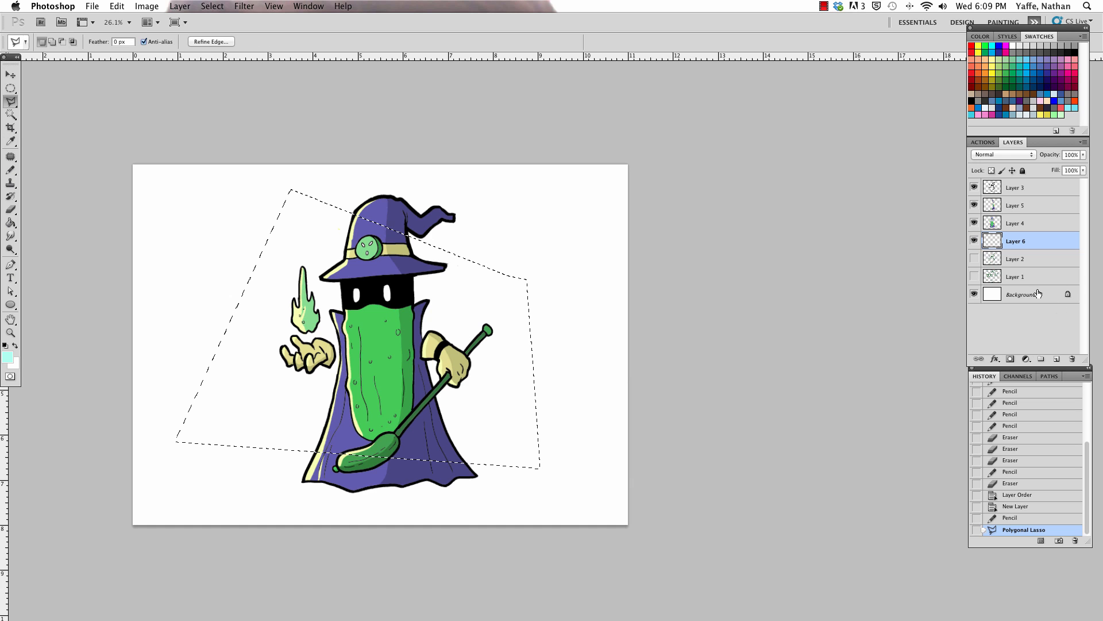
key(g)
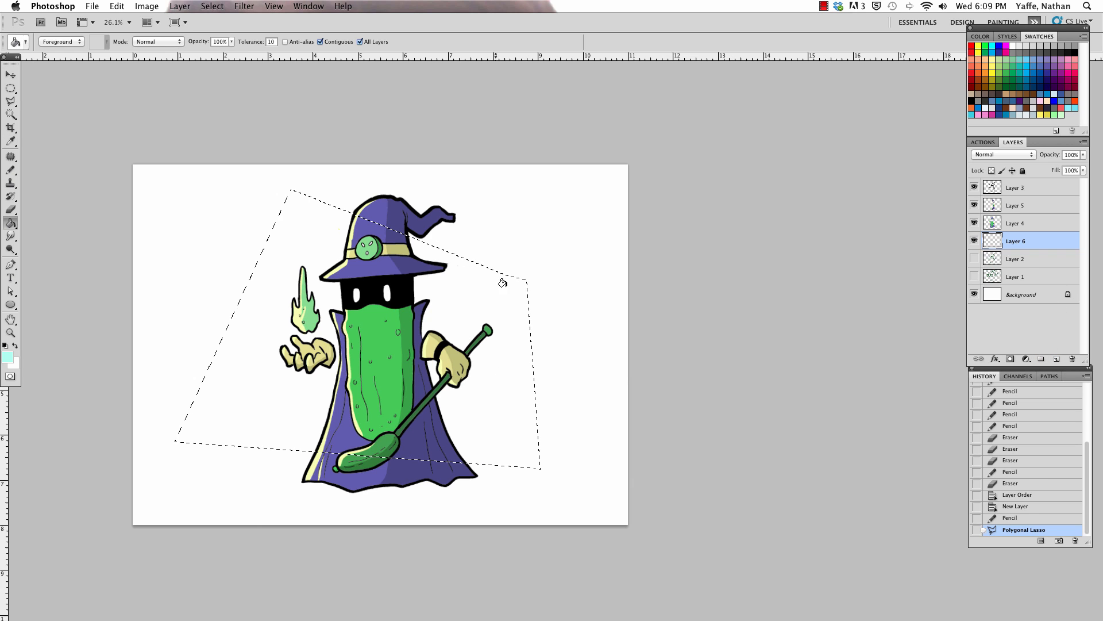
click(503, 282)
key(super+d)
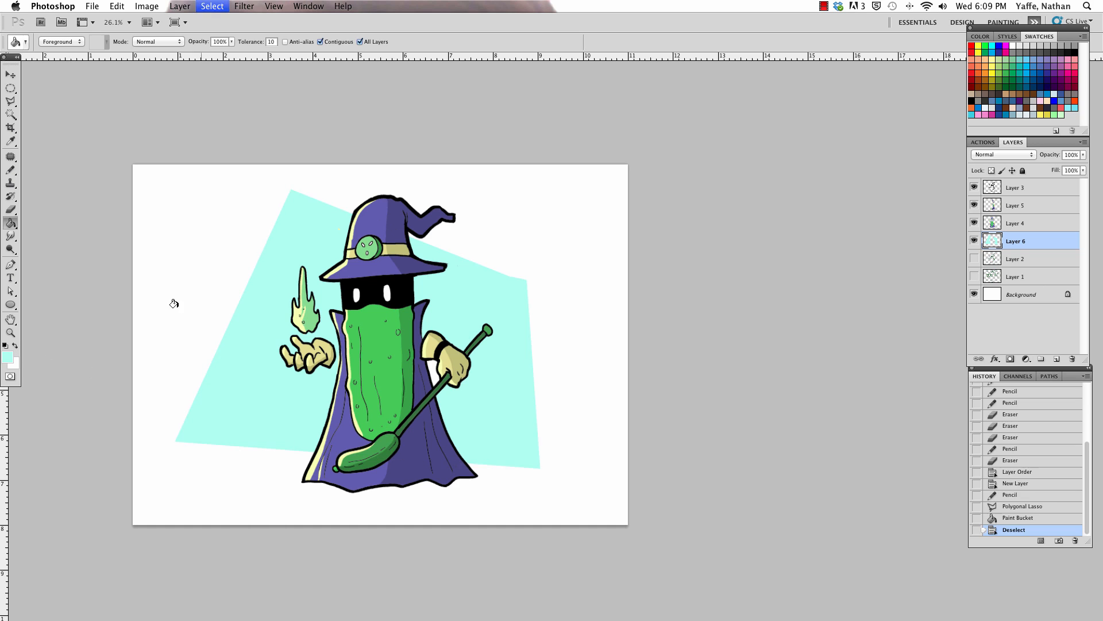
Step: Restore the backdrop selection, clear its fill, and refill it with pale aqua using the Paint Bucket with All Layers off, ending deselected
key(v)
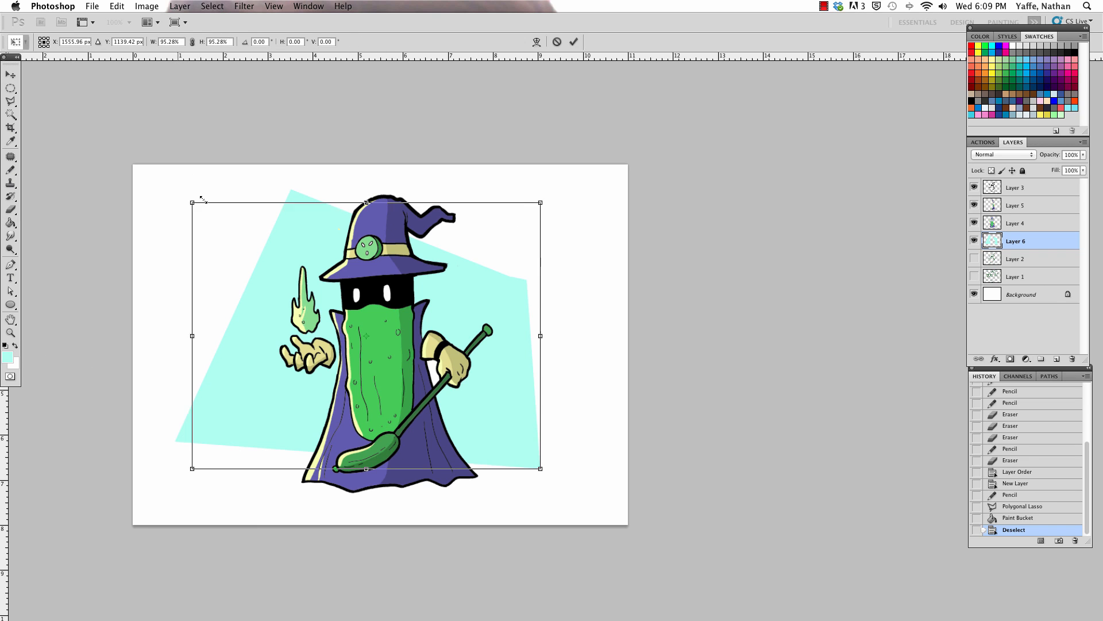
key(a)
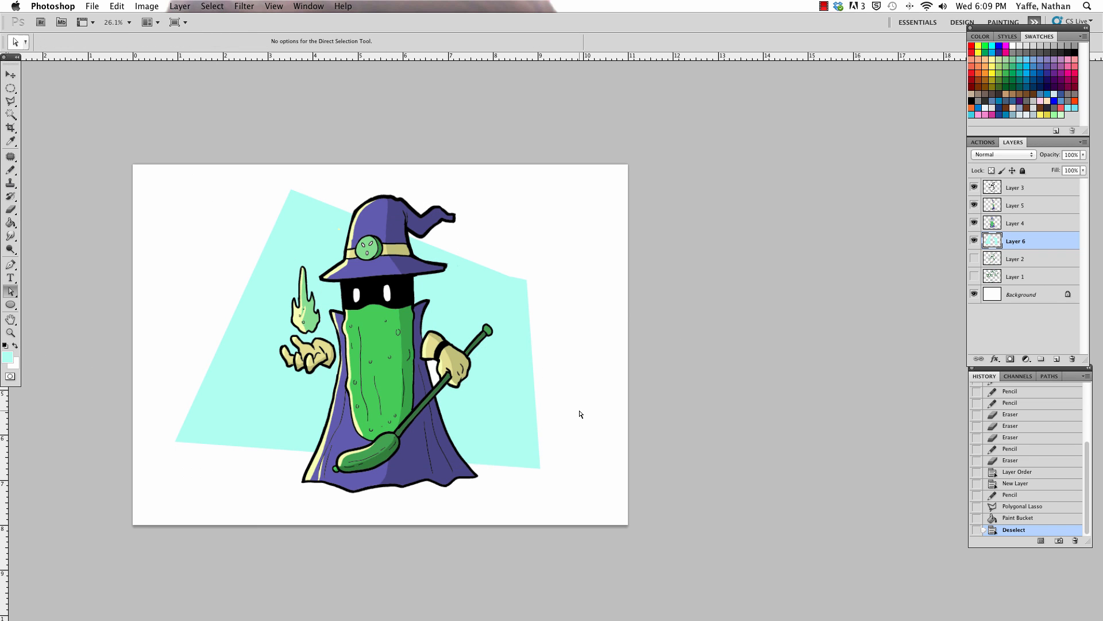
key(super+z)
key(Delete)
key(g)
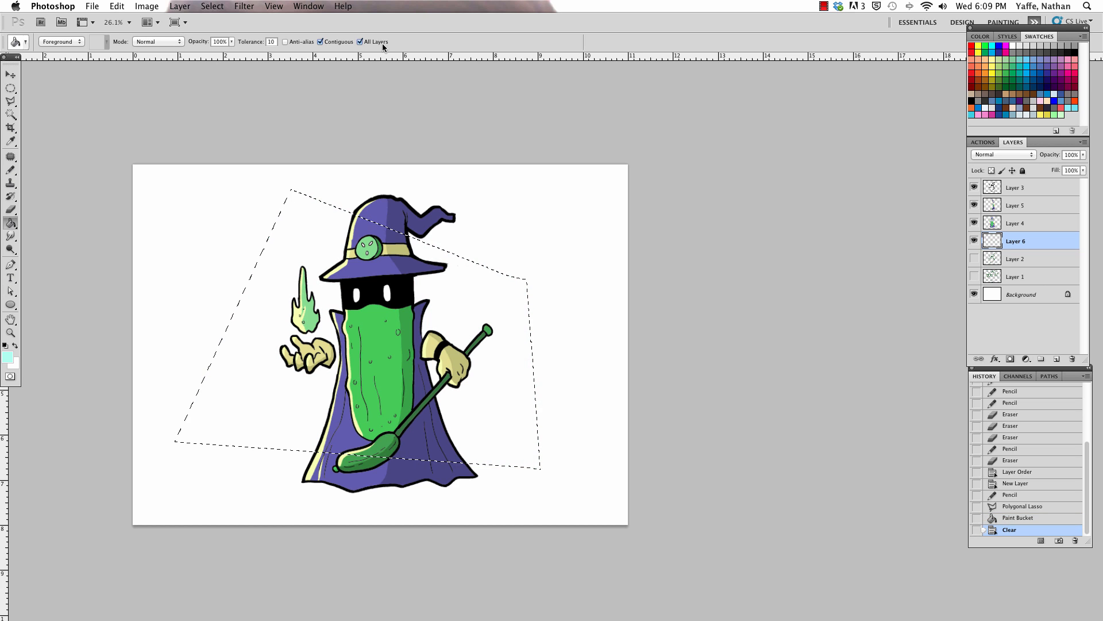
click(470, 301)
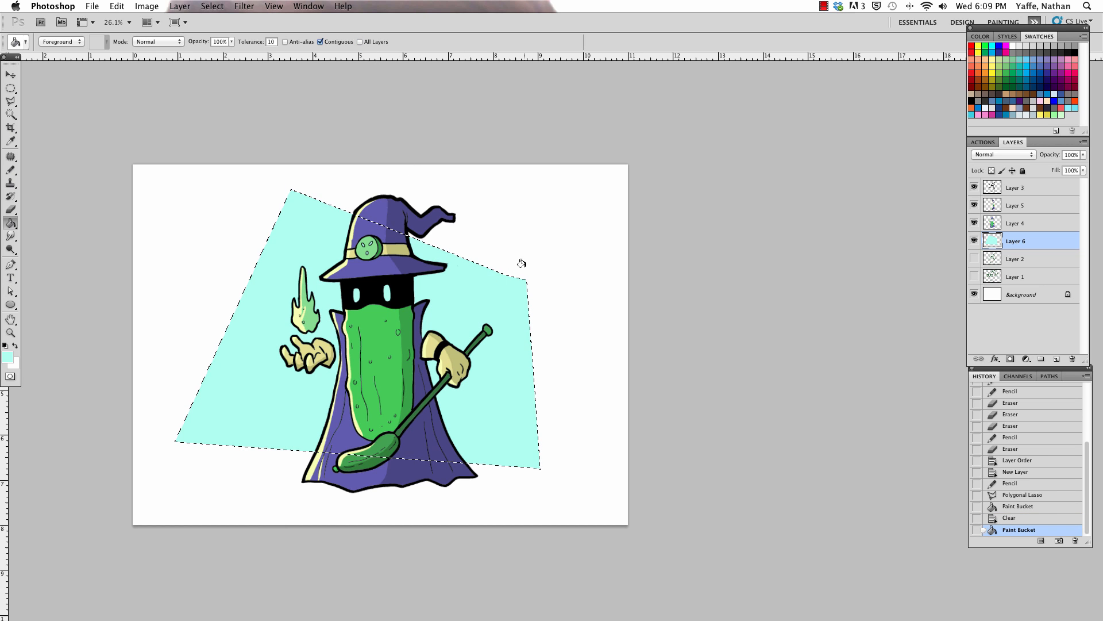
key(super+d)
Step: Scale the aqua backdrop down proportionally to about 92.5% from its upper-left corner
key(v)
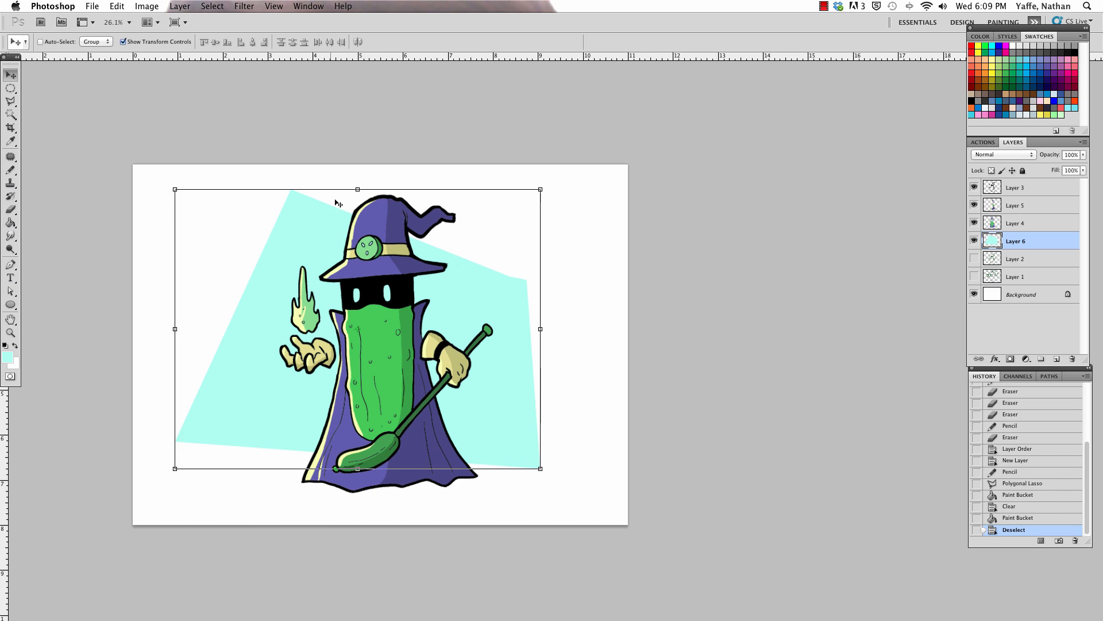
drag(187, 181, 206, 204)
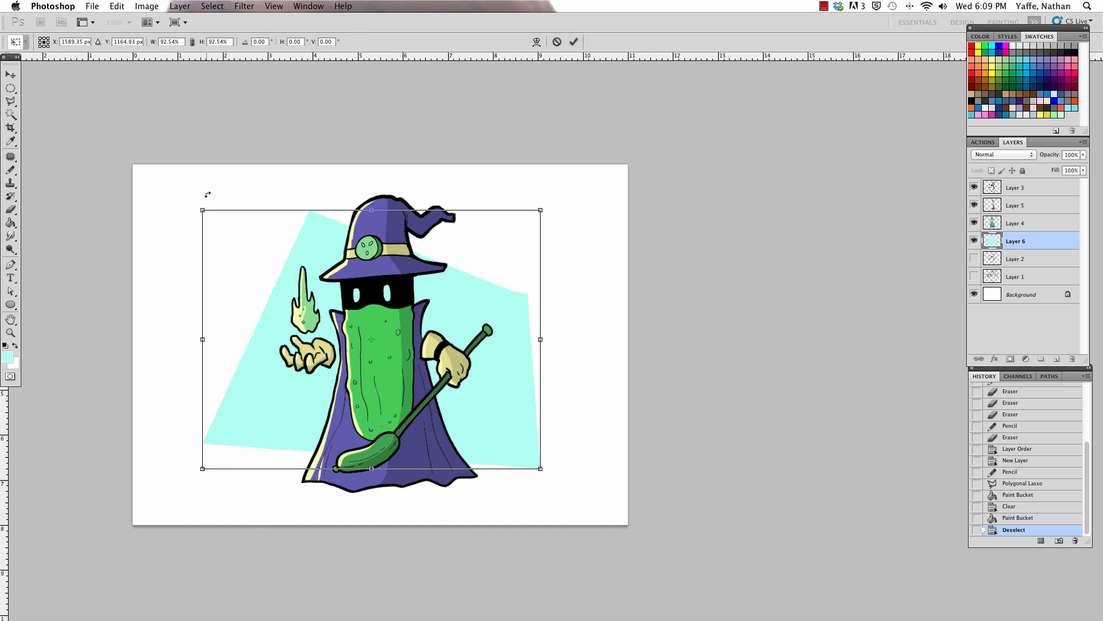
key(Return)
key(a)
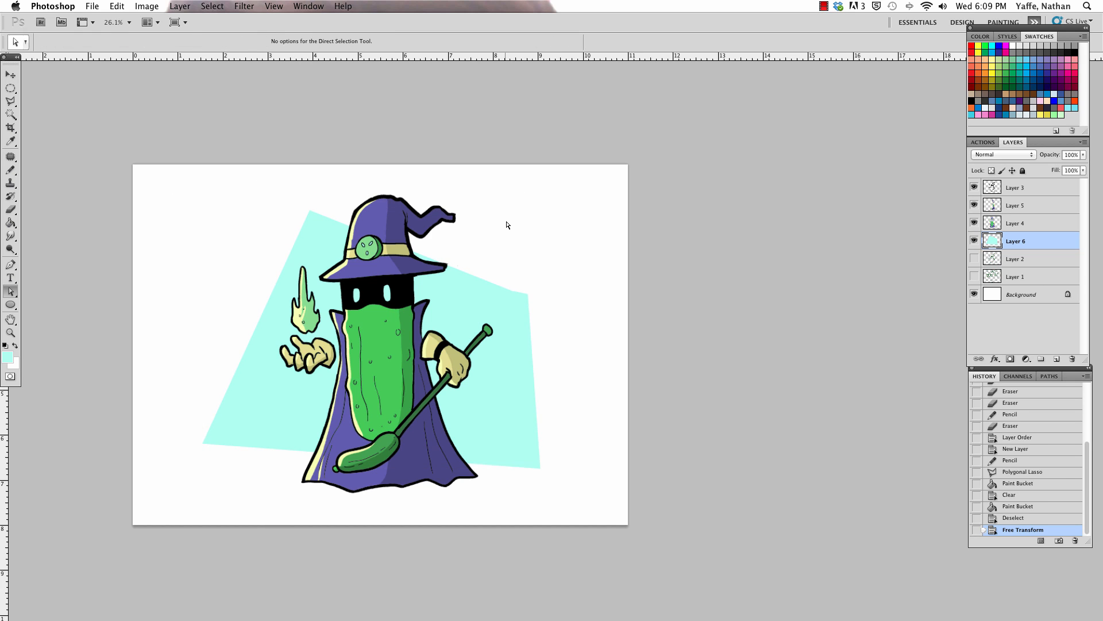
Step: Recolour the aqua backdrop to pink with Hue/Saturation, setting the hue to -178
click(155, 8)
mouse_move(196, 41)
click(319, 108)
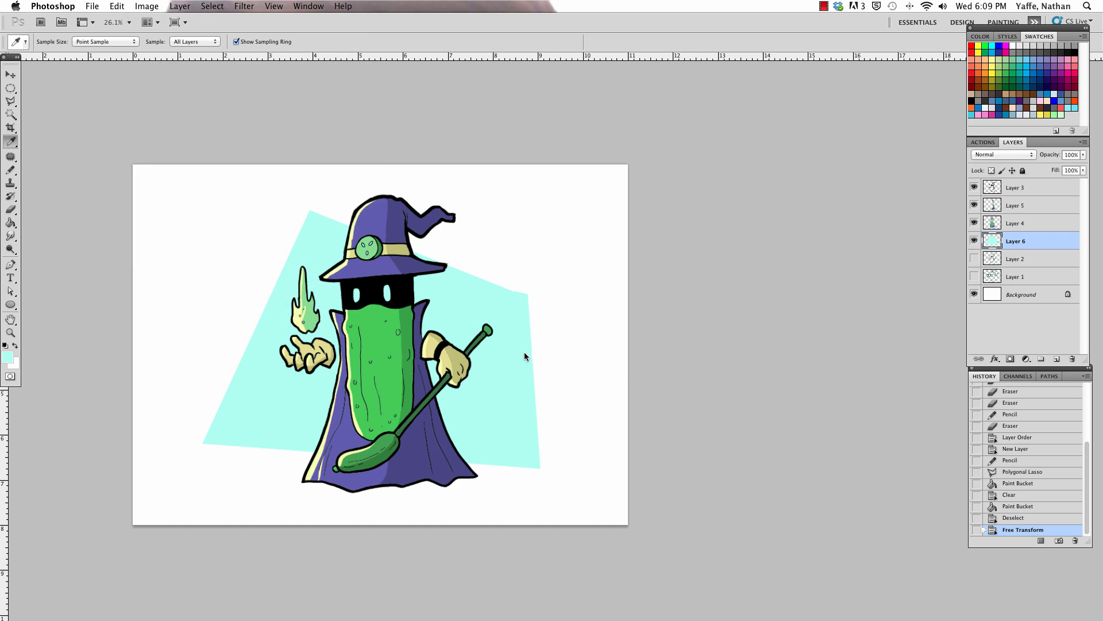
click(822, 164)
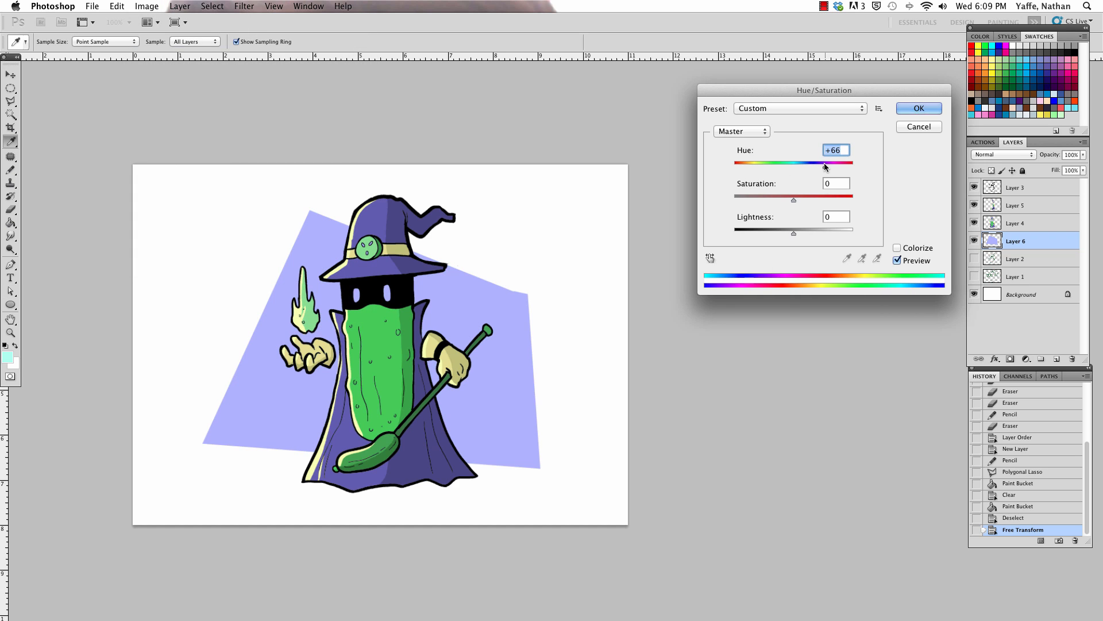
drag(824, 163, 736, 161)
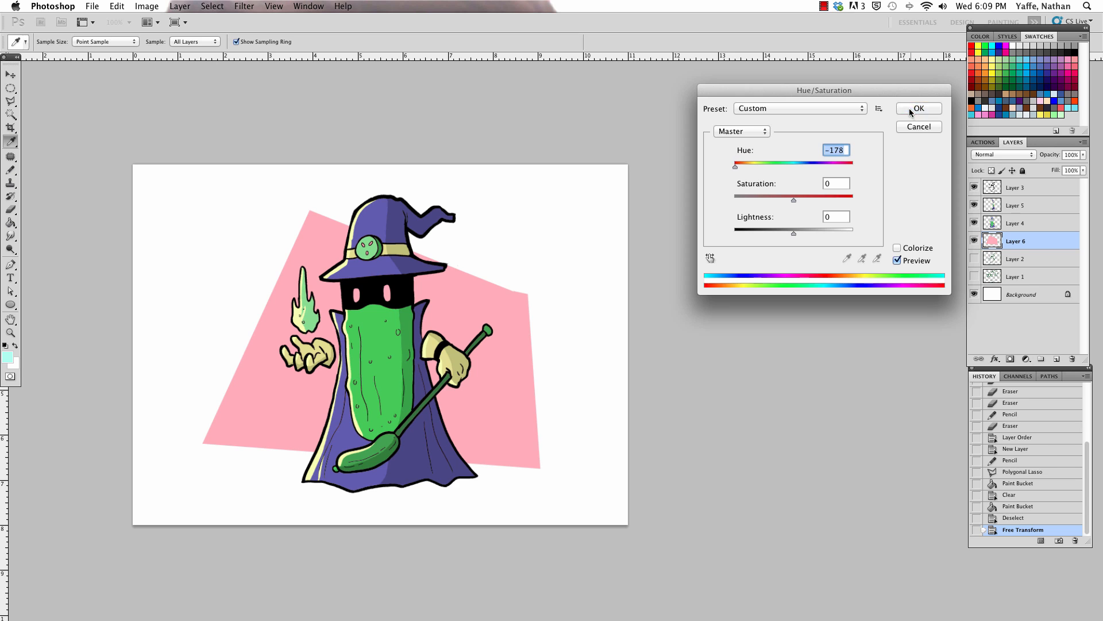
click(917, 109)
Step: On Layer 4, pencil white into the wizard's eyes and the hat badge's upper holes, undoing the stray dab
click(1016, 223)
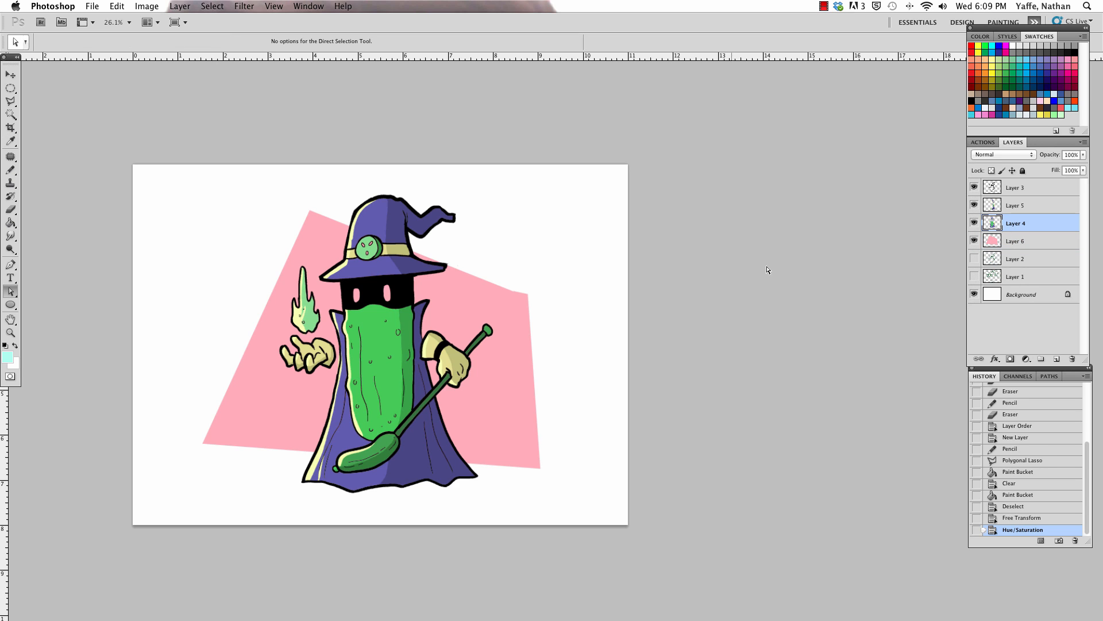
key(d)
key(x)
key(b)
click(358, 297)
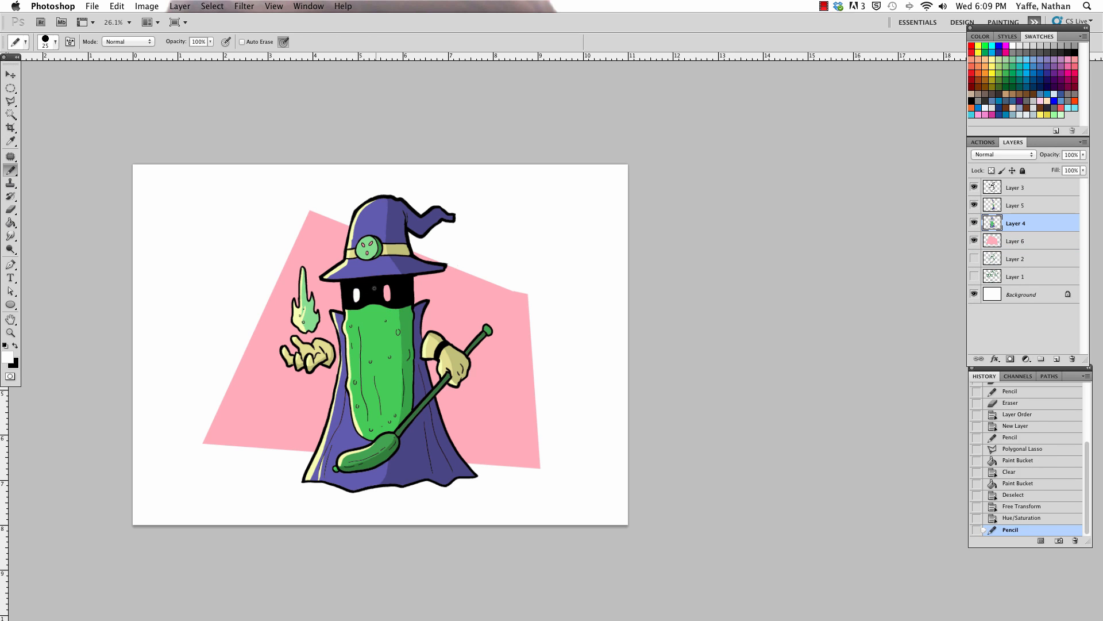
click(386, 278)
click(375, 244)
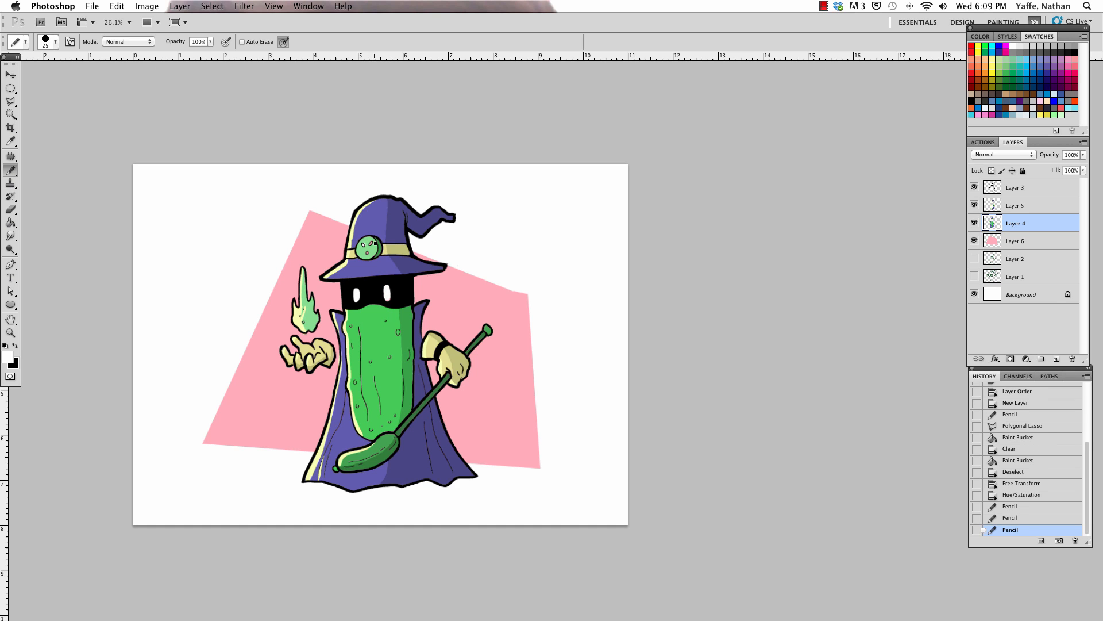
click(370, 245)
click(412, 322)
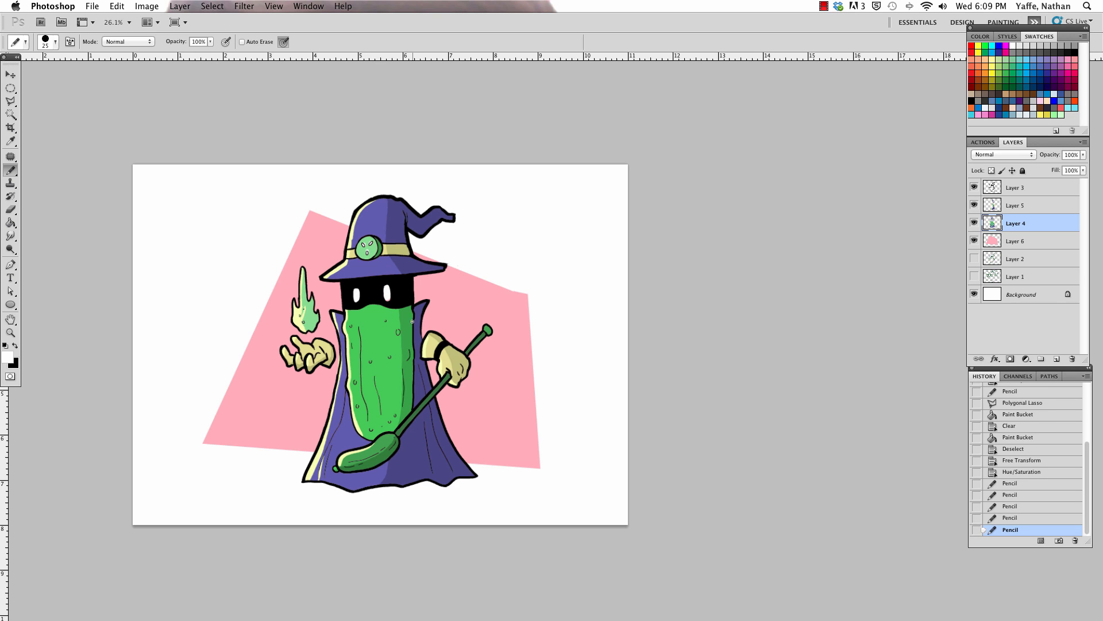
key(super+z)
Step: Fill the hat badge's lower hole with white and cover the white spots at its two upper holes with the badge's light green
mouse_move(371, 247)
mouse_down()
mouse_move(460, 109)
mouse_move(450, 128)
mouse_up()
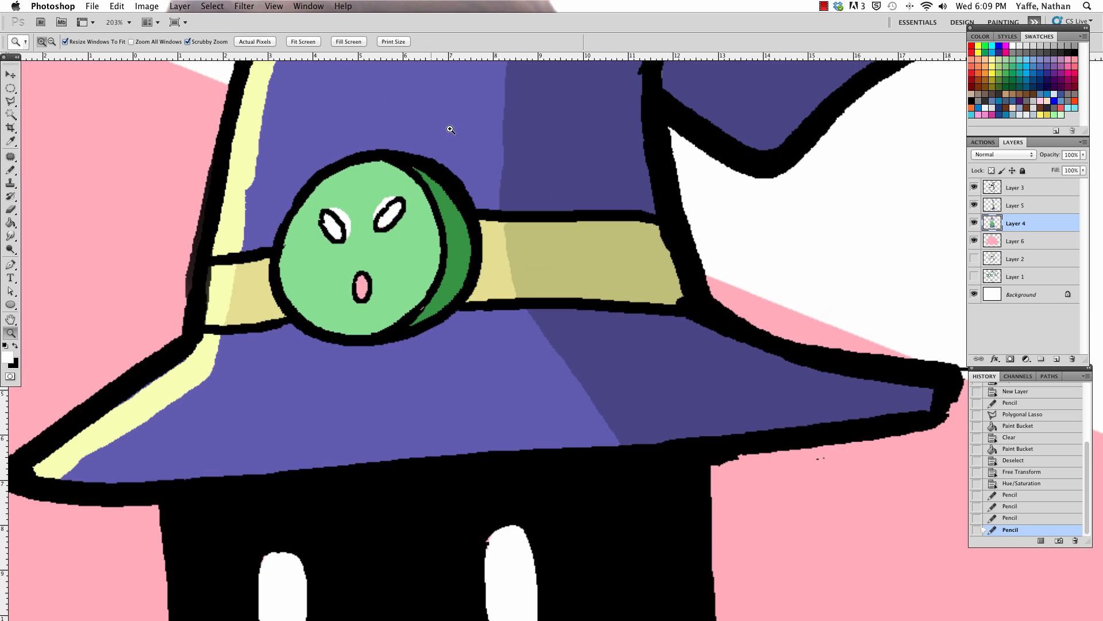
key(g)
click(358, 280)
key(i)
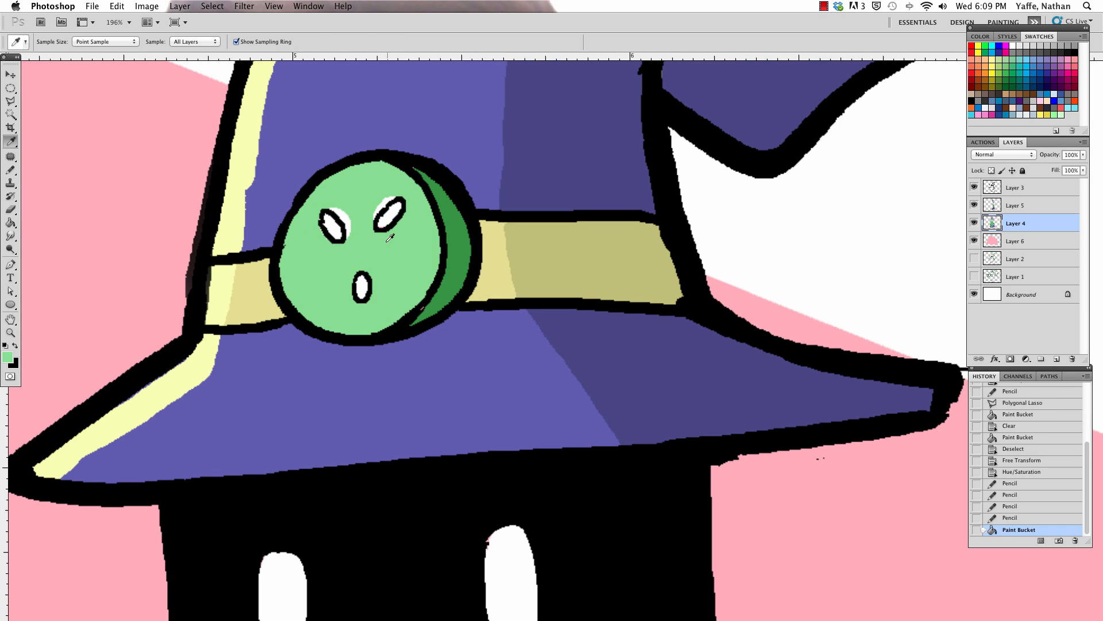
key(g)
click(333, 225)
click(389, 215)
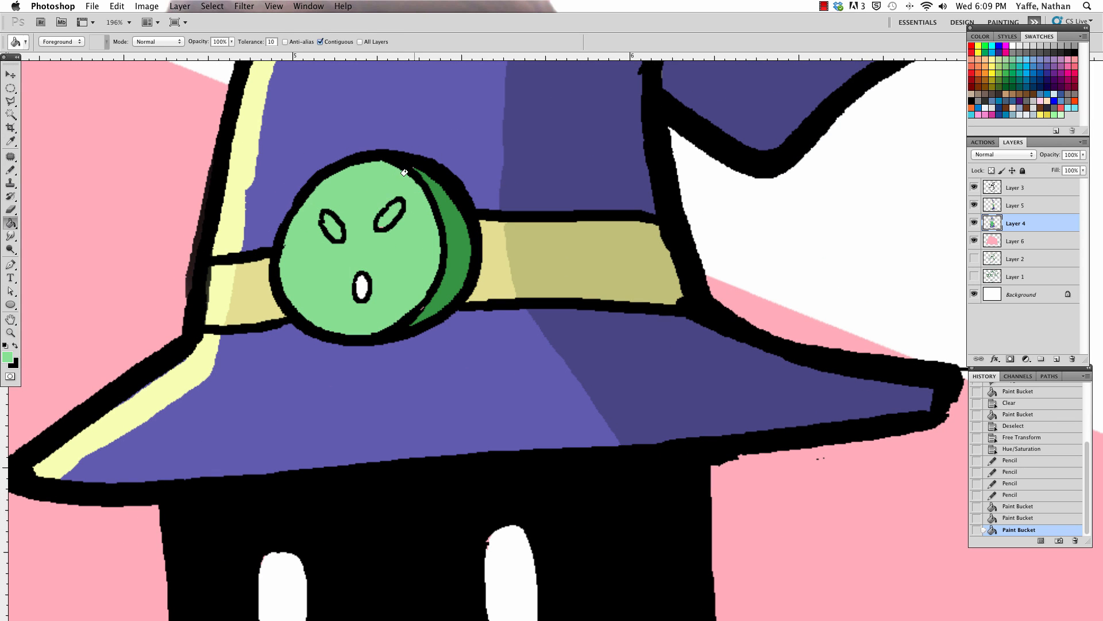
Step: Sample the white from the badge's lower hole and pencil its two upper holes white inside their outlines
key(i)
click(362, 286)
key(b)
mouse_move(326, 218)
mouse_down()
mouse_move(336, 232)
mouse_move(398, 206)
mouse_up()
Step: Shrink the pink backdrop on Layer 6 slightly about its centre and nudge it a little left and down
key(super+minus)
key(super+minus)
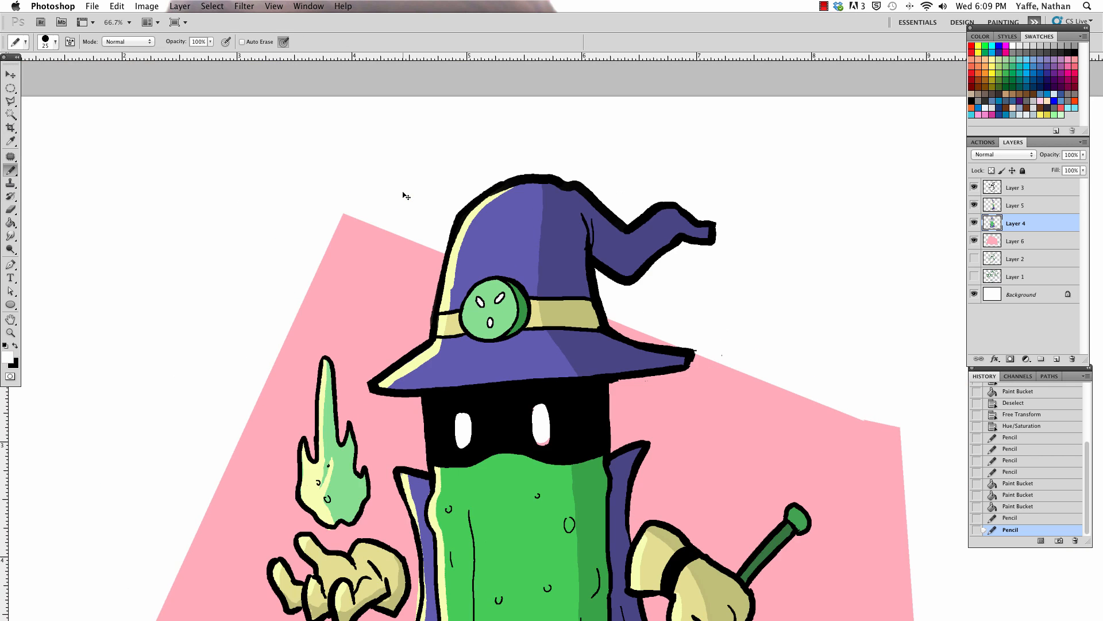
key(super+minus)
key(super+minus)
key(super+minus)
scroll(581, 466, right, 3)
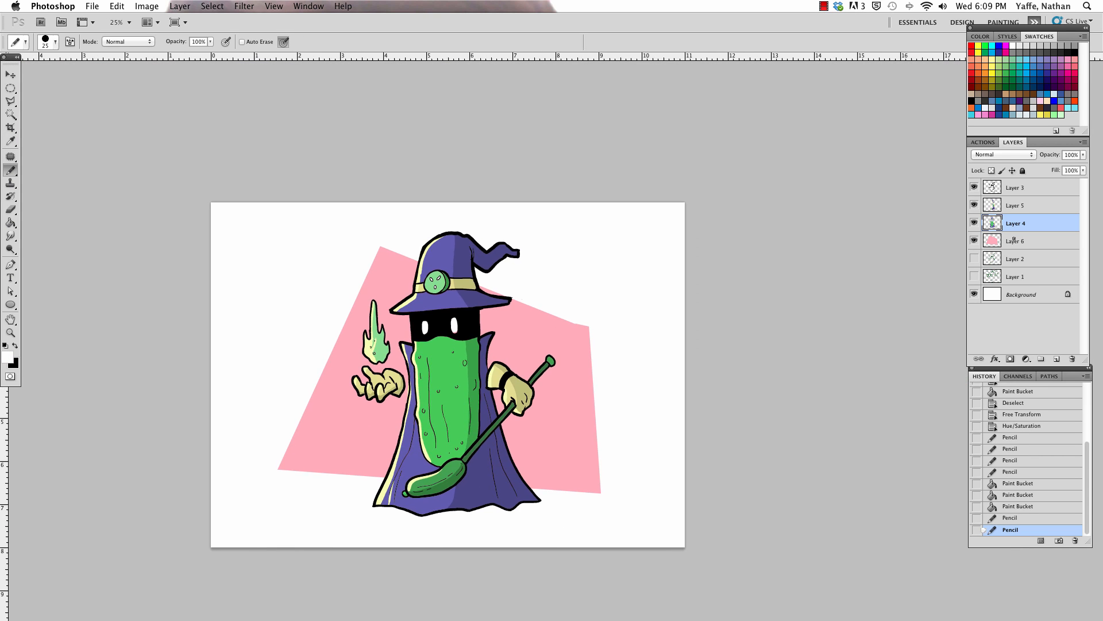
click(1014, 240)
key(v)
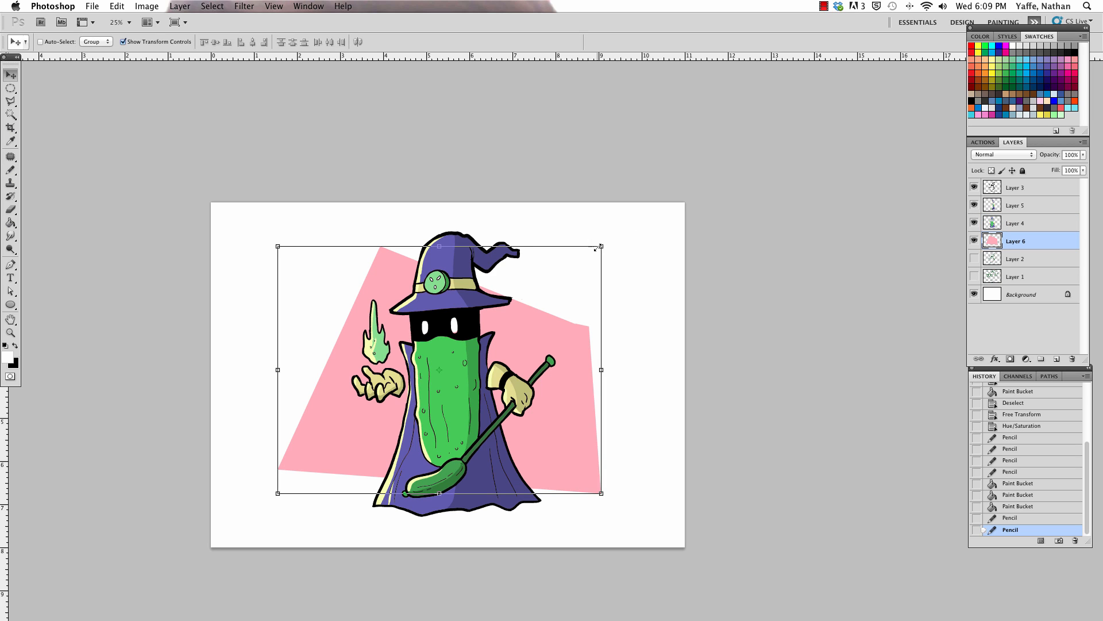
drag(597, 247, 588, 256)
key(Return)
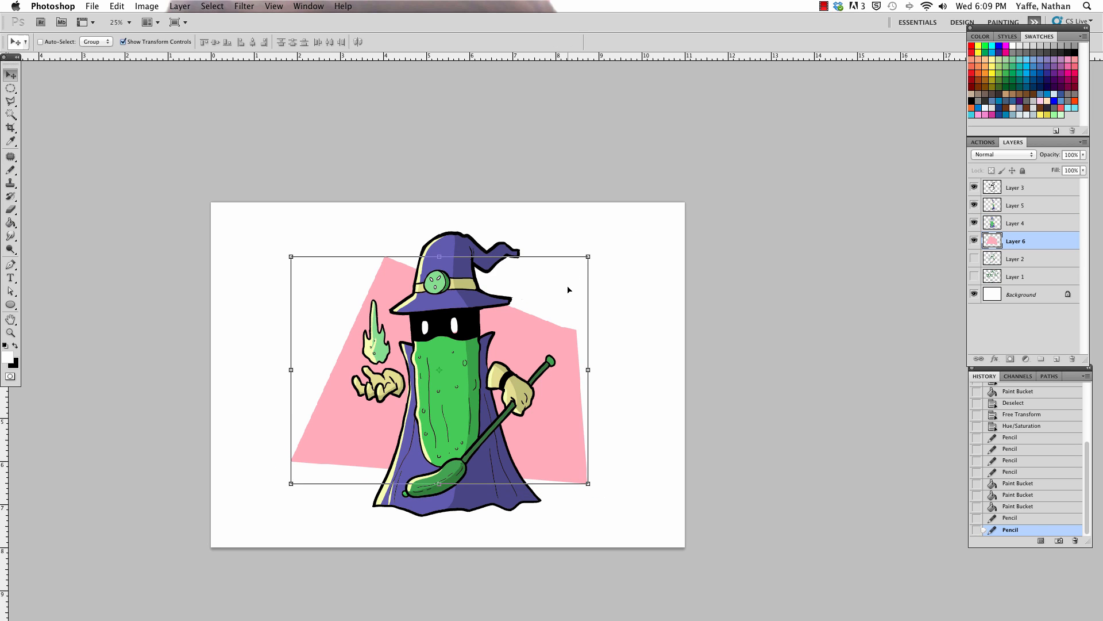
drag(556, 431, 552, 434)
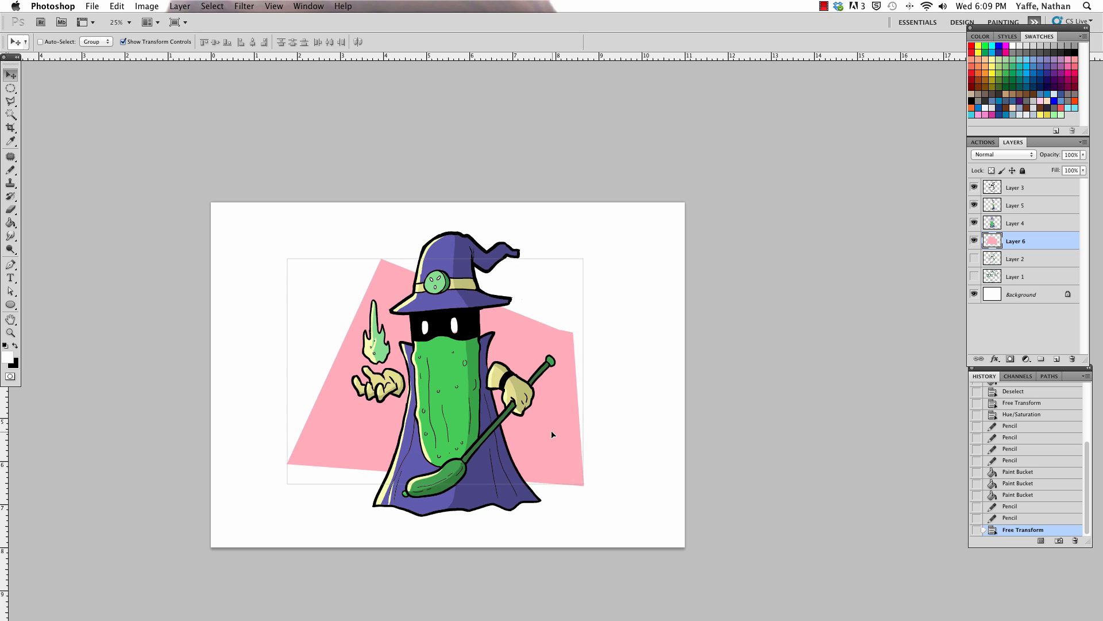
key(a)
Step: Distort the pink backdrop by pulling its upper-left corner outward, up and to the left
drag(651, 409, 608, 403)
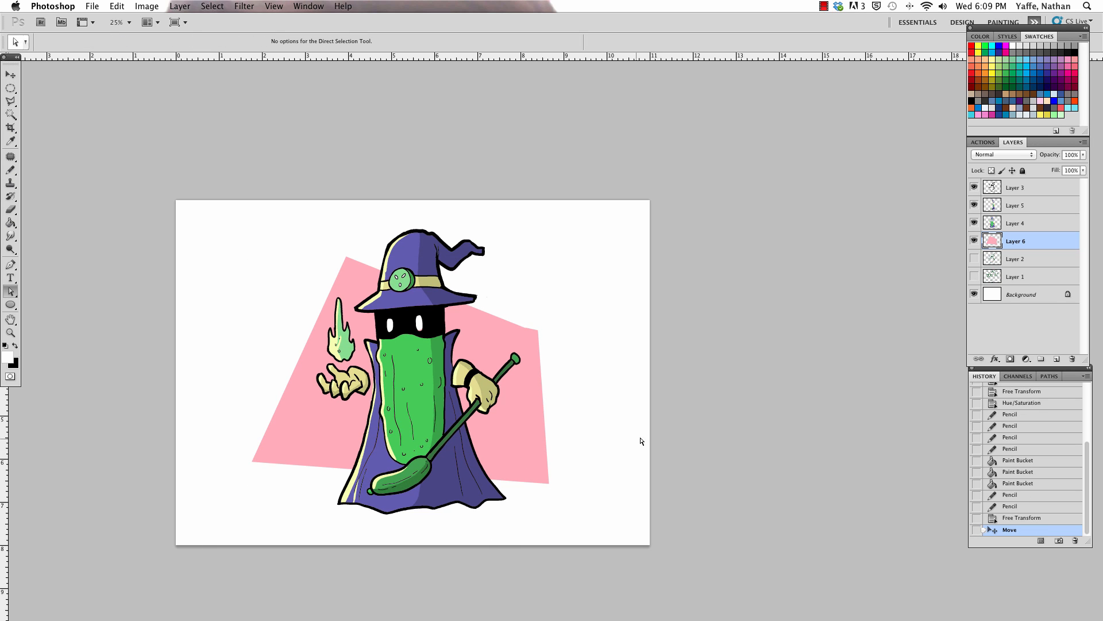
key(v)
drag(253, 256, 216, 237)
key(Return)
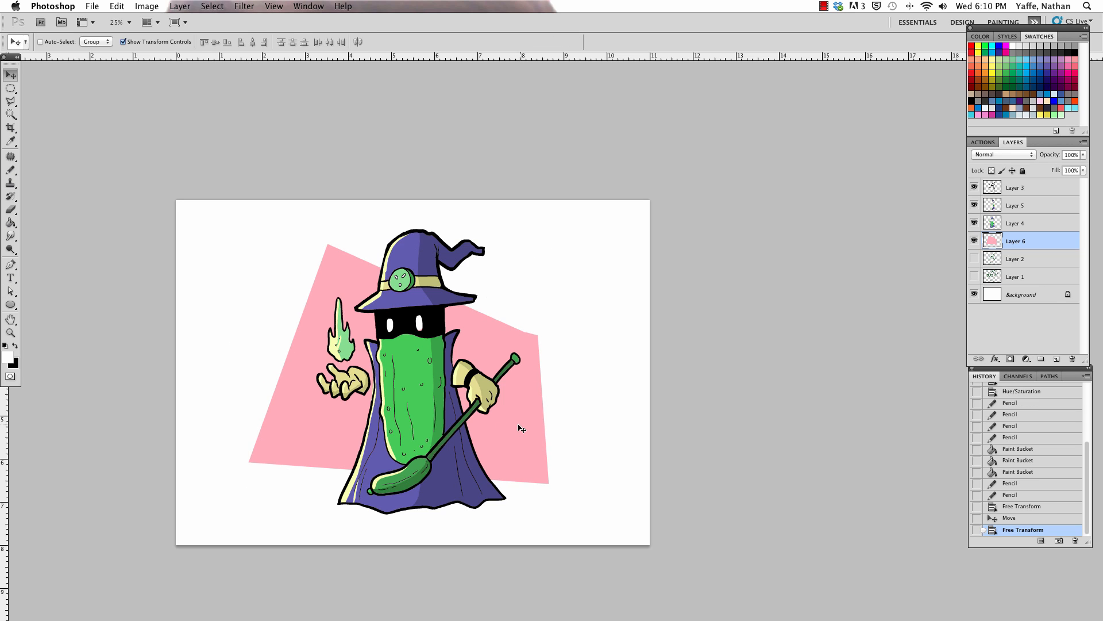
Step: Rotate the pink backdrop about 7° counterclockwise behind the wizard
drag(557, 494, 571, 473)
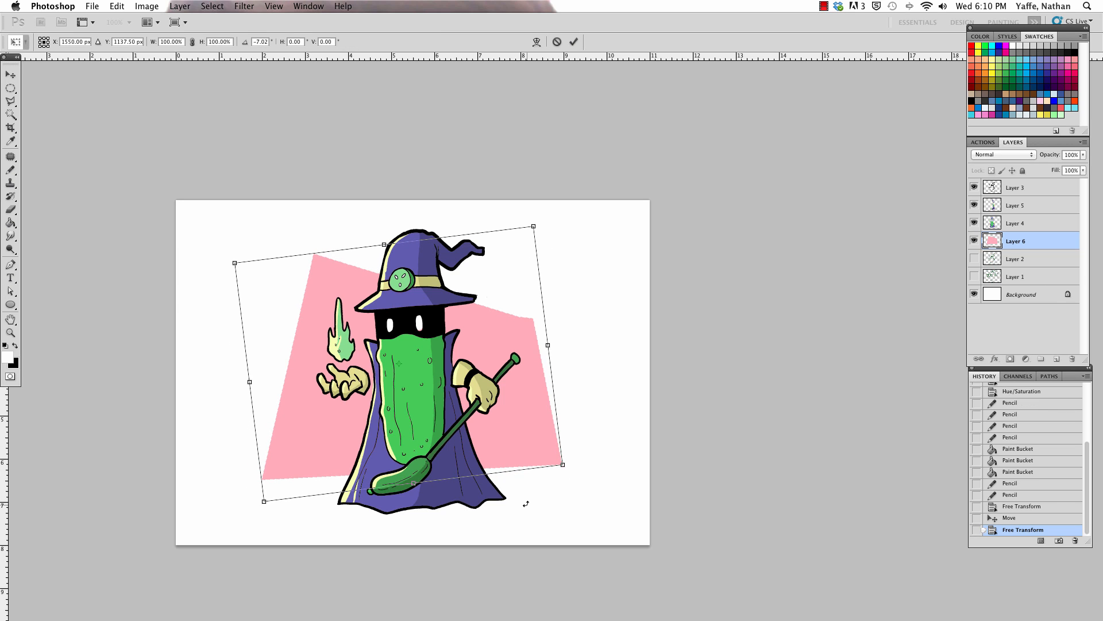
key(Return)
key(a)
scroll(528, 508, right, 3)
scroll(528, 508, down, 2)
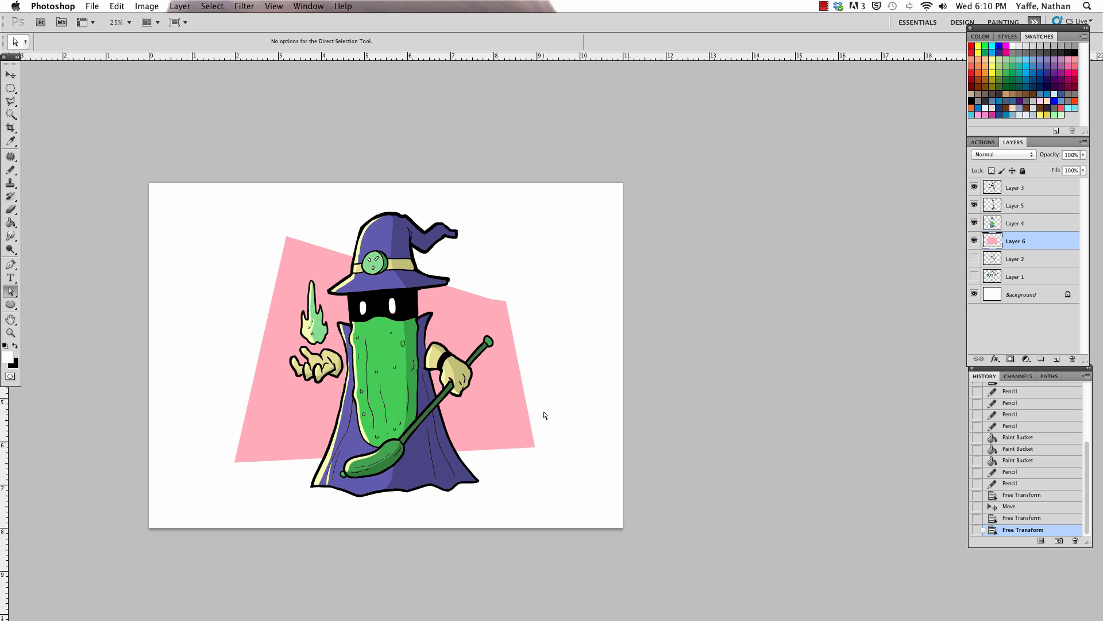
key(z)
mouse_move(569, 398)
mouse_down()
mouse_move(581, 422)
mouse_move(542, 396)
mouse_move(578, 380)
mouse_up()
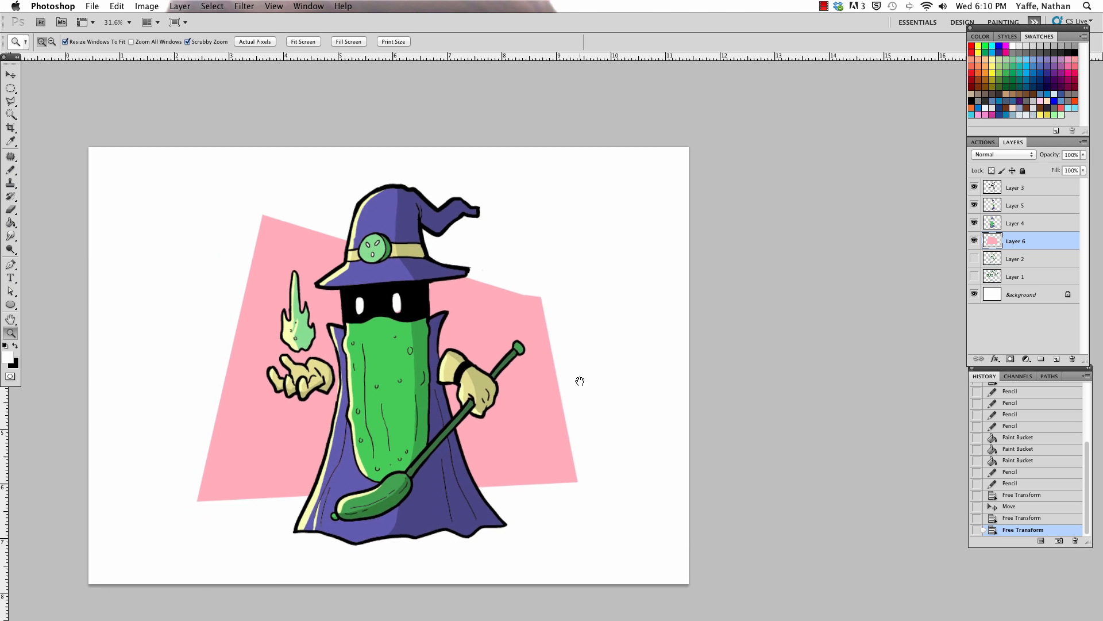